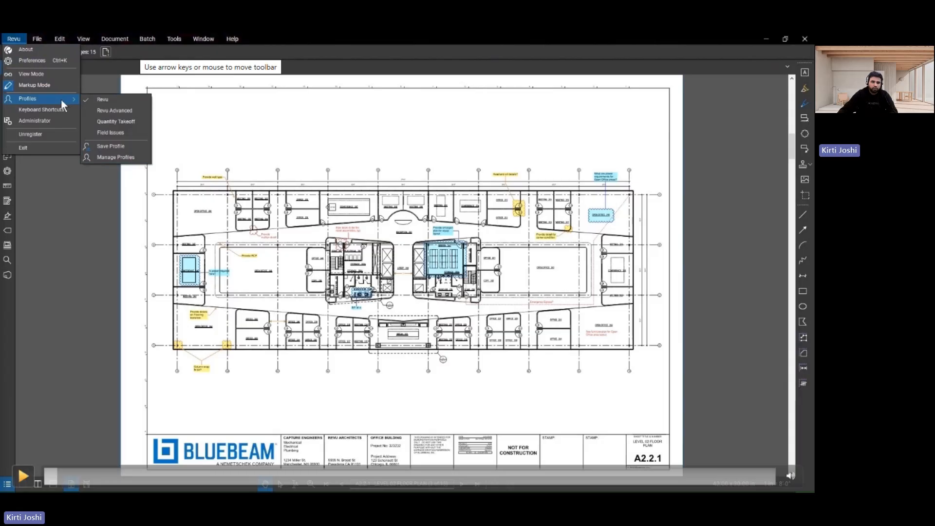
left_click(23, 476)
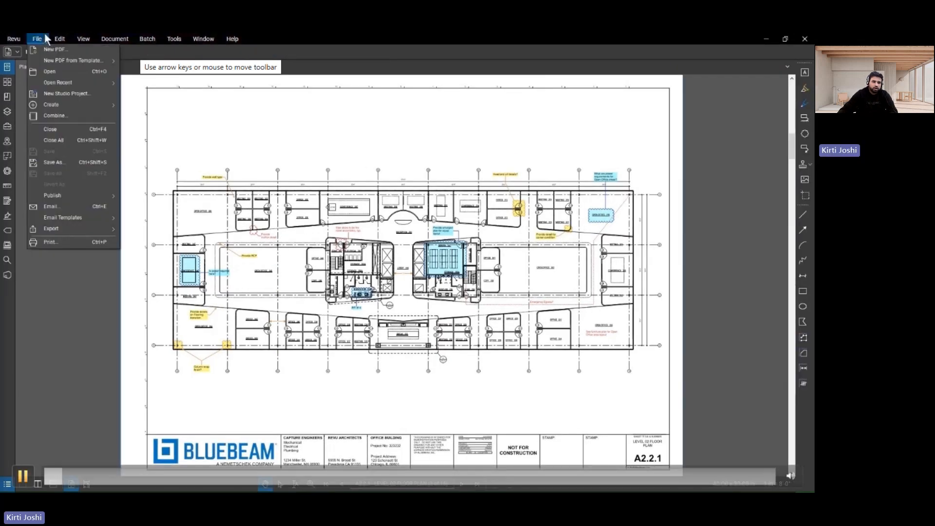
left_click(23, 476)
left_click(23, 475)
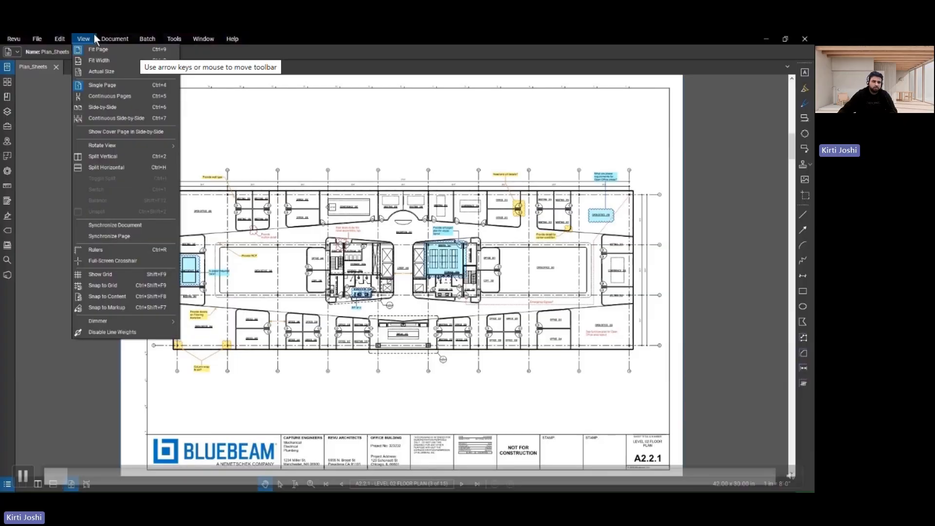
left_click(23, 476)
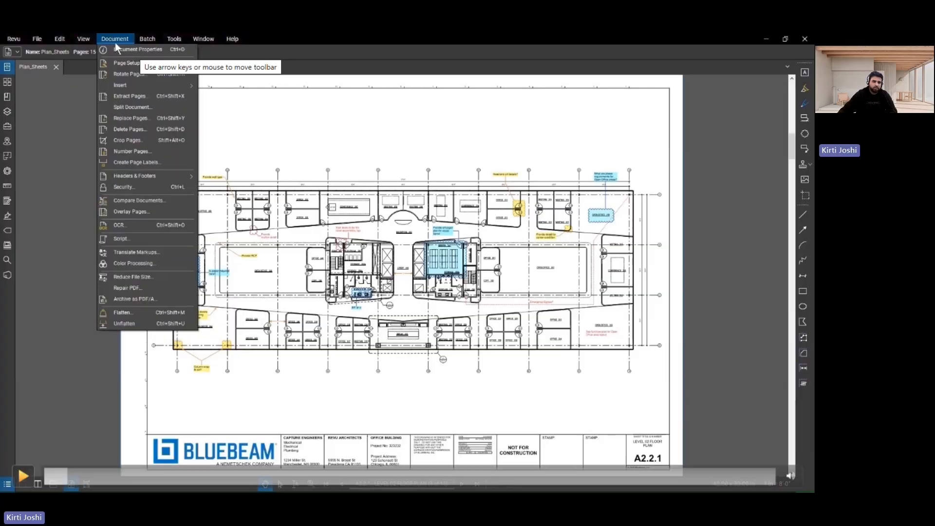
left_click(23, 476)
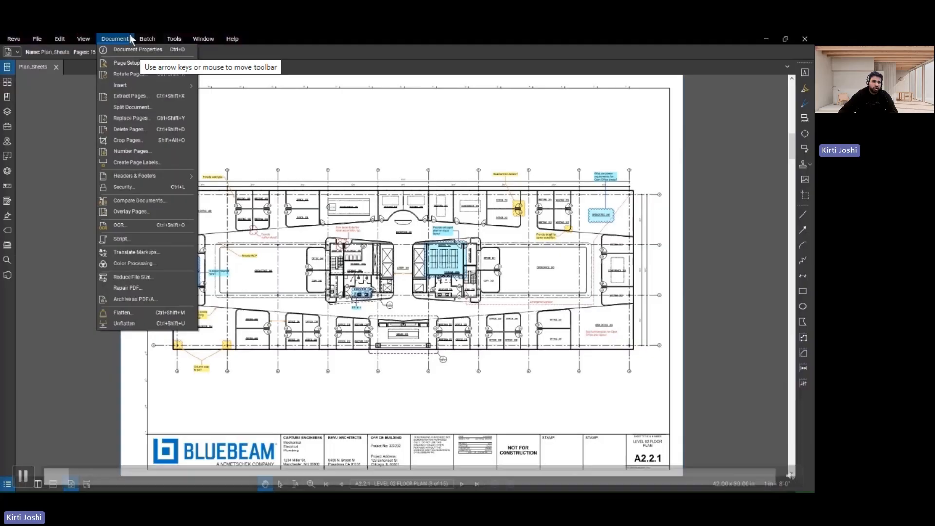
left_click(23, 475)
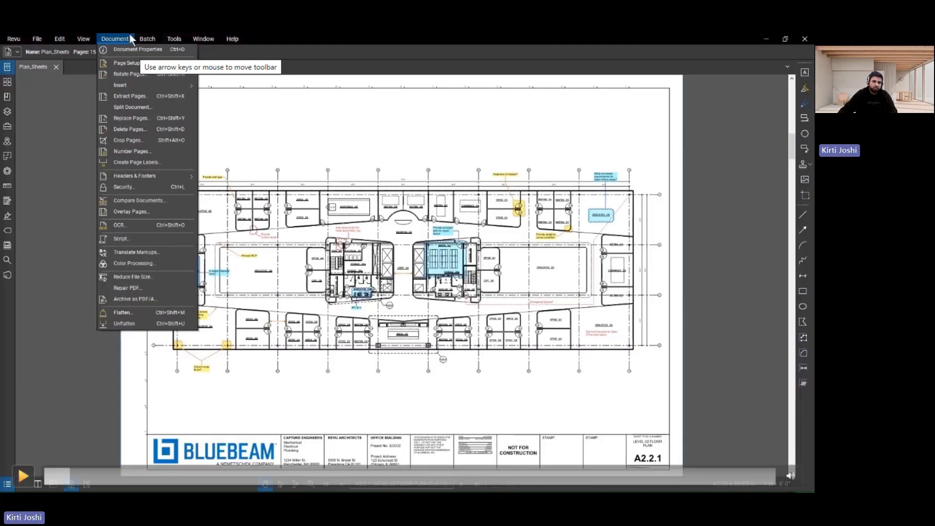
left_click(23, 476)
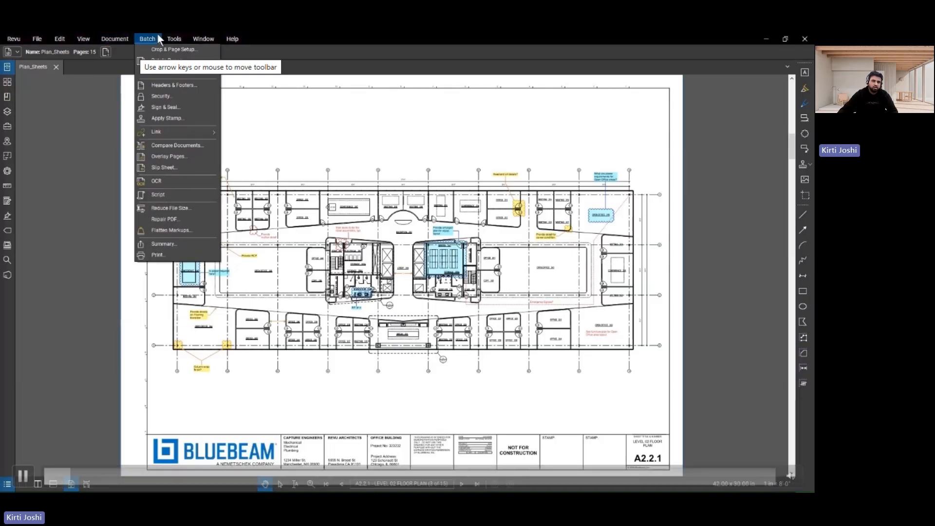
left_click(23, 476)
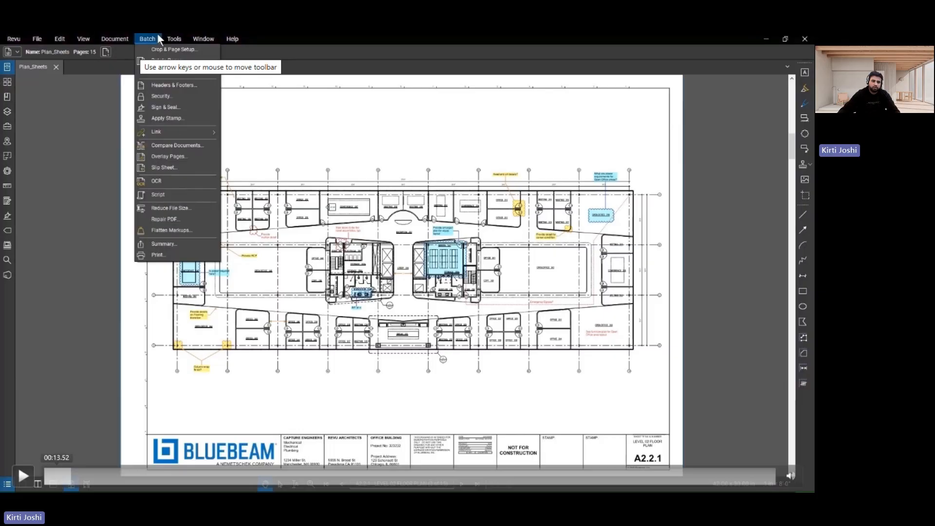
left_click(23, 475)
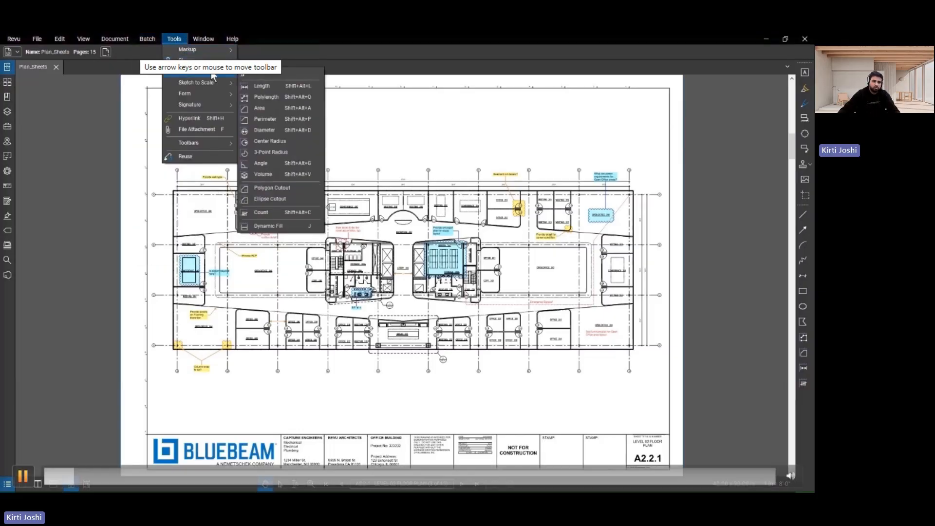
left_click(22, 476)
key("space")
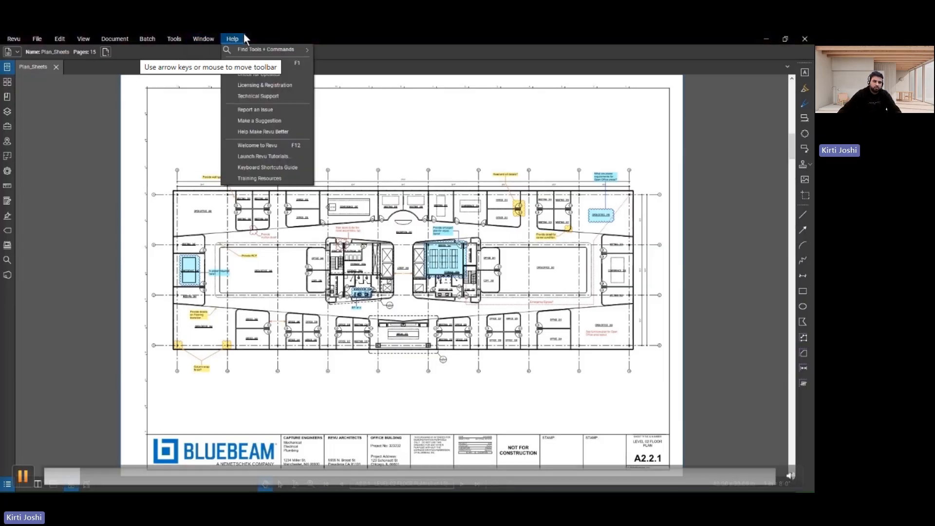
key("space")
key("space")
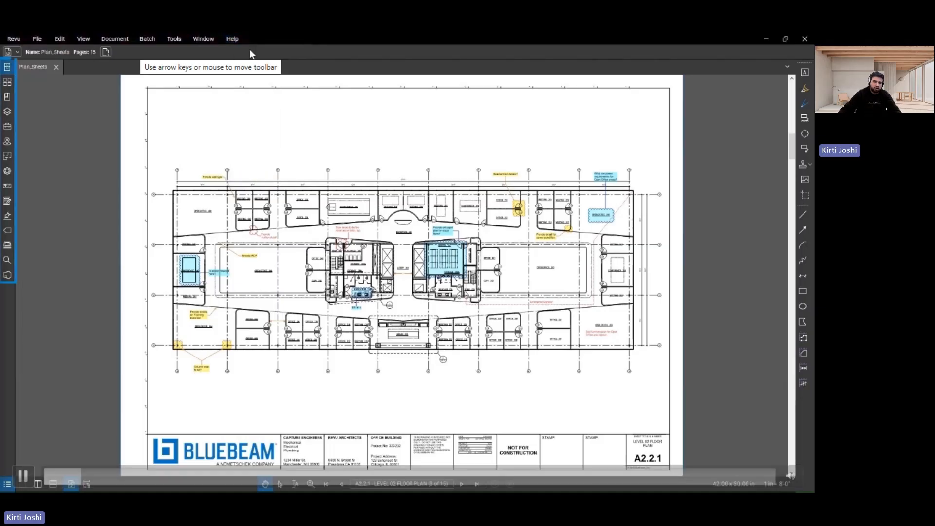
key("space")
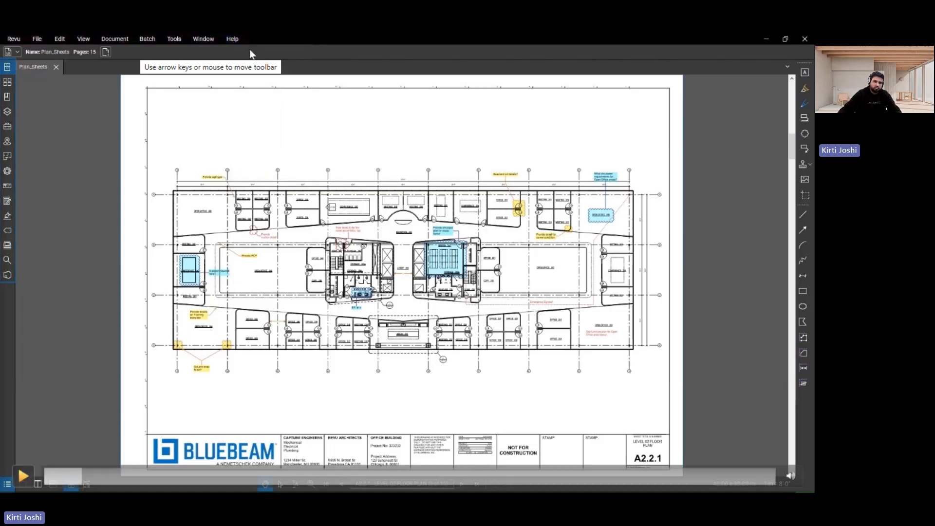
key("space")
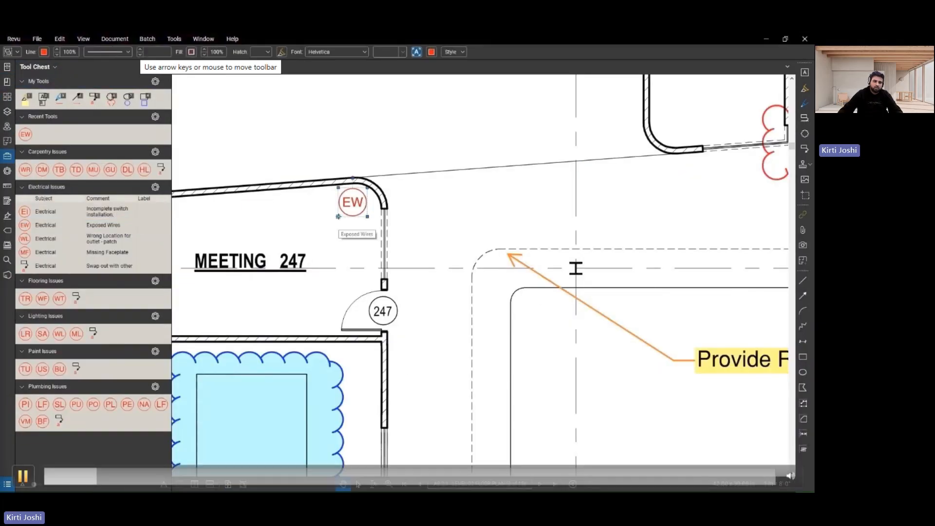
key("space")
key("space")
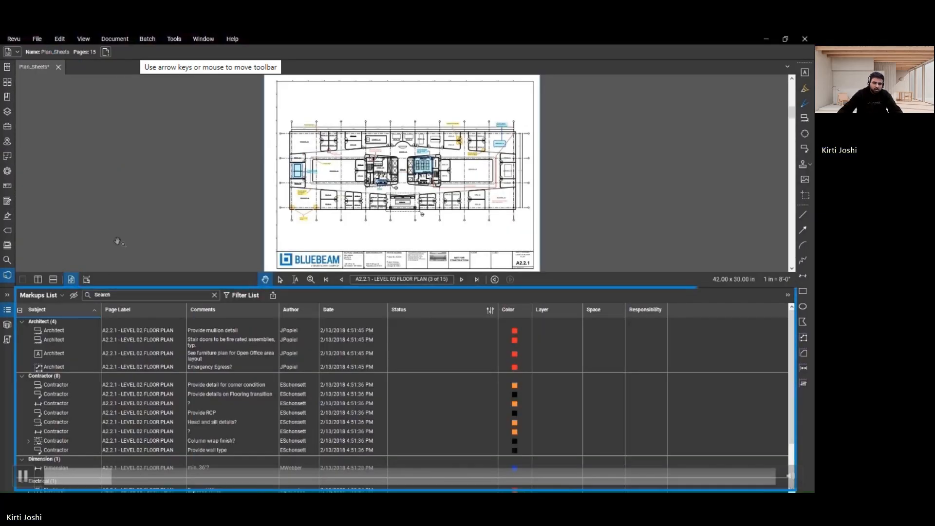
left_click(23, 477)
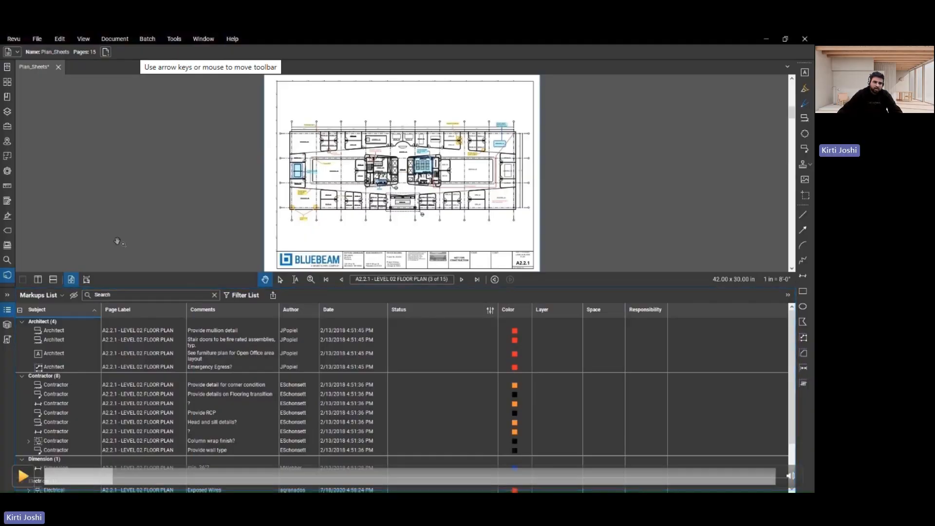
left_click(23, 477)
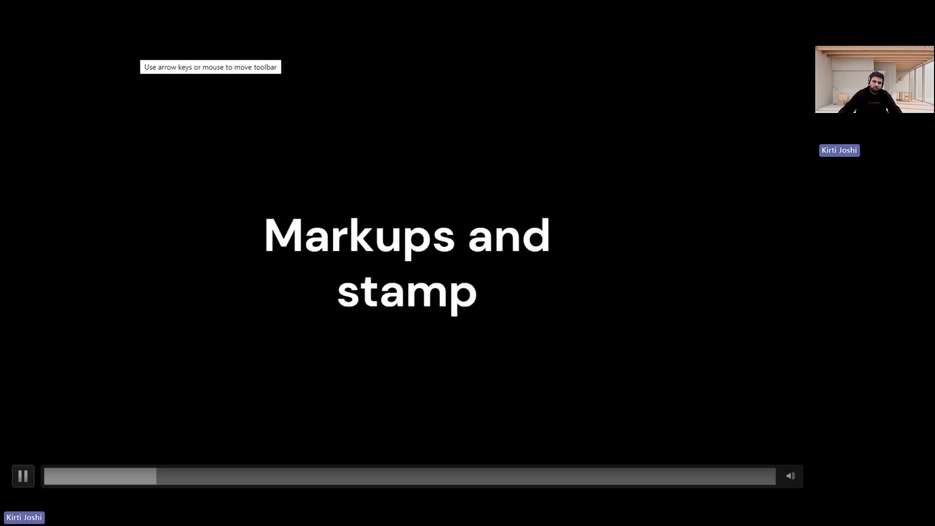
key("space")
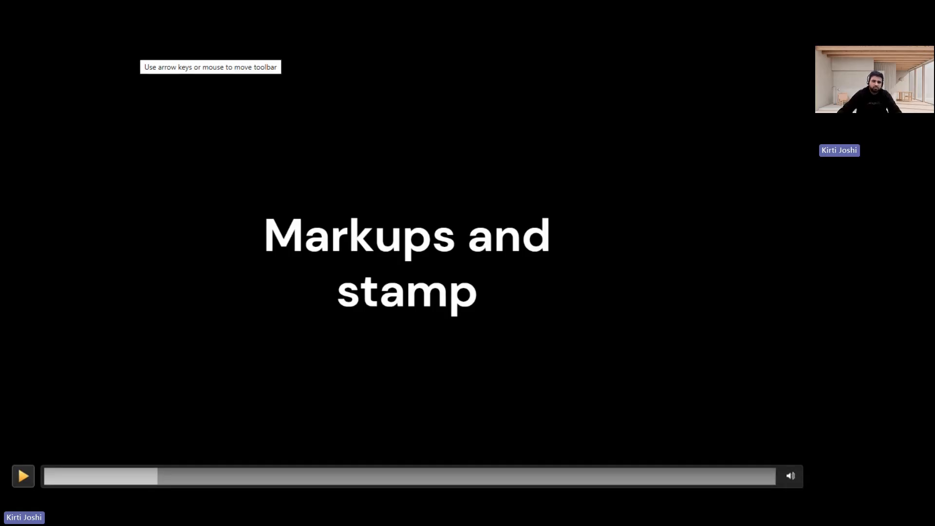
key("space")
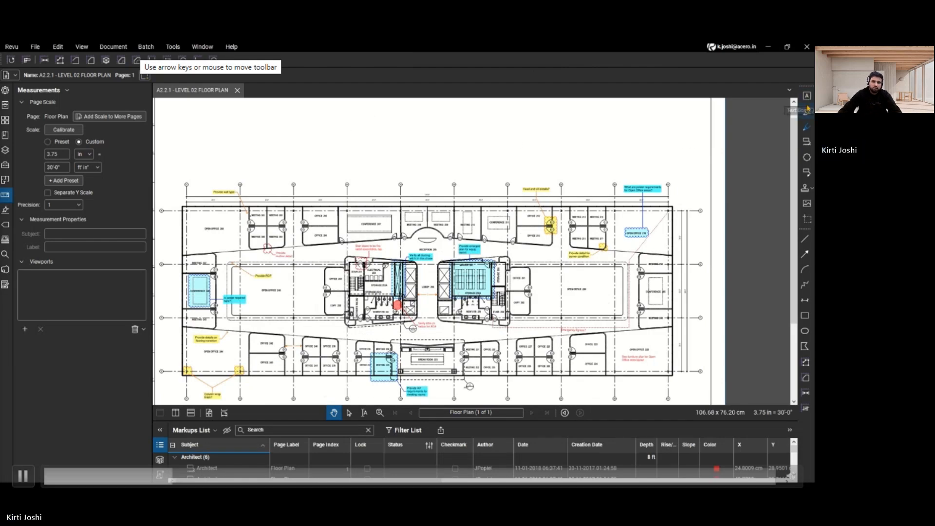
key("space")
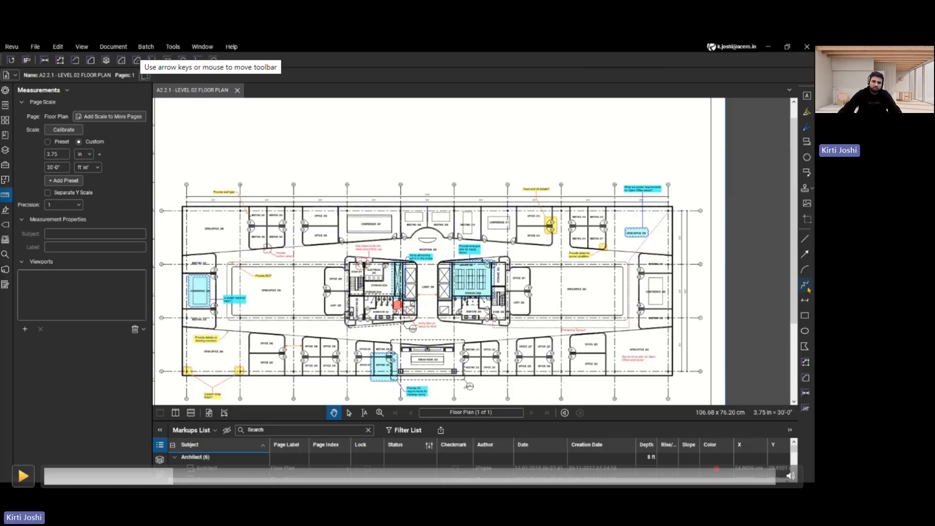
key("space")
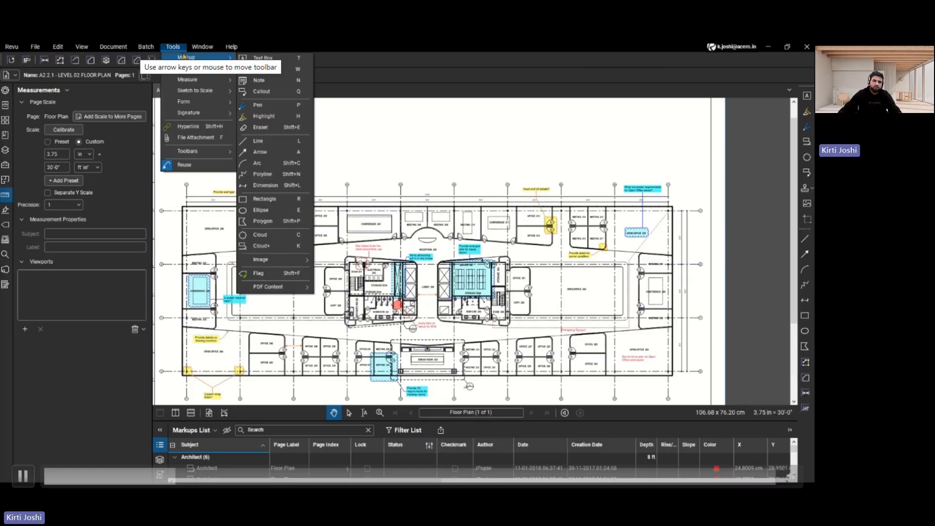
key("space")
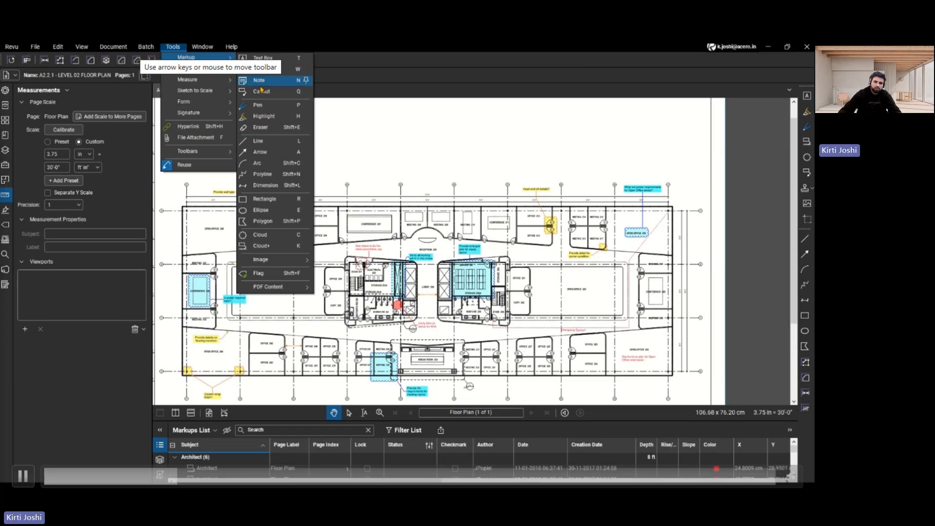
Step: Review the Markup shortcuts in the Keyboard Shortcuts Guide and close the guide
mouse_move(231, 47)
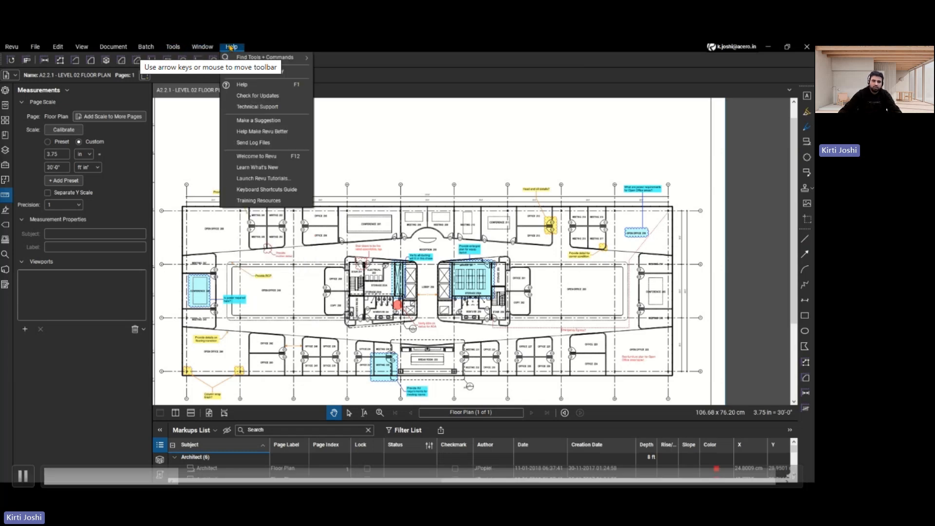
left_click(279, 195)
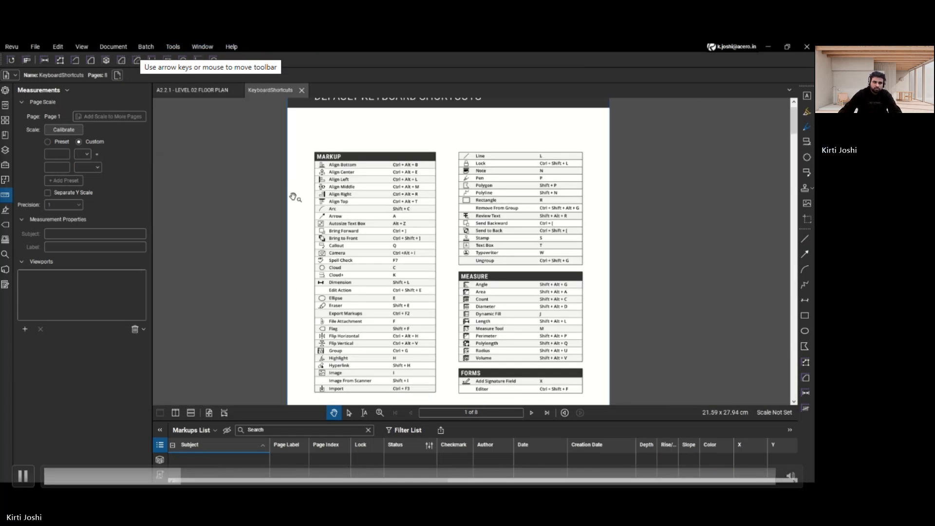
left_click(380, 413)
left_click_drag(253, 133, 610, 296)
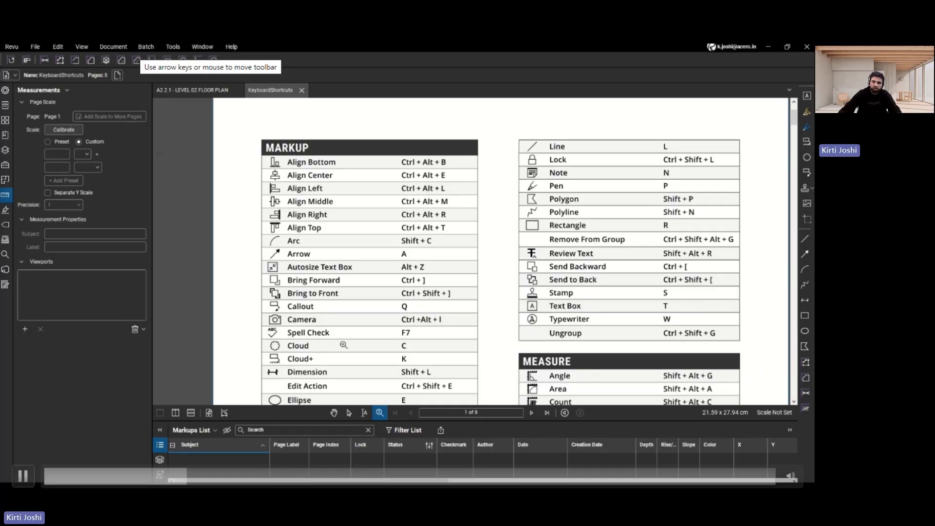
left_click(301, 91)
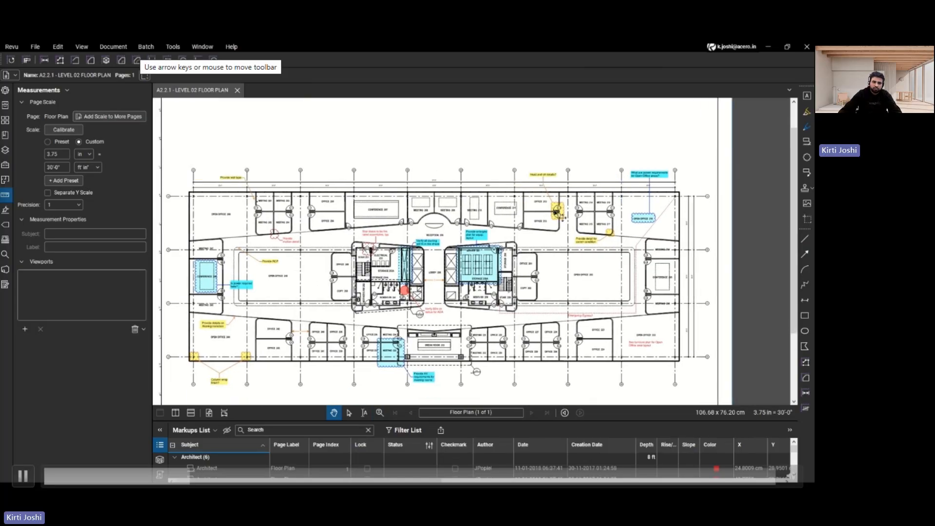
Step: Give the "See furniture plan for Open Office area layout" note in Open Office 222 a red border by increasing its line width
scroll(556, 213, "up", 2)
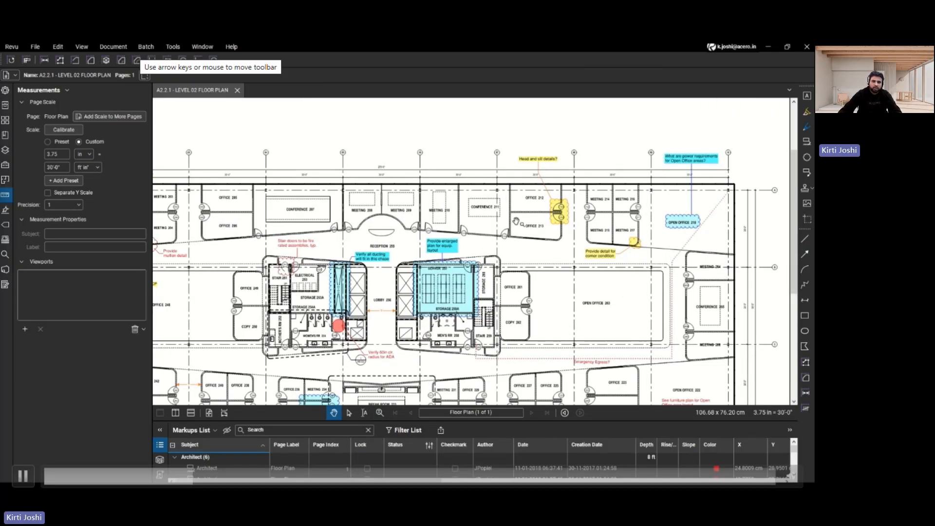
scroll(414, 252, "down", 1)
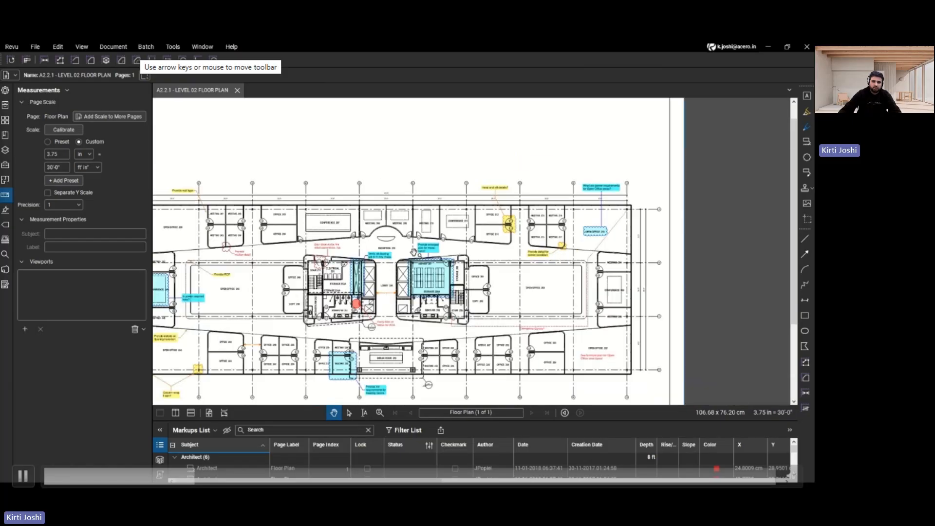
scroll(413, 252, "down", 1)
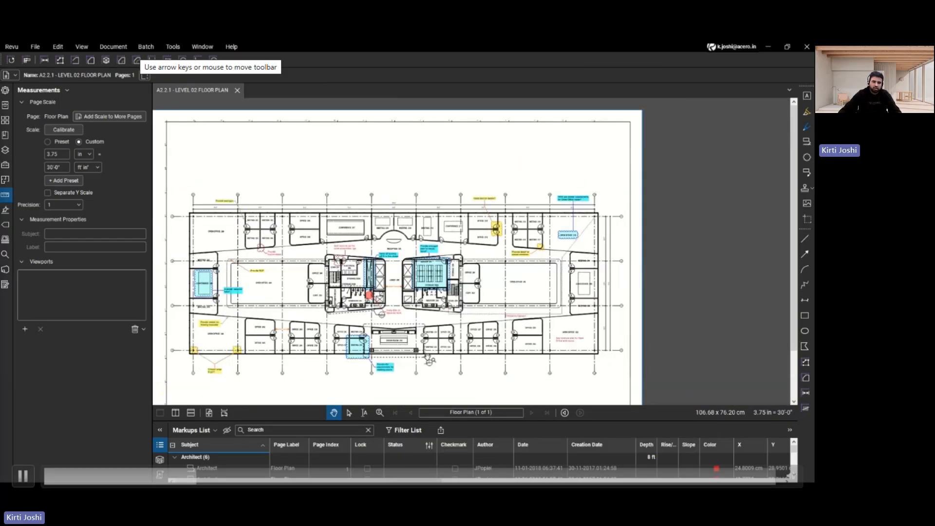
scroll(560, 340, "up", 3)
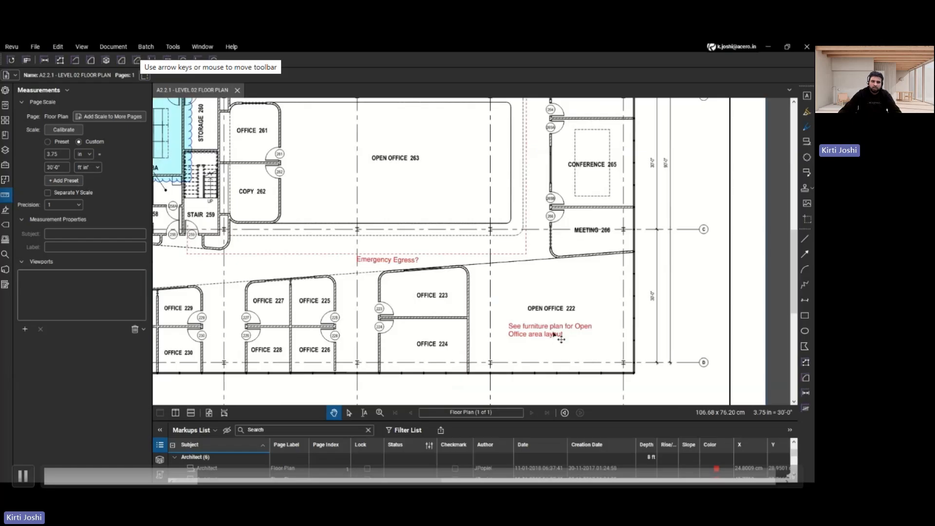
left_click(554, 334)
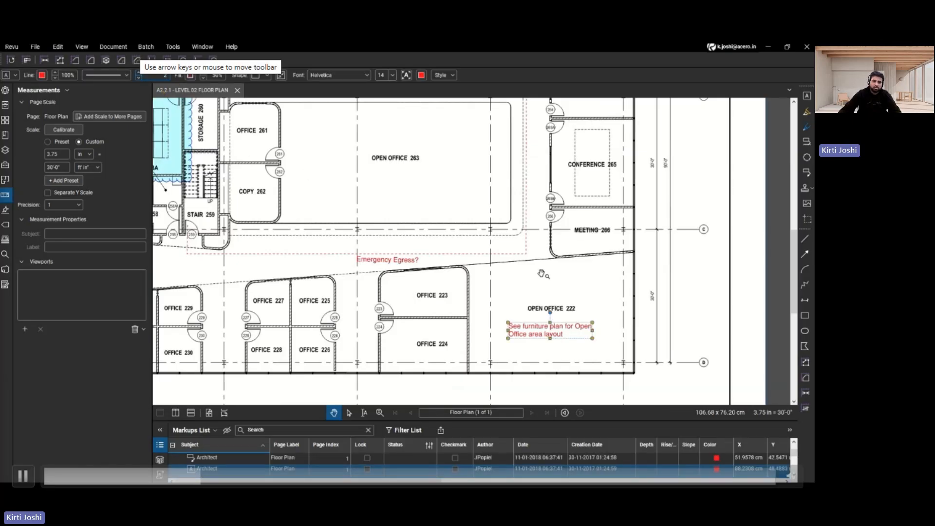
left_click(559, 347)
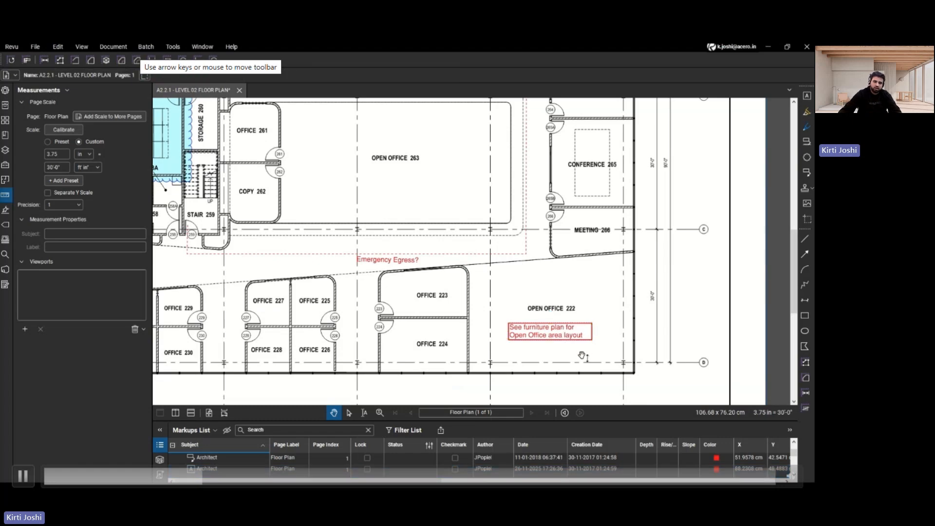
Step: Add a text box reading "Provide flooring details" in the blank area above the floor plan
scroll(579, 307, "down", 5)
scroll(580, 307, "down", 3)
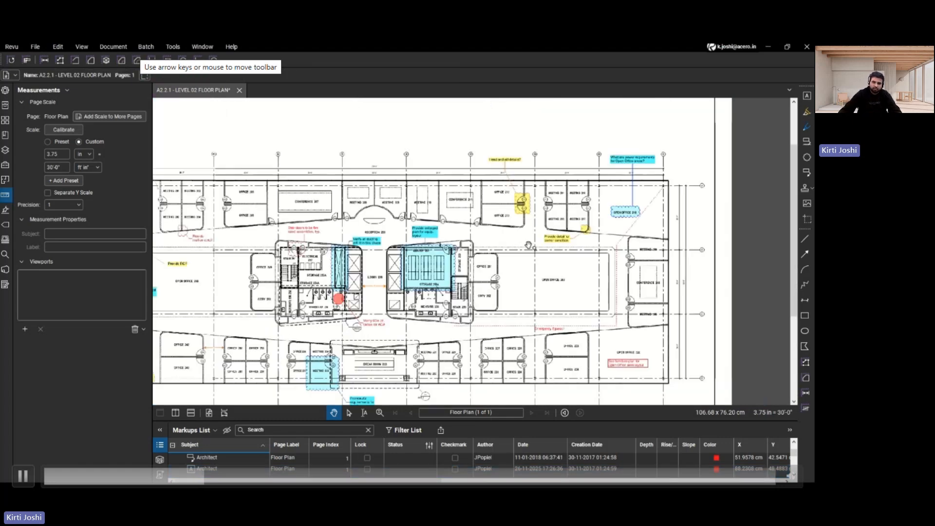
scroll(561, 154, "up", 4)
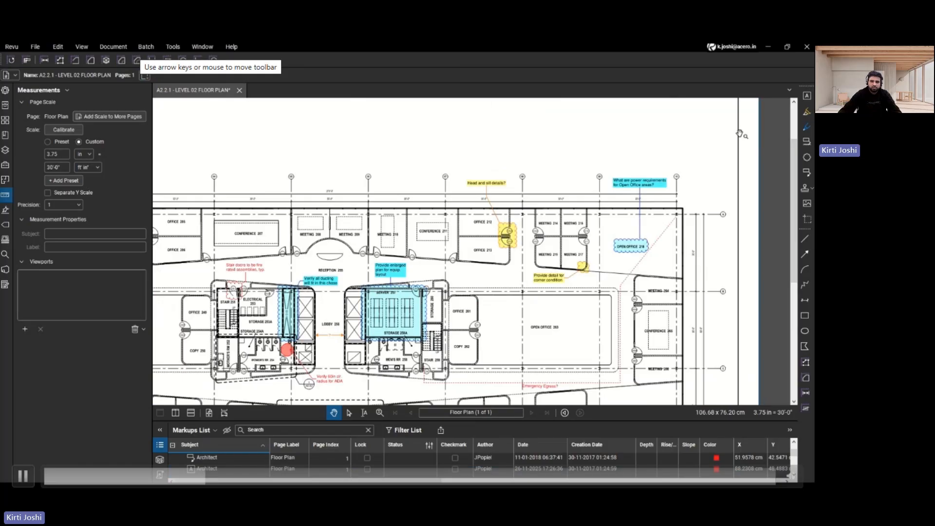
left_click(173, 47)
mouse_move(193, 57)
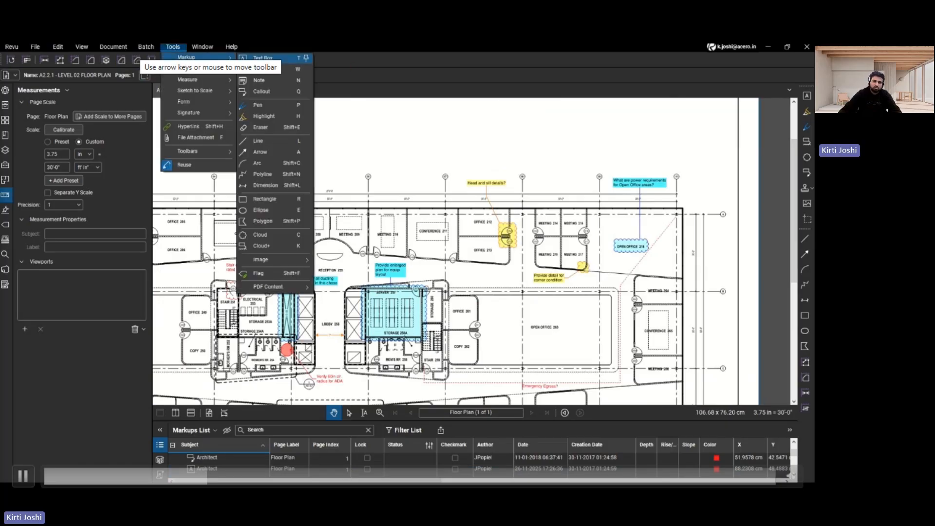
left_click(263, 57)
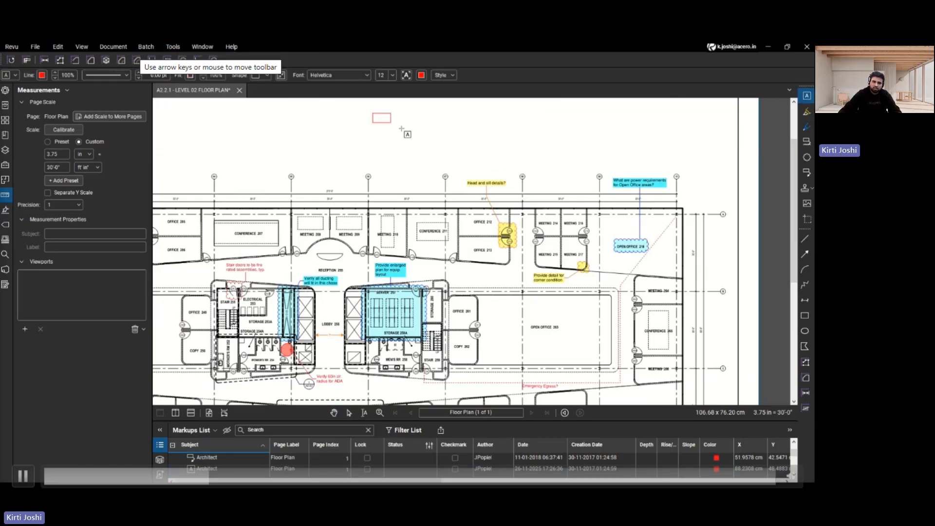
left_click_drag(373, 113, 502, 155)
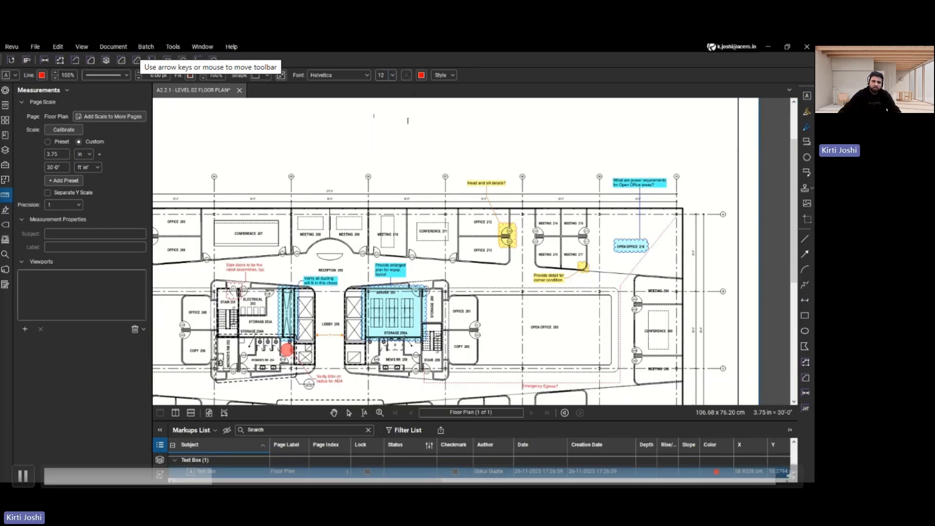
type("Provide flooring details")
key("Escape")
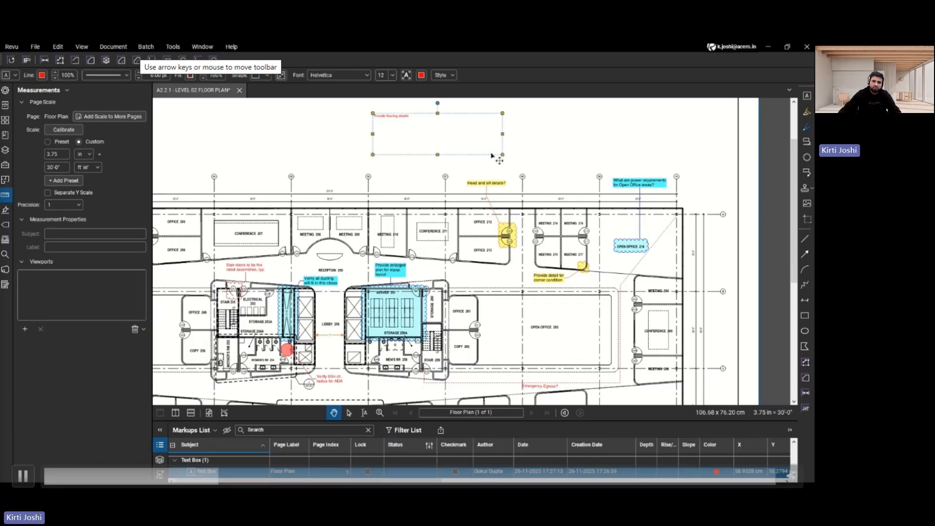
Step: Try a smaller box for the flooring note, restore its size, and autosize the text to fill the box
left_click_drag(502, 155, 432, 140)
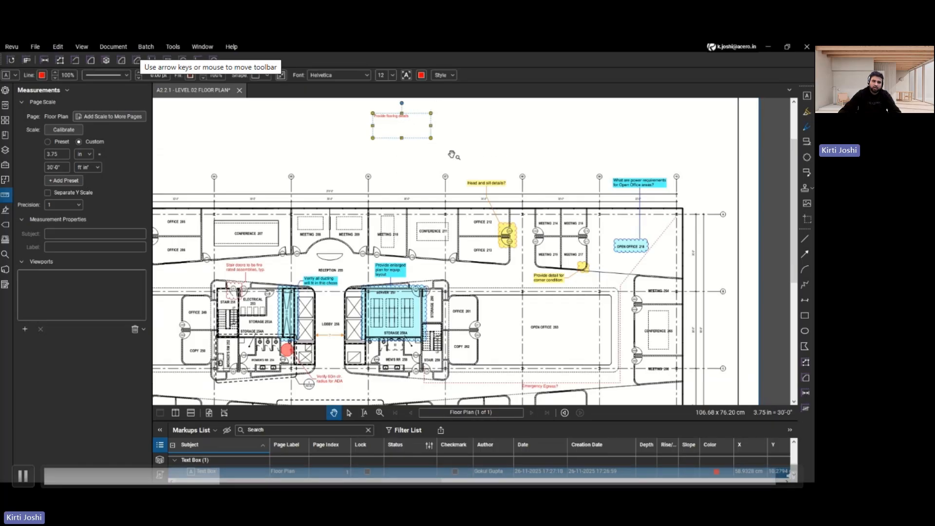
left_click(452, 153)
left_click(415, 130)
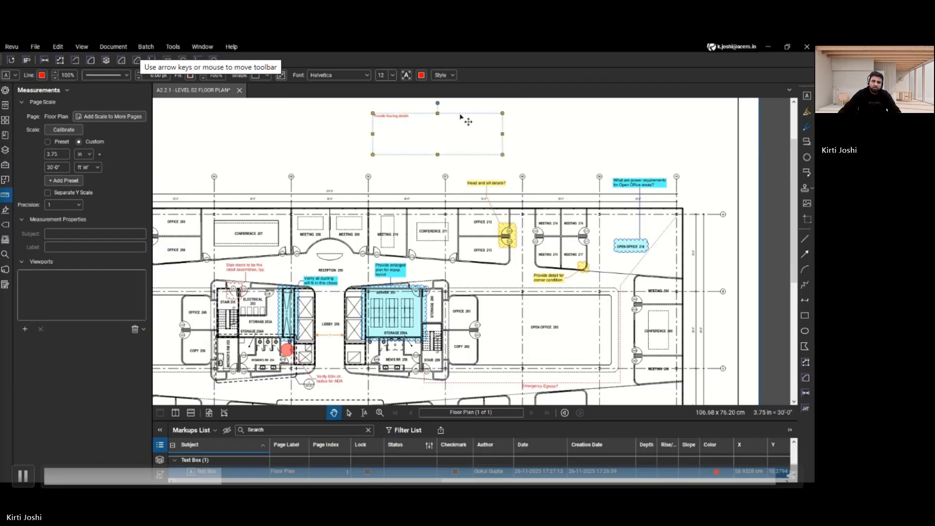
left_click(407, 75)
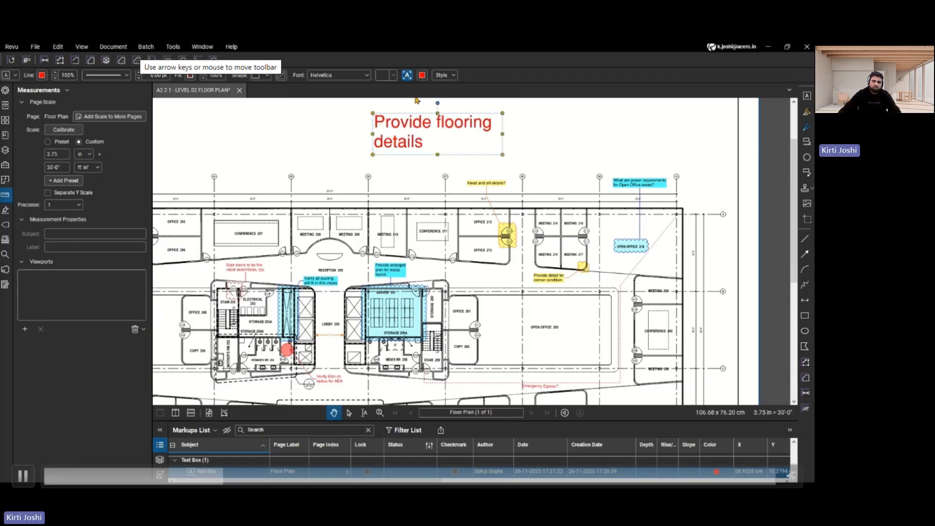
left_click(521, 153)
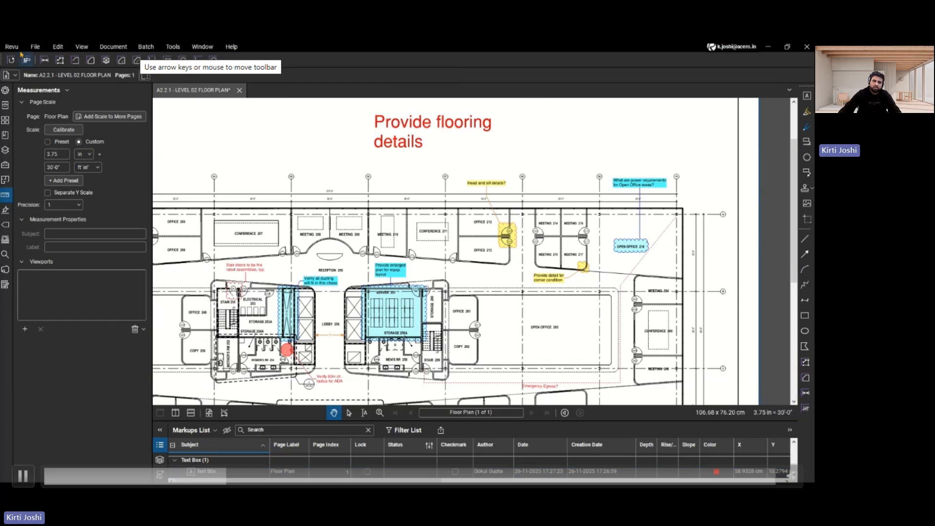
Step: Enable "Autosize Text Box and Callout Markups" in the Markup tool preferences
left_click(35, 47)
mouse_move(15, 49)
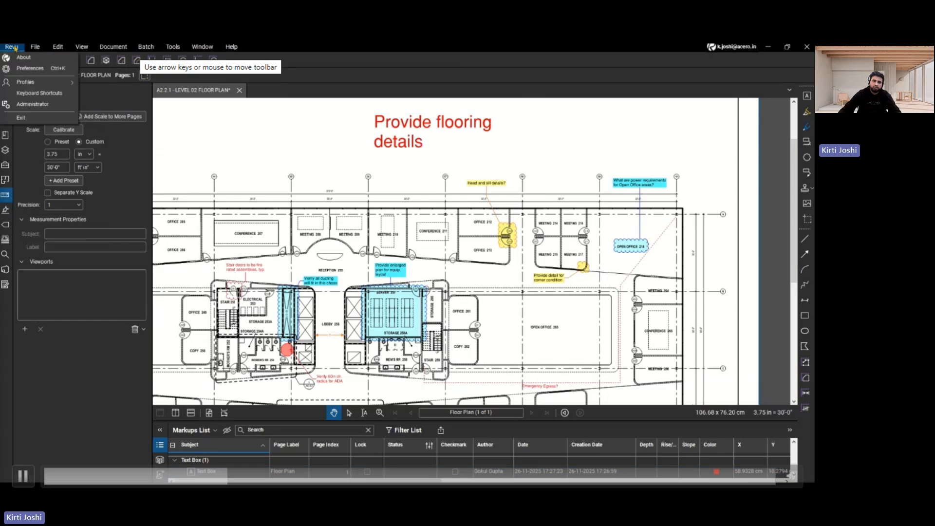
left_click(28, 69)
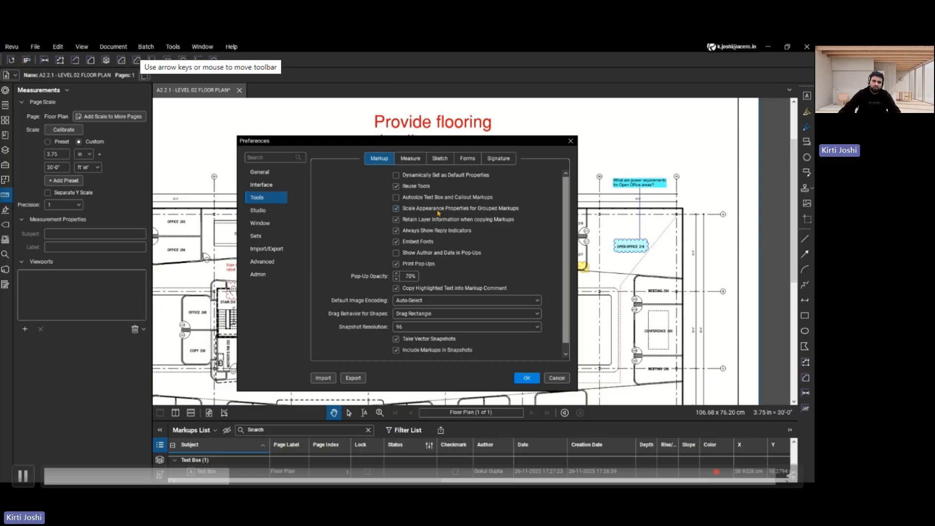
left_click(396, 197)
left_click(526, 378)
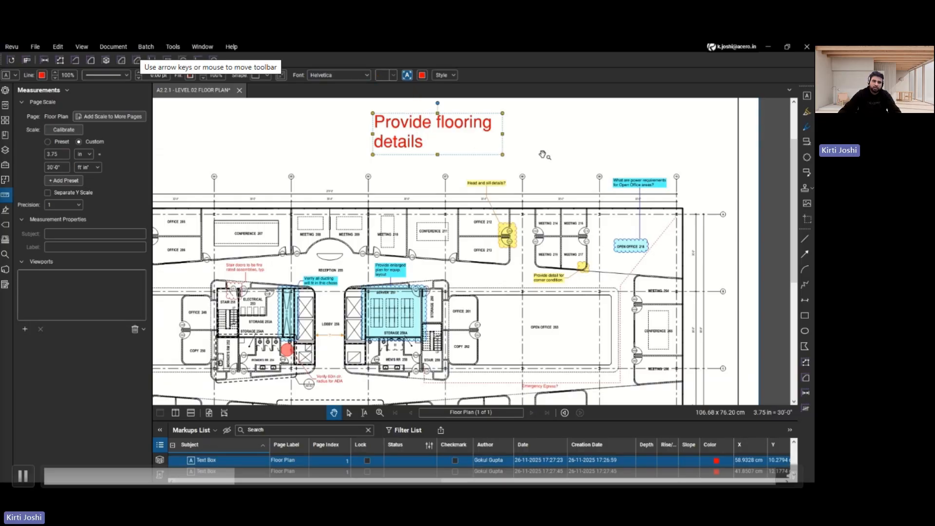
Step: Turn off text autosizing on the "Provide flooring details" note and set its font size to 20
left_click(408, 75)
left_click(574, 129)
left_click(478, 145)
left_click(394, 75)
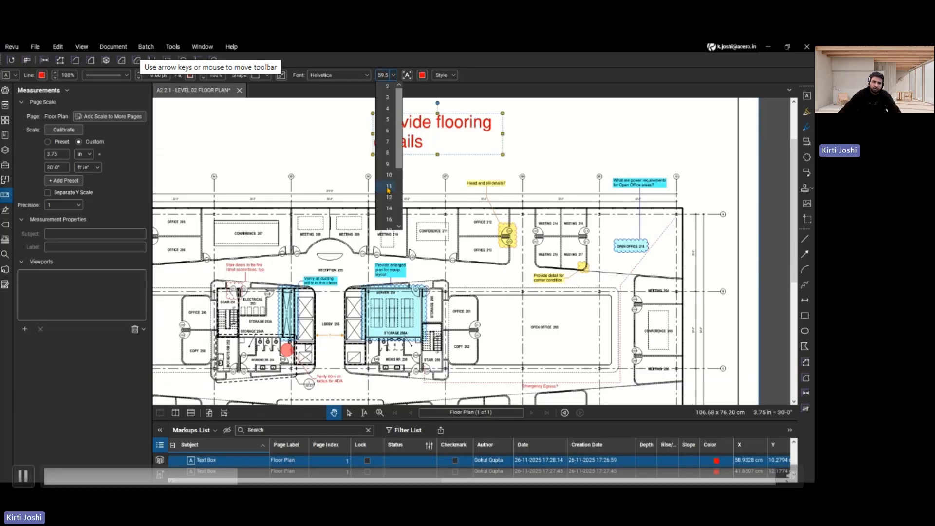
scroll(389, 200, "down", 3)
left_click(388, 142)
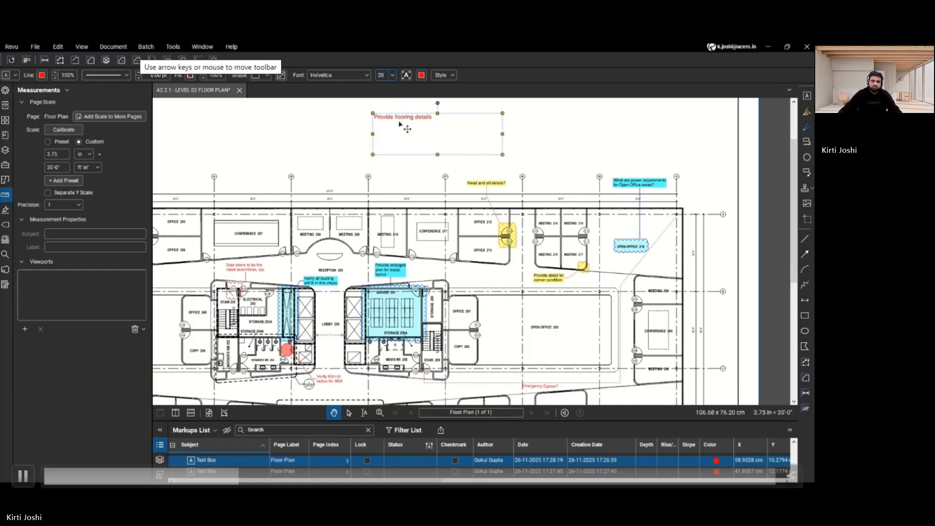
Step: Shrink the flooring note's box with its text autosized to fit, and place the note slightly lower above the plan
key("Escape")
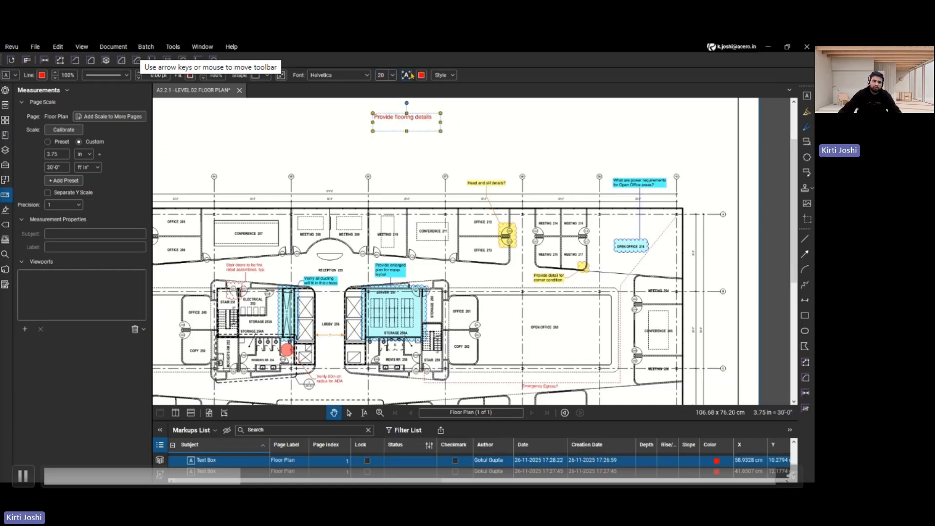
left_click_drag(392, 130, 399, 155)
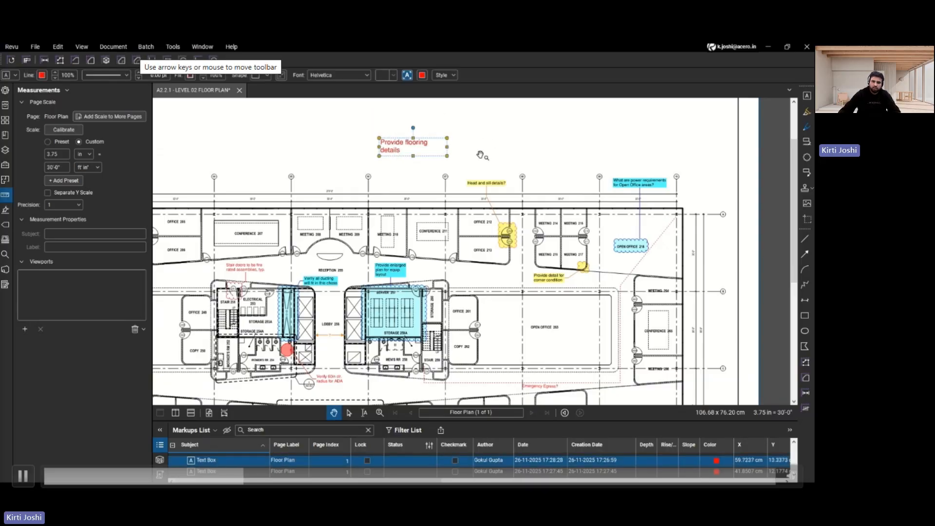
left_click(510, 142)
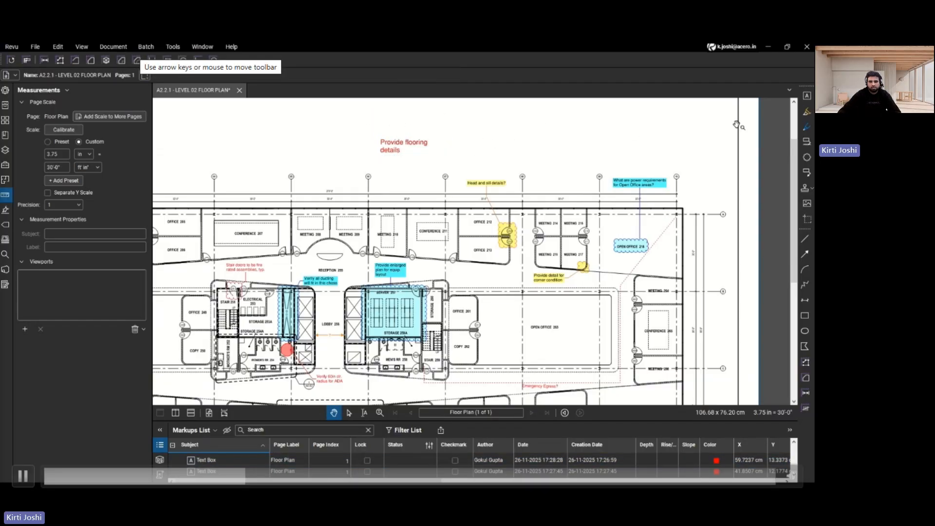
Step: Highlight the OPEN OFFICE 263 label in magenta with a 15 pt highlighter
left_click(807, 114)
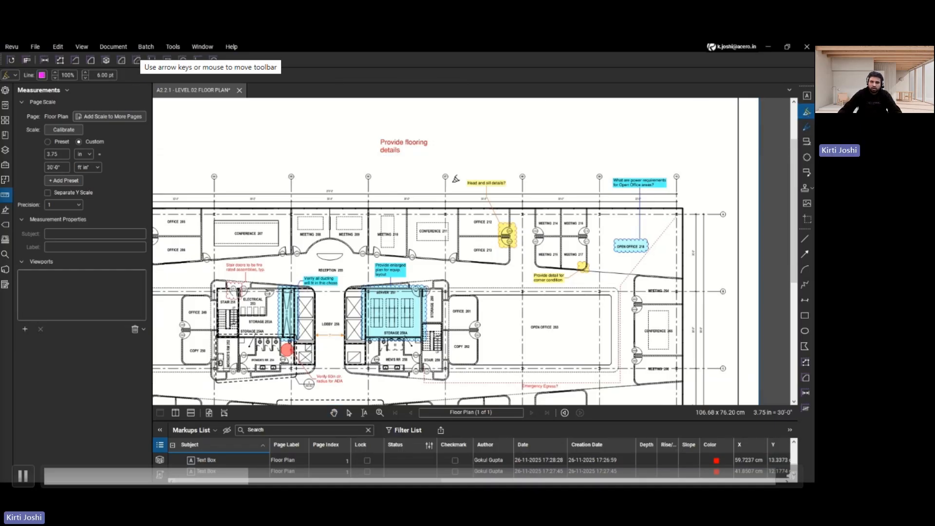
left_click(104, 75)
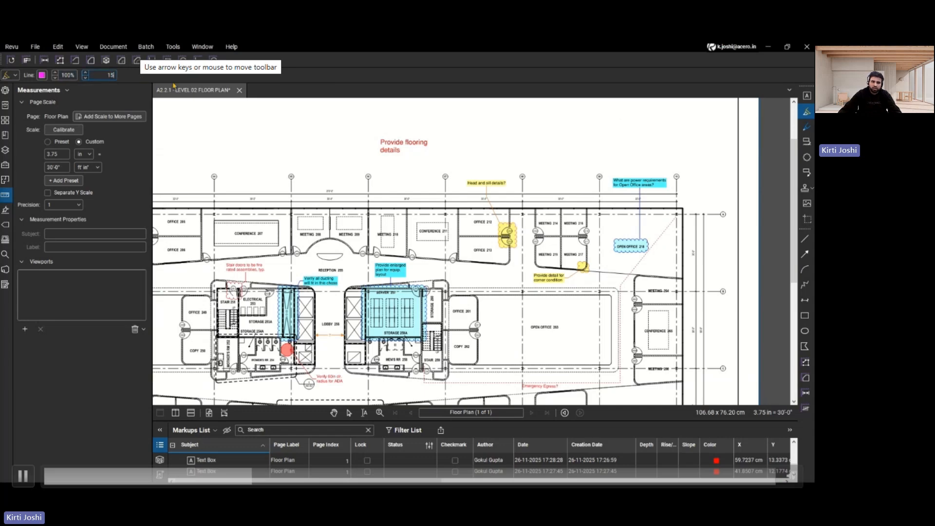
key("Return")
left_click_drag(558, 325, 530, 325)
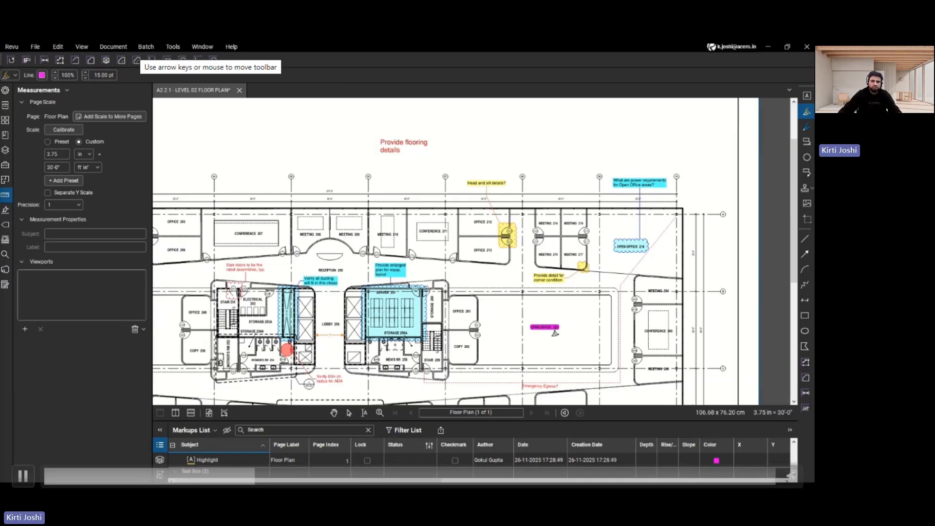
Step: Try freehand highlighter marks below the OPEN OFFICE 263 label and undo them, keeping the label's highlight
left_click(541, 343)
mouse_move(554, 342)
left_mouse_down()
mouse_move(586, 341)
mouse_move(570, 354)
mouse_move(595, 354)
left_mouse_up()
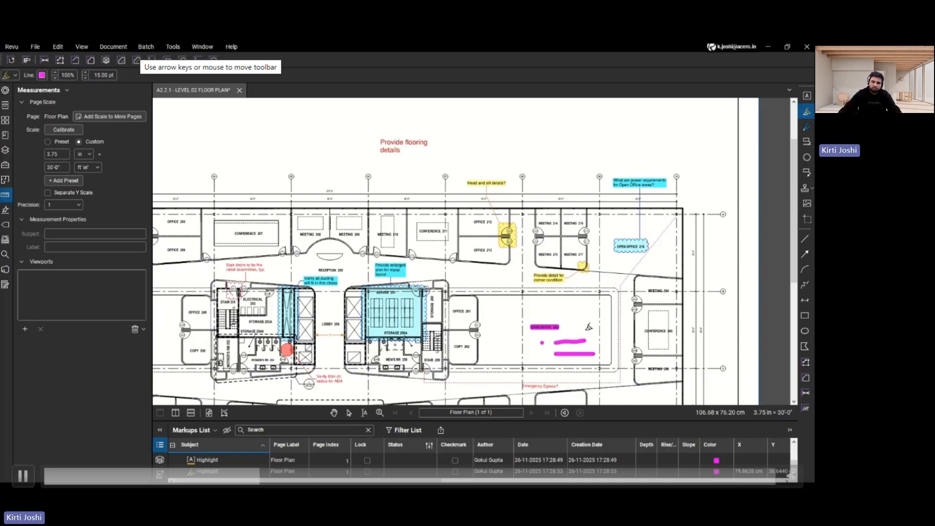
key("Escape")
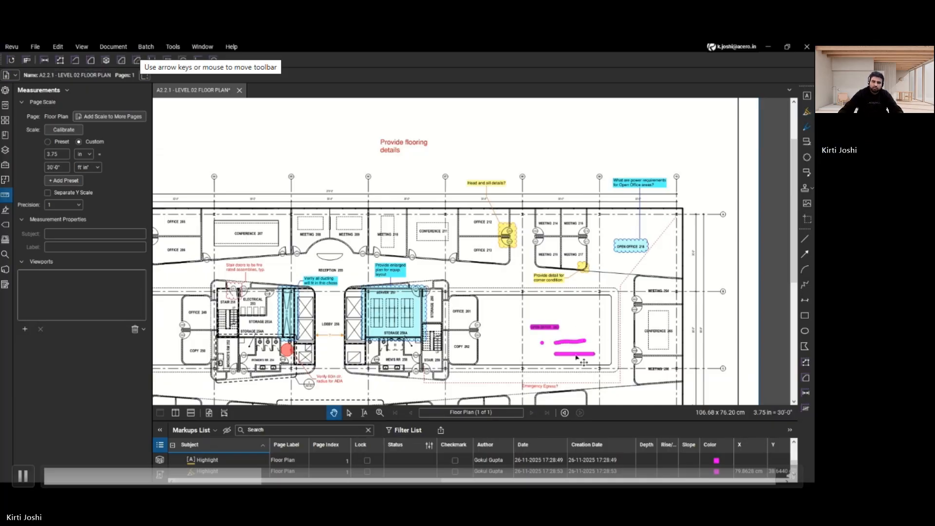
key("ctrl+z")
key("ctrl+z")
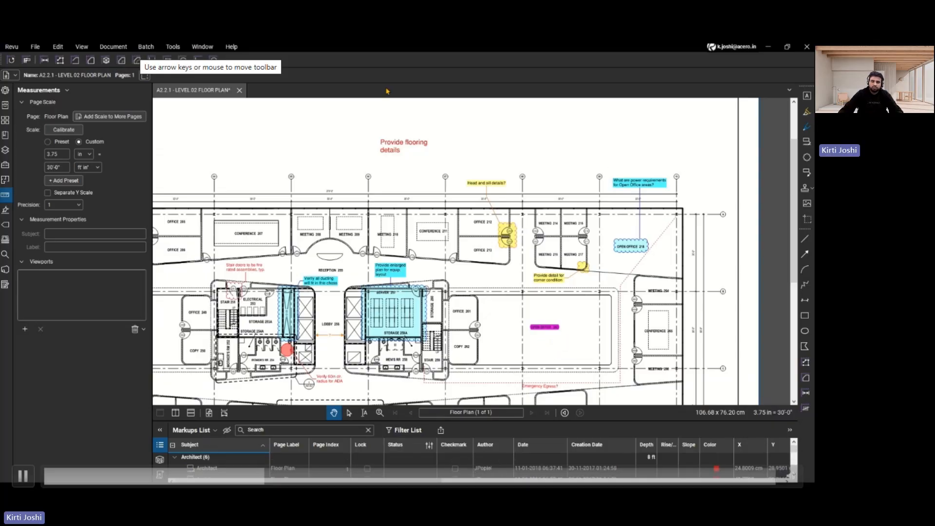
Step: Underline the CONFERENCE 265 and MEETING 264 labels in red with the Pen tool
left_click(805, 127)
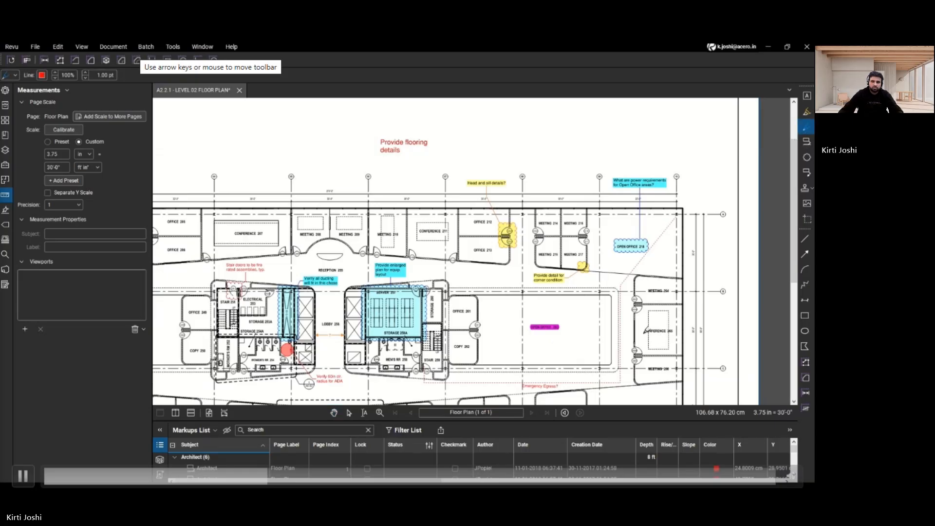
left_click_drag(644, 333, 679, 333)
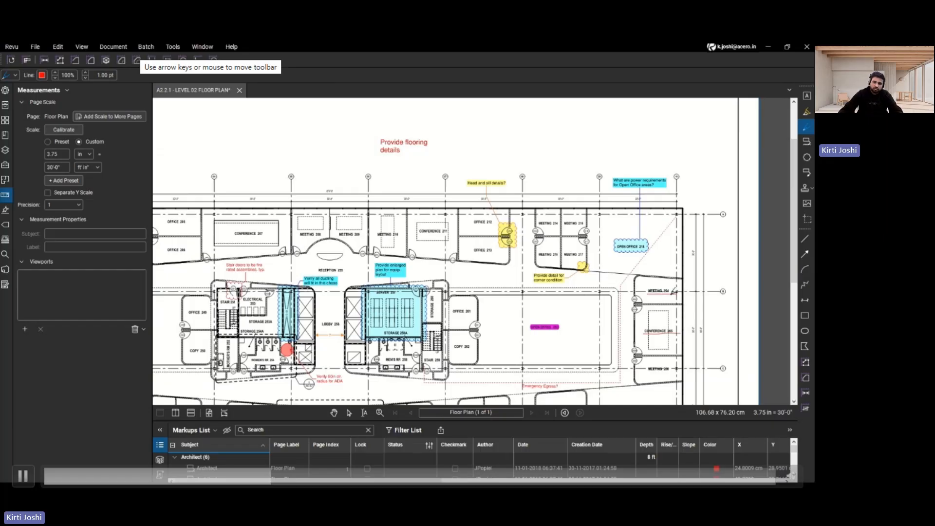
scroll(674, 291, "down", 2)
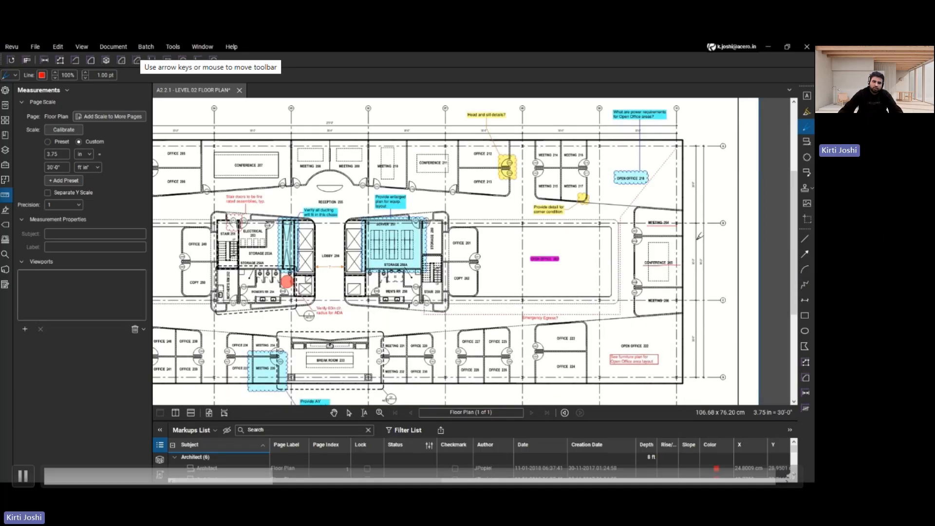
key("Escape")
scroll(675, 235, "up", 4)
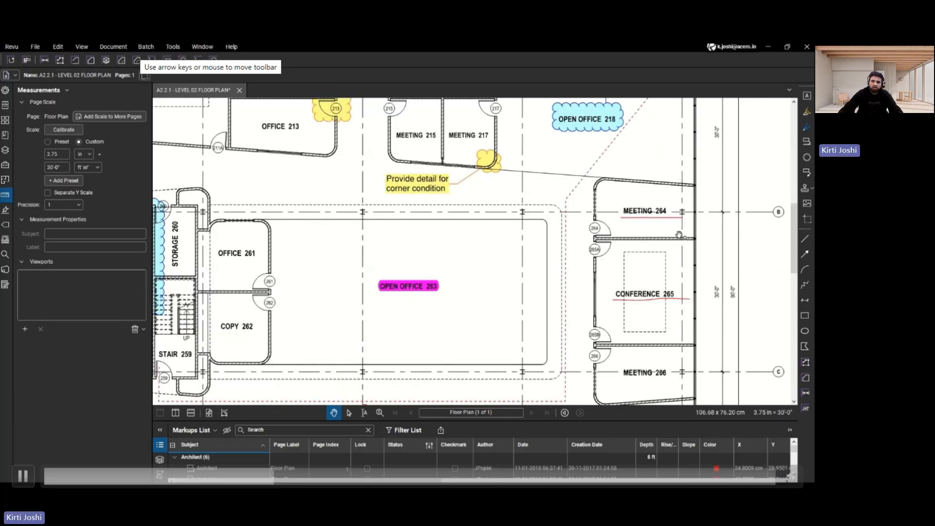
scroll(678, 235, "down", 5)
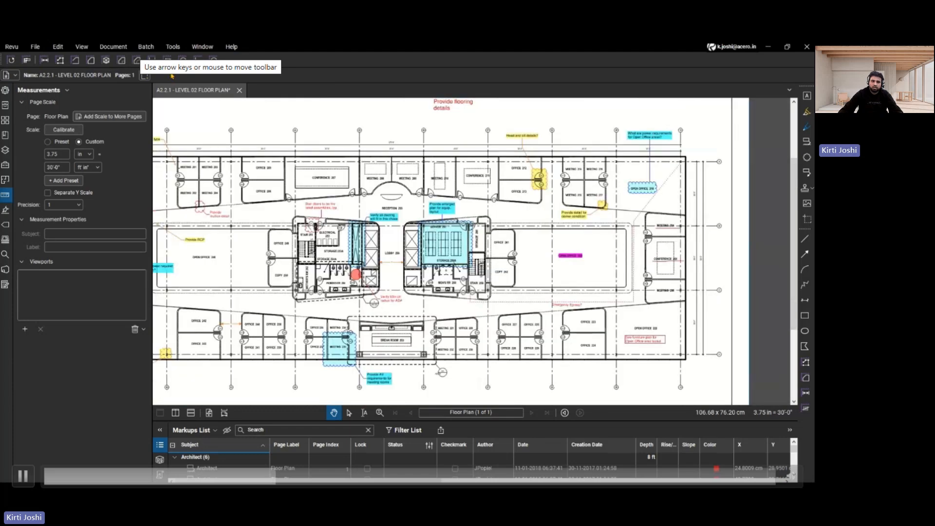
Step: Place a callout pointing at the exterior wall below Office 224, with its text box in the blank area beneath the plan
left_click(173, 46)
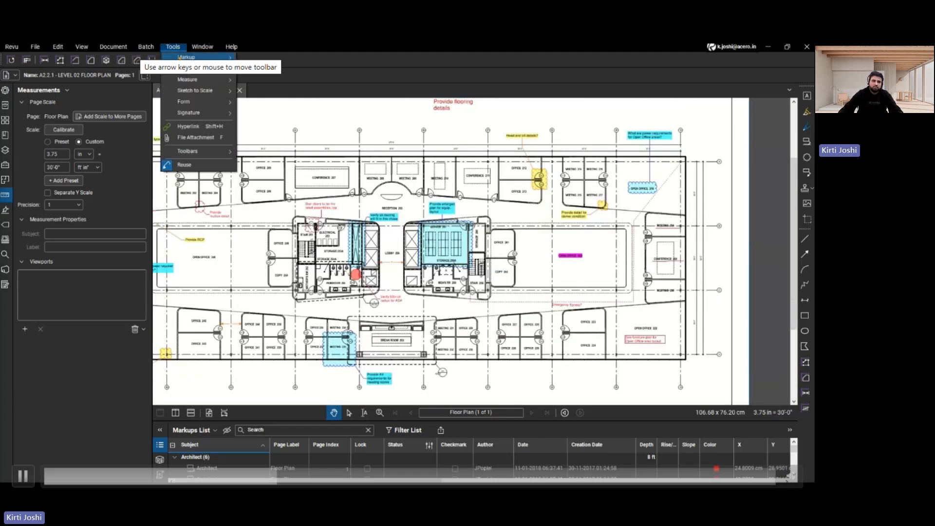
mouse_move(181, 57)
left_click(292, 69)
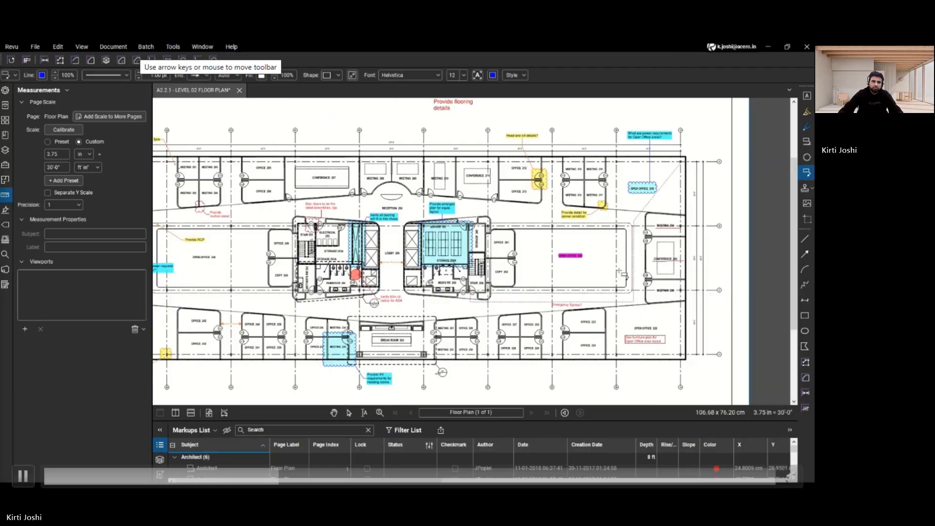
scroll(611, 272, "down", 1)
left_click_drag(609, 271, 543, 181)
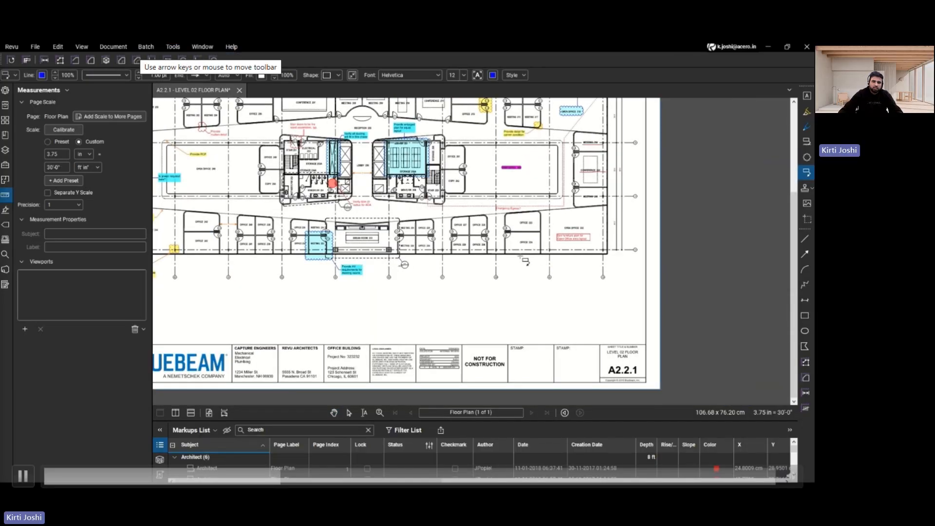
left_click(520, 255)
left_click(542, 306)
Step: Set the callout's font size to 24 and enter the text "Please review"
left_click(465, 75)
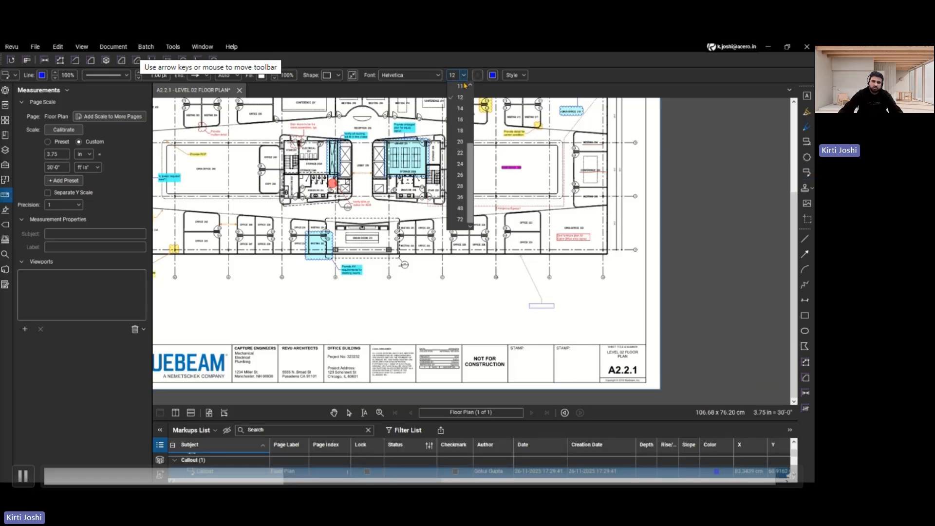
left_click(455, 180)
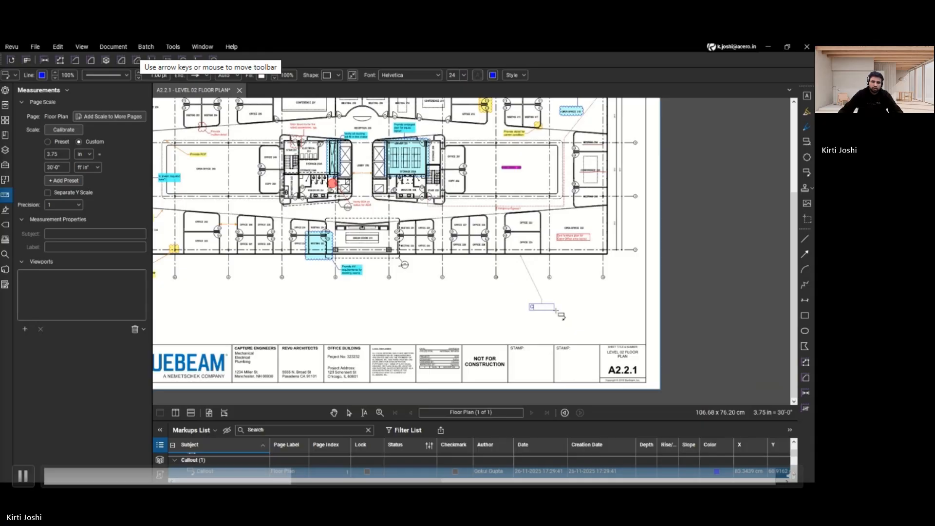
type("se review")
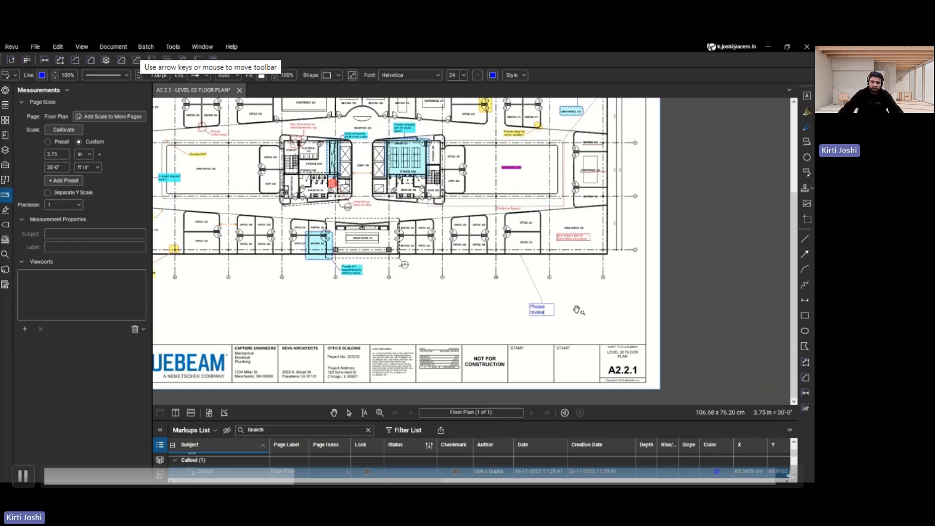
Step: Add a second leader to the "Please review" callout, pointing at the red furniture plan note in Open Office 222
left_click(576, 312)
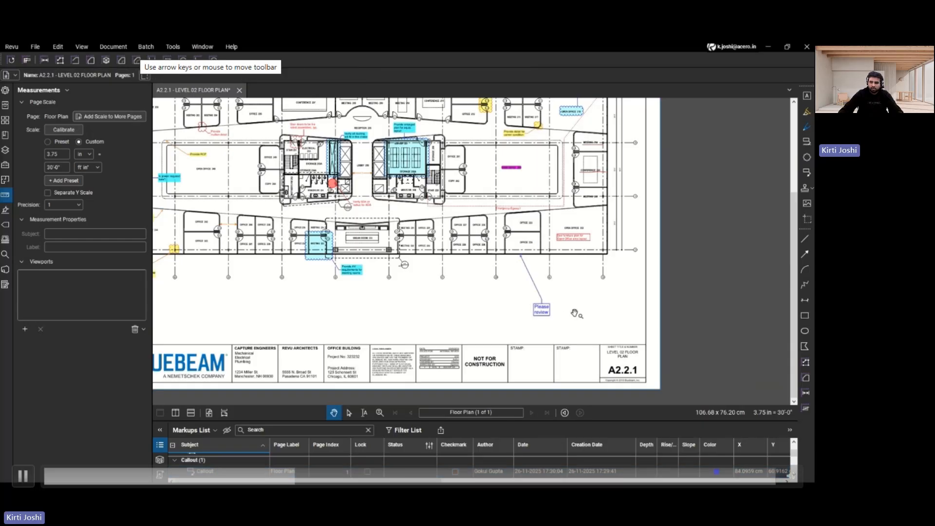
left_click(543, 308)
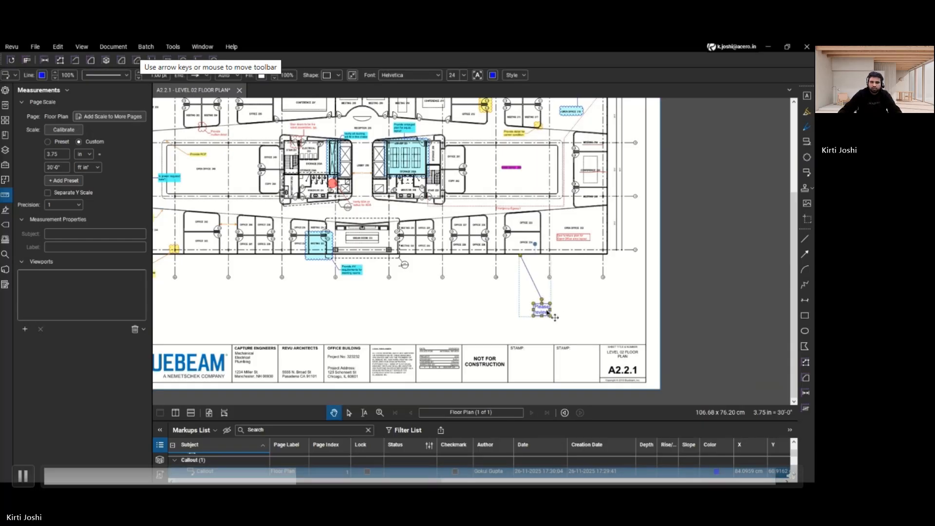
scroll(553, 383, "down", 3)
scroll(554, 384, "up", 5)
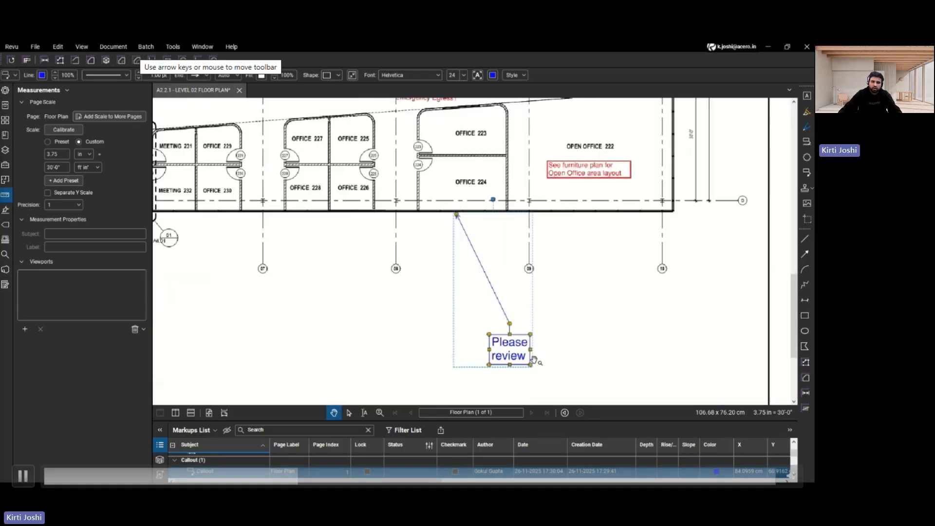
left_click(567, 328)
left_click(505, 314)
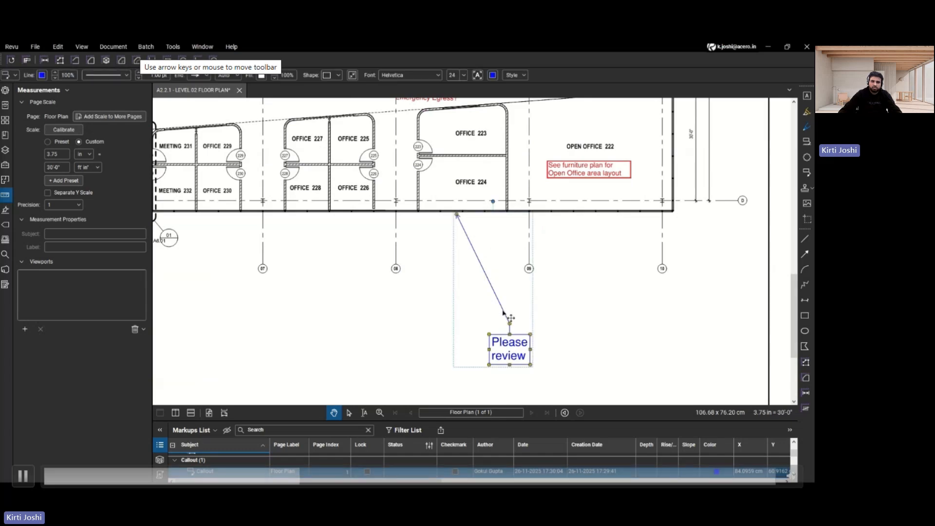
right_click(505, 317)
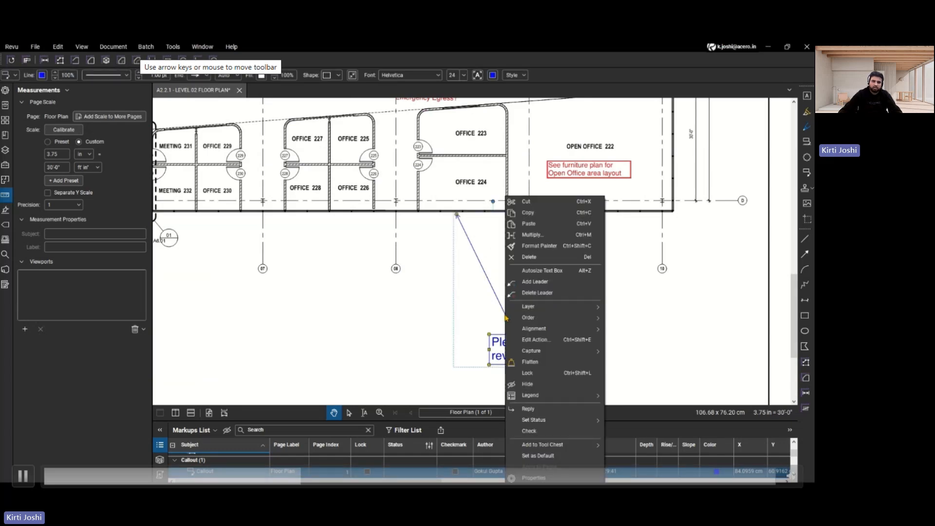
left_click(534, 281)
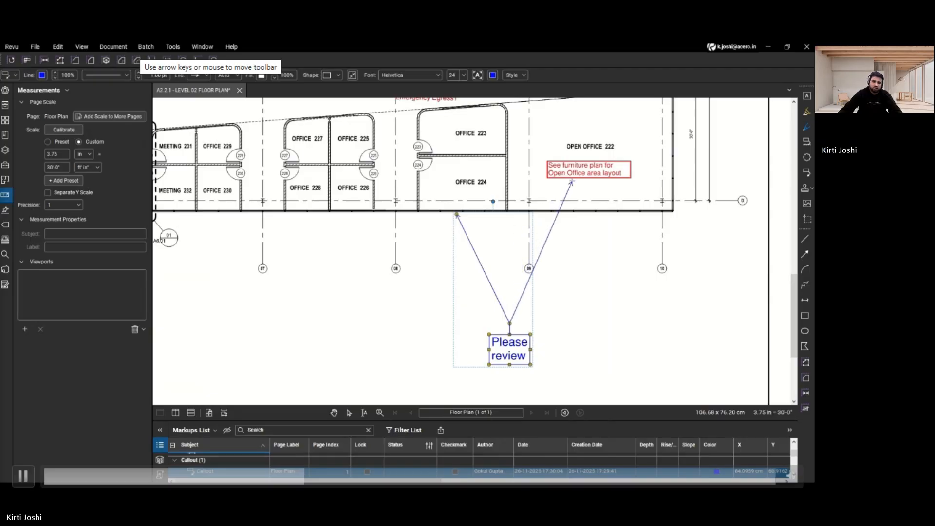
left_click(571, 181)
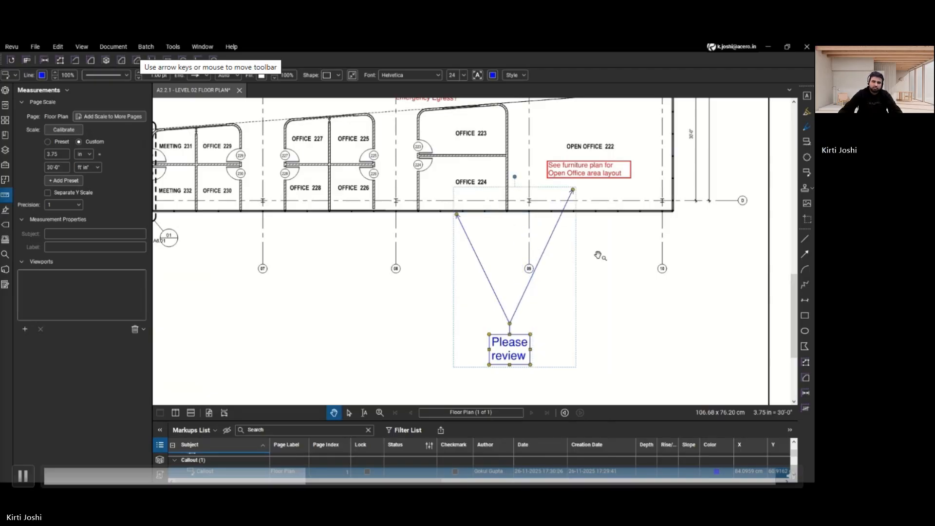
left_click(550, 258)
Step: Try a snapshot of the two-office block in the plan's lower-left area, paste it beneath the plan and delete the copy
scroll(560, 262, "down", 1)
scroll(560, 262, "down", 3)
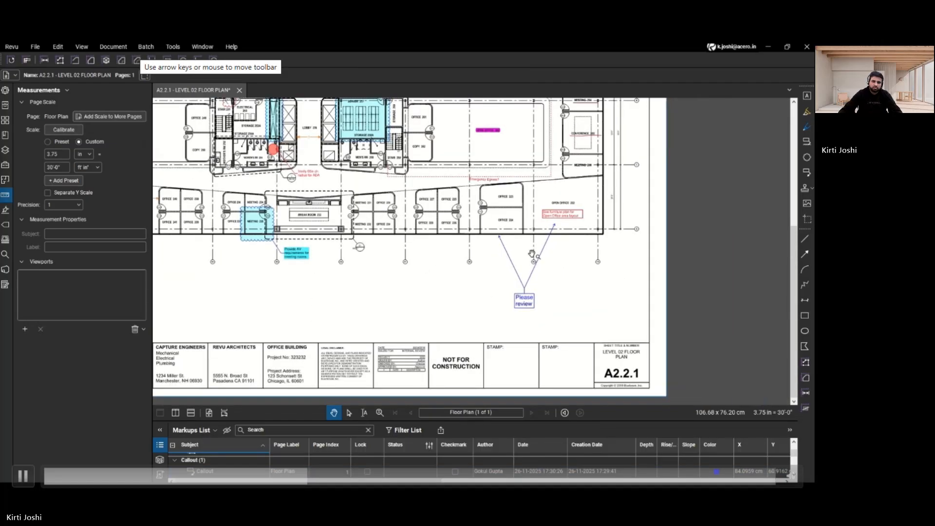
scroll(563, 248, "up", 1)
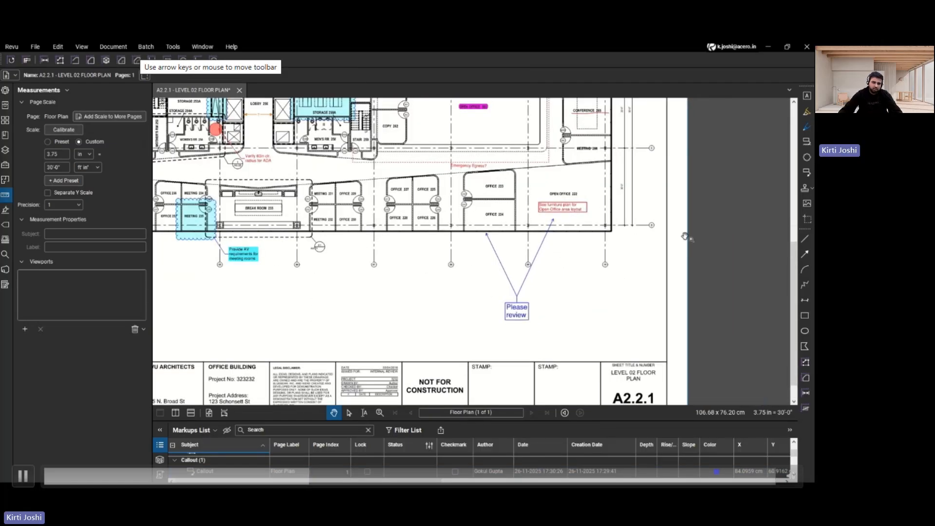
left_click(807, 220)
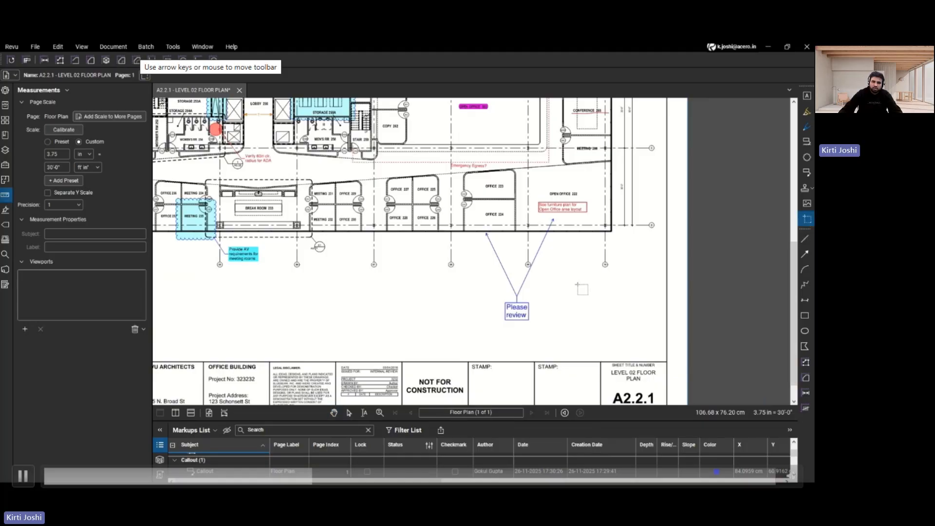
scroll(443, 279, "down", 4)
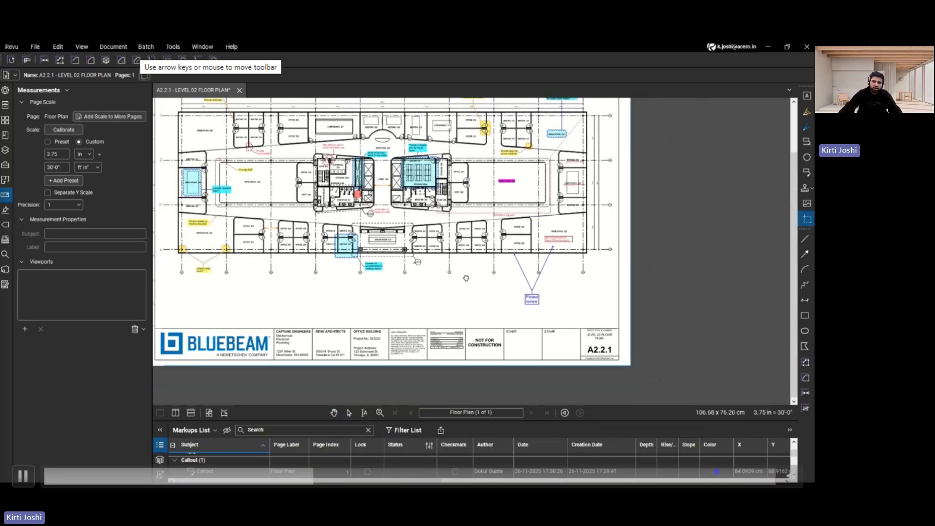
left_click_drag(288, 232, 314, 262)
key("ctrl+v")
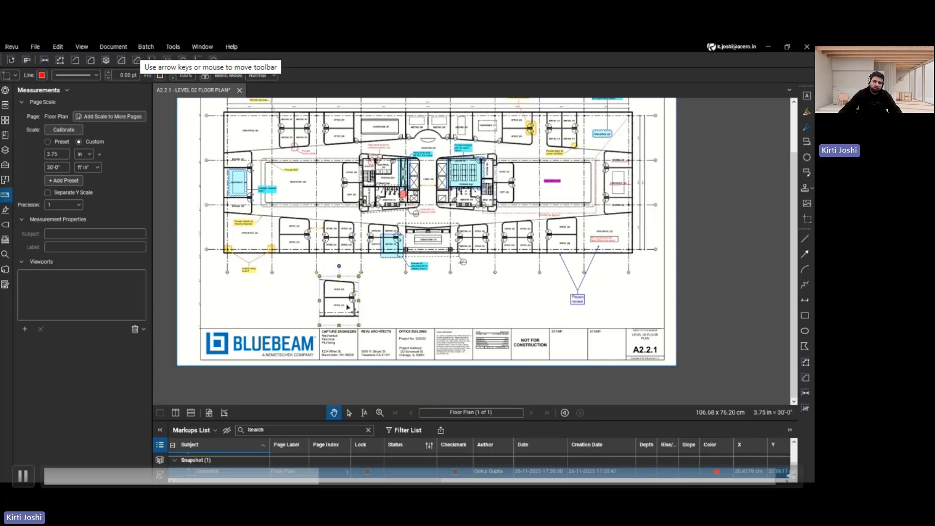
key("Delete")
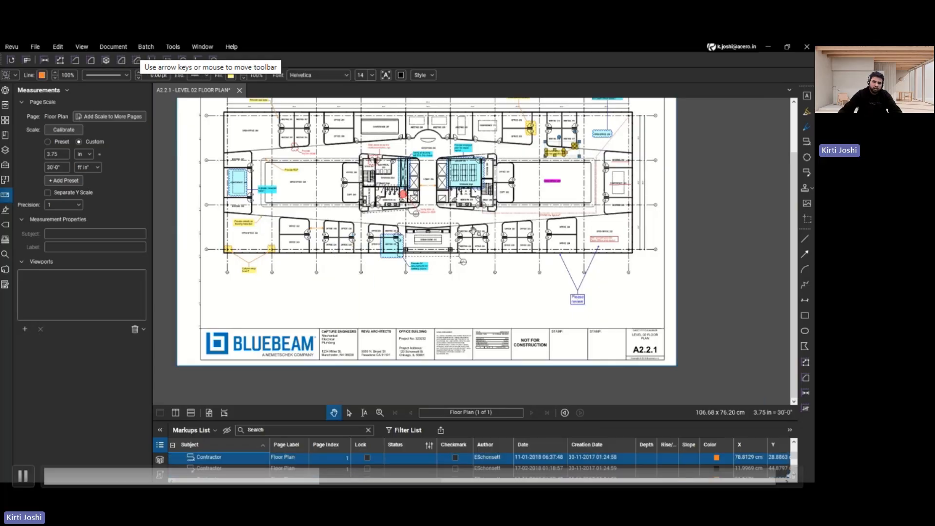
Step: Try placing images.png over the plan's lower-right area as an image markup and delete it
left_click(806, 206)
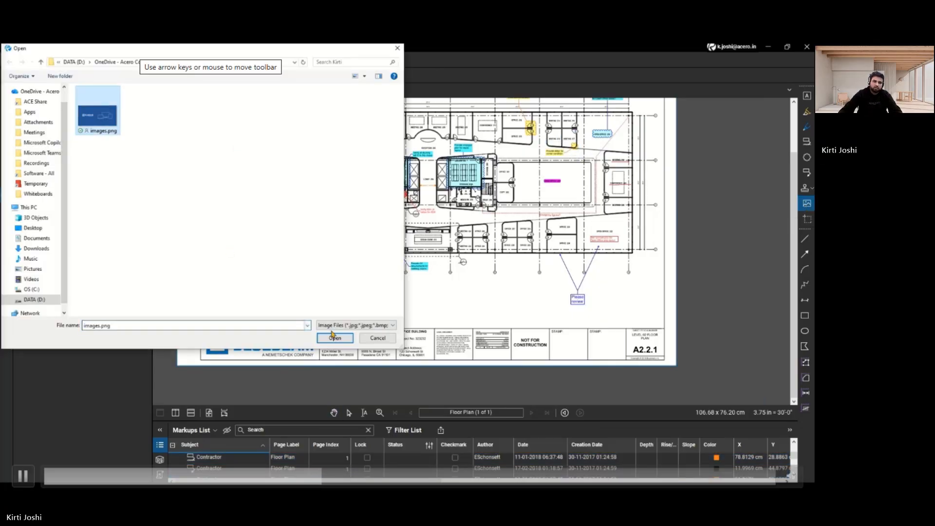
double_click(107, 131)
mouse_move(485, 284)
left_mouse_down()
mouse_move(524, 309)
mouse_move(654, 217)
left_mouse_up()
key("Escape")
left_click(509, 293)
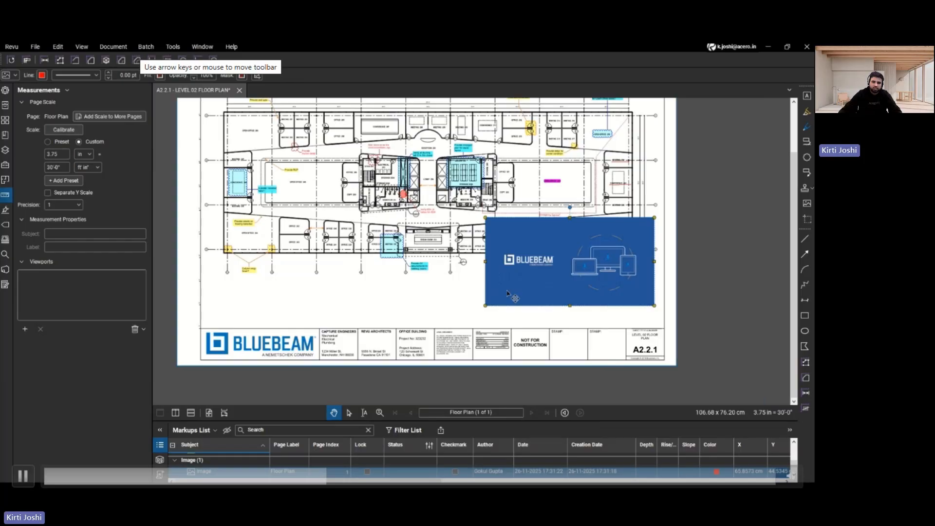
key("Delete")
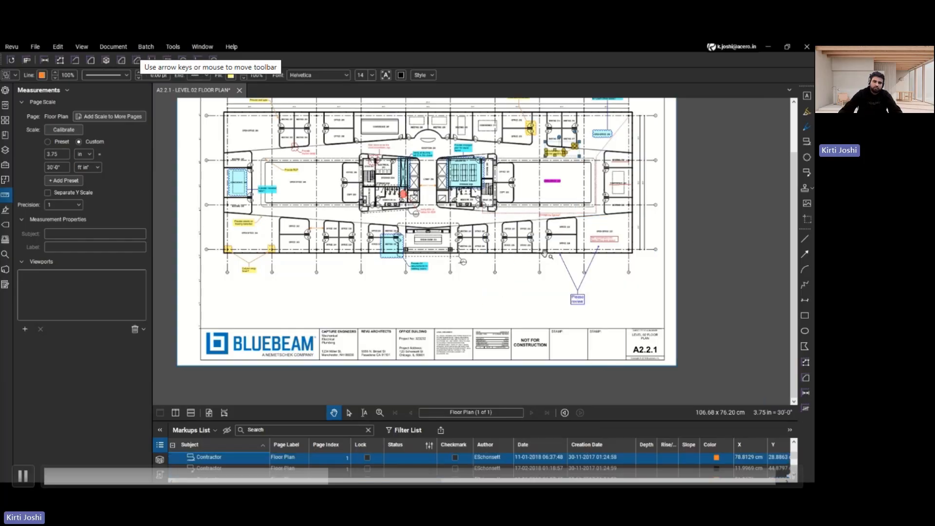
Step: Attach images.png from file as a capture to the blue power requirements markup at Open Office 218
scroll(559, 244, "up", 1)
scroll(559, 245, "down", 2)
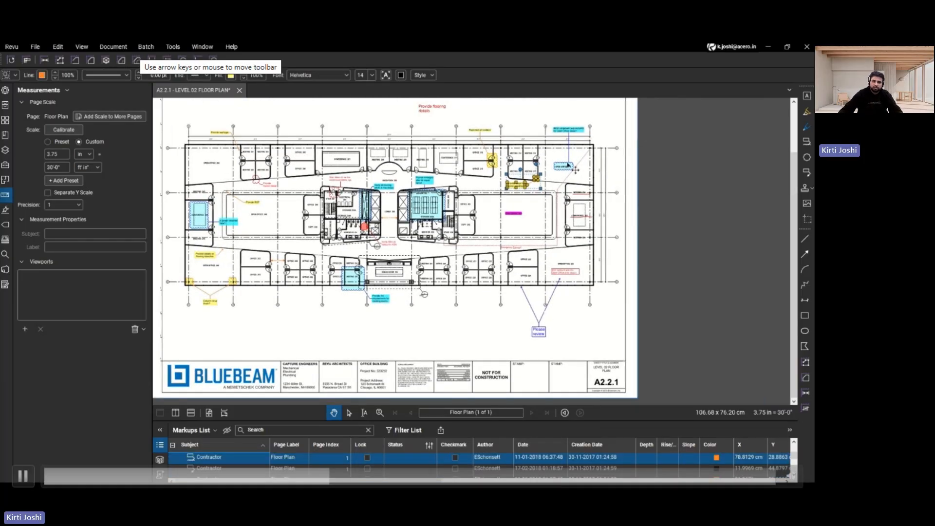
left_click(571, 170)
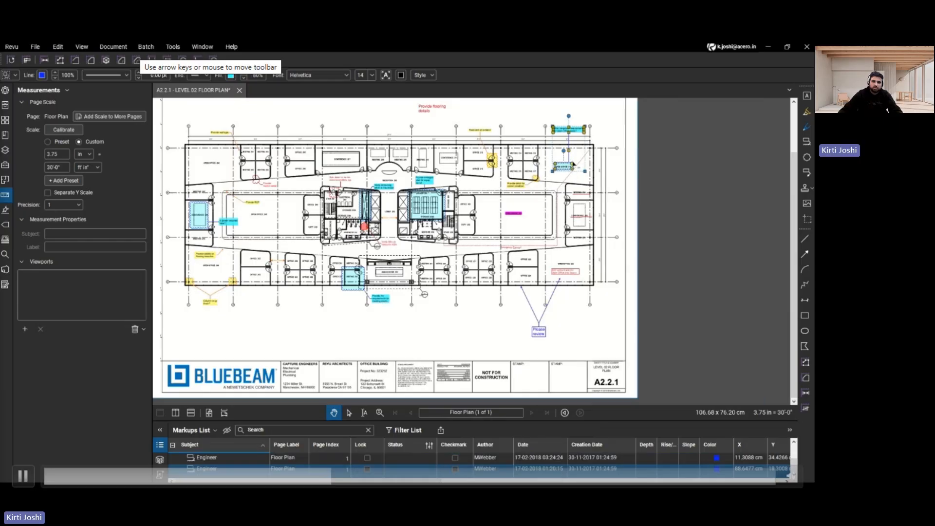
left_click(380, 413)
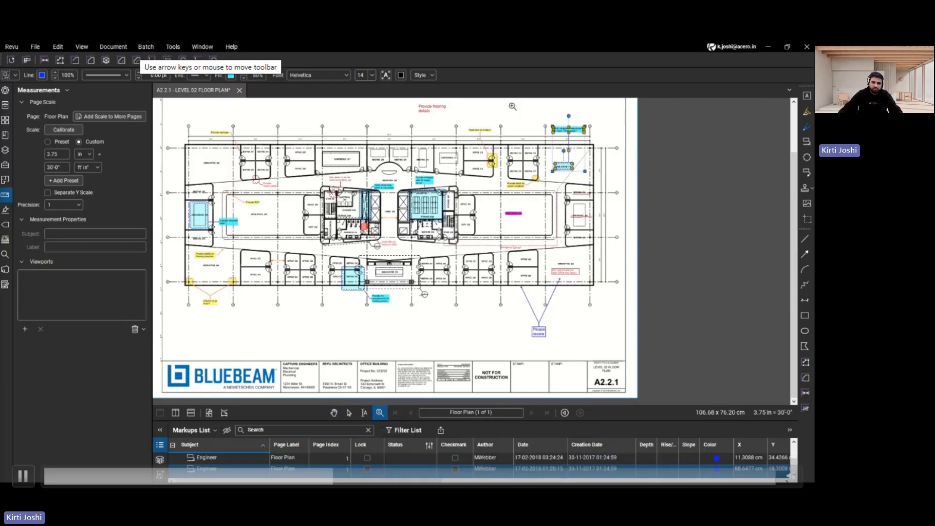
left_click_drag(512, 113, 609, 182)
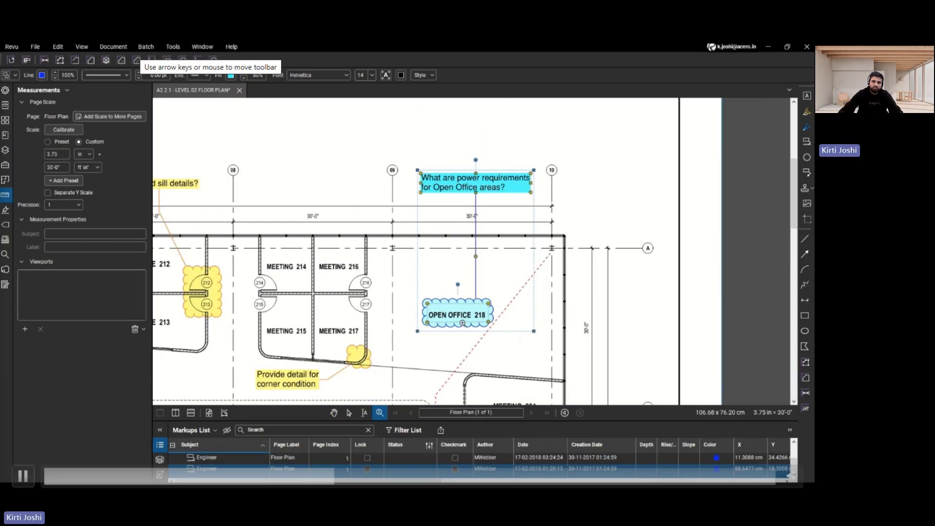
key("Escape")
left_click(457, 304)
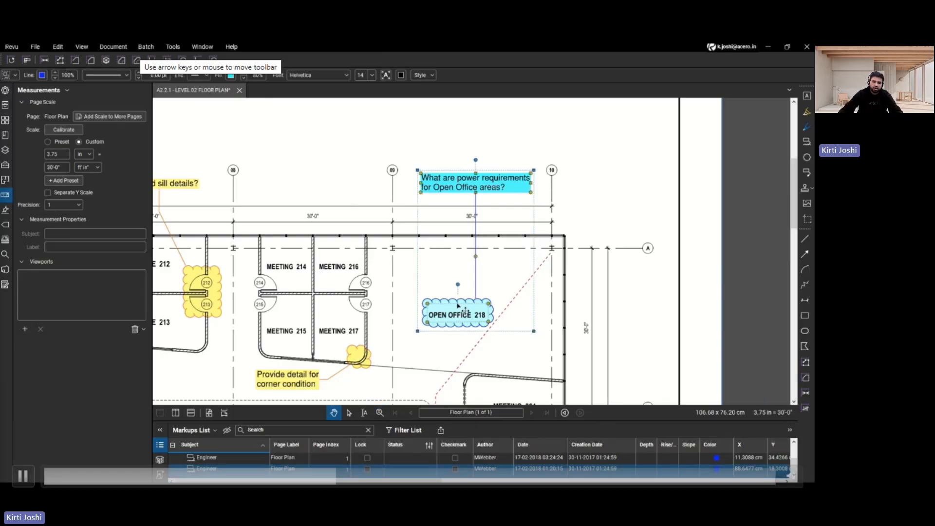
right_click(458, 305)
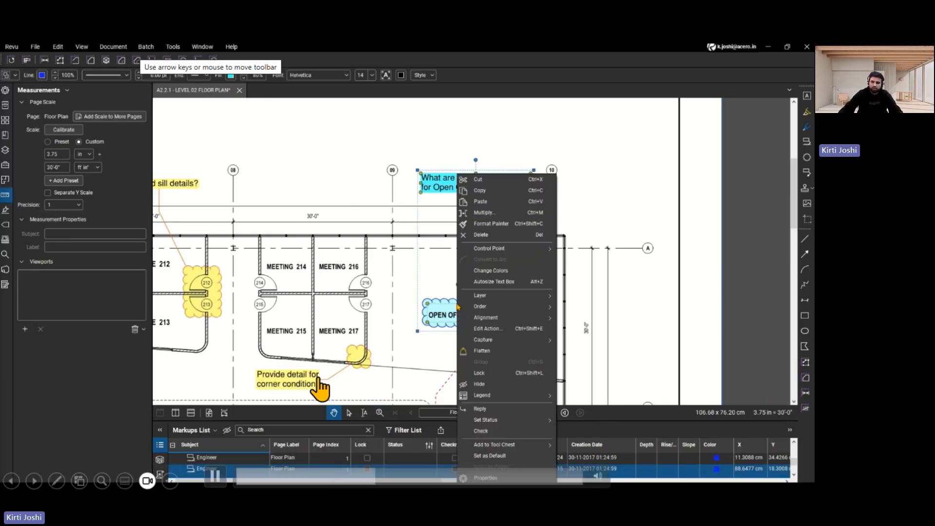
mouse_move(536, 339)
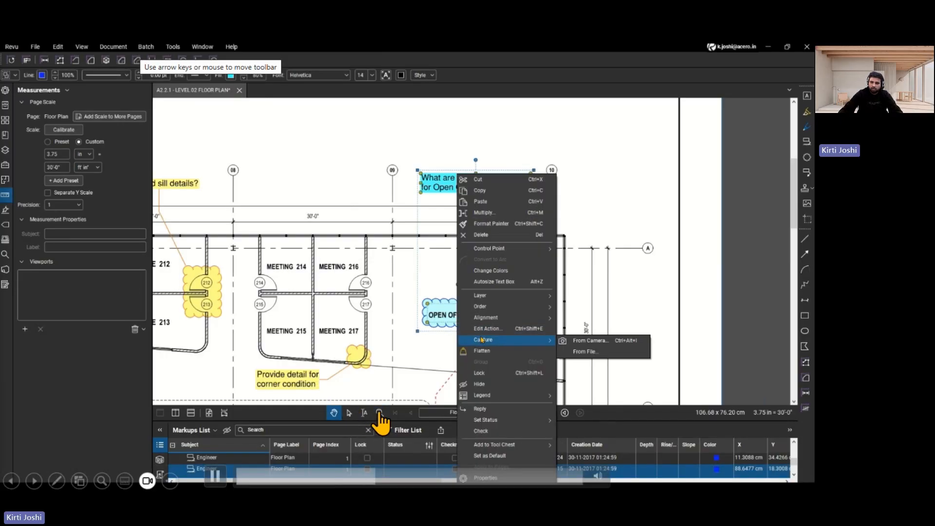
left_click(584, 351)
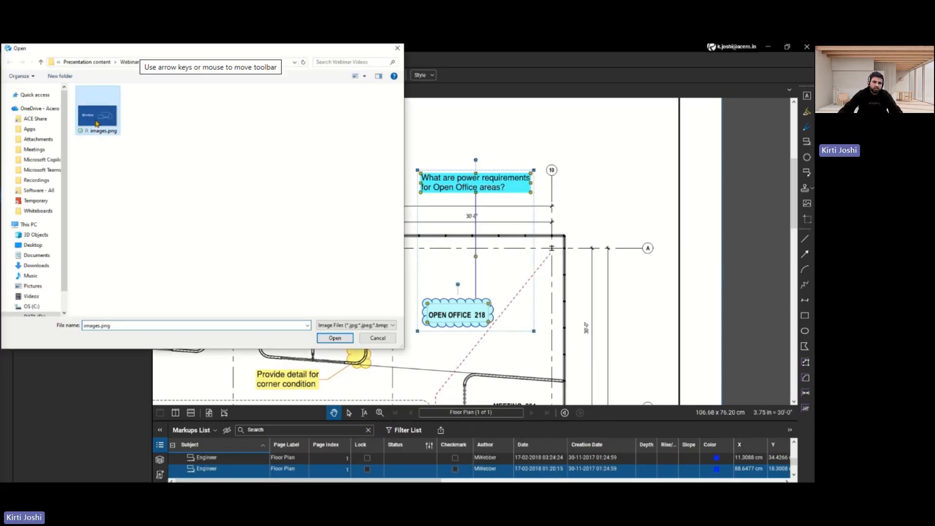
left_click(336, 338)
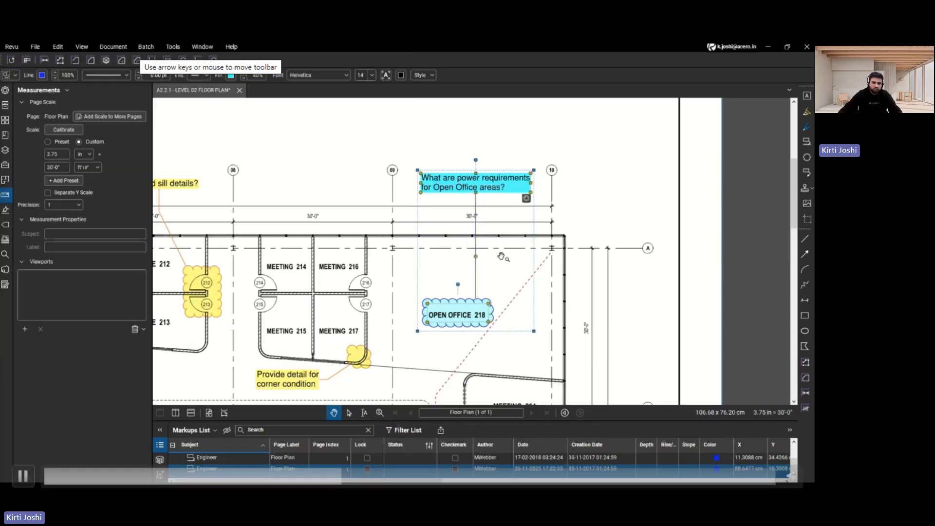
Step: View the image attached to the power requirements markup and check its export options
left_click(528, 199)
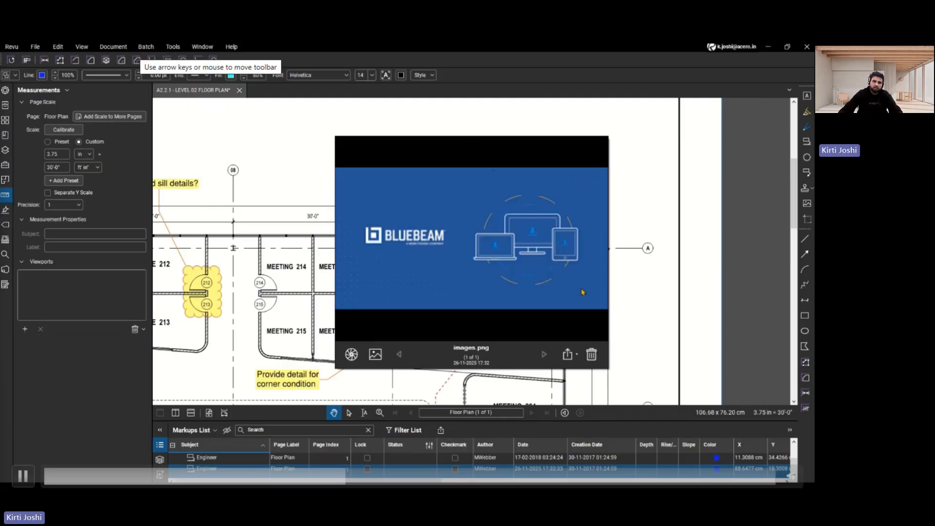
left_click(576, 355)
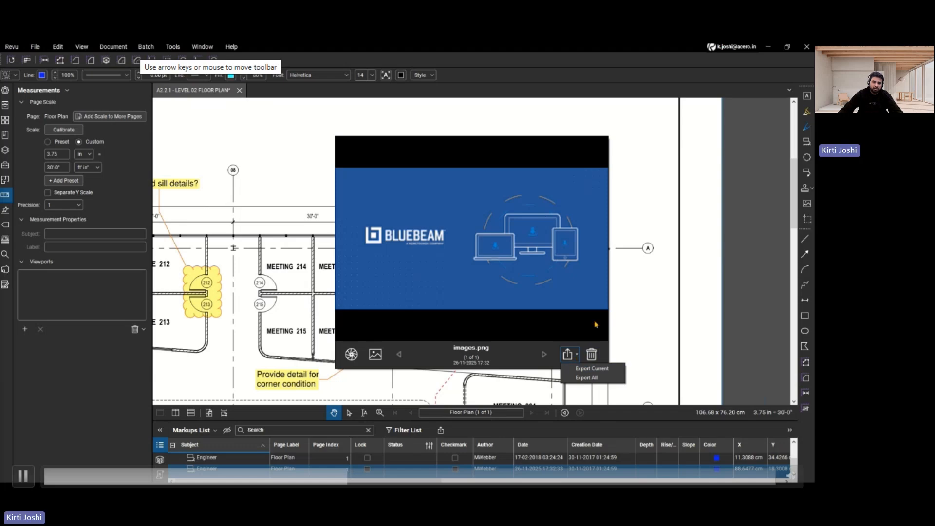
left_click(636, 286)
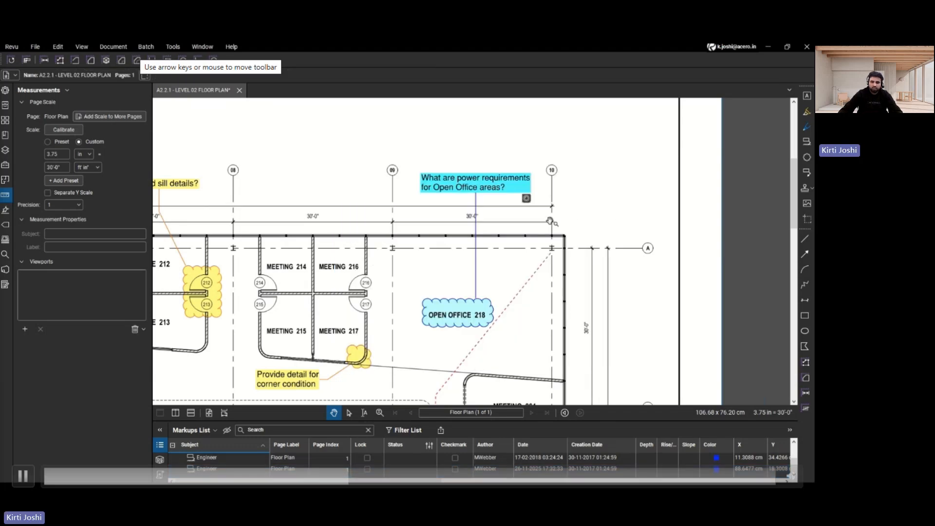
scroll(550, 222, "down", 4)
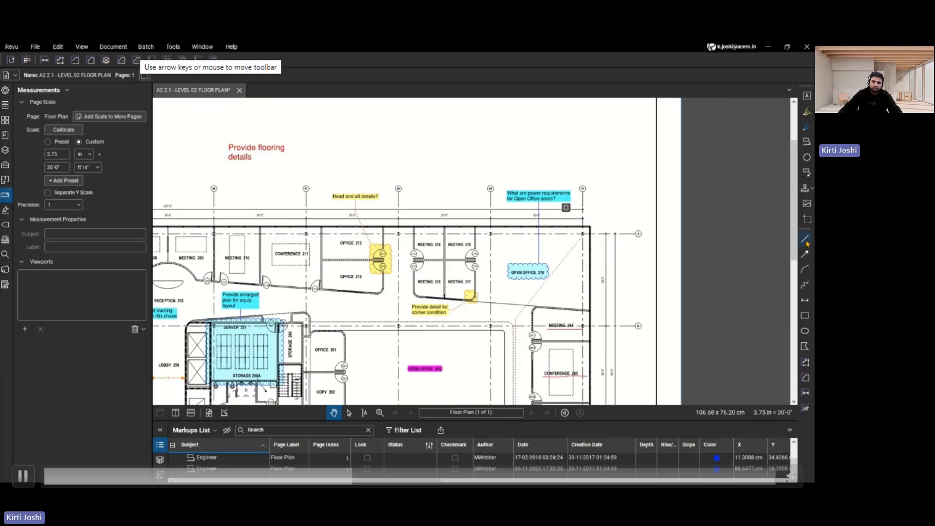
key("space")
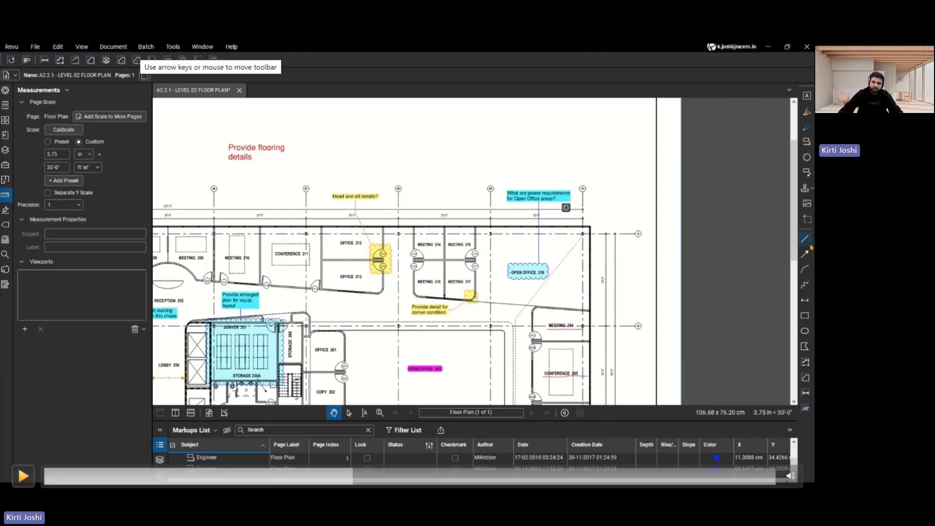
key("space")
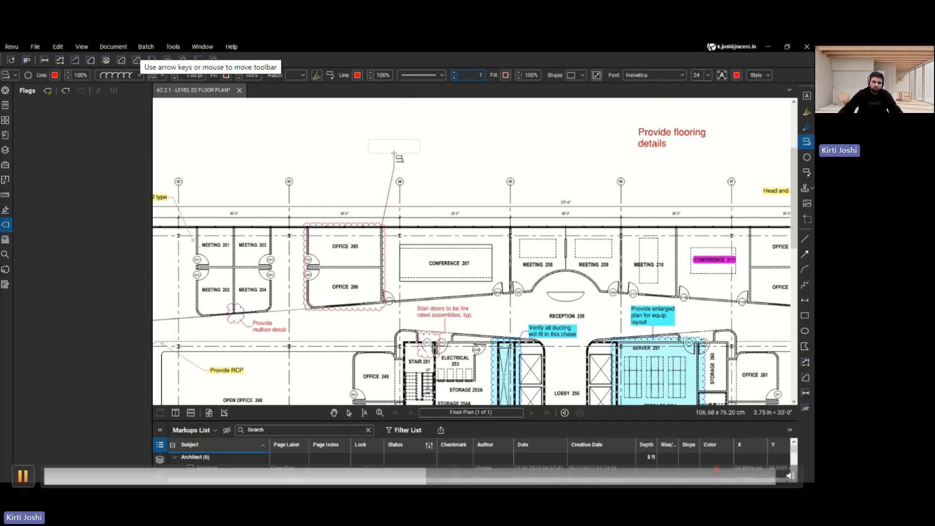
key("space")
key("space")
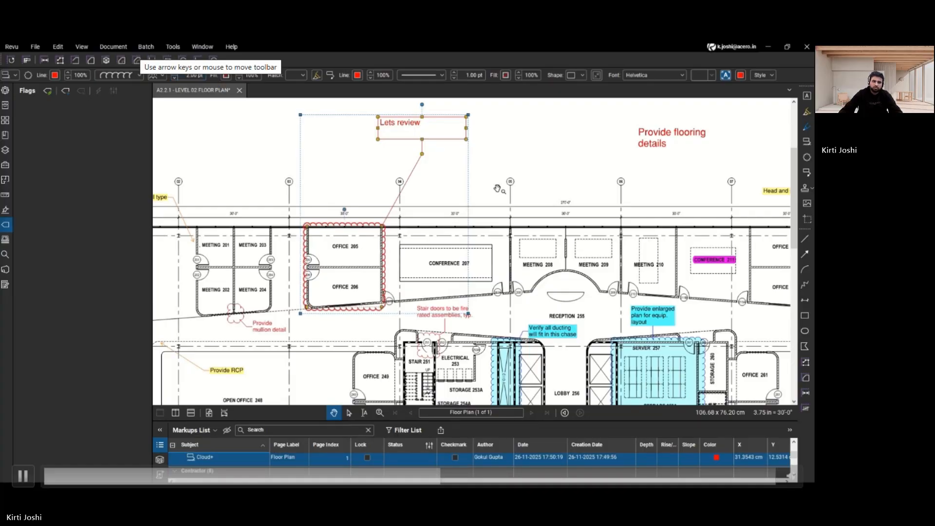
scroll(497, 189, "down", 3)
left_click_drag(530, 193, 434, 198)
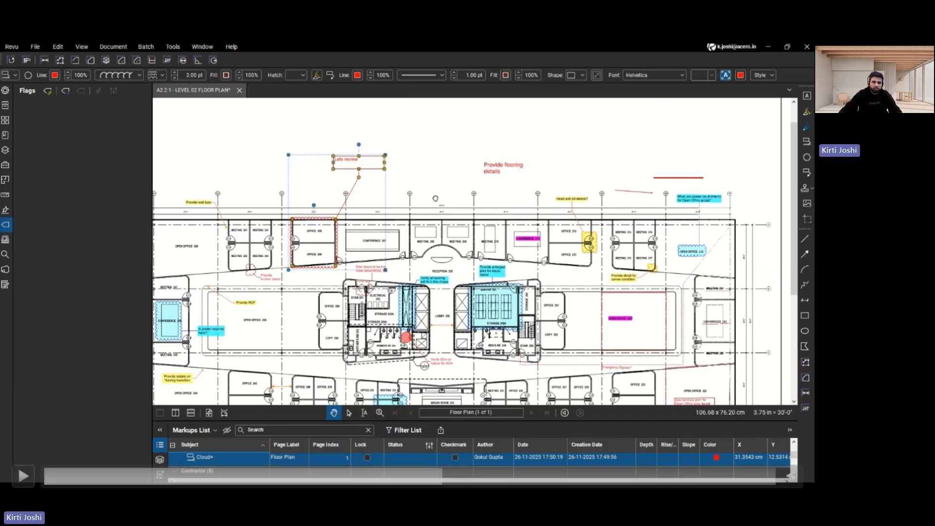
left_click_drag(542, 201, 505, 207)
scroll(505, 207, "down", 3)
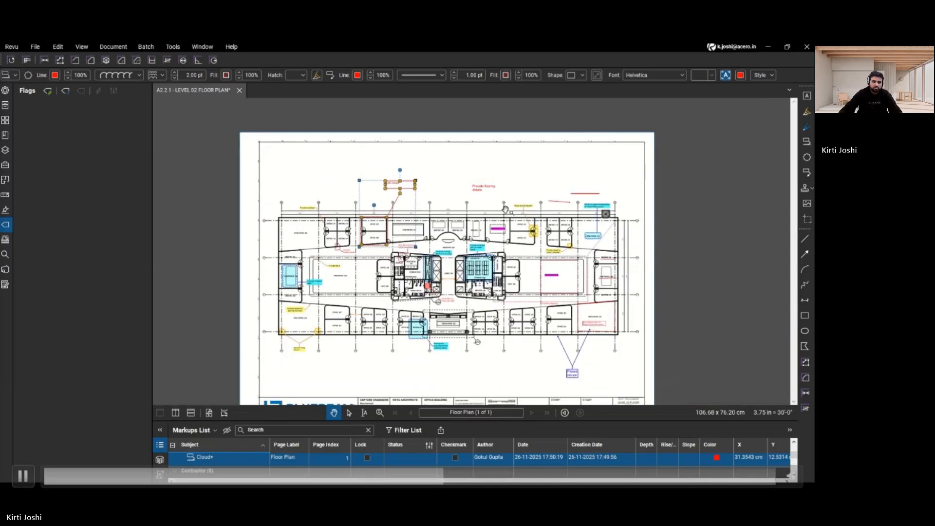
left_click(504, 175)
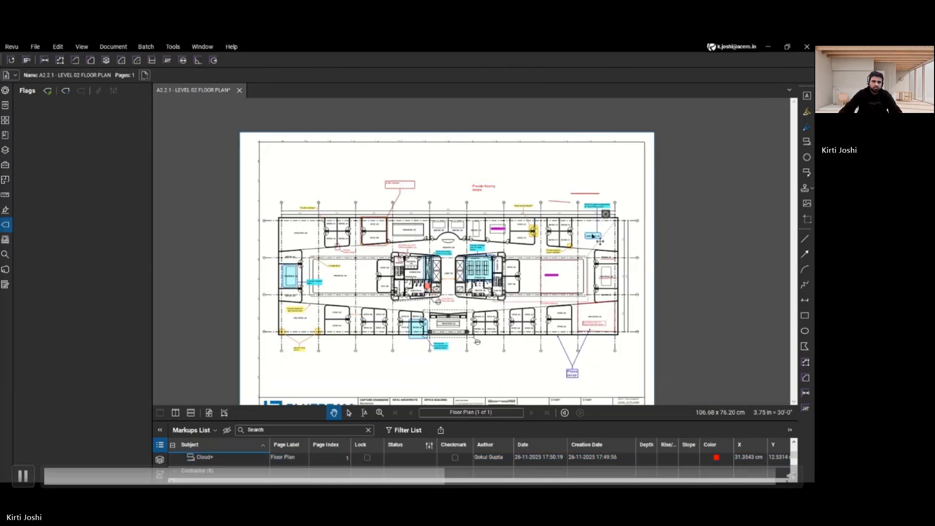
Step: Place the Approved stamp in the title block's first STAMP box, beside the NOT FOR CONSTRUCTION note
scroll(593, 236, "up", 1)
left_click(173, 51)
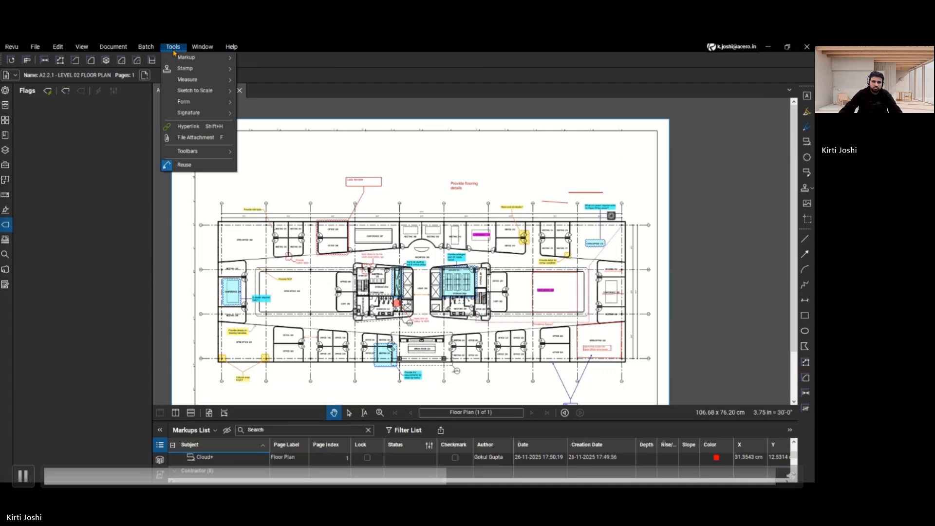
mouse_move(200, 71)
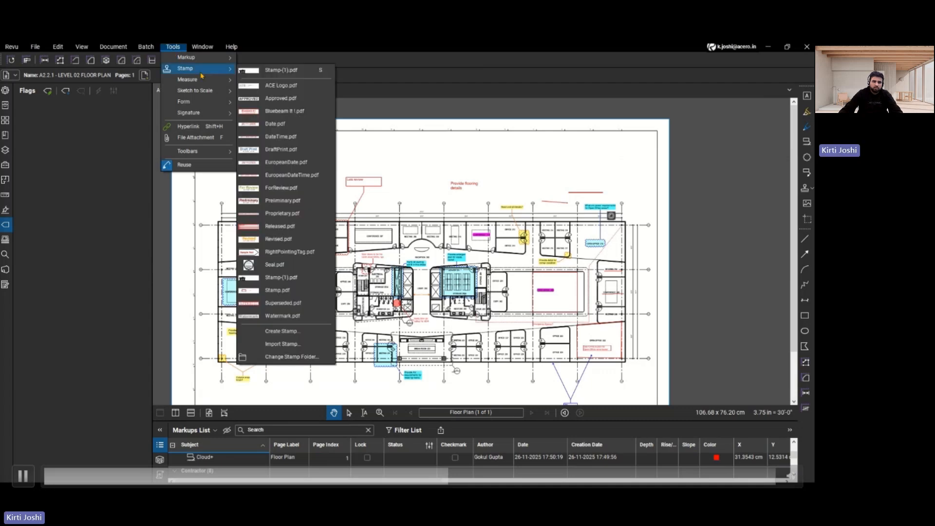
mouse_move(234, 83)
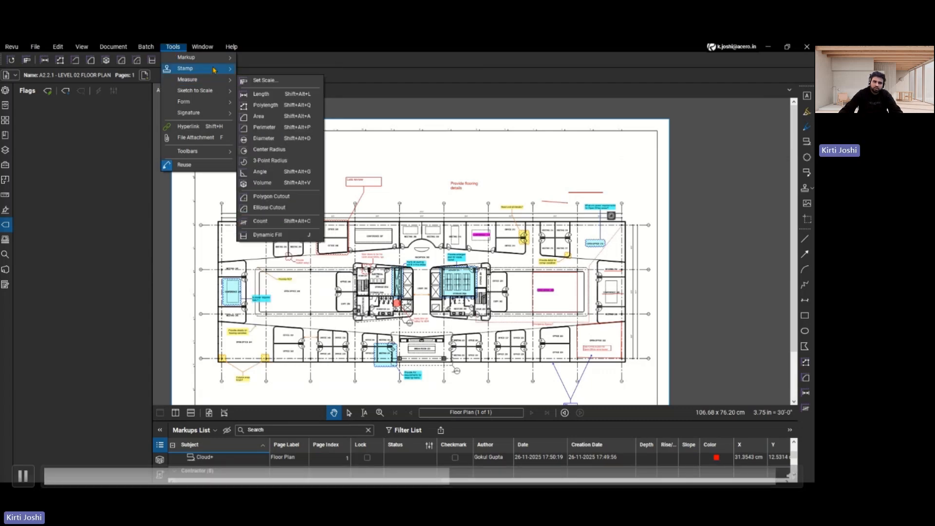
left_click(280, 99)
scroll(484, 323, "down", 3)
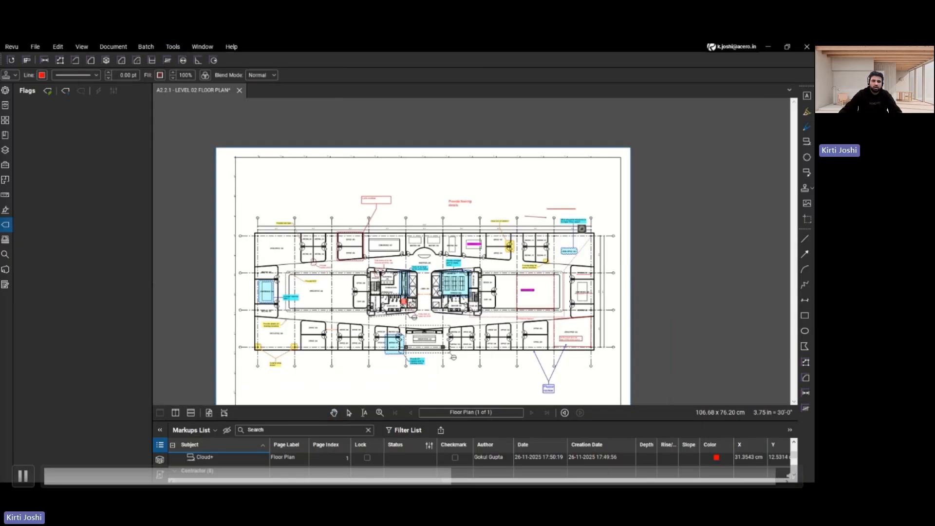
scroll(484, 325, "up", 3)
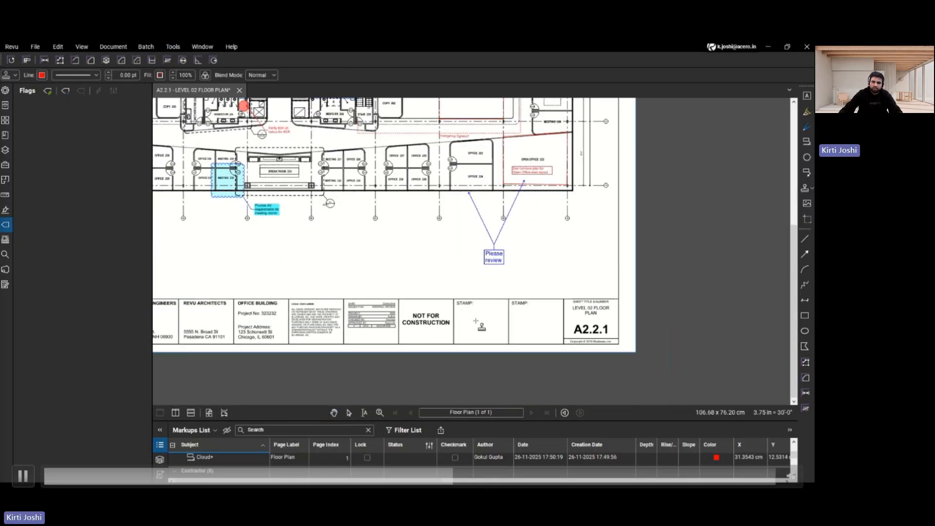
left_click(499, 328)
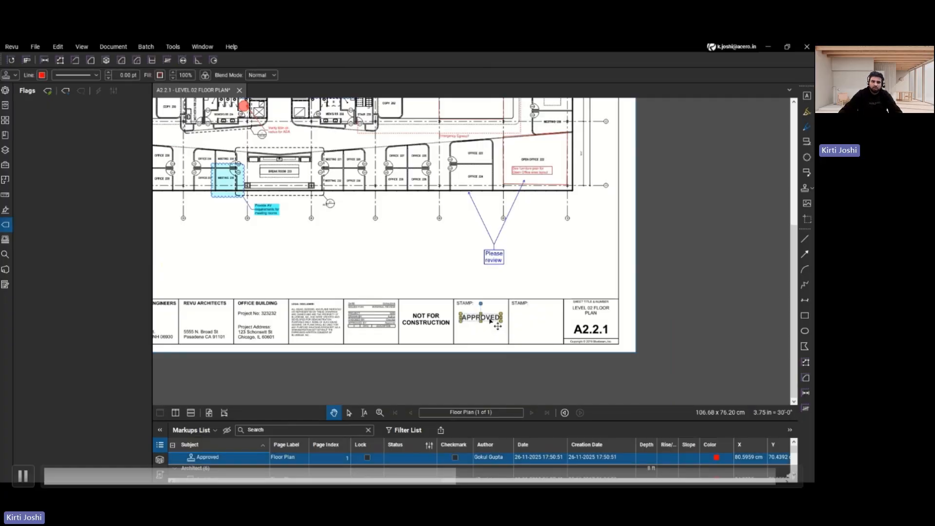
right_click(490, 321)
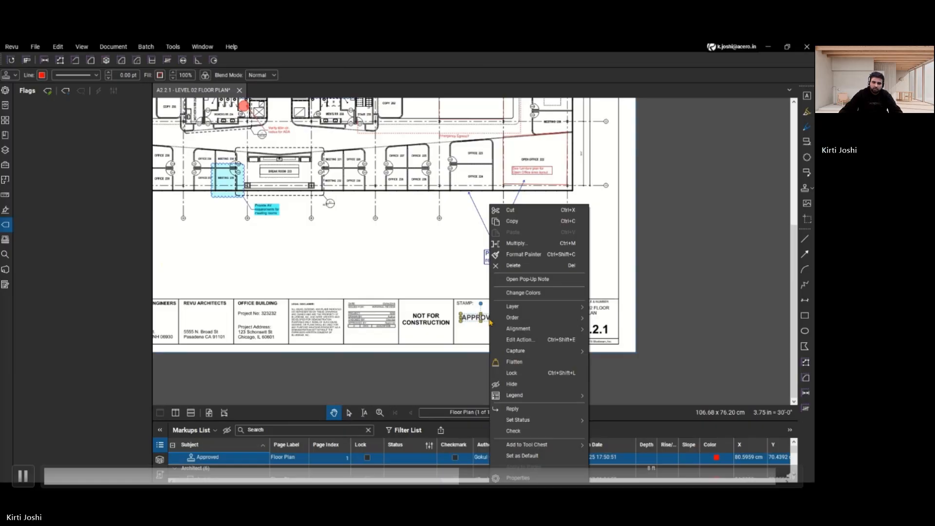
left_click(430, 272)
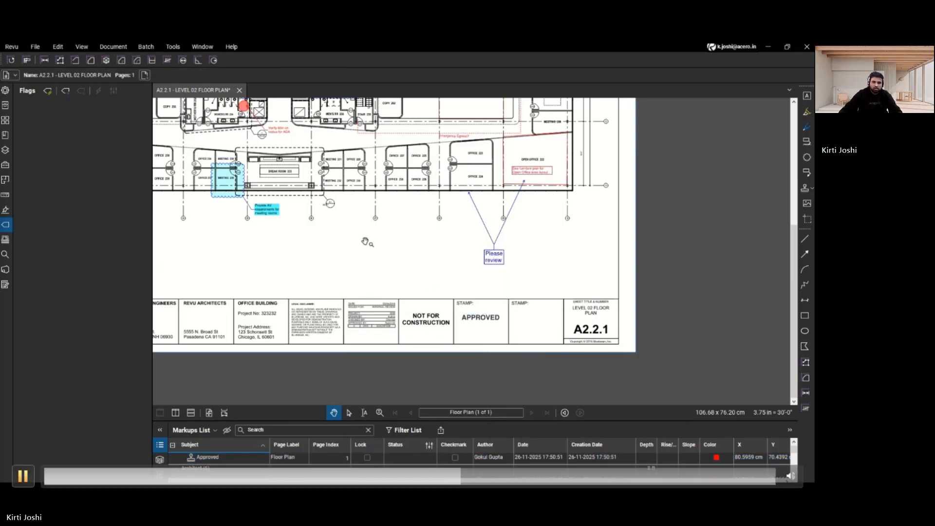
Step: Place the DateTime stamp in the blank area beneath the plan, beside the Please review callout
left_click(173, 47)
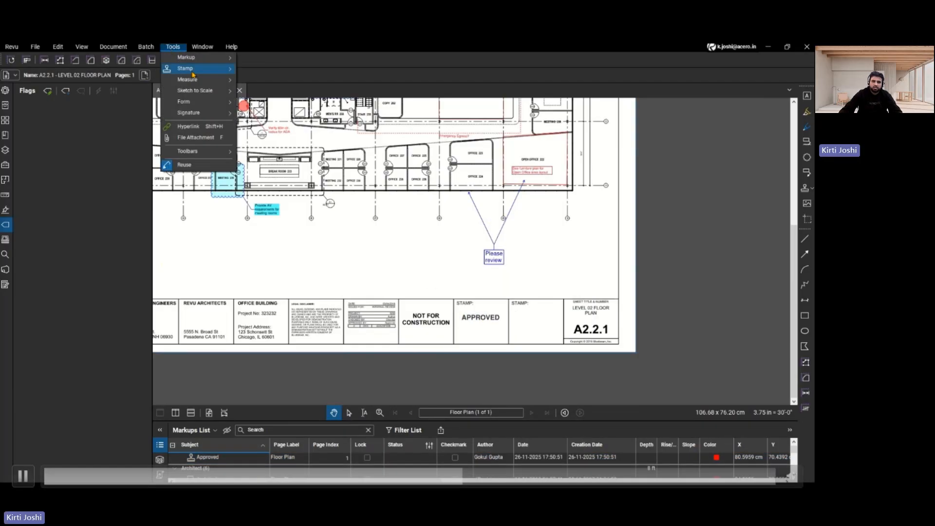
mouse_move(193, 74)
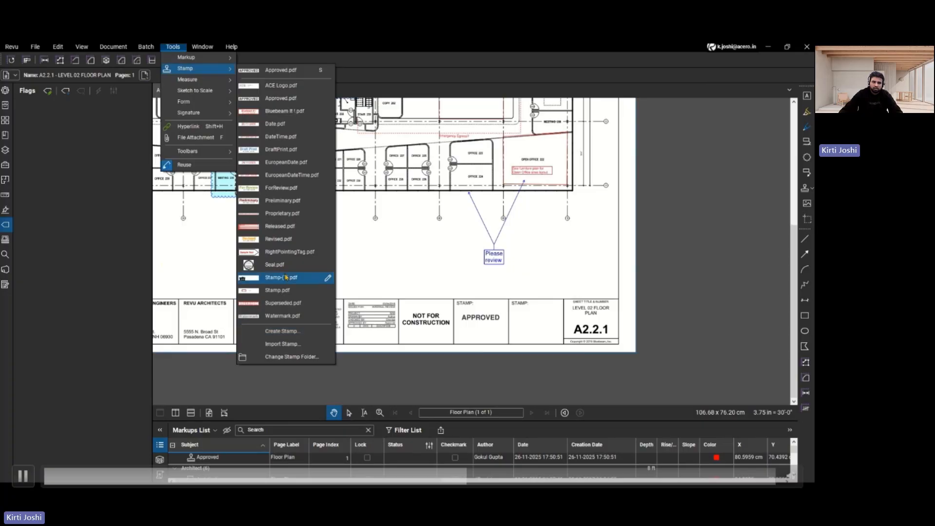
left_click(285, 141)
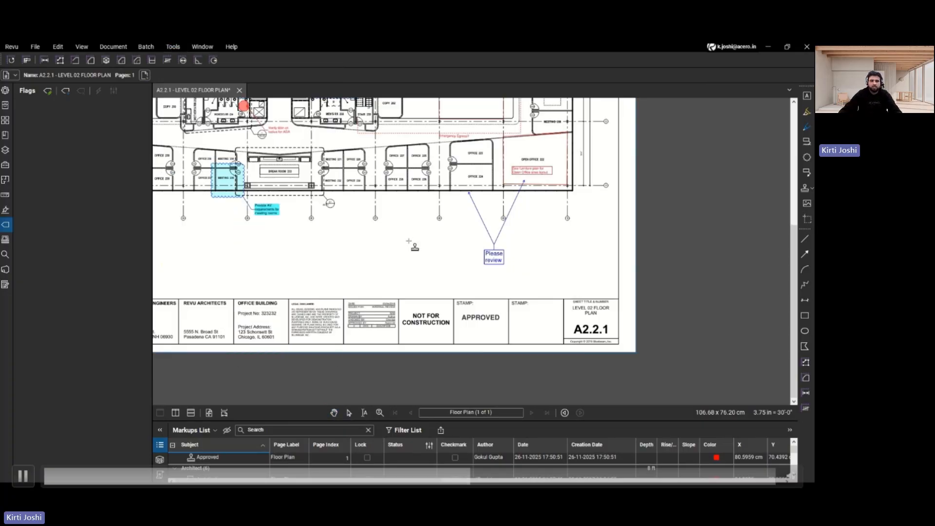
left_click(448, 294)
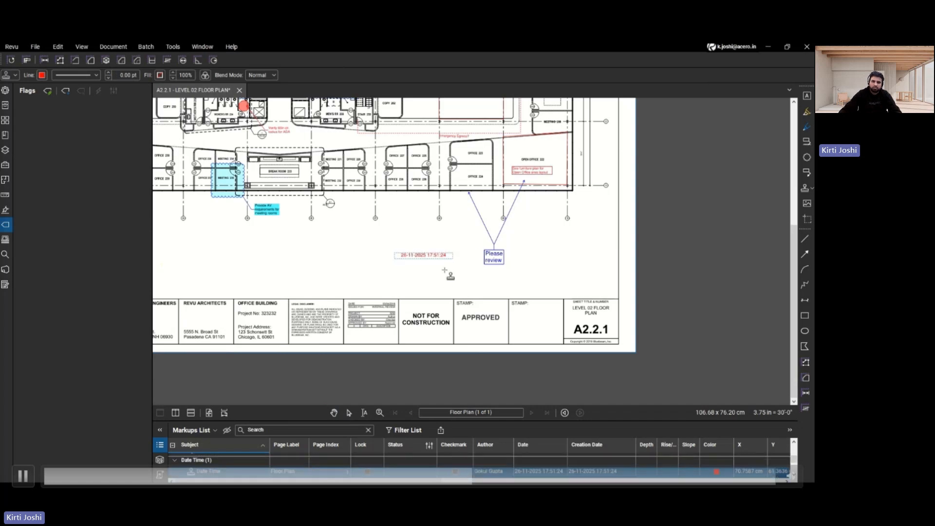
key("Escape")
Step: Try enlarging the Approved stamp in the title block and undo the resize
left_click(495, 321)
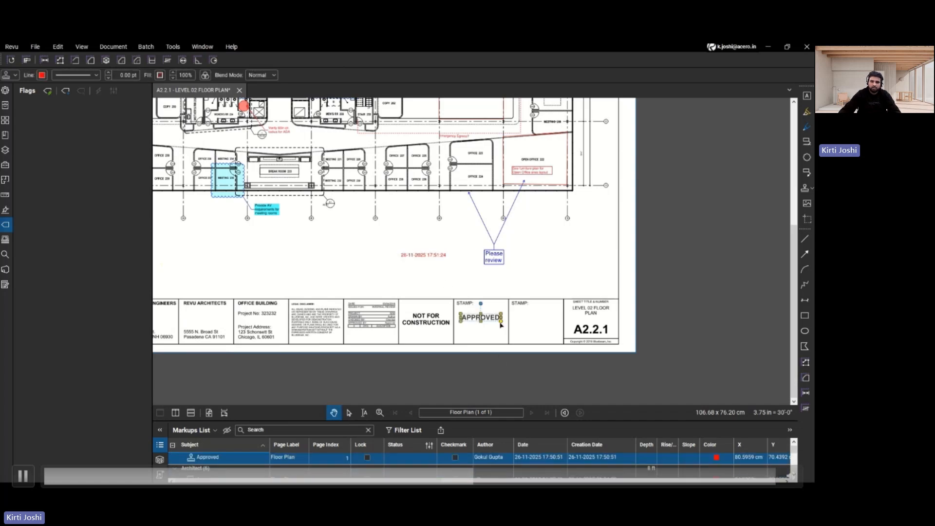
left_click_drag(500, 321, 512, 334)
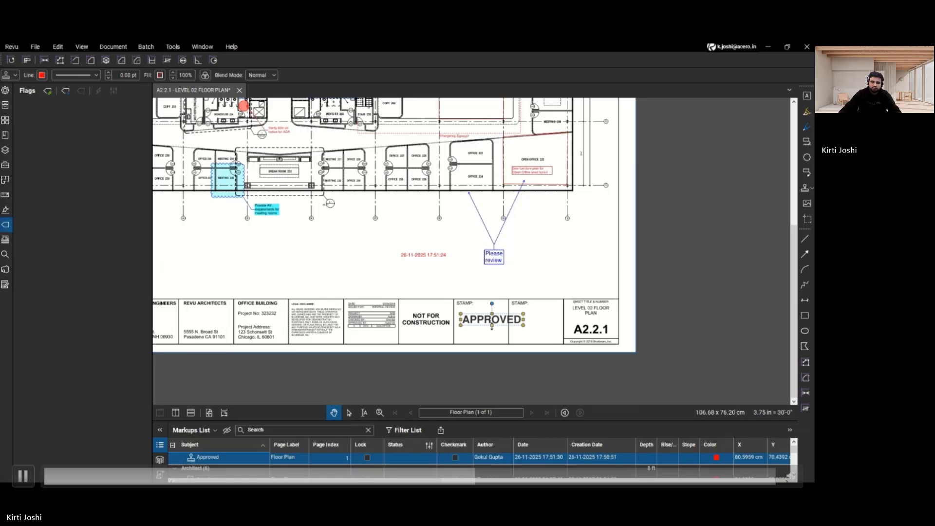
key("ctrl+z")
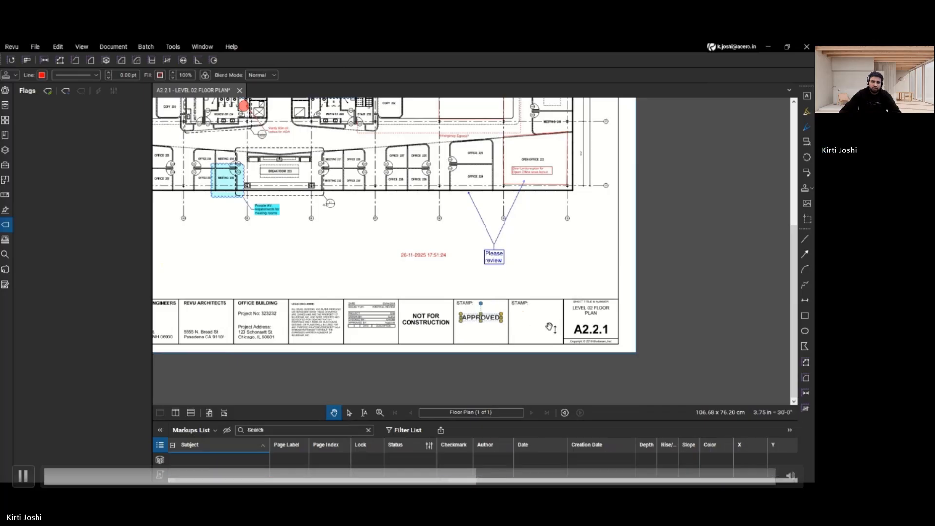
left_click(542, 271)
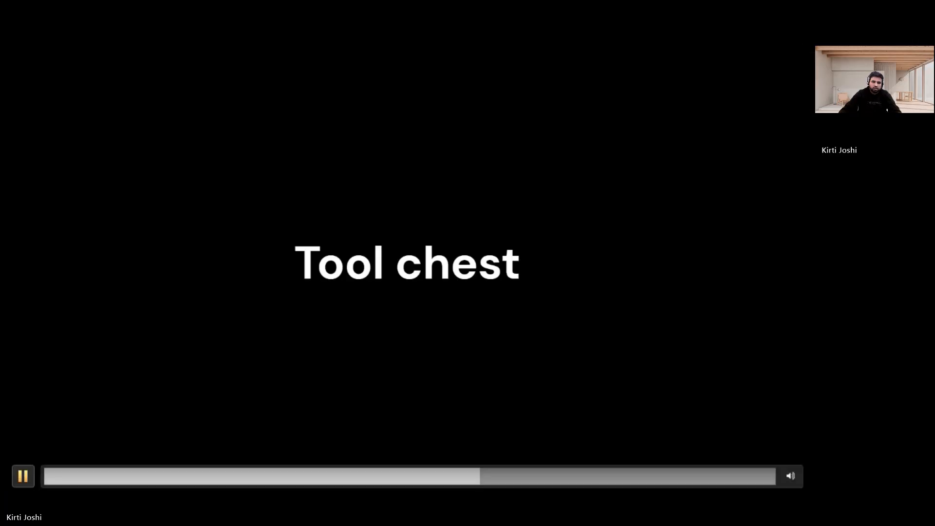
left_click(23, 476)
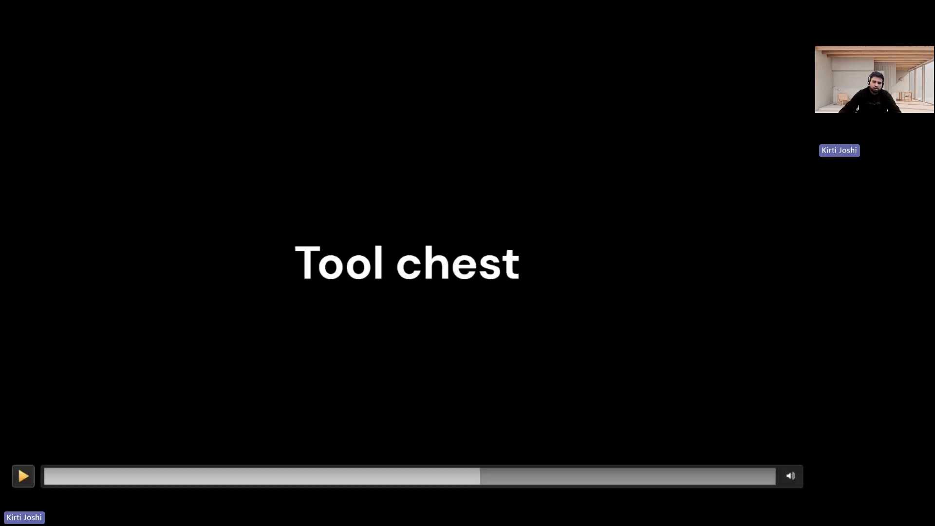
left_click(23, 477)
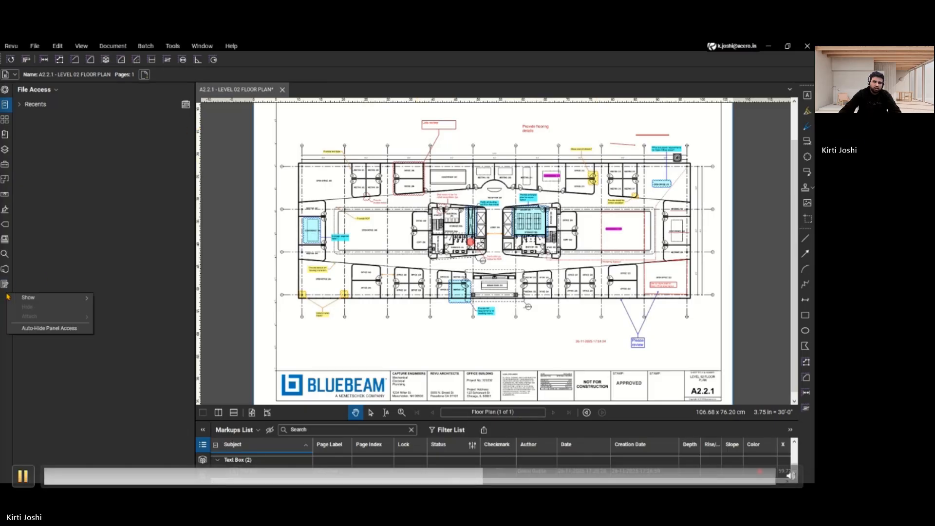
left_click(23, 476)
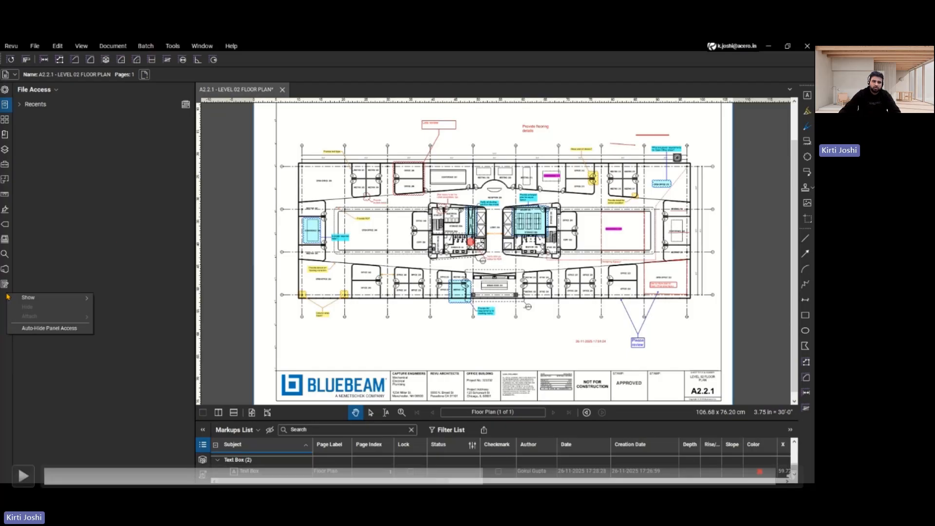
key("space")
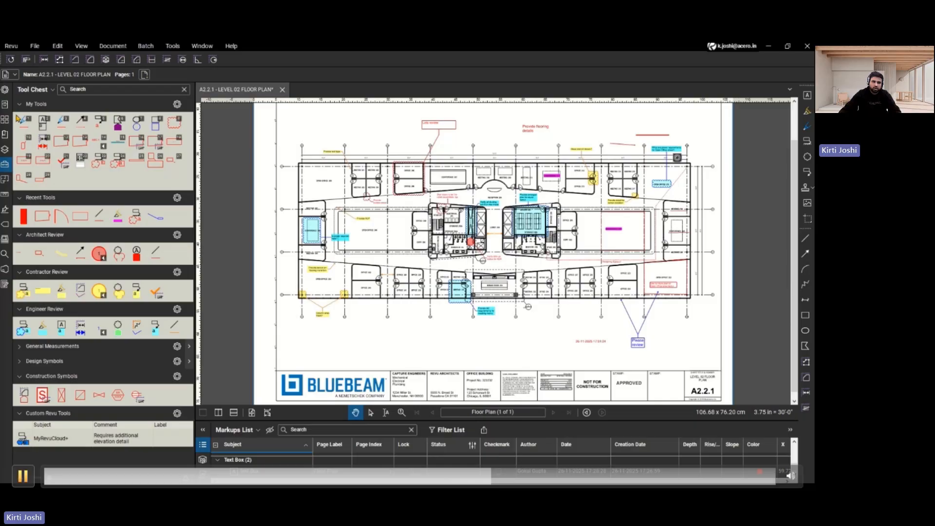
left_click(24, 476)
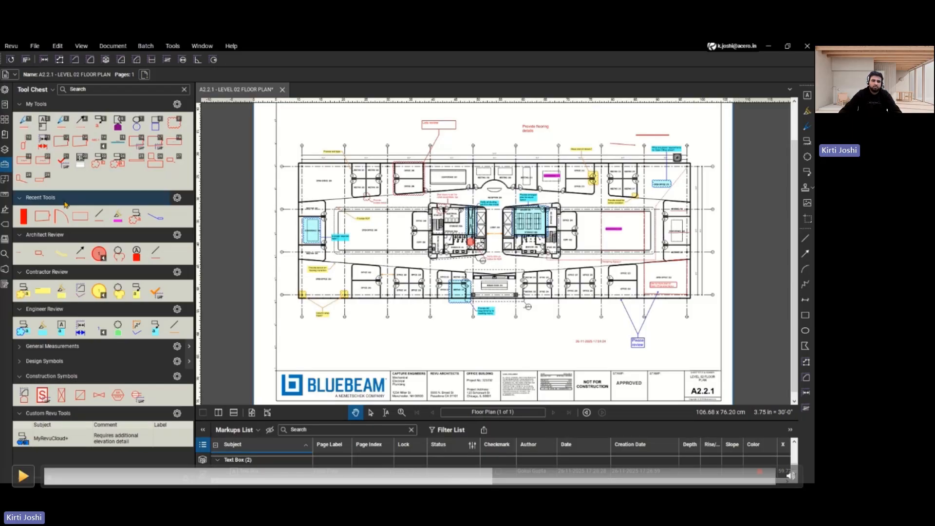
left_click(23, 476)
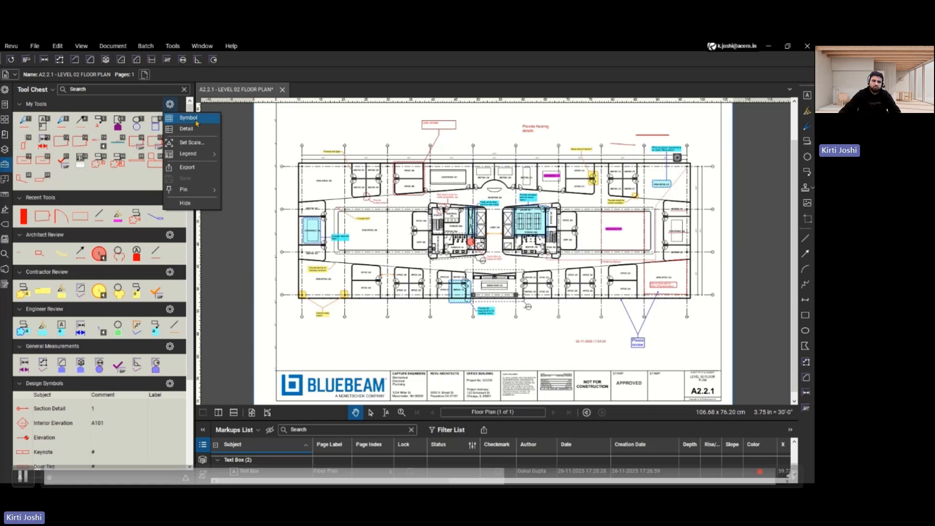
Step: Display the My Tools set of the Tool Chest in Detail view
left_click(193, 130)
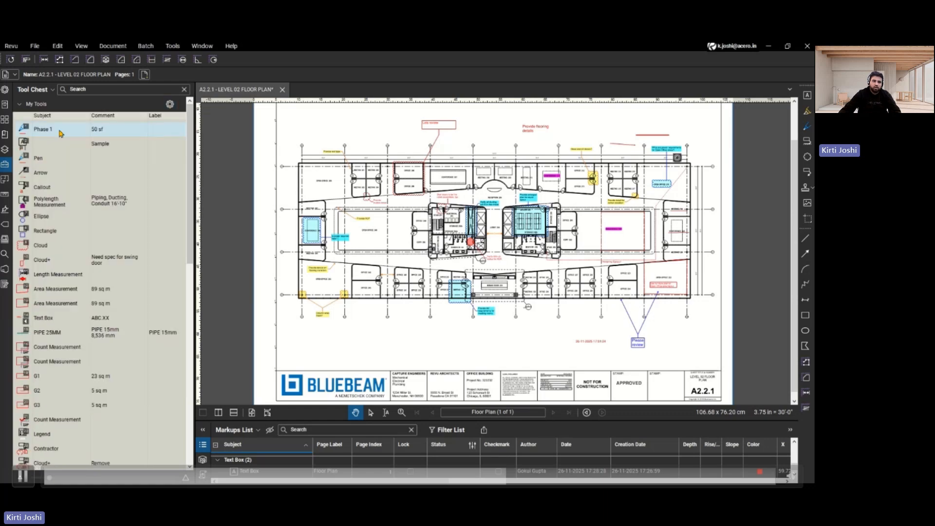
key("space")
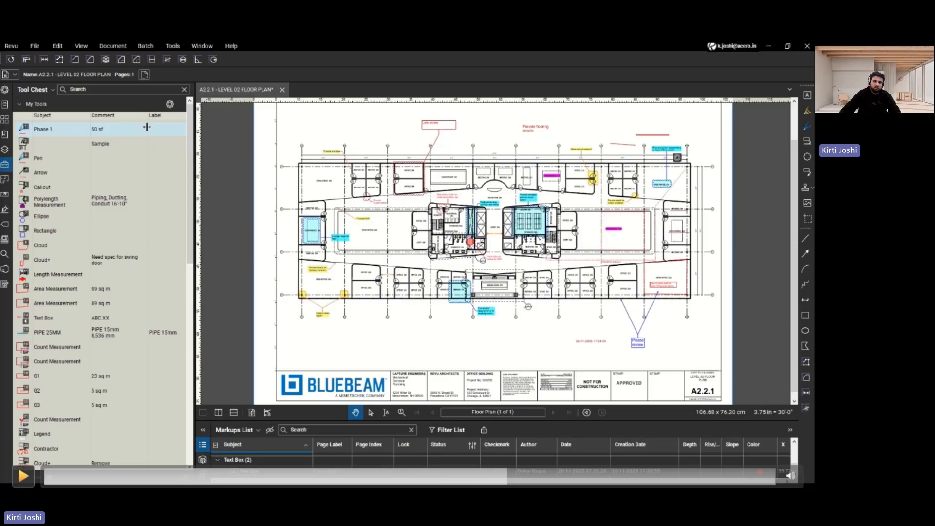
key("space")
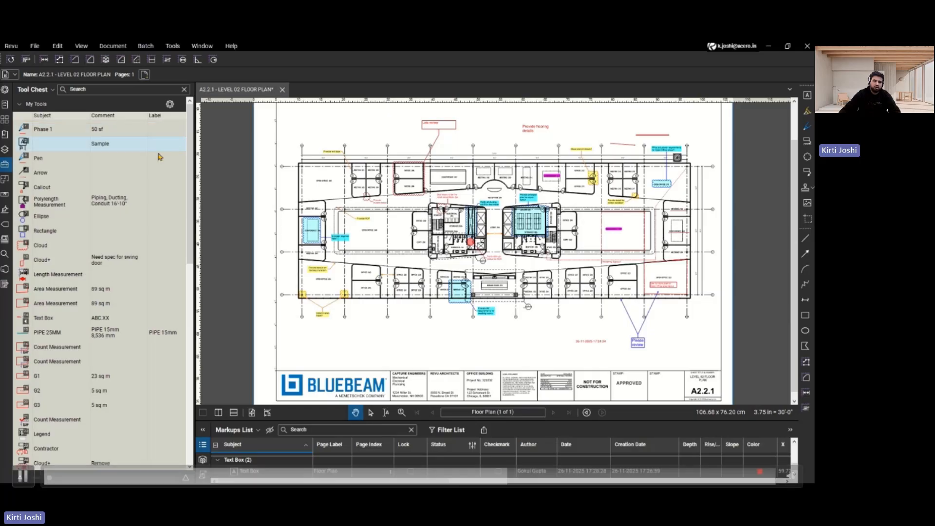
Step: Check the scale settings of the My Tools set and close them without applying a scale
left_click(170, 104)
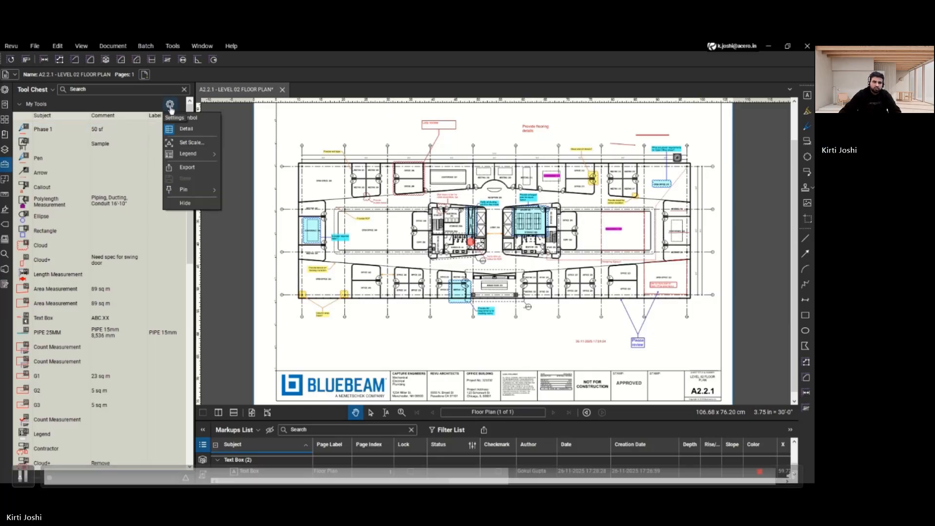
left_click(190, 146)
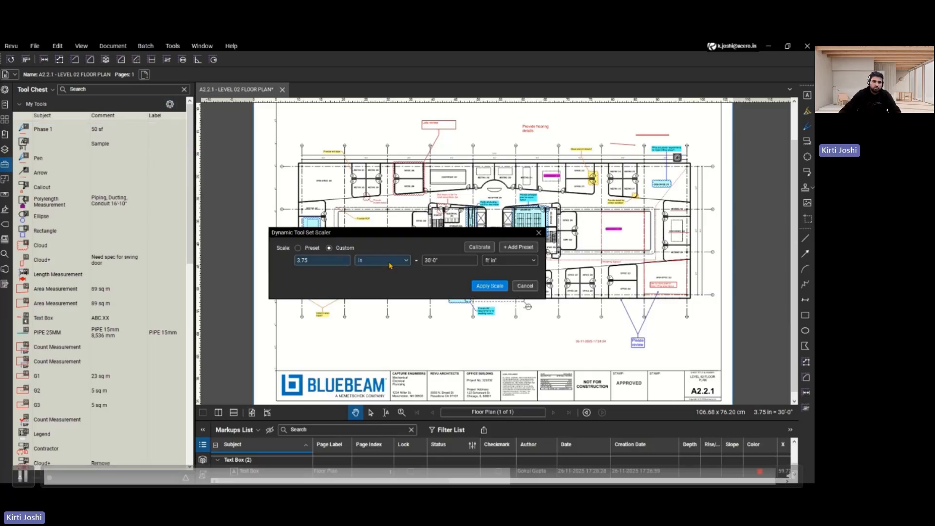
left_click(534, 286)
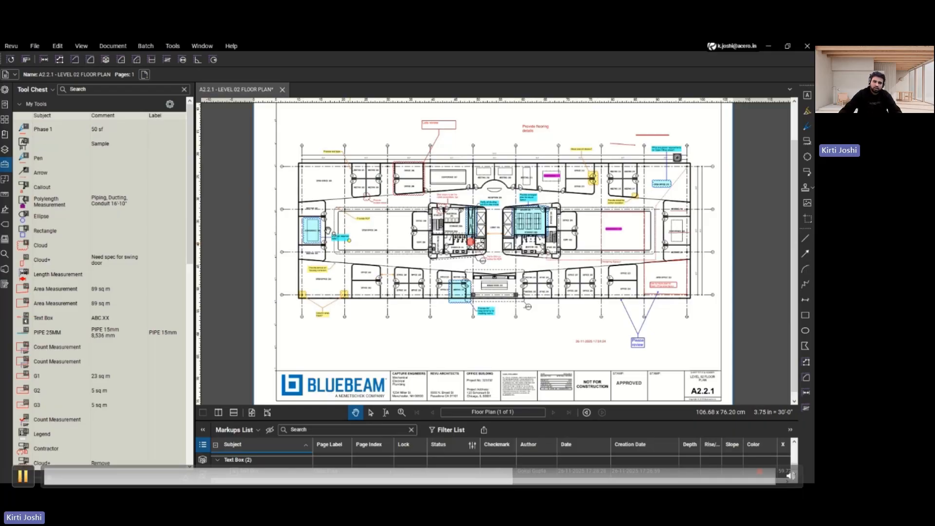
Step: Return the My Tools set to Symbol view and look through the other tool sets
left_click(170, 106)
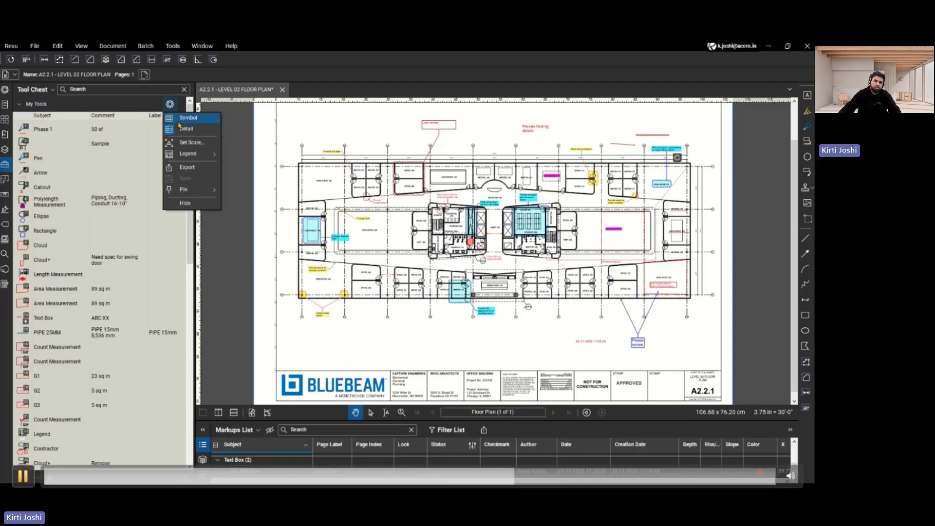
left_click(178, 122)
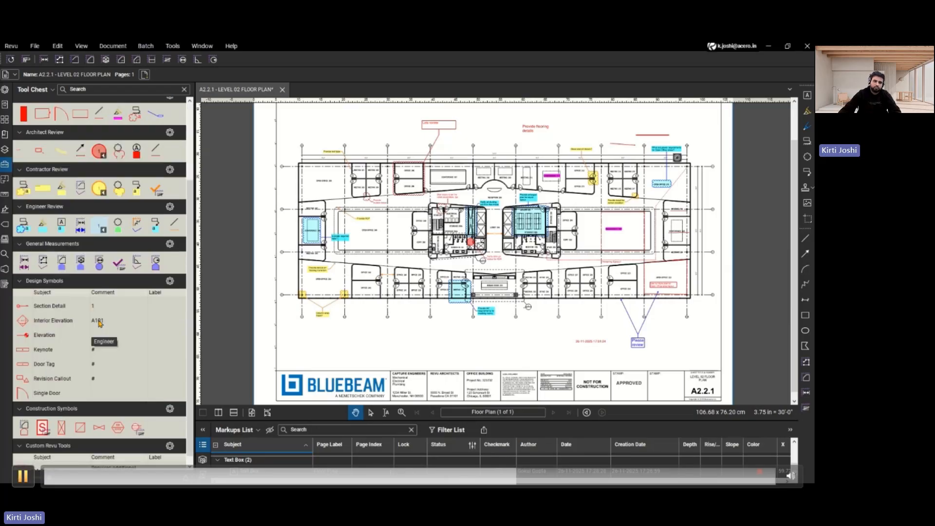
scroll(99, 323, "up", 3)
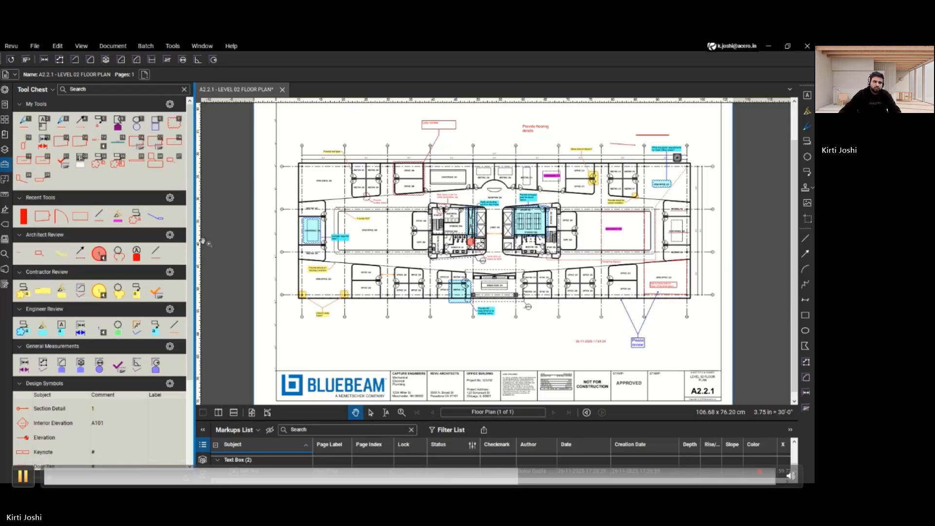
Step: Create a new tool set titled Office plan tools and save it as Office plan tools.btx
left_click(52, 90)
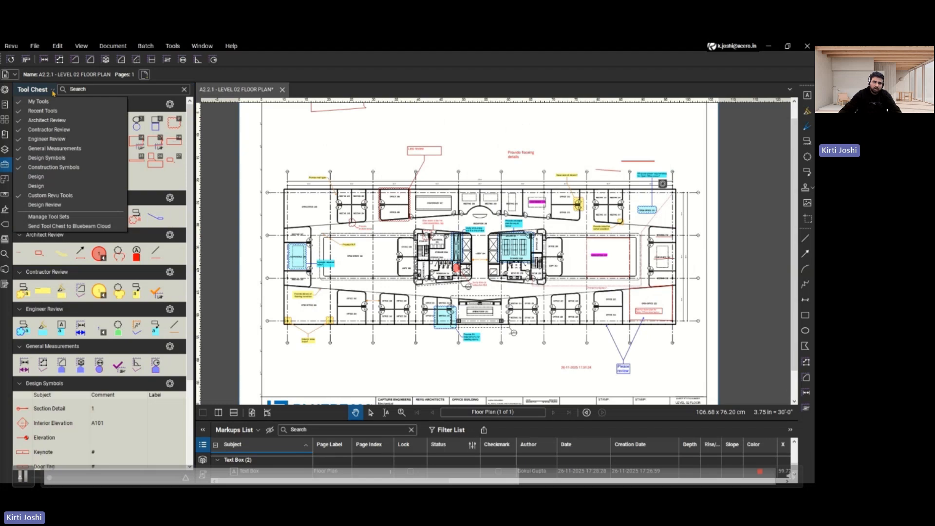
left_click(57, 218)
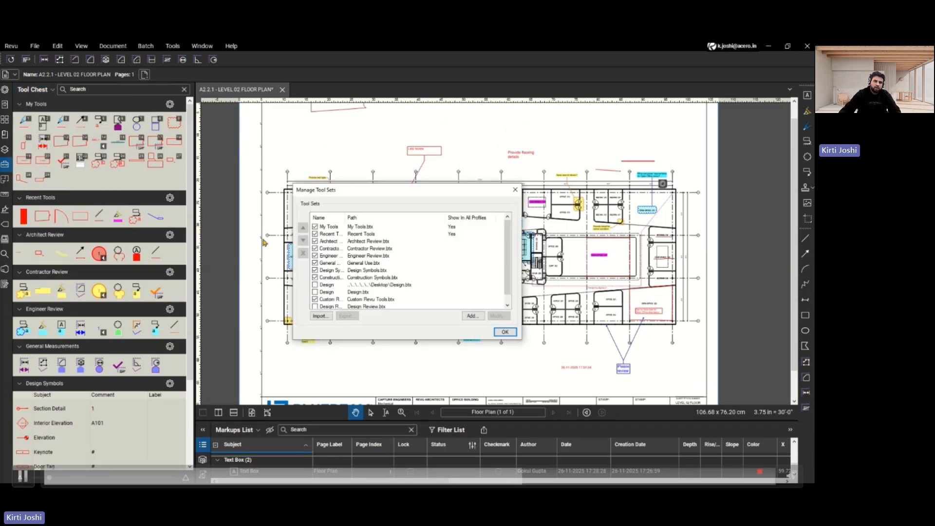
left_click(472, 315)
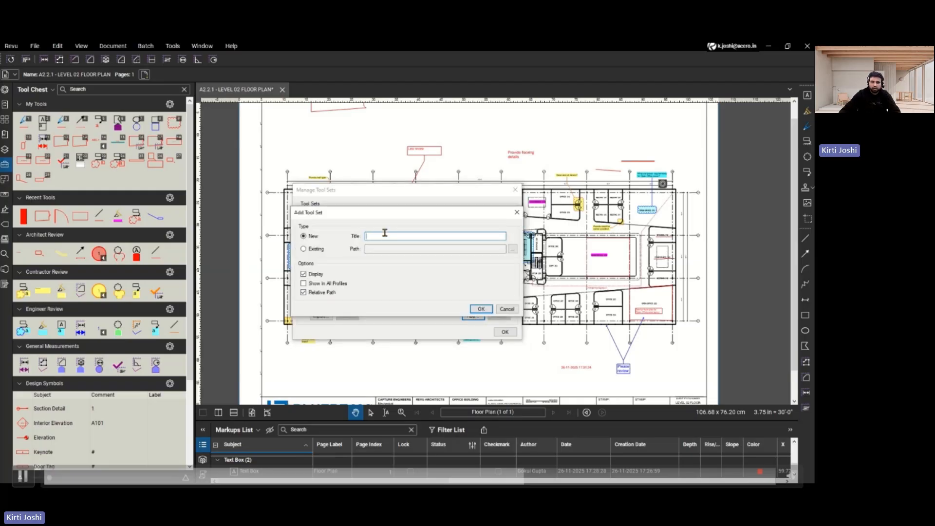
type("Office plan tools")
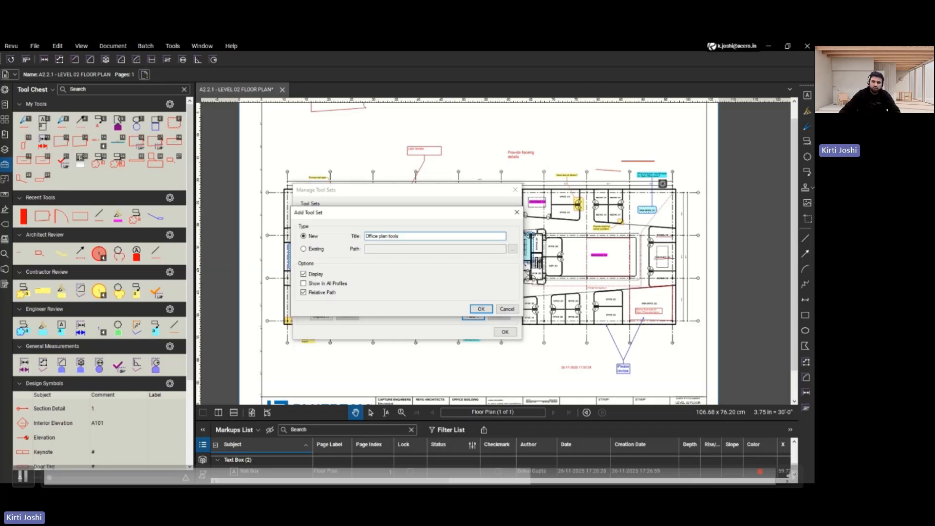
left_click(481, 309)
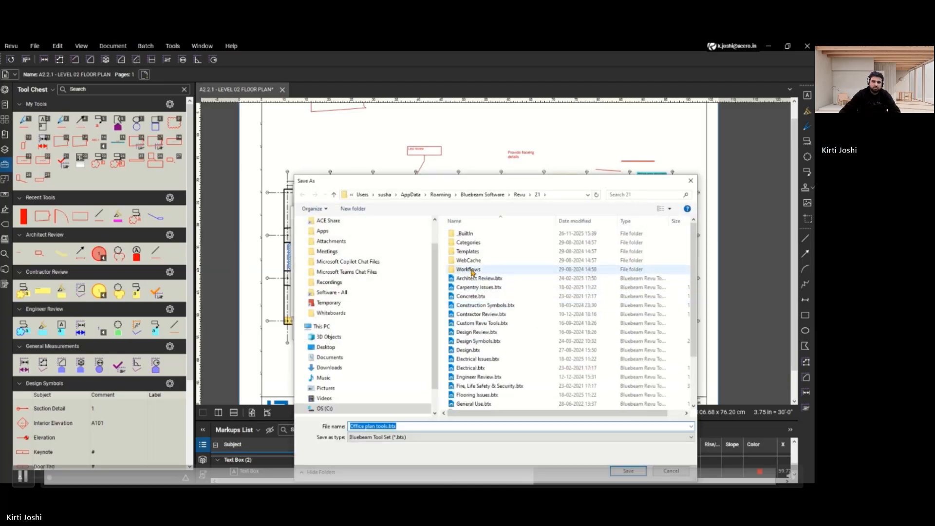
left_click(629, 472)
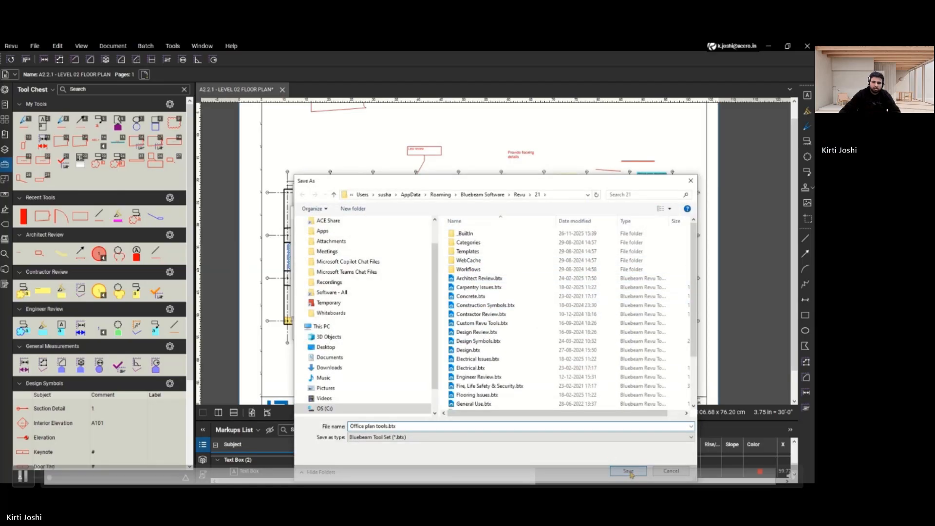
left_click(505, 333)
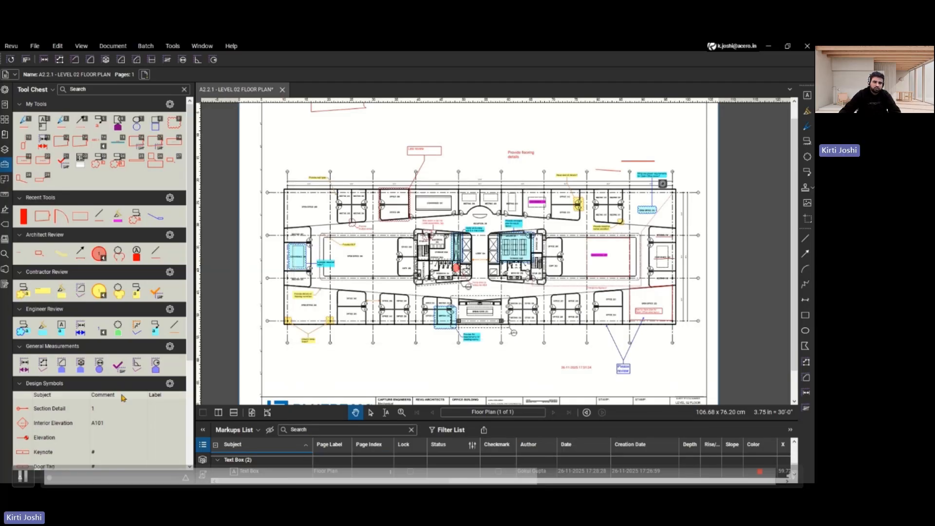
Step: Collapse most of the other tool sets in the Tool Chest and expand the empty Office plan tools set
scroll(123, 398, "down", 5)
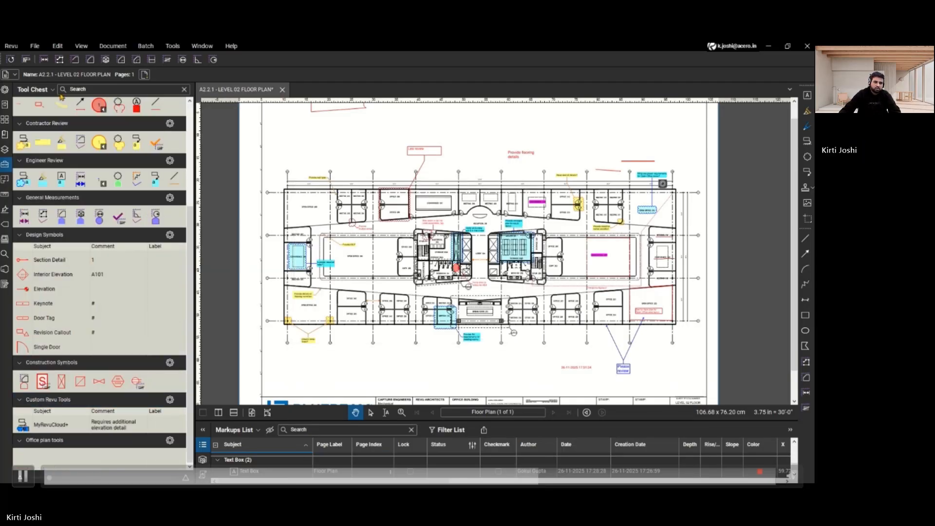
left_click(48, 440)
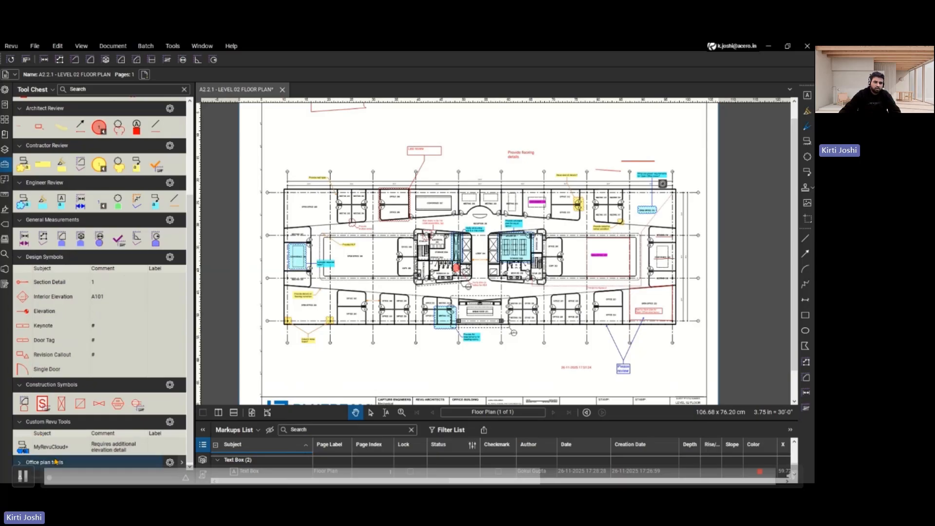
left_click(22, 219)
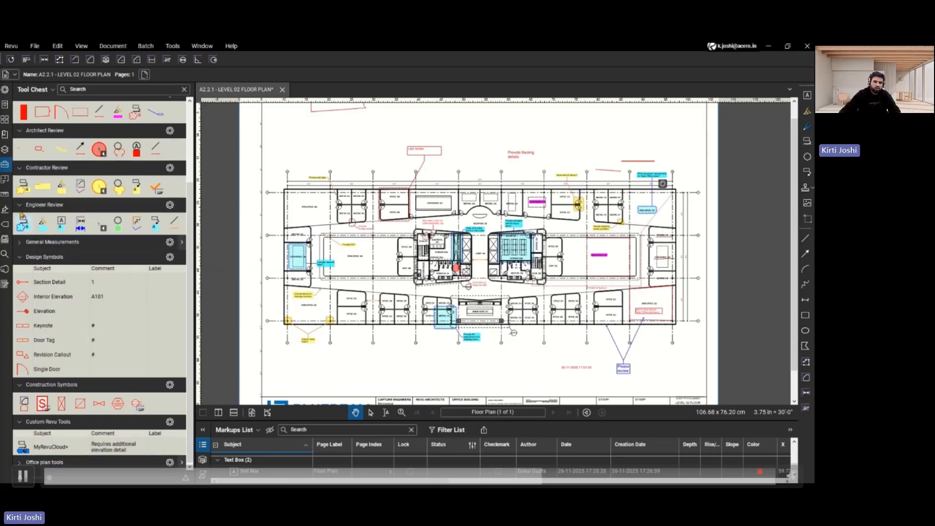
left_click(18, 168)
left_click(19, 154)
left_click(19, 138)
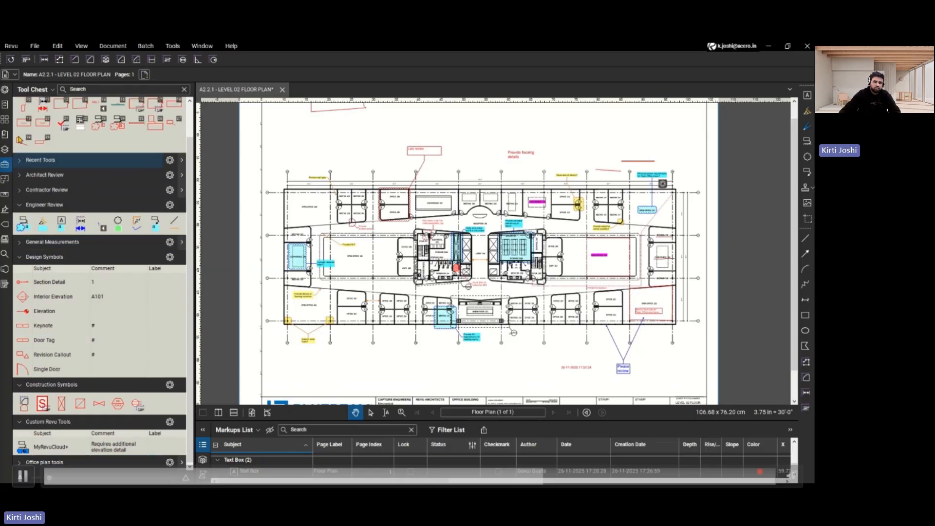
left_click(18, 243)
left_click(18, 244)
left_click(19, 257)
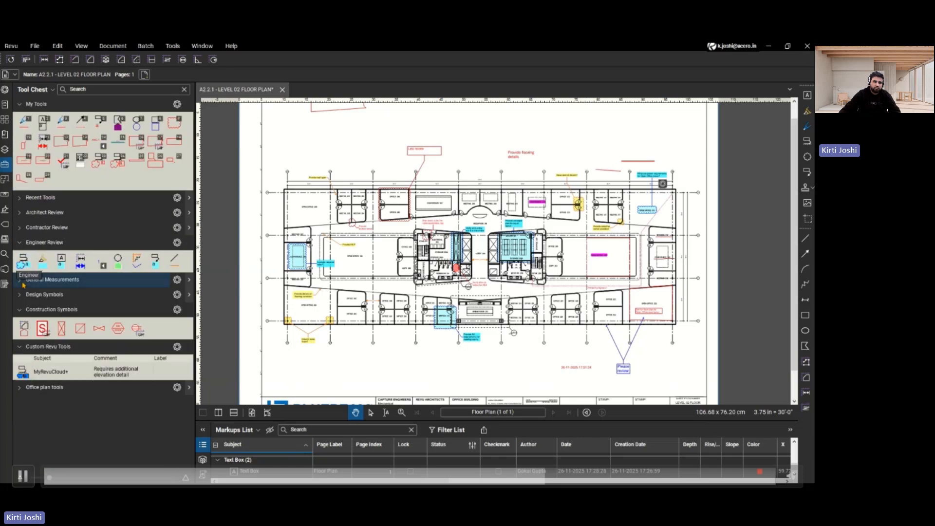
left_click(19, 309)
left_click(20, 324)
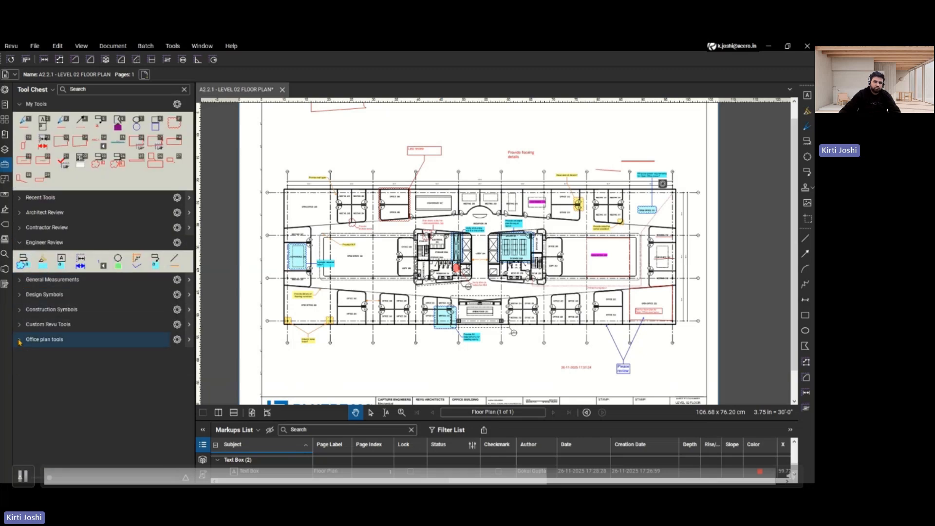
left_click(20, 339)
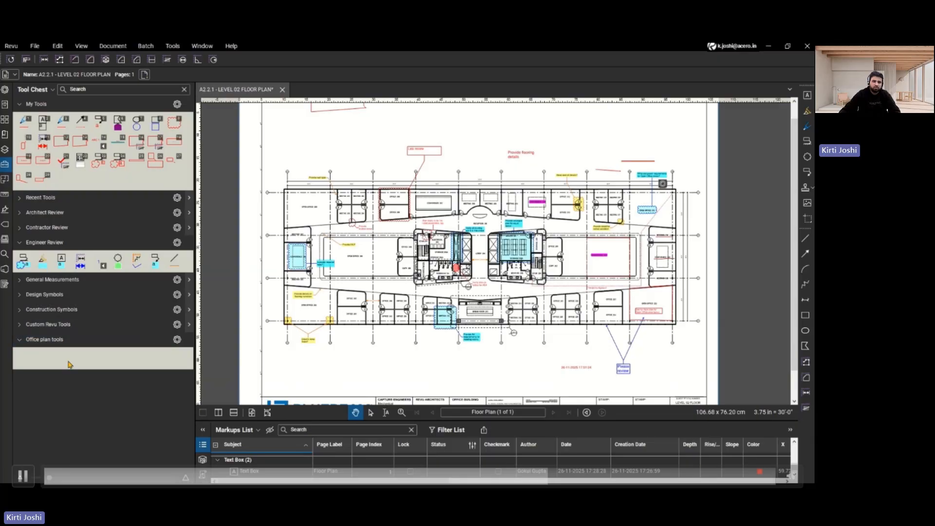
Step: Copy the second Architect Review tool and the Cloud+ tool from Recent Tools into the Office plan tools set
left_click(20, 212)
left_click(20, 264)
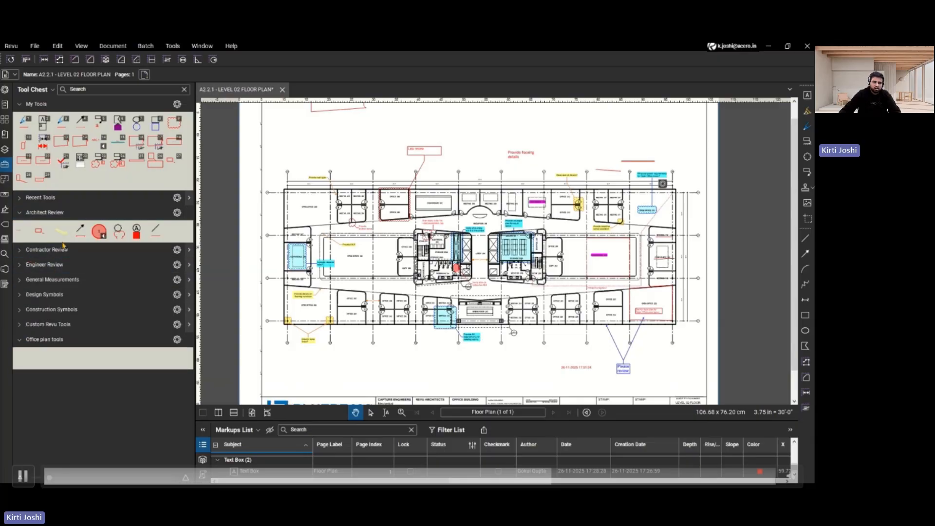
left_click_drag(39, 234, 22, 361)
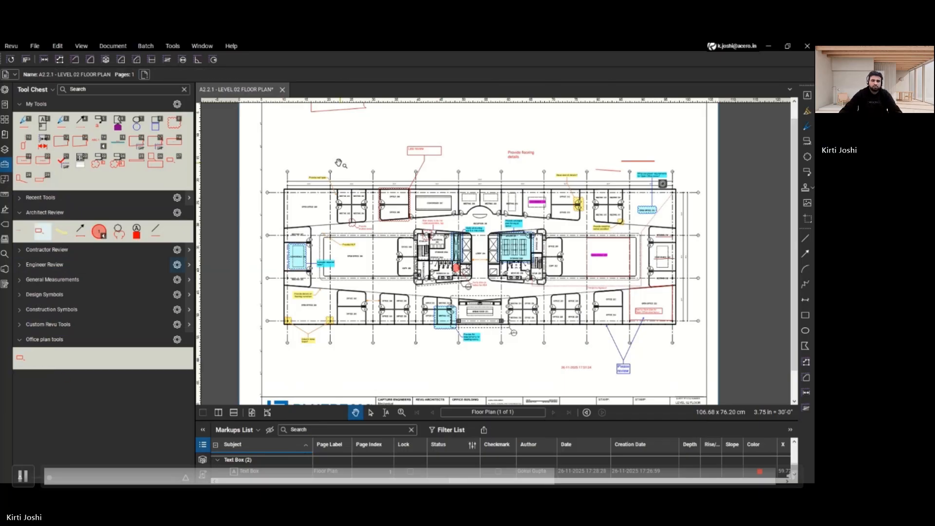
left_click(39, 198)
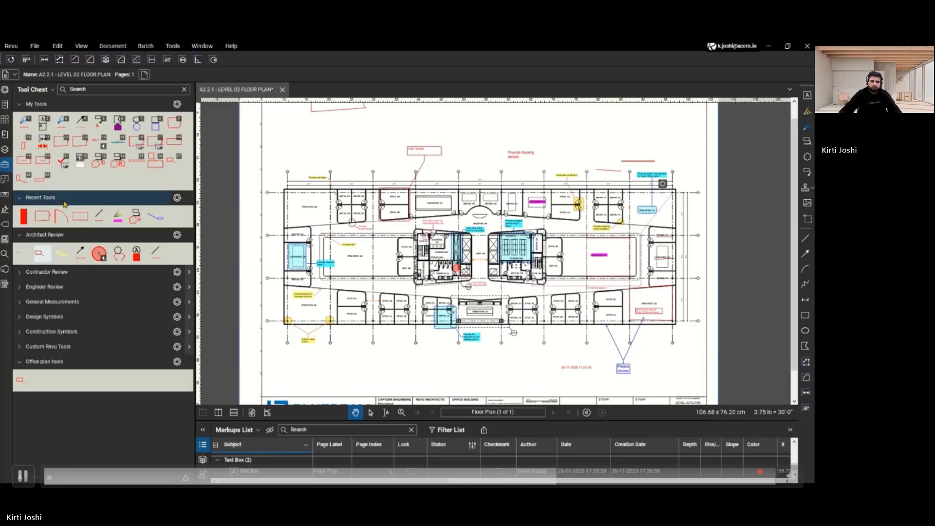
left_click_drag(139, 221, 48, 378)
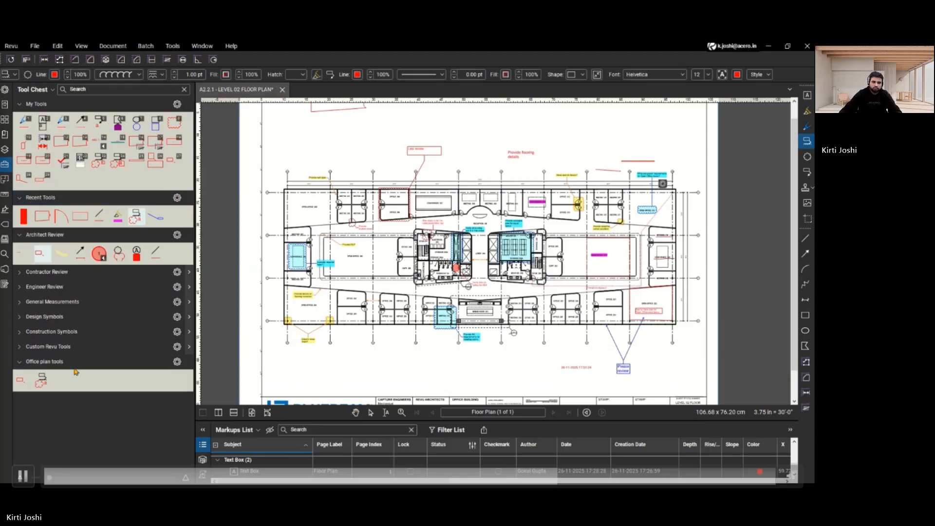
Step: Delete the Architect Review tool from Office plan tools and place the set's Cloud+ markup in the blank area above the plan's right half
right_click(22, 380)
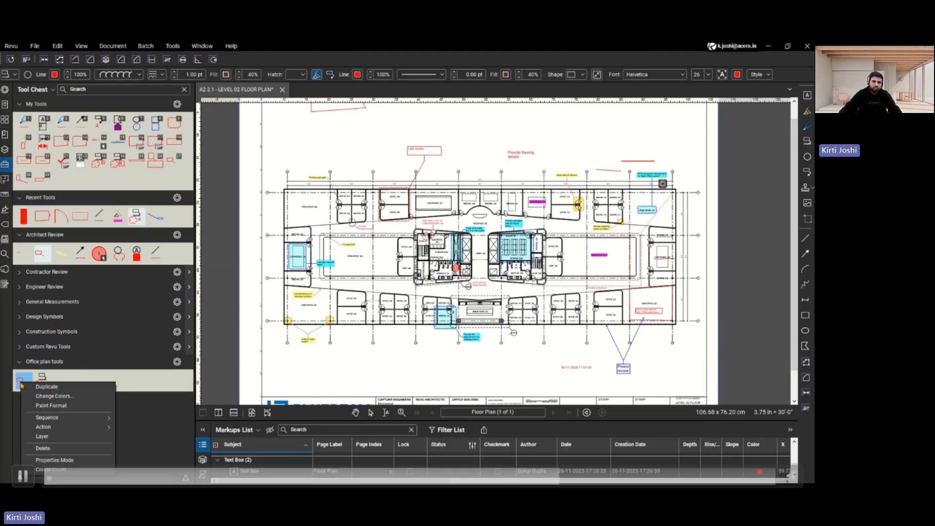
left_click(49, 448)
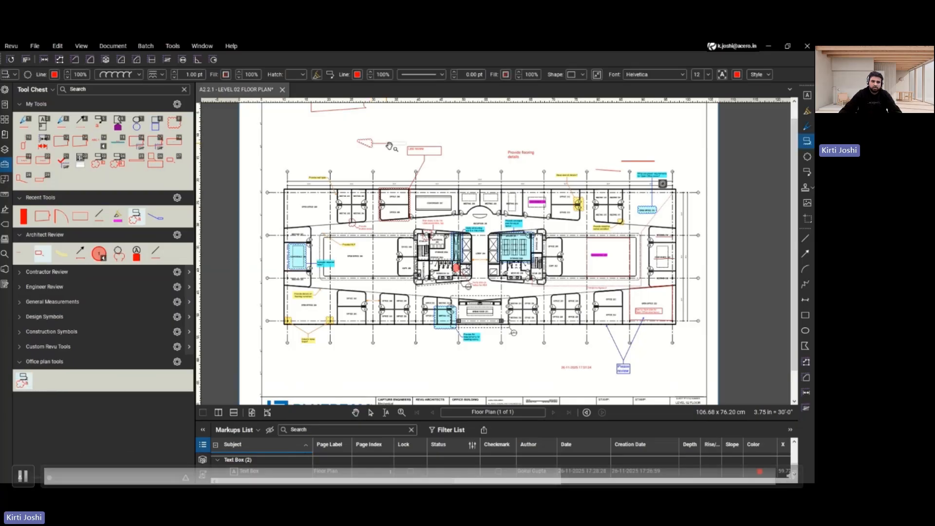
left_click(23, 381)
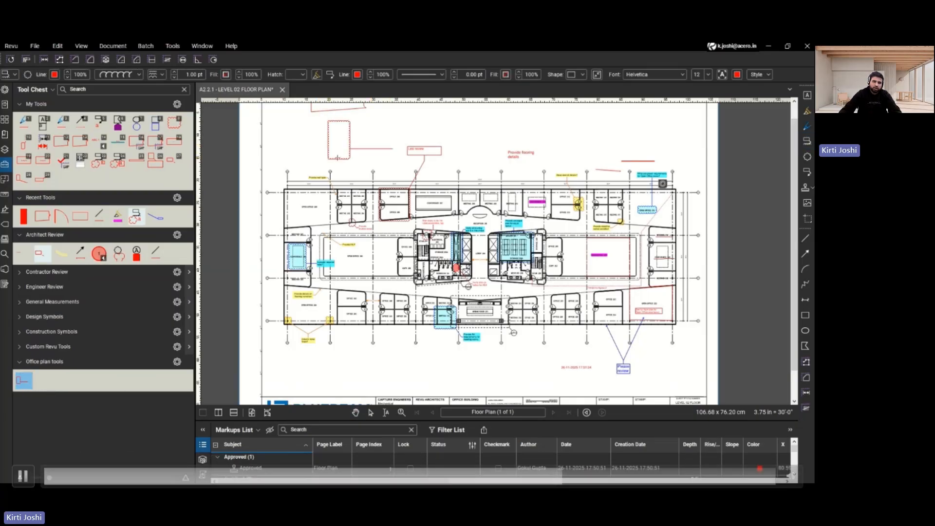
key("Escape")
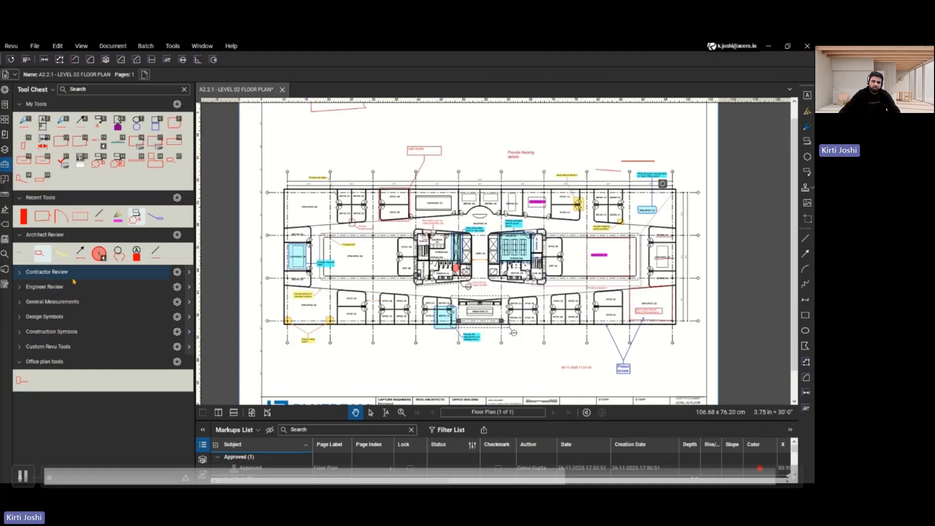
left_click(23, 381)
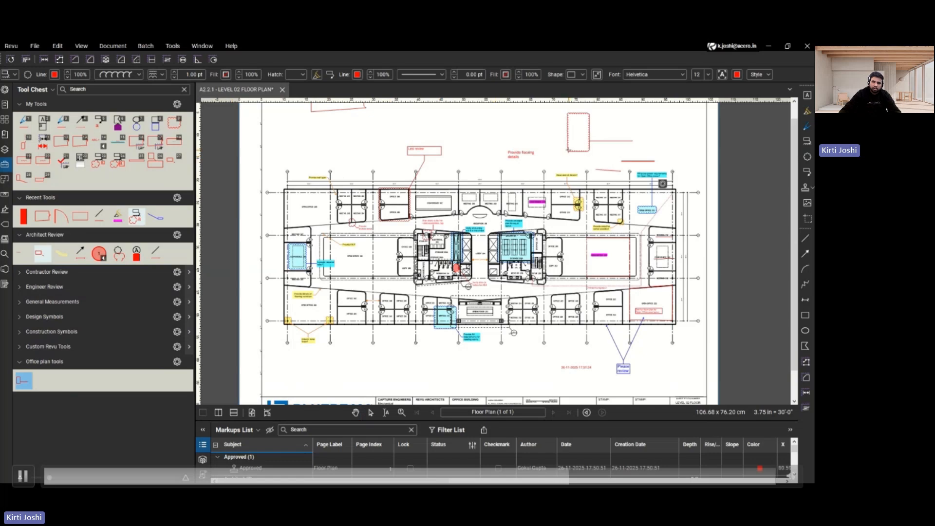
key("Escape")
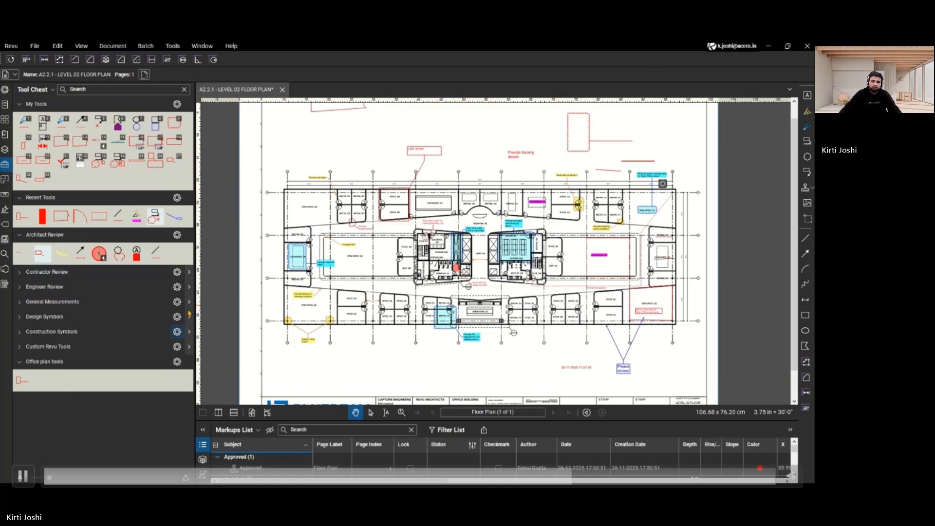
Step: Add the "Lets review" Cloud+ markup around Offices 205 and 206 to the Office plan tools set
left_click(419, 157)
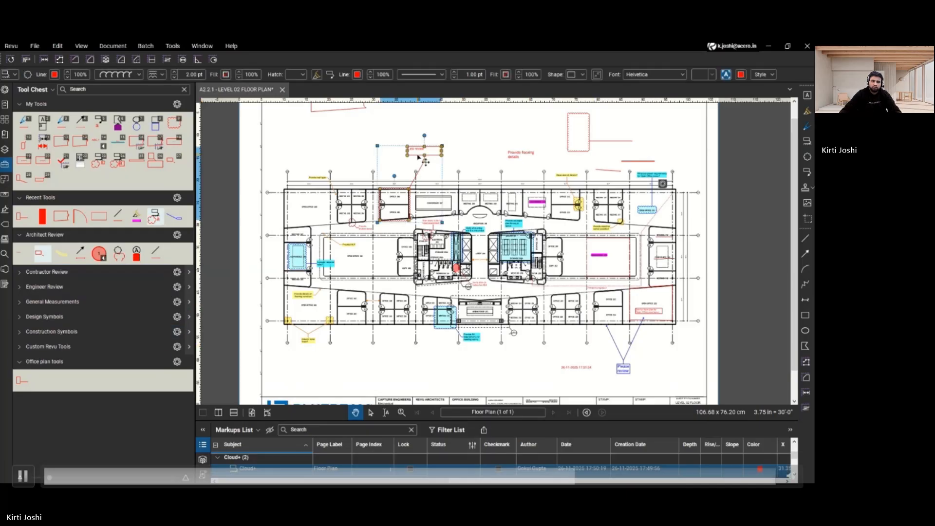
right_click(417, 157)
mouse_move(457, 405)
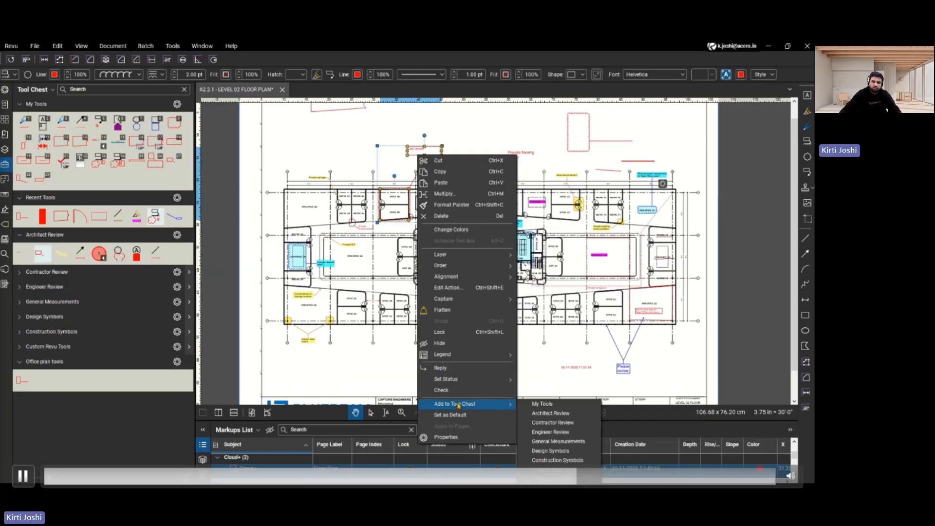
key("space")
key("space")
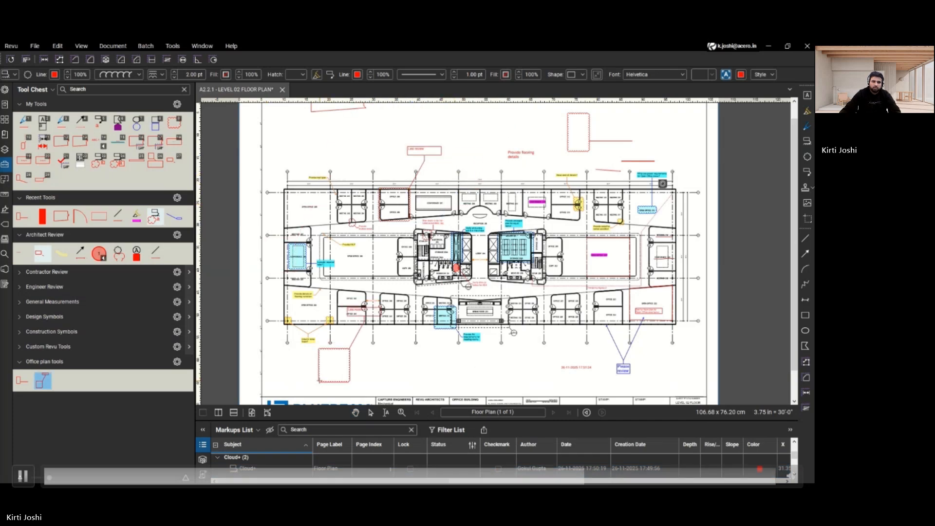
key("Escape")
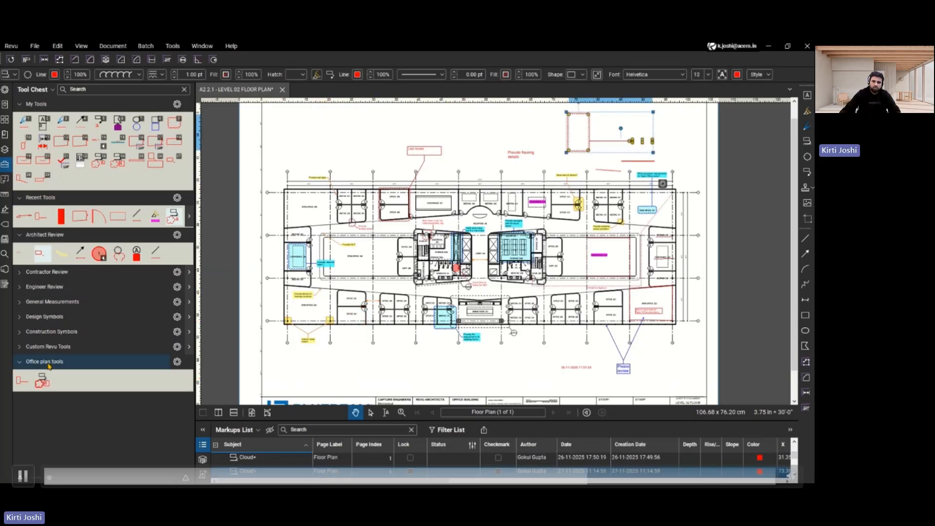
Step: Expand the Custom Revu Tools, Construction Symbols and Design Symbols sets, and place a Single Door symbol above the plan's upper-left part
left_click(23, 363)
left_click(25, 346)
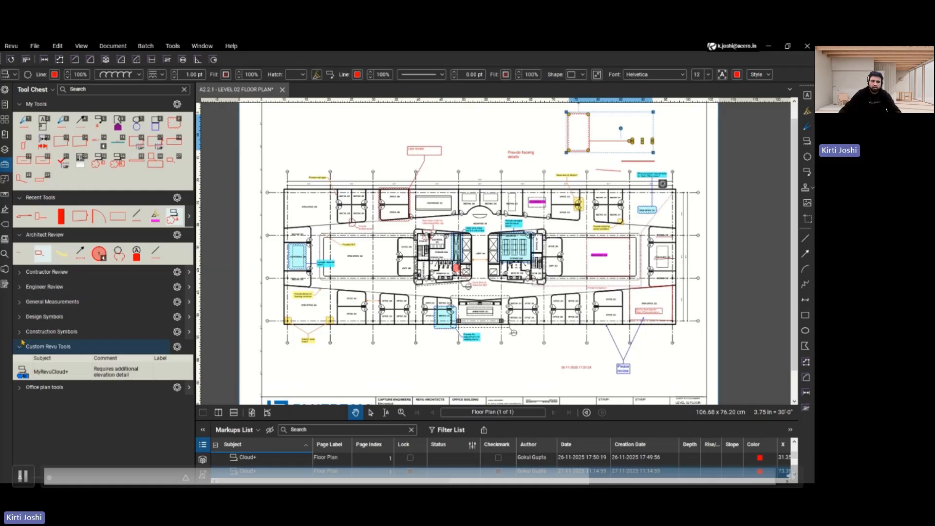
left_click(28, 333)
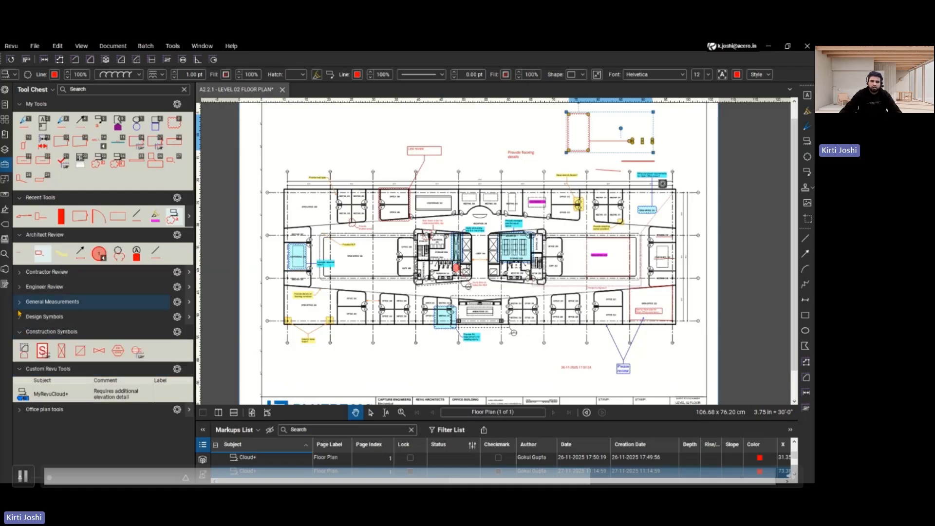
left_click(20, 317)
left_click(48, 429)
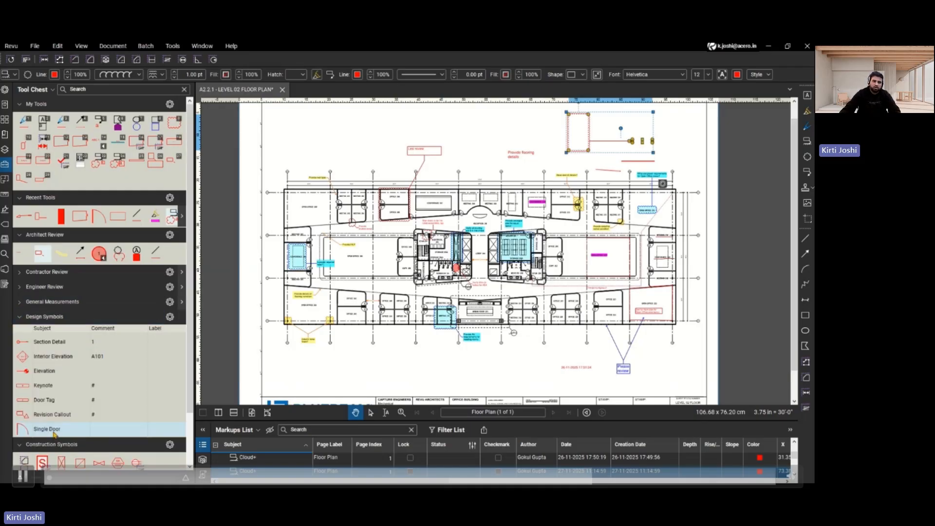
key("Escape")
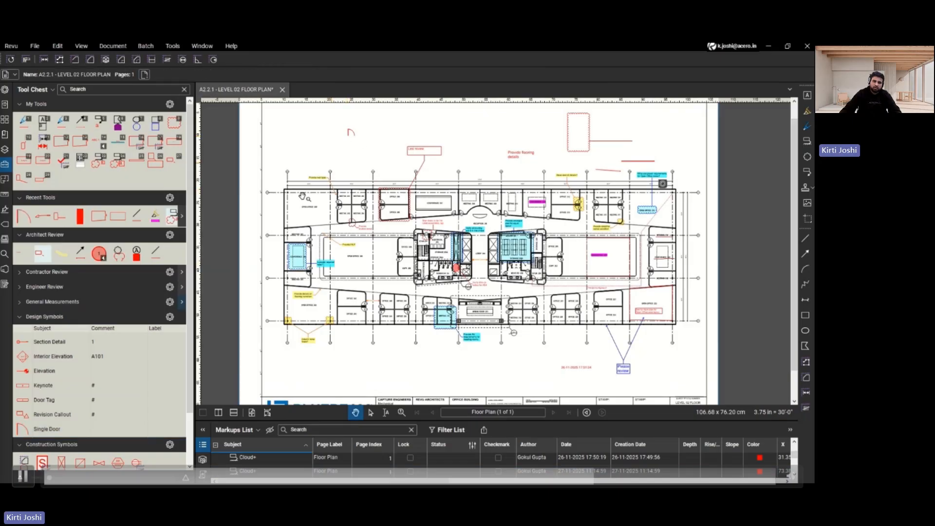
Step: Place a Section Detail symbol from Design Symbols just below and to the left of the door symbol
left_click(42, 347)
left_click(336, 156)
key("Escape")
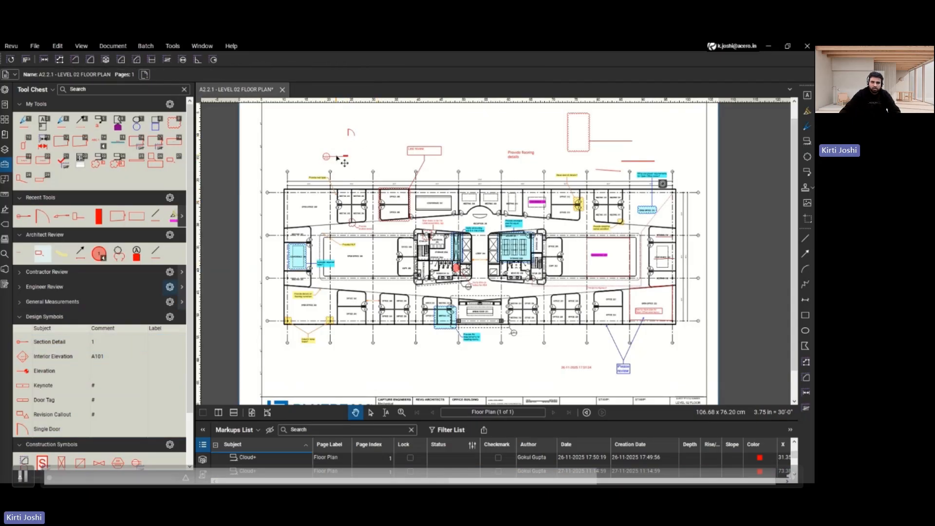
Step: Place an Interior Elevation symbol A101 from Design Symbols between the door symbol and the "Lets review" callout
left_click(401, 412)
left_click_drag(290, 111, 517, 232)
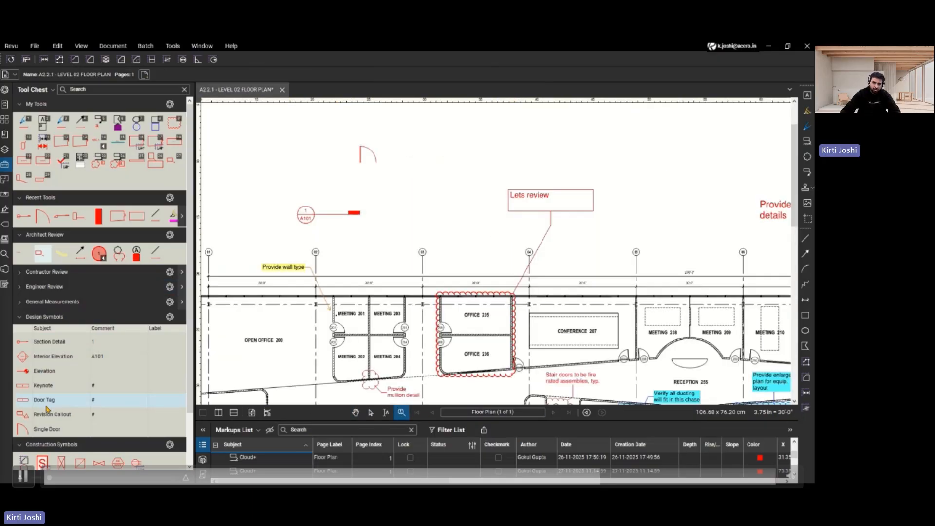
left_click(53, 356)
left_click(458, 189)
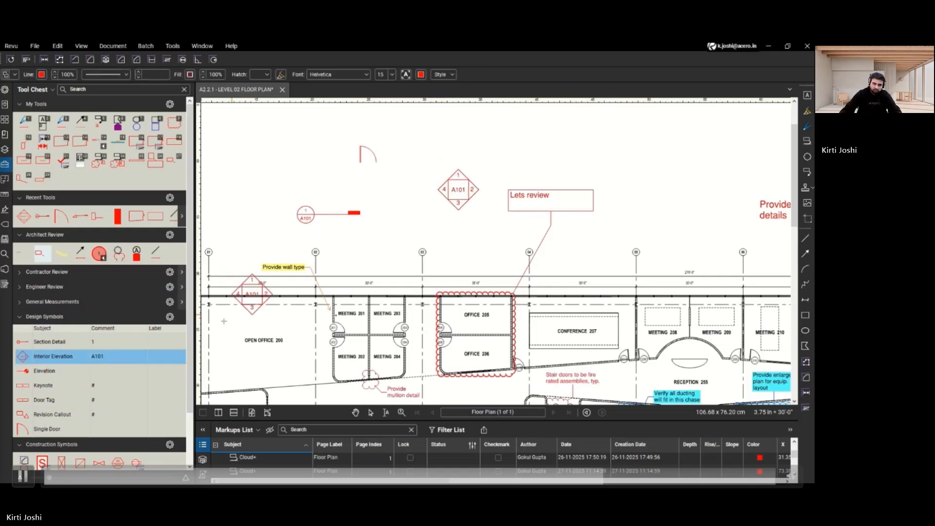
Step: Collapse the Design Symbols set and place the hexagonal XX/XXXX tag from Construction Symbols to the left of the door symbol
left_click(172, 319)
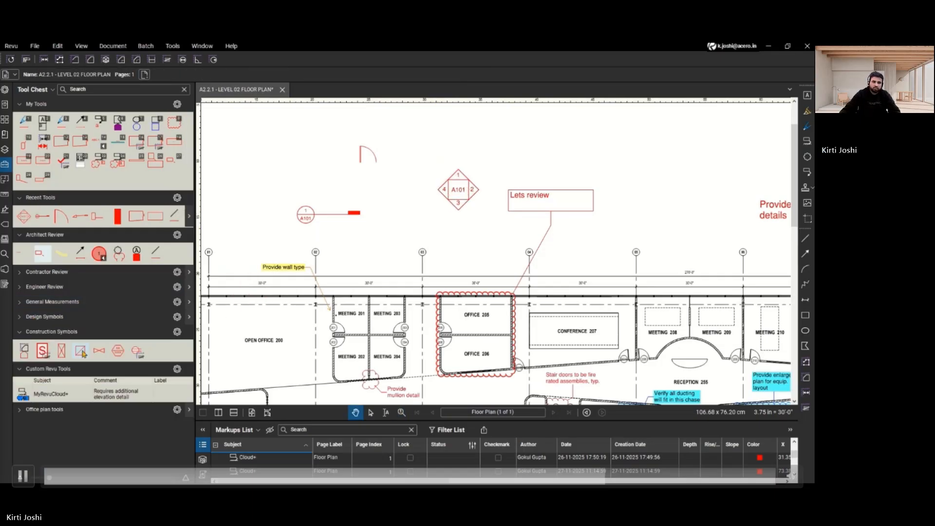
left_click(117, 350)
left_click(279, 155)
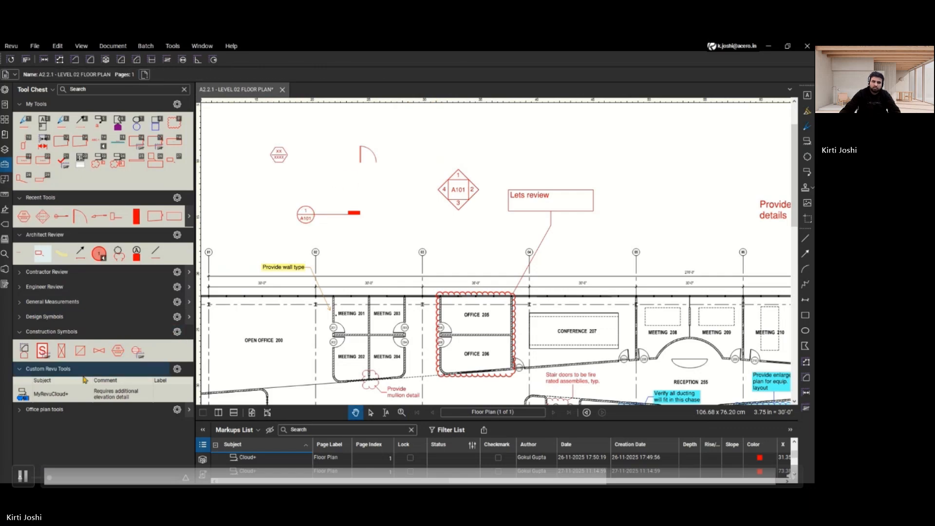
Step: Collapse Custom Revu Tools, expand General Measurements, and place a check-mark count below and to the right of the Section Detail symbol
left_click(24, 372)
left_click(52, 302)
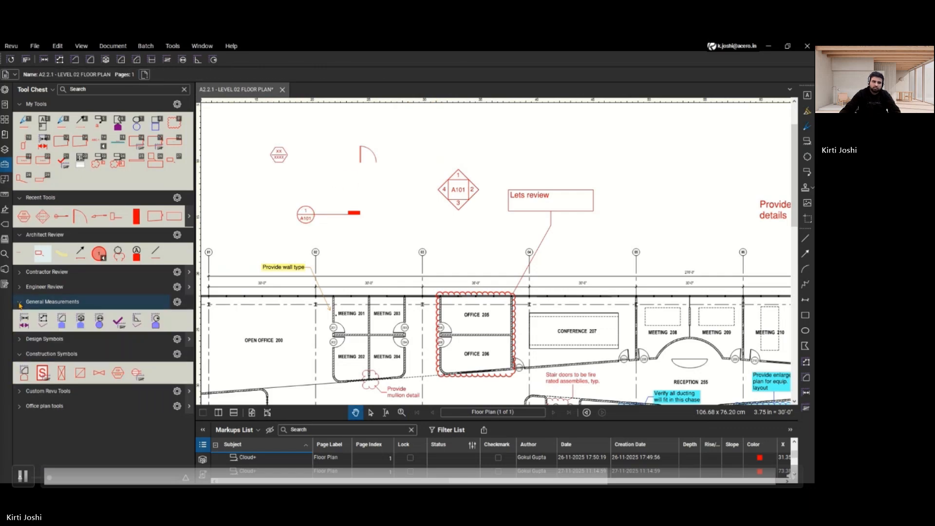
left_click(118, 320)
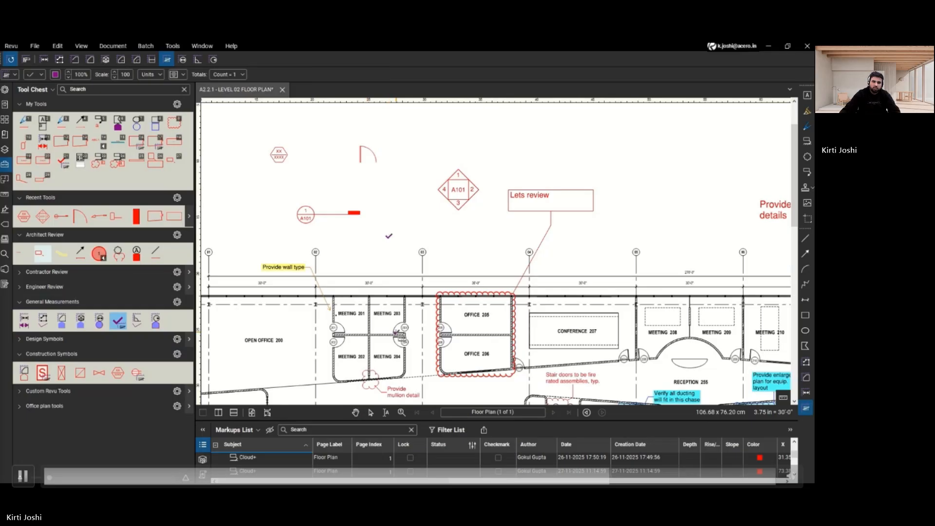
left_click(23, 321)
left_click(345, 235)
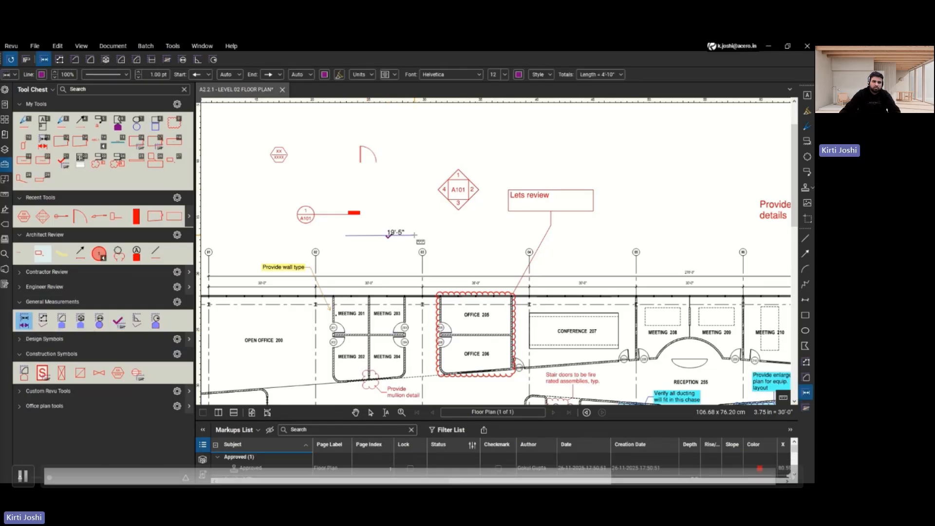
key("Escape")
Step: Expand the Custom Revu Tools and Design Symbols sets and try to place a Revision Callout symbol above the plan
left_click(48, 391)
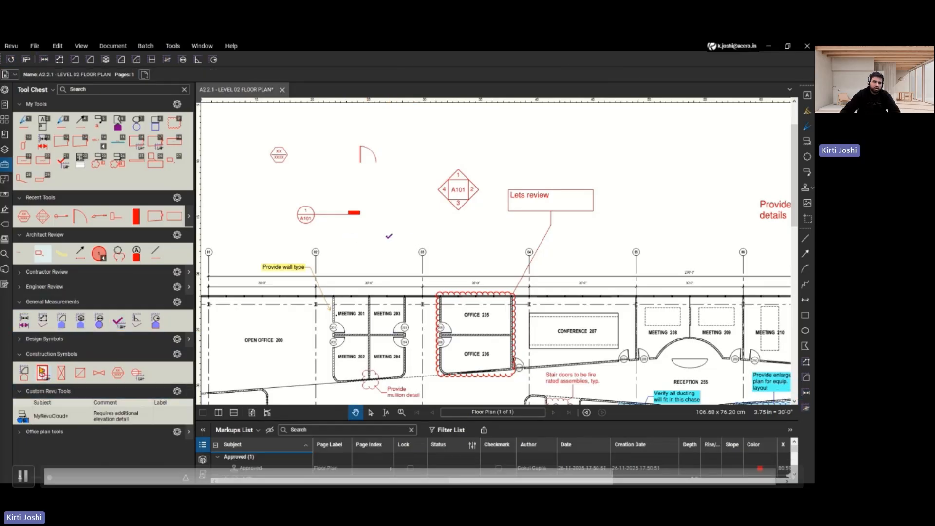
left_click(44, 338)
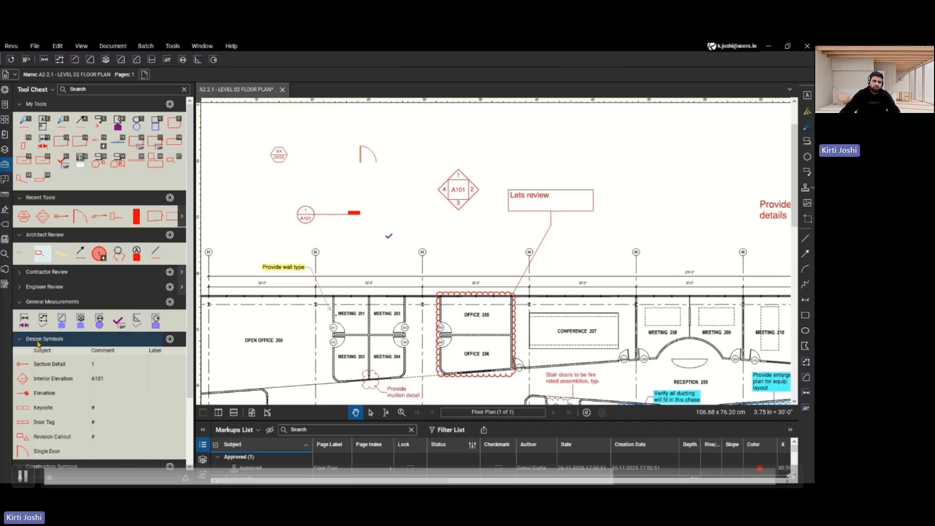
left_click(55, 439)
left_click(615, 146)
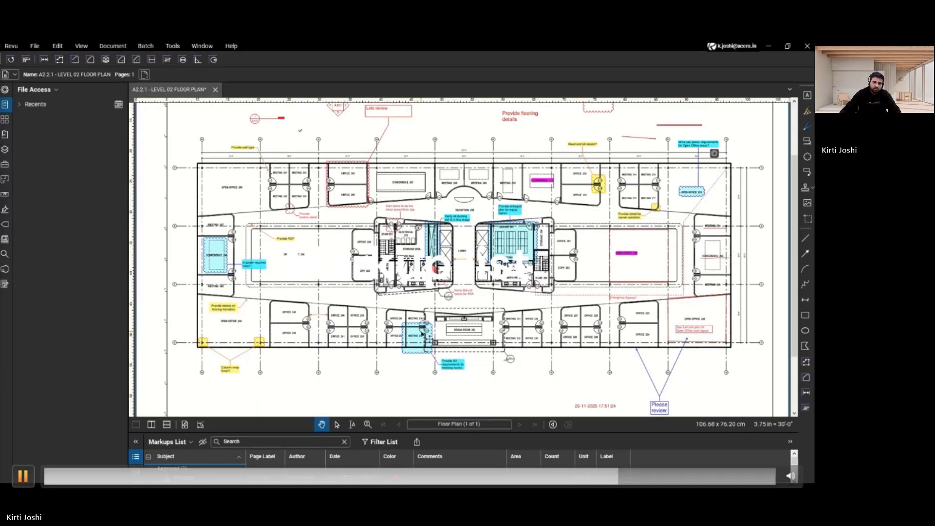
key("space")
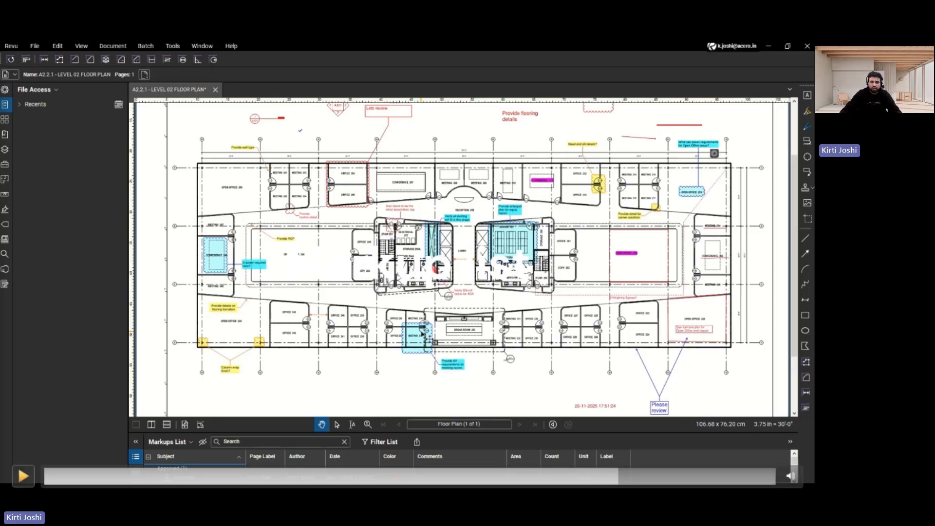
left_click(23, 477)
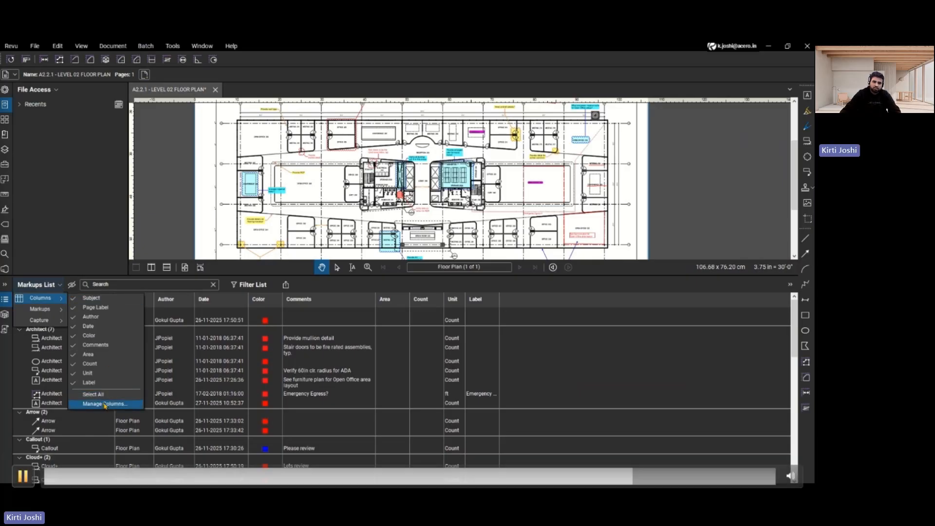
Step: Look through the available columns in the Markups List's Manage Columns dialog and close it without changes
key("space")
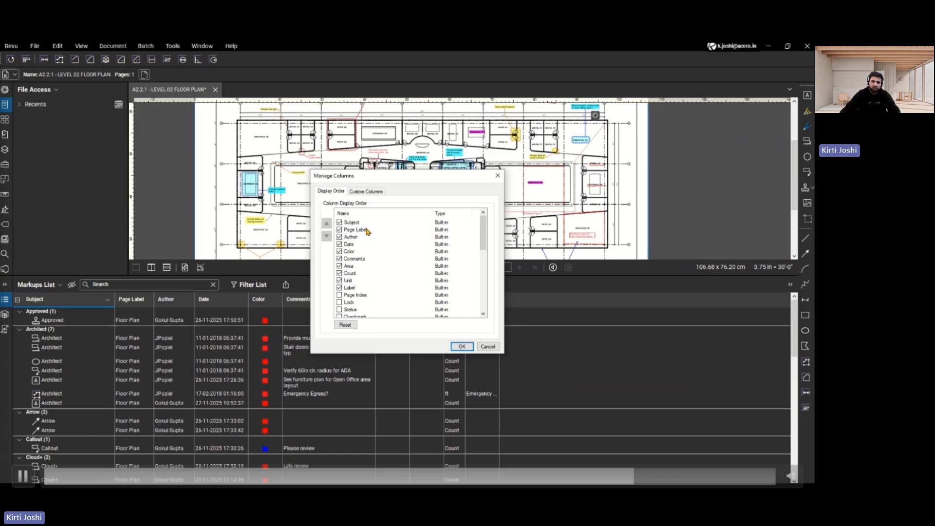
scroll(365, 251, "down", 3)
scroll(363, 273, "down", 3)
scroll(370, 292, "down", 2)
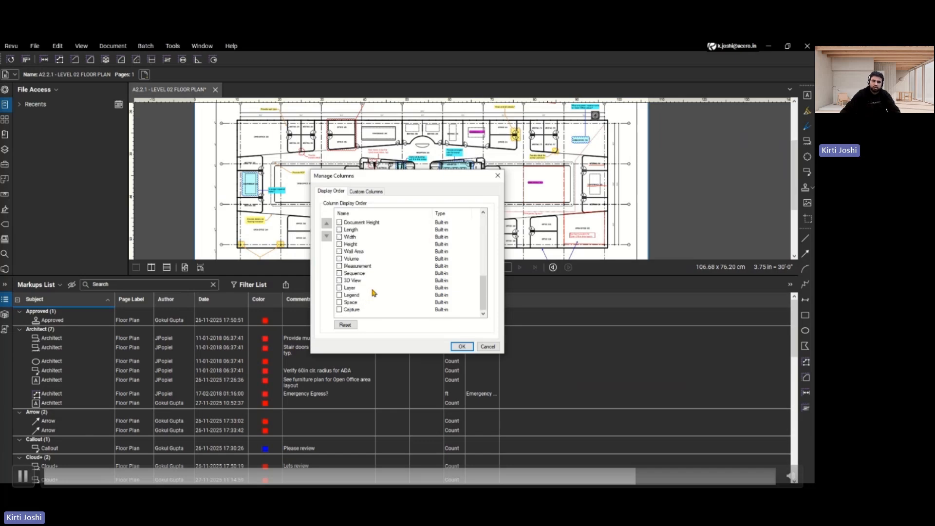
left_click(482, 348)
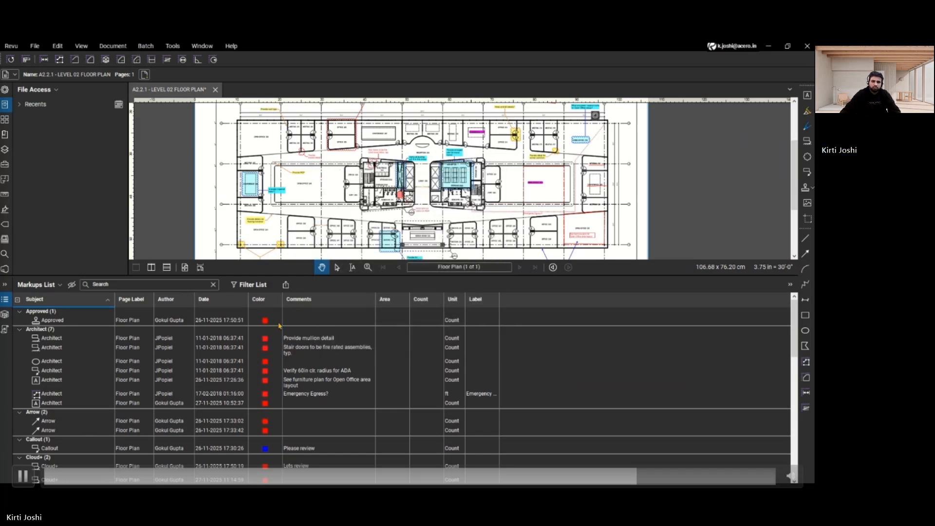
Step: Hide all markups on the floor plan and show them again
left_click(73, 285)
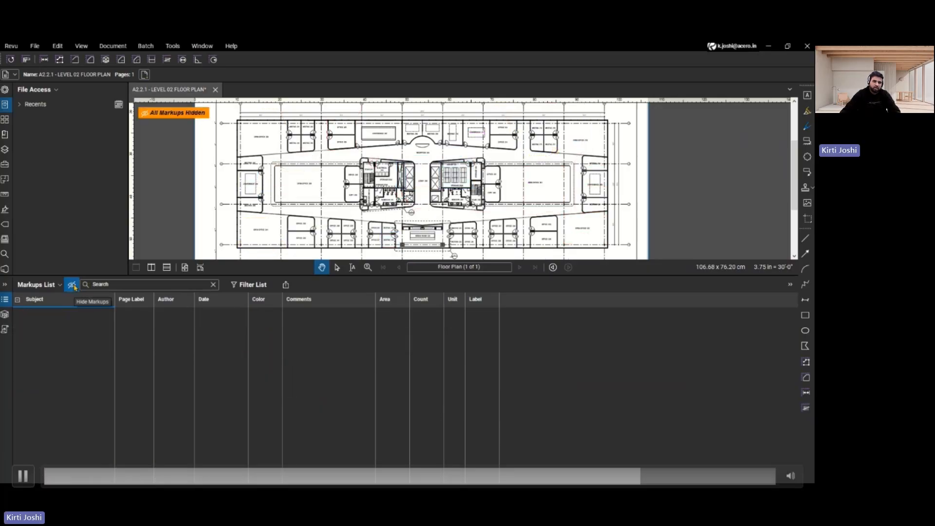
left_click(72, 285)
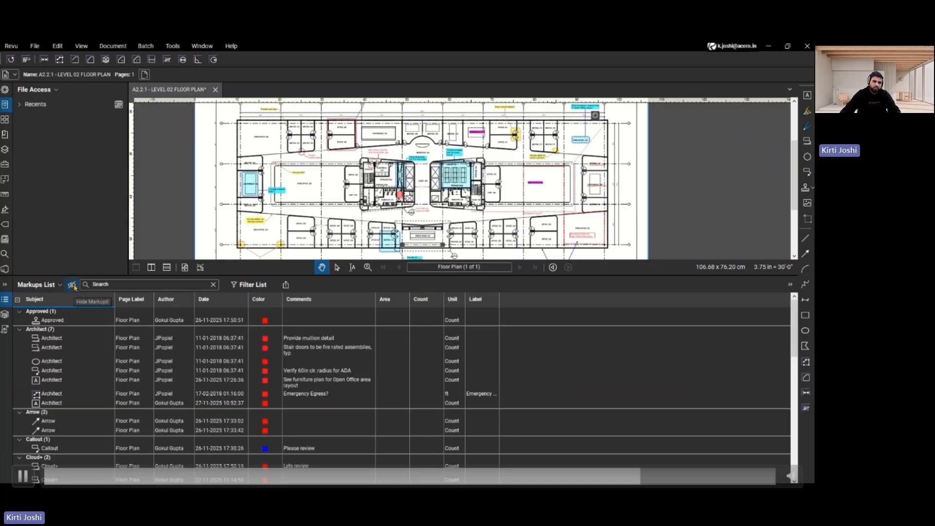
Step: Locate the Approved stamp, mullion detail, stair doors, Arrow and "Lets review" Cloud+ markups on the plan from the Markups List
left_click(48, 320)
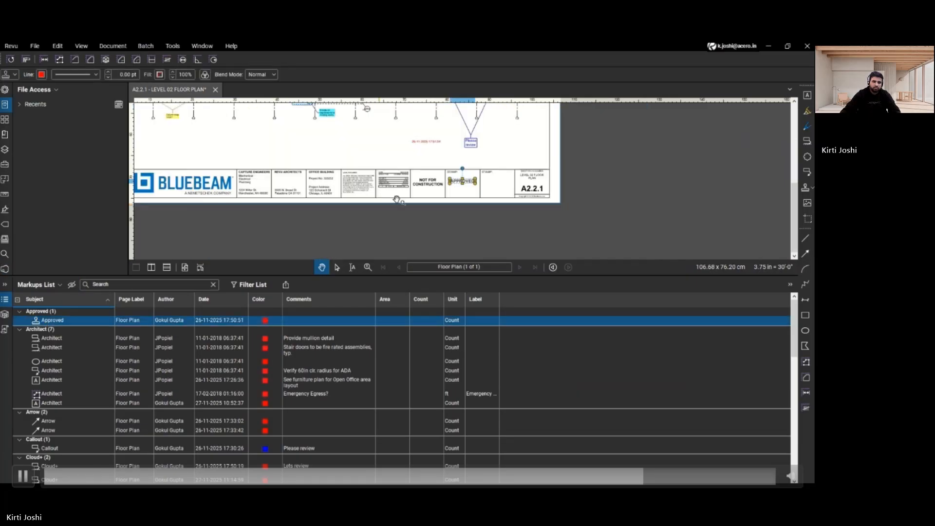
left_click(55, 338)
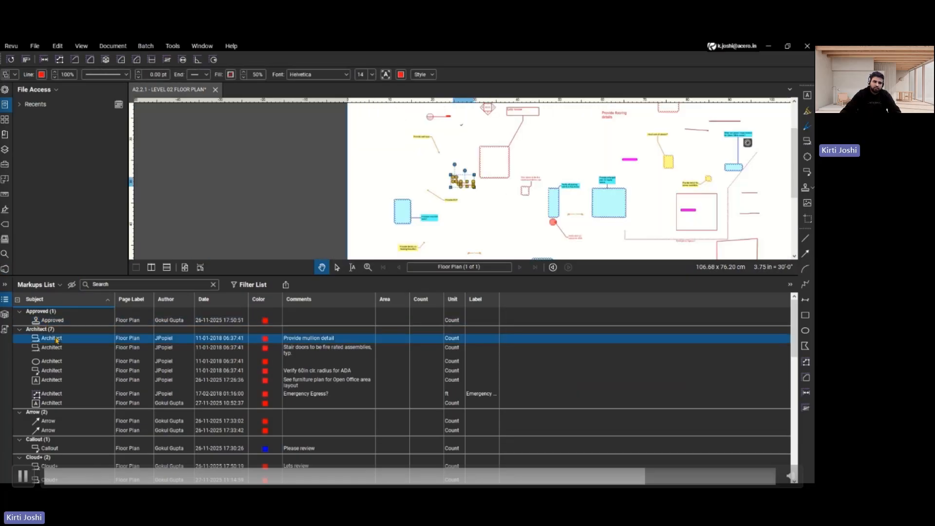
left_click(59, 348)
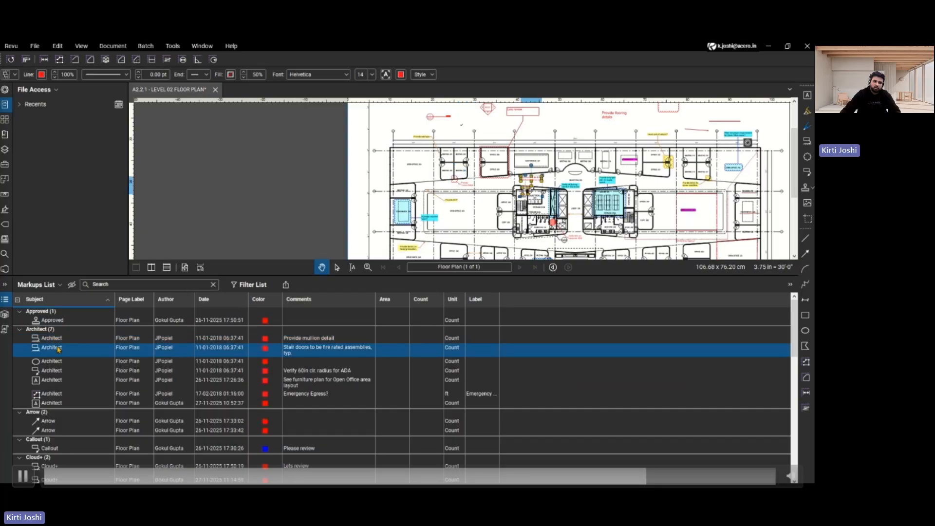
left_click(51, 423)
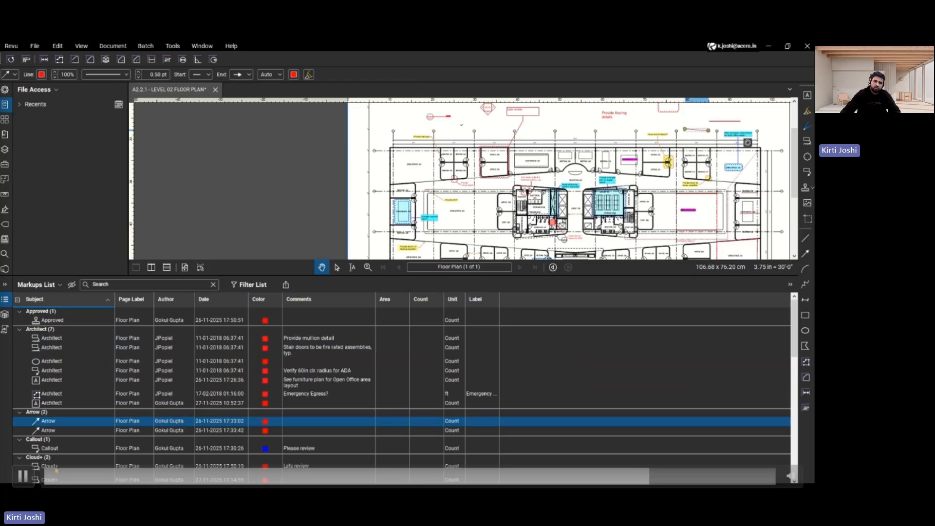
left_click(56, 468)
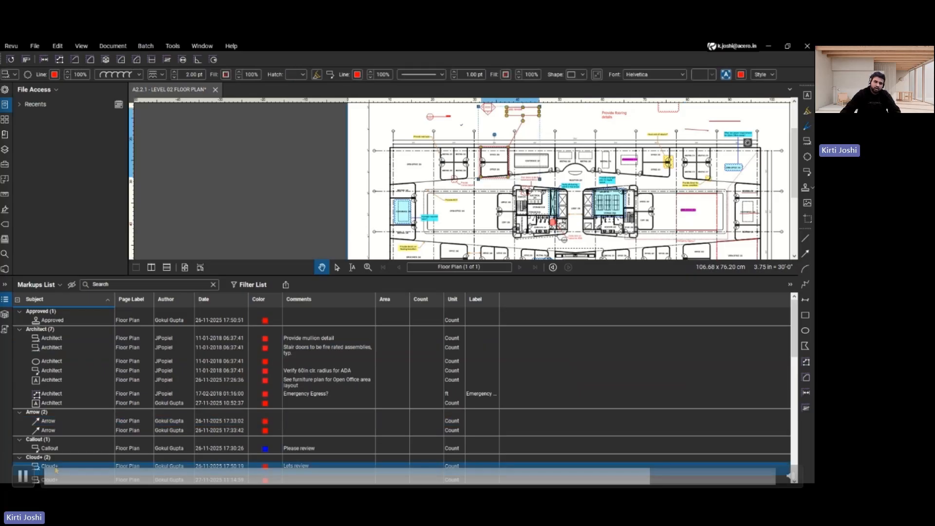
left_click(48, 341)
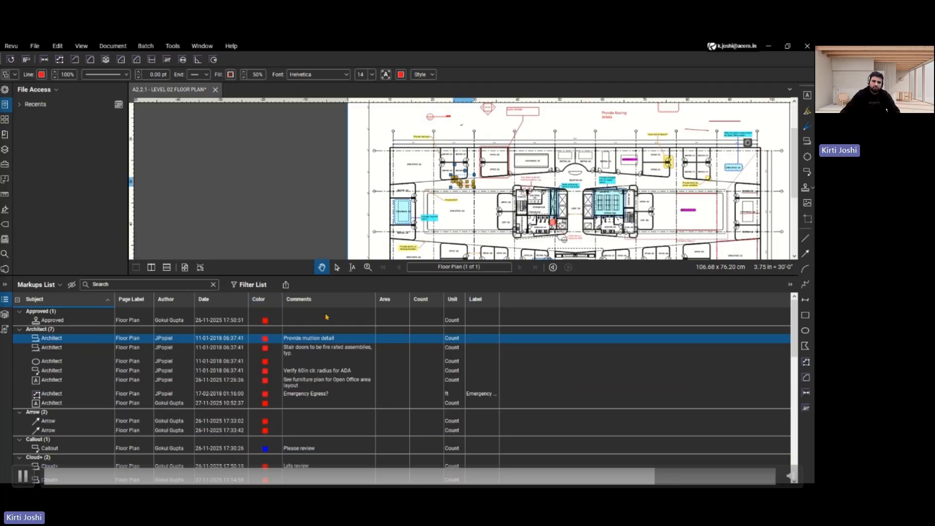
Step: Reduce the height of the Markups List to give the floor plan more room
left_click_drag(679, 221, 506, 214)
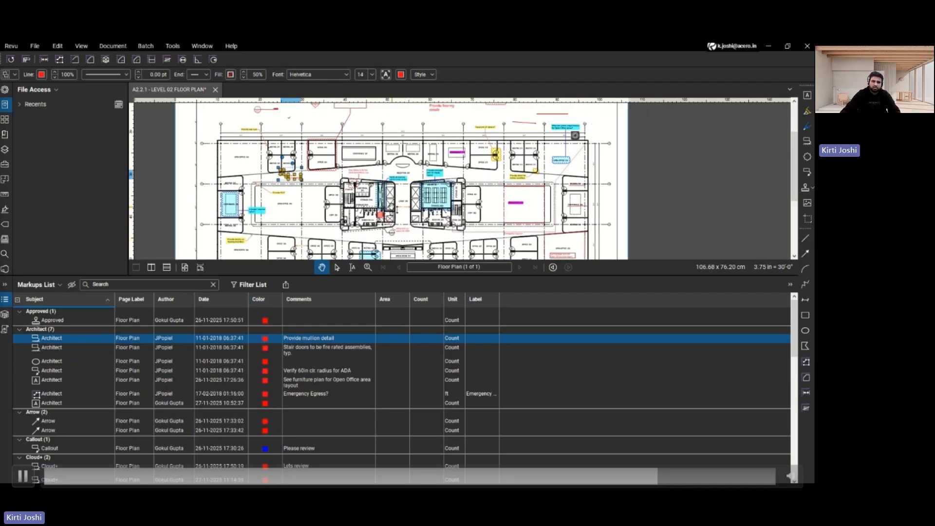
scroll(392, 207, "up", 1)
scroll(392, 207, "down", 3)
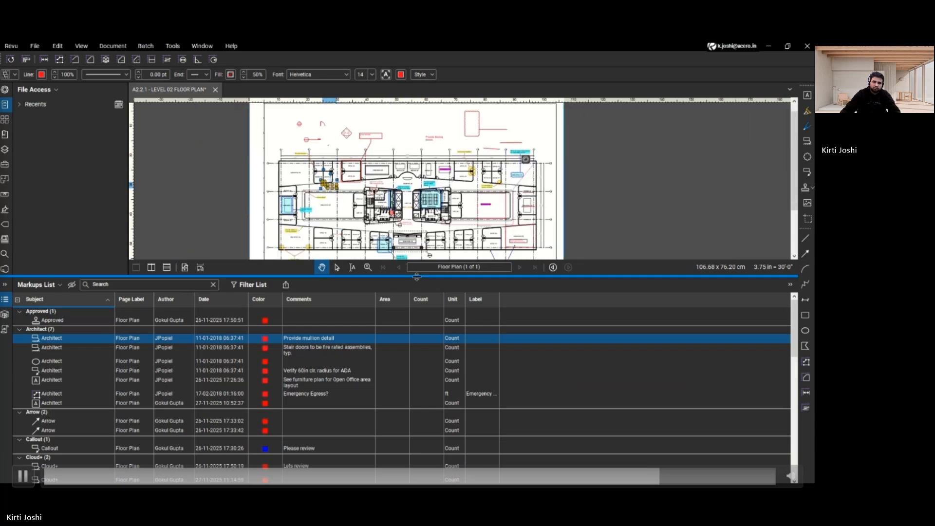
left_click_drag(416, 303, 415, 358)
scroll(402, 257, "up", 4)
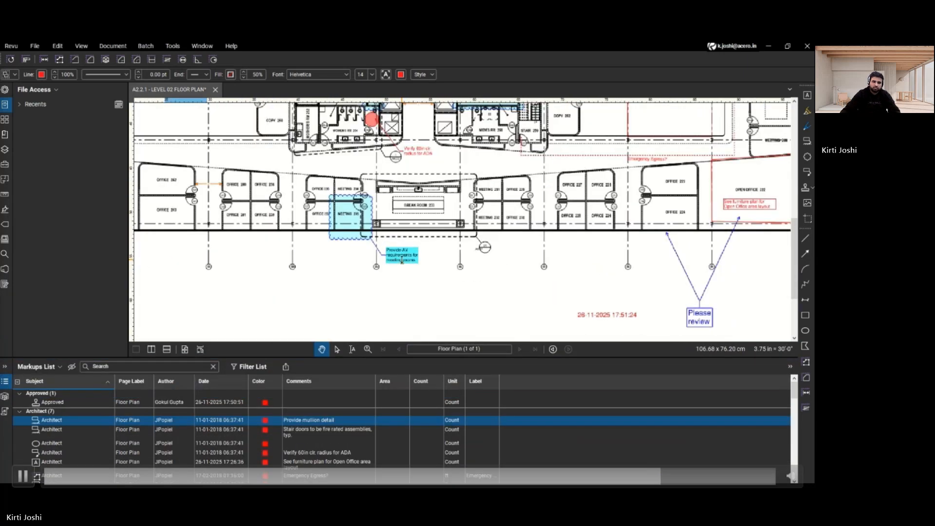
Step: Add the reply "Ok" to the "Provide mullion detail" markup in the Markups List
left_click(49, 421)
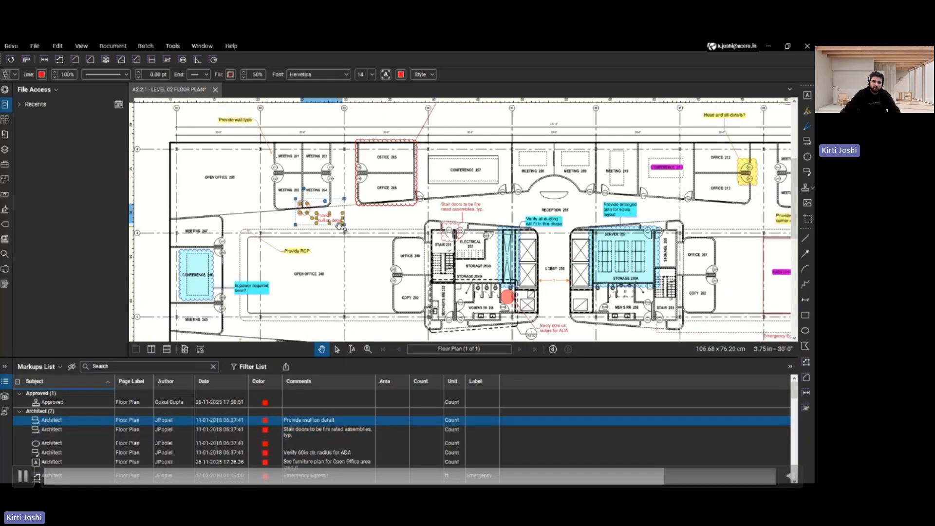
right_click(303, 425)
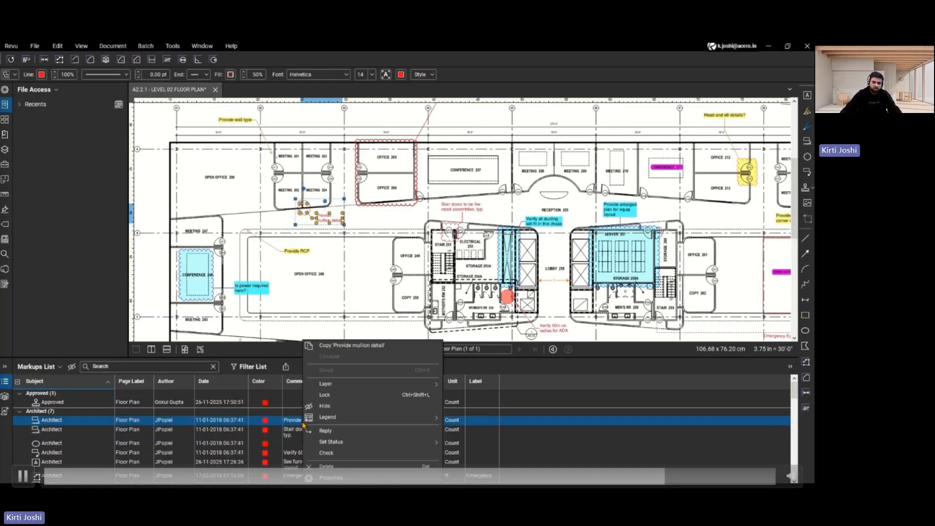
left_click(325, 430)
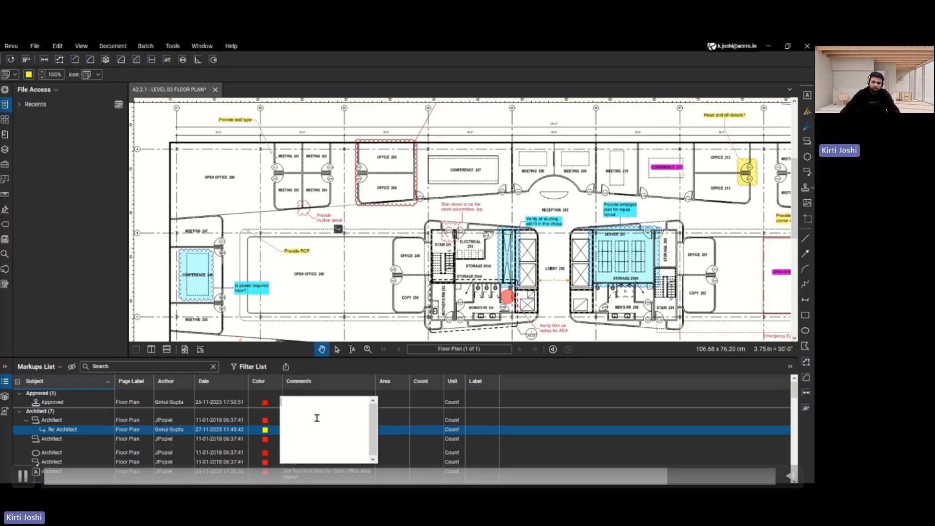
type("Ok")
left_click(399, 424)
left_click(352, 241)
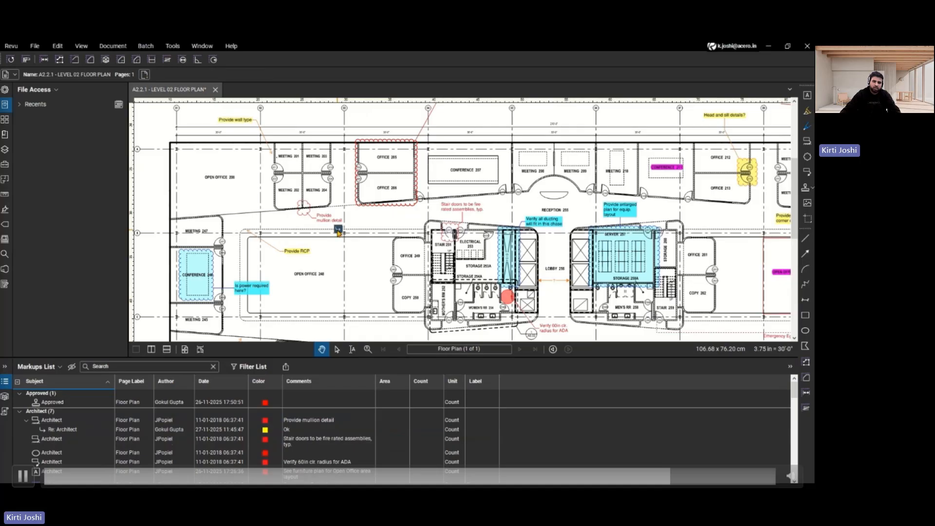
left_click(290, 431)
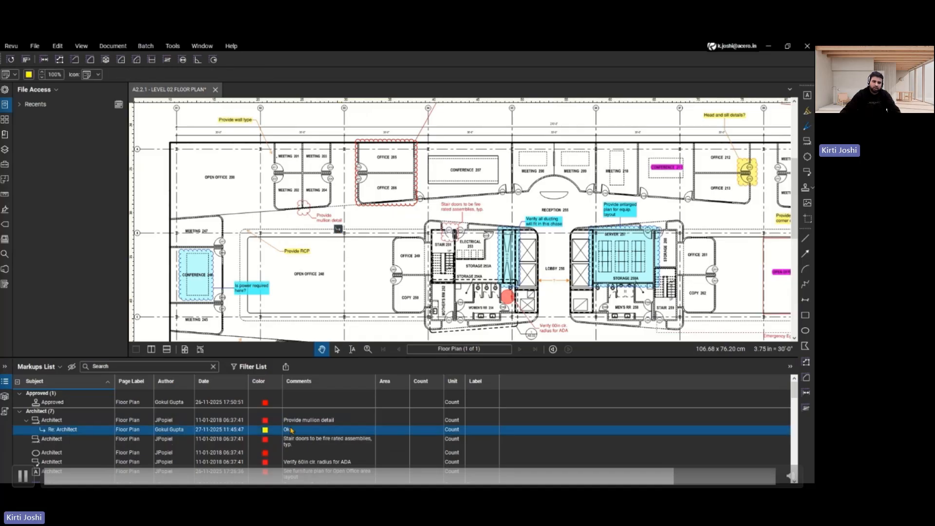
left_click(61, 367)
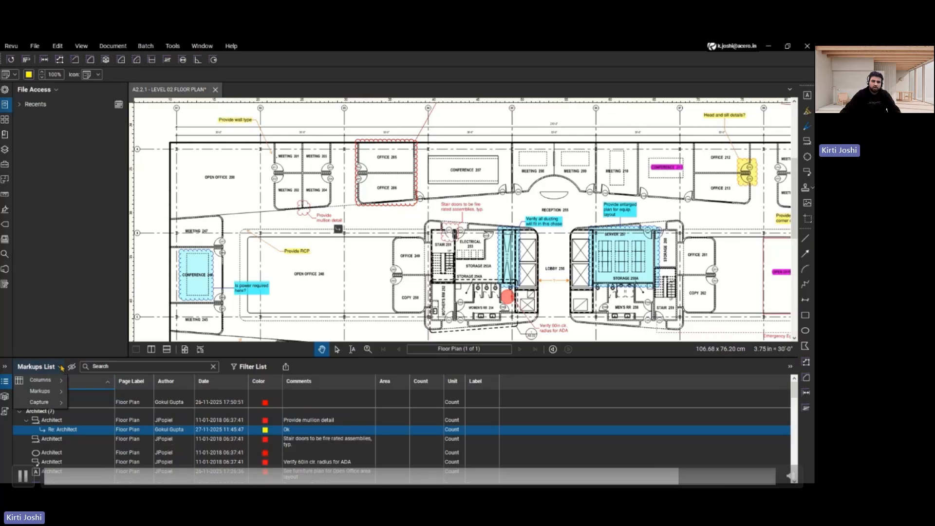
mouse_move(62, 394)
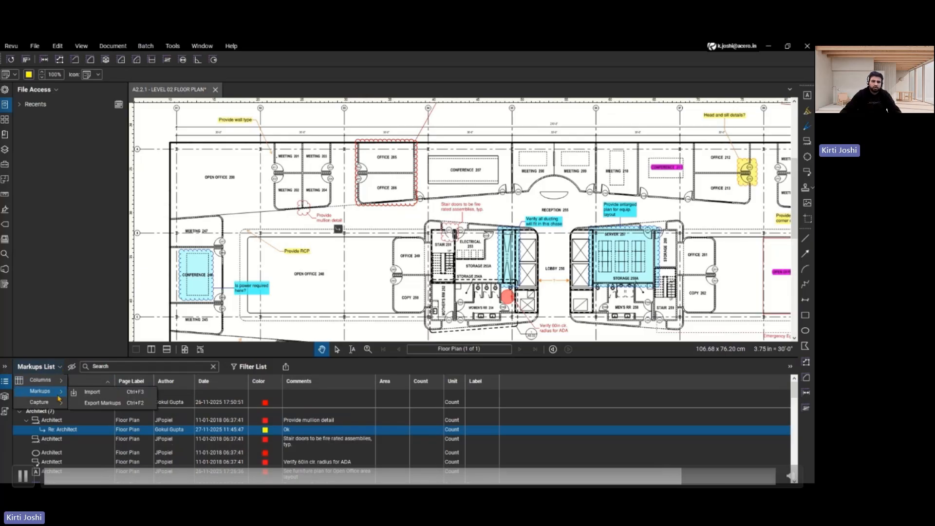
left_click(386, 364)
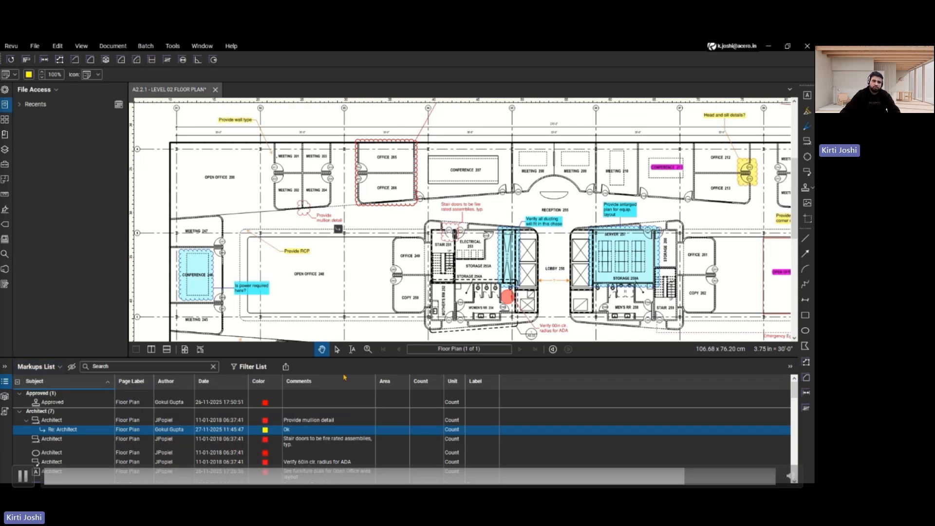
Step: Turn on filtering in the Markups List and filter the Subject column by Engineer
left_click(243, 367)
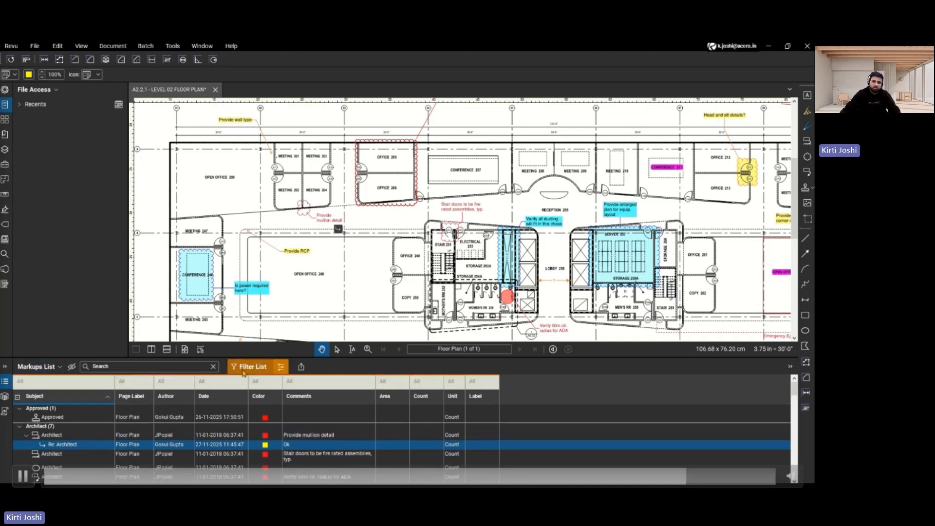
left_click(57, 387)
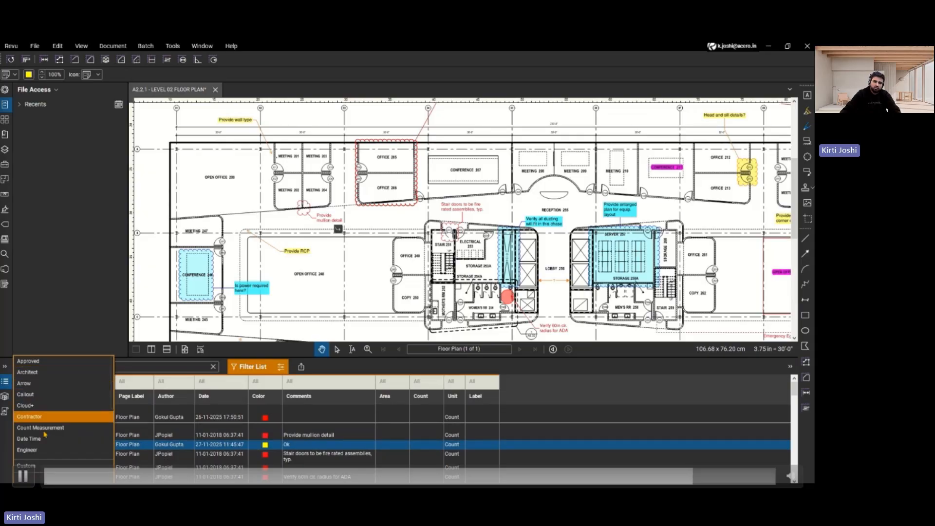
left_click(48, 451)
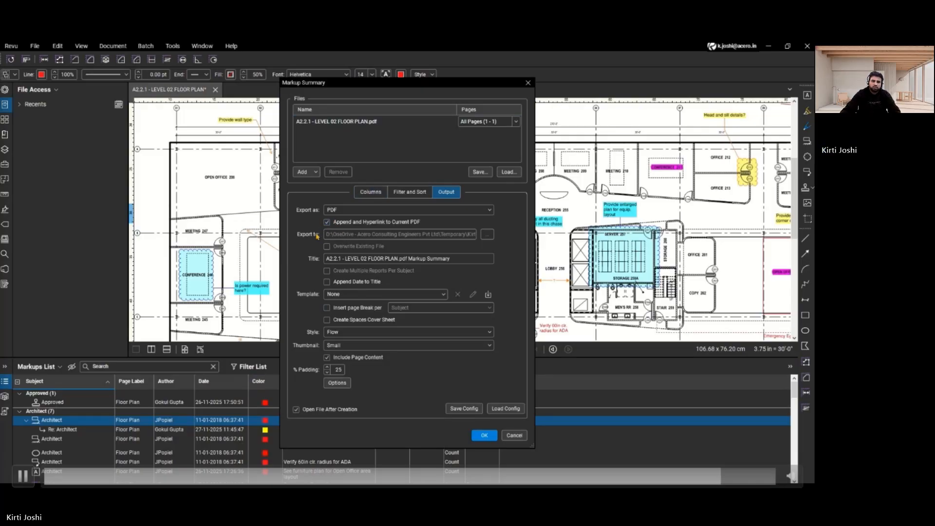
Step: Create the PDF markup summary, appended and hyperlinked to the current floor plan file, and reduce the height of the Markups List
left_click(485, 436)
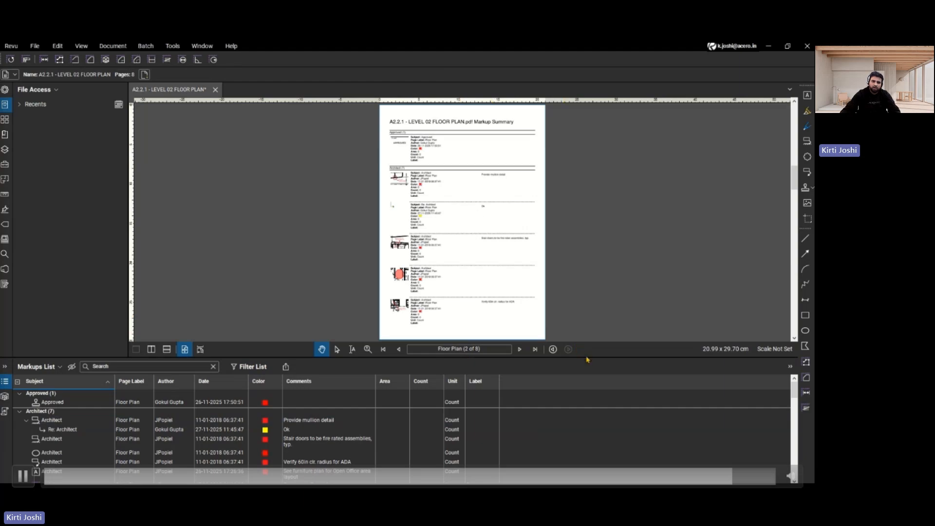
left_click_drag(590, 359, 592, 426)
scroll(459, 231, "up", 3)
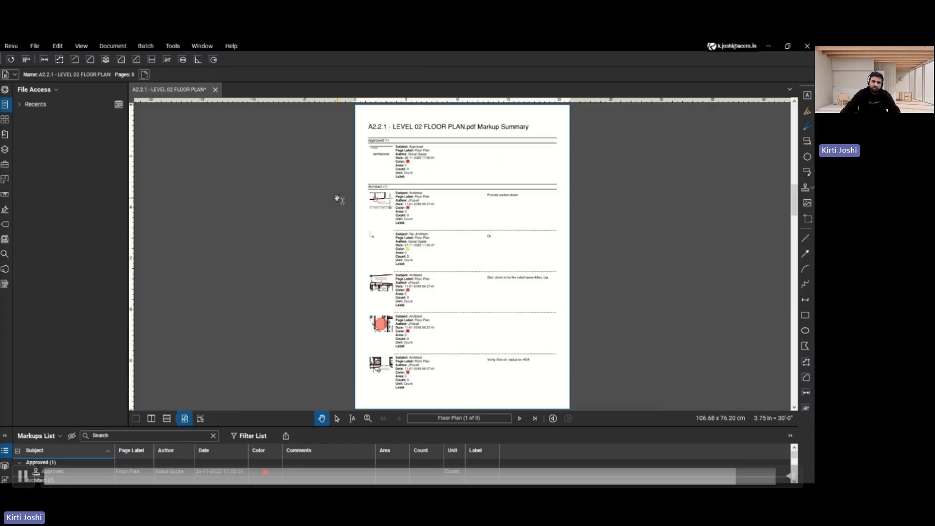
Step: Examine the appended markup summary pages and follow the Approved entry's link to the stamp on the floor plan
scroll(338, 197, "down", 3)
scroll(365, 197, "up", 3)
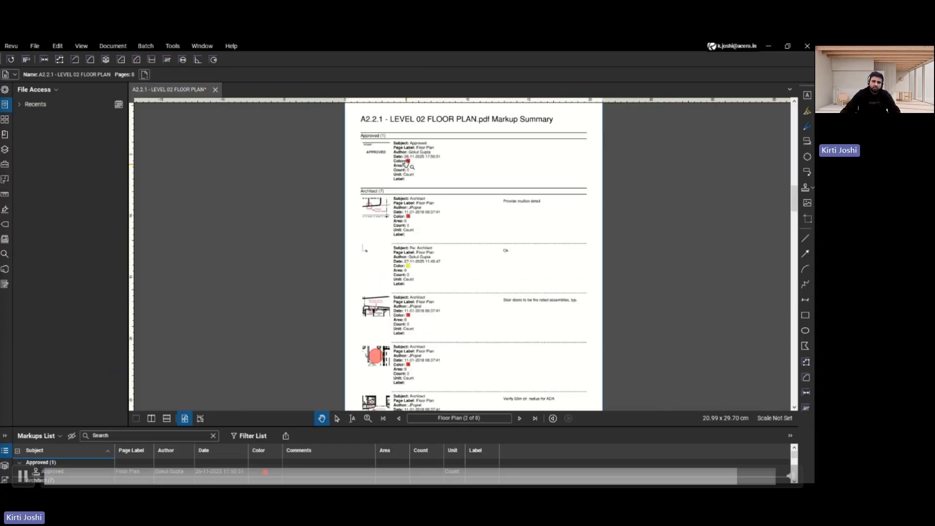
left_click(367, 150)
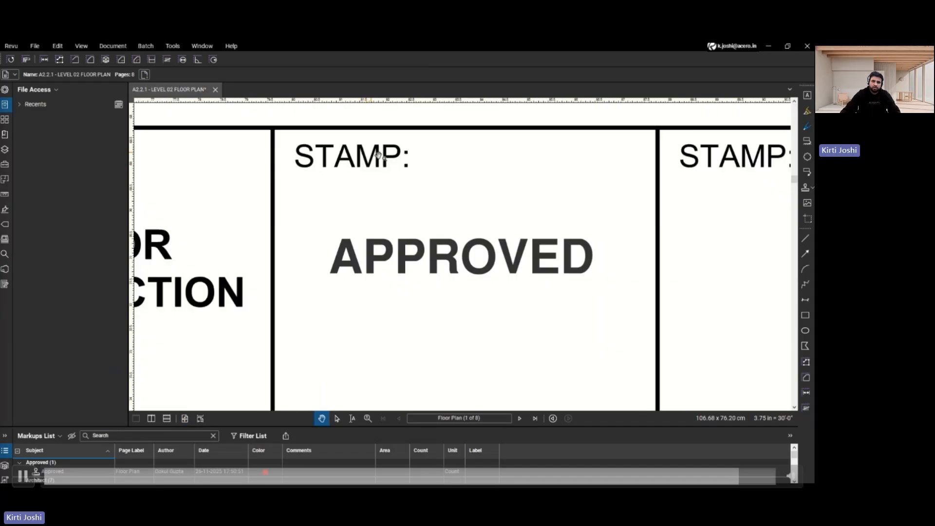
scroll(439, 226, "down", 2)
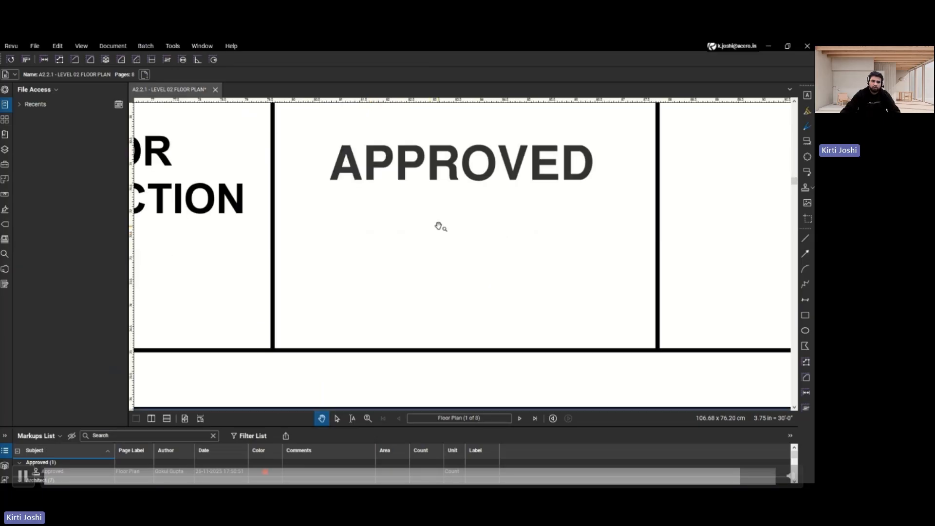
scroll(440, 227, "down", 4)
left_click_drag(440, 228, 427, 301)
scroll(432, 285, "down", 3)
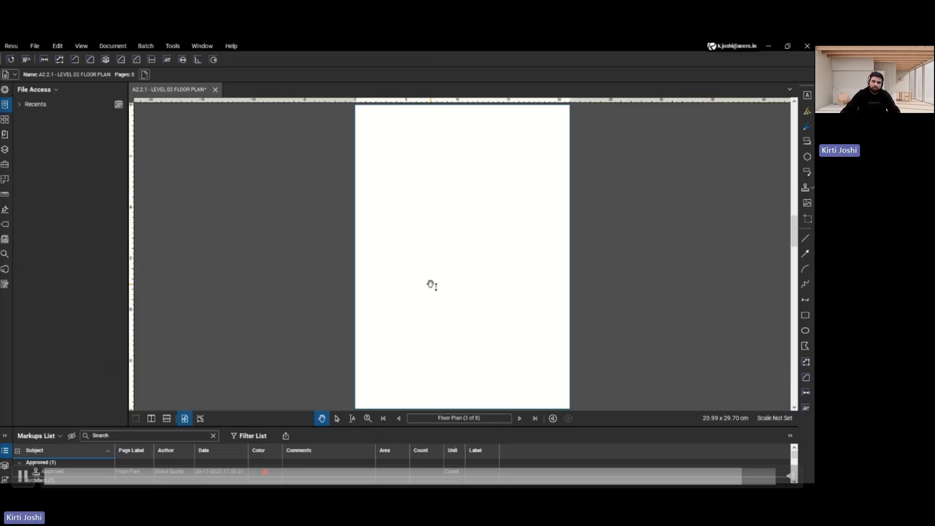
scroll(431, 285, "up", 4)
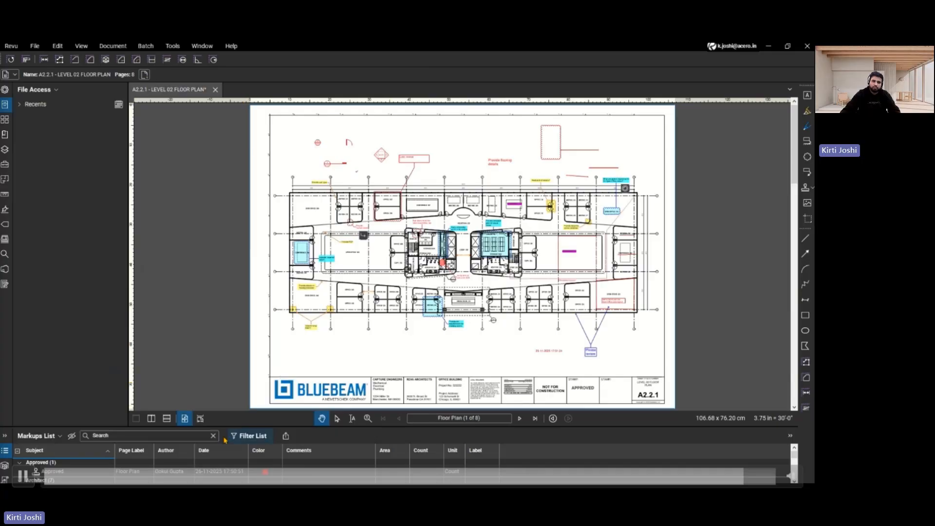
Step: Generate a capture summary from the Markups List, examine it and close the summary document
left_click(60, 436)
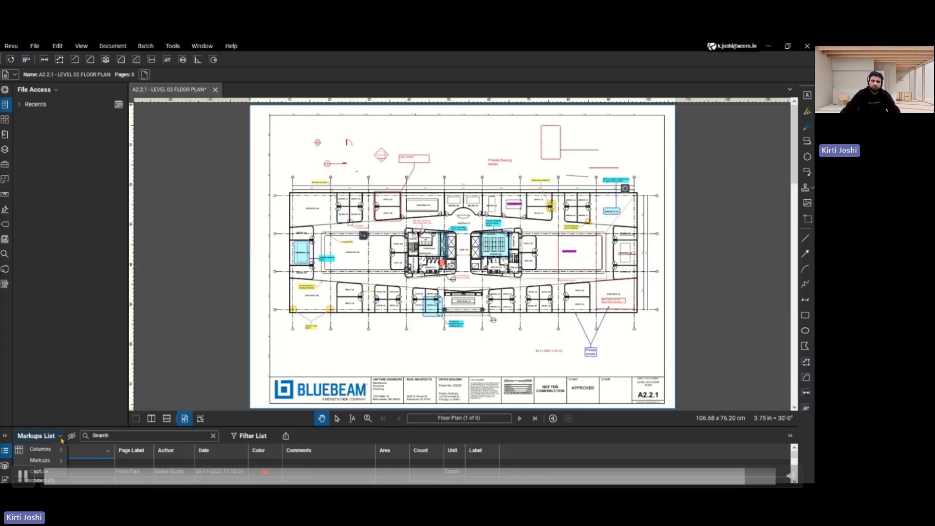
mouse_move(52, 472)
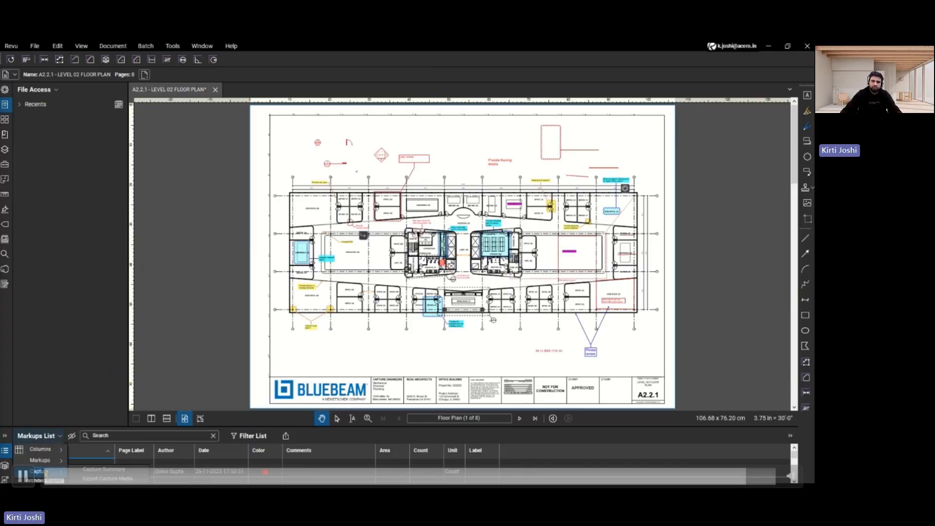
left_click(95, 471)
left_click(439, 310)
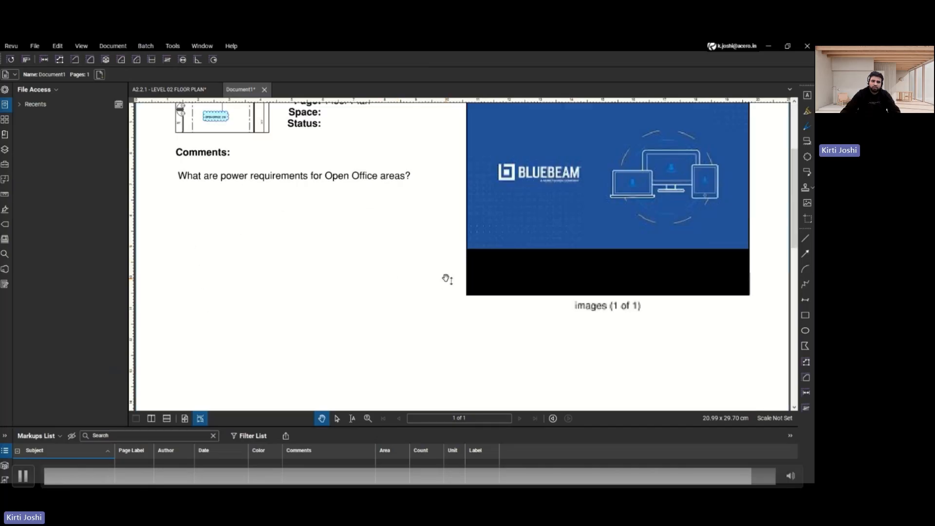
scroll(444, 278, "down", 3)
scroll(447, 279, "up", 3)
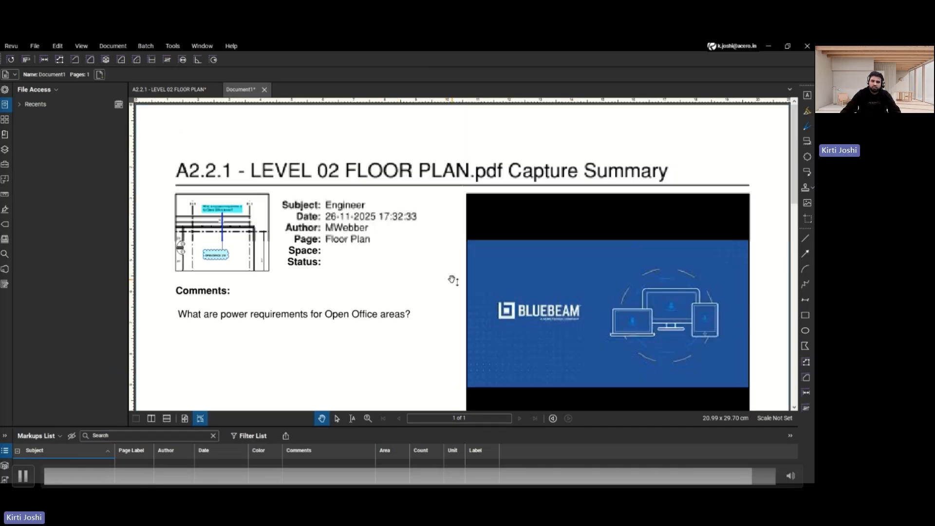
left_click(264, 89)
left_click(456, 308)
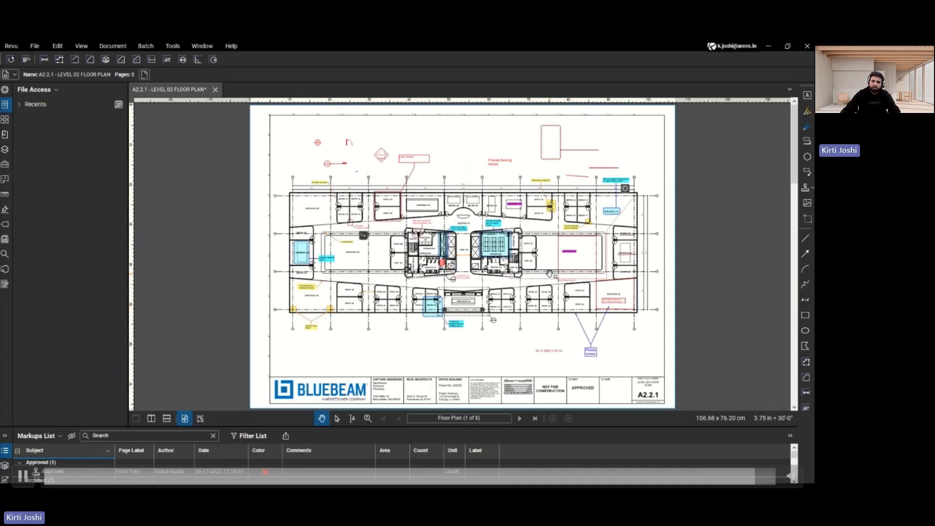
Step: Reset the Markups List columns to their default set and display order, adjusting the list's height around the change
left_click_drag(381, 427, 390, 322)
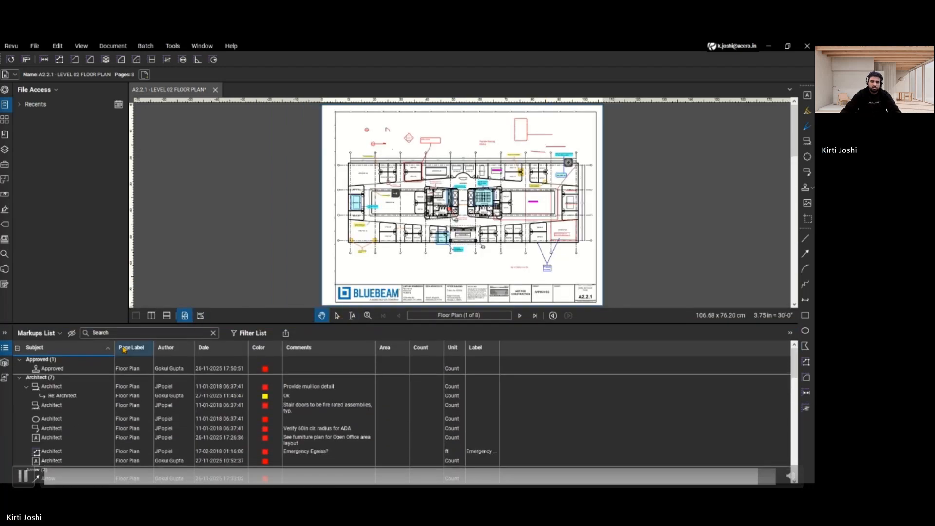
left_click(59, 333)
mouse_move(56, 346)
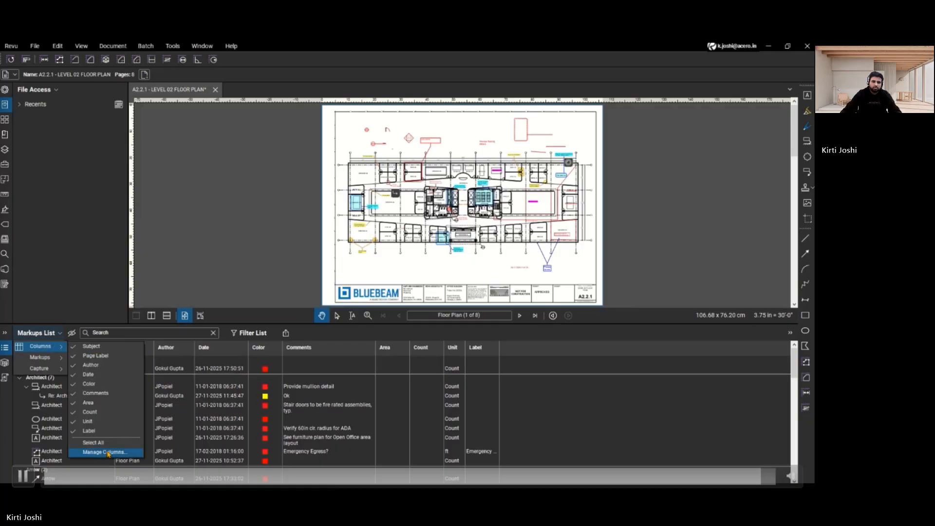
left_click(105, 452)
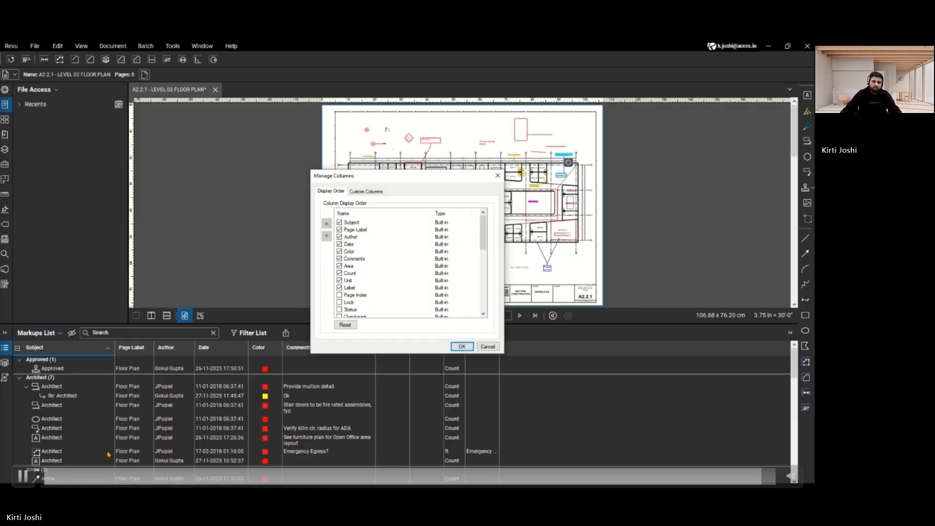
left_click(345, 326)
left_click(444, 280)
scroll(385, 288, "down", 5)
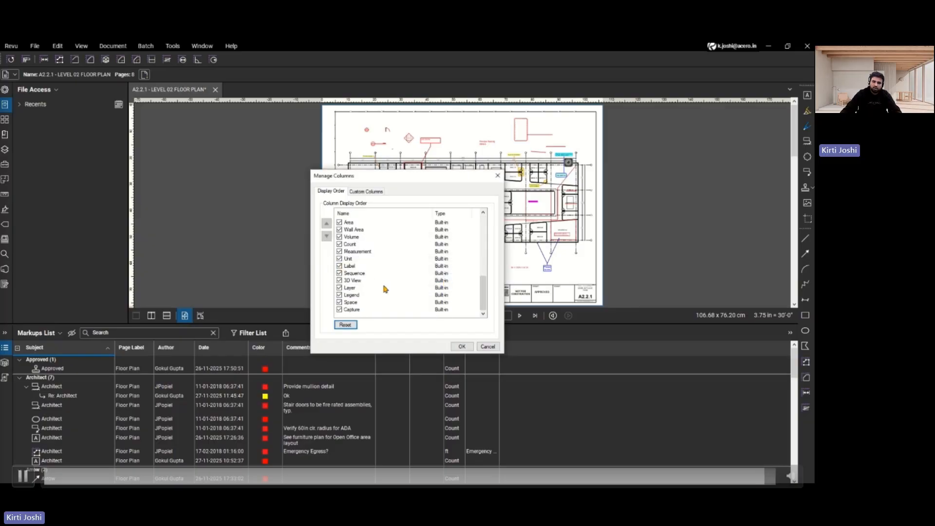
left_click(461, 346)
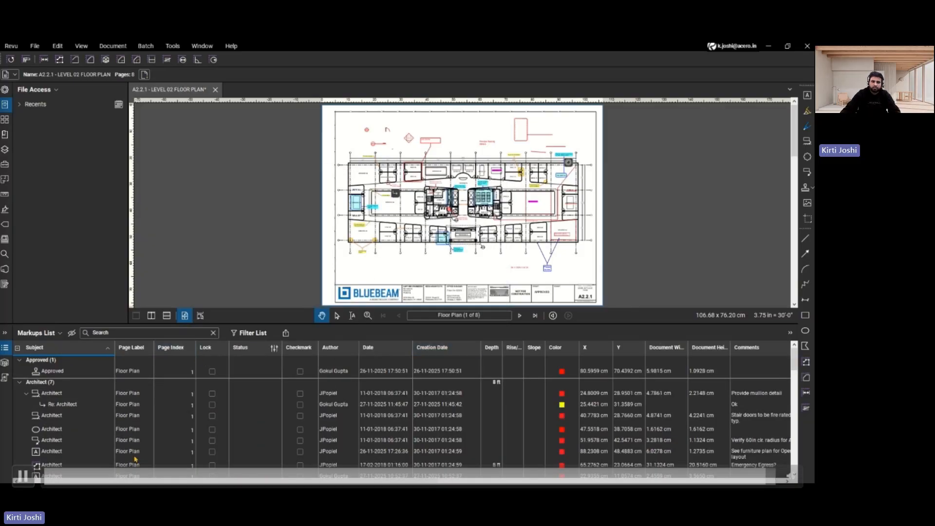
mouse_move(136, 481)
left_mouse_down()
mouse_move(587, 479)
mouse_move(124, 479)
left_mouse_up()
left_click_drag(303, 325, 330, 411)
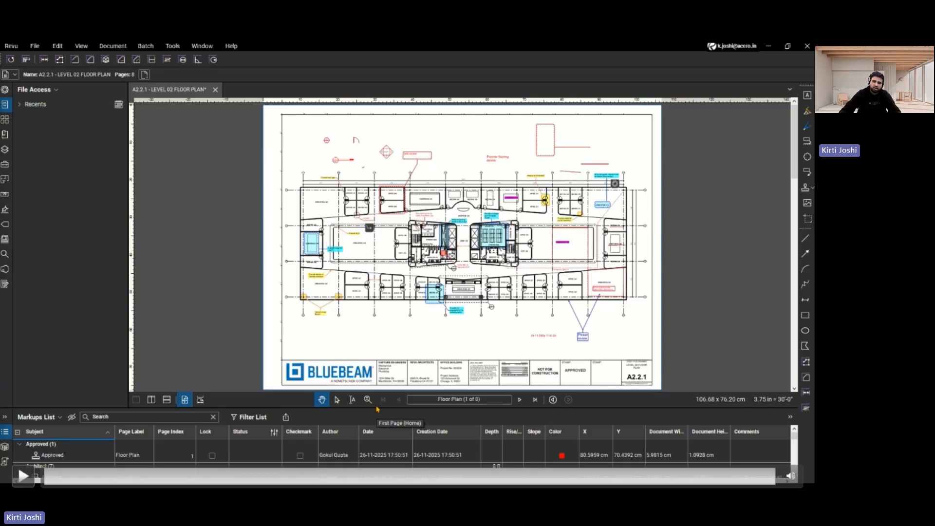
key("space")
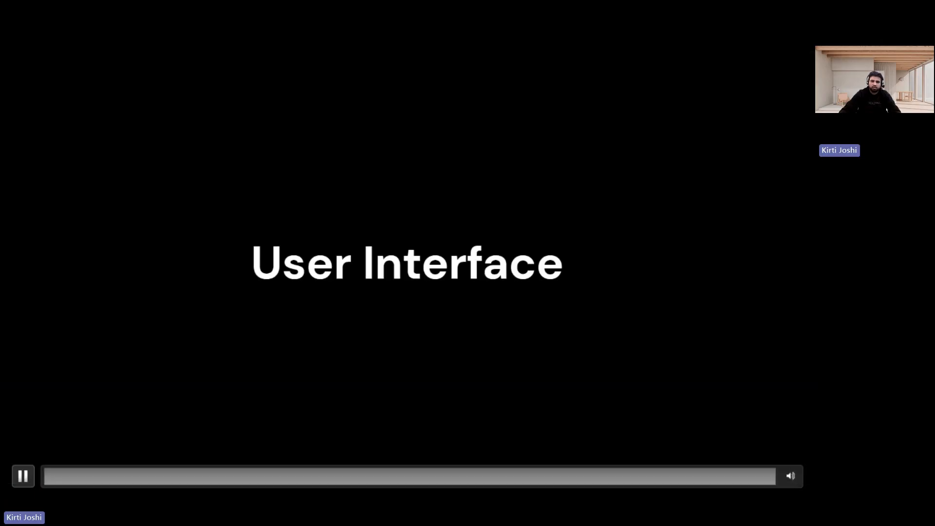
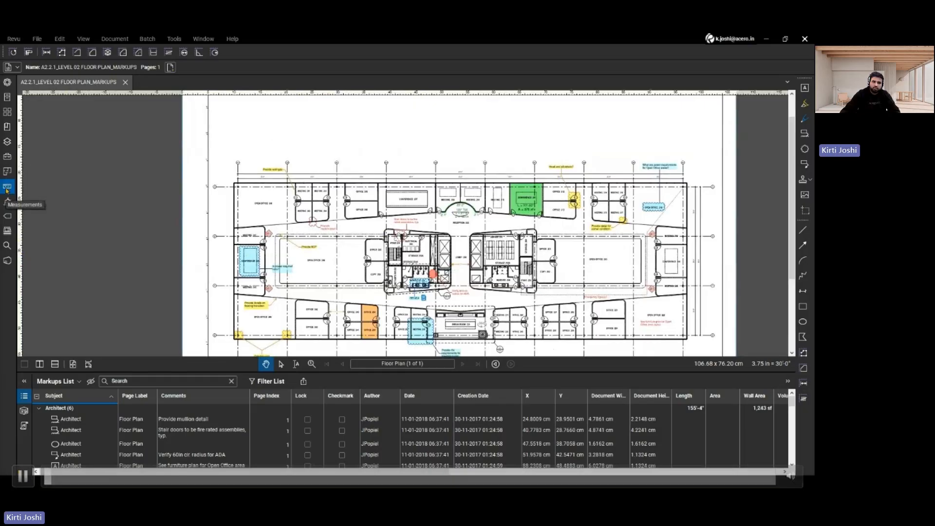
Step: Show the measurement settings and start calibrating the page scale at the 30'-0" dimension between gridlines 01 and 02
left_click(6, 187)
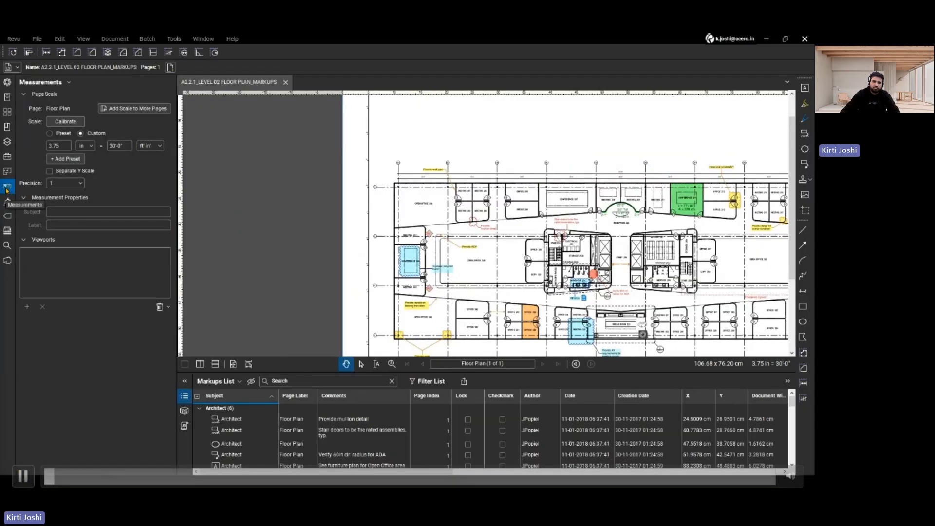
left_click(66, 122)
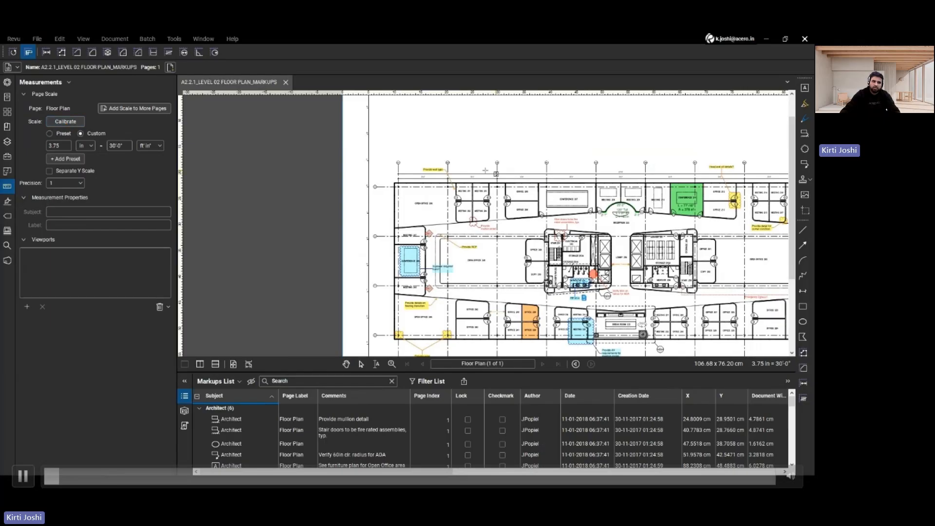
scroll(486, 173, "up", 5)
scroll(284, 196, "up", 4)
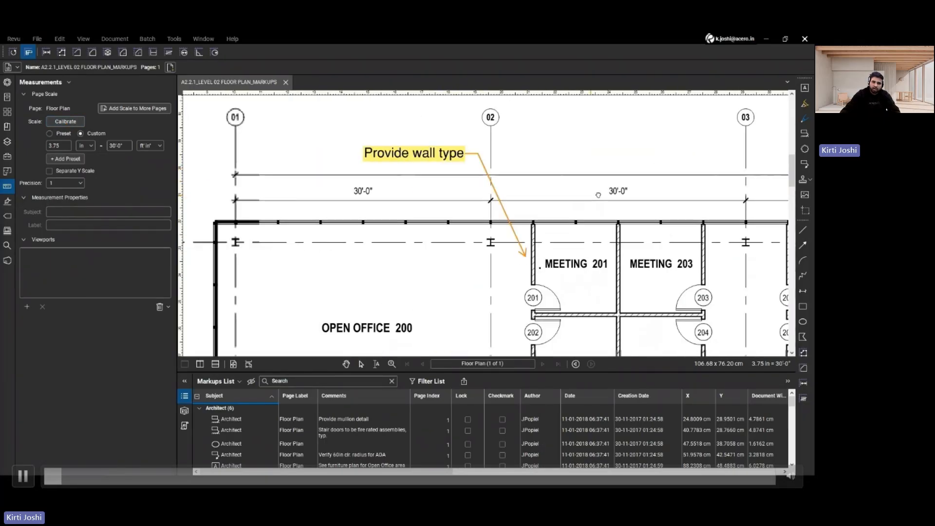
key("space")
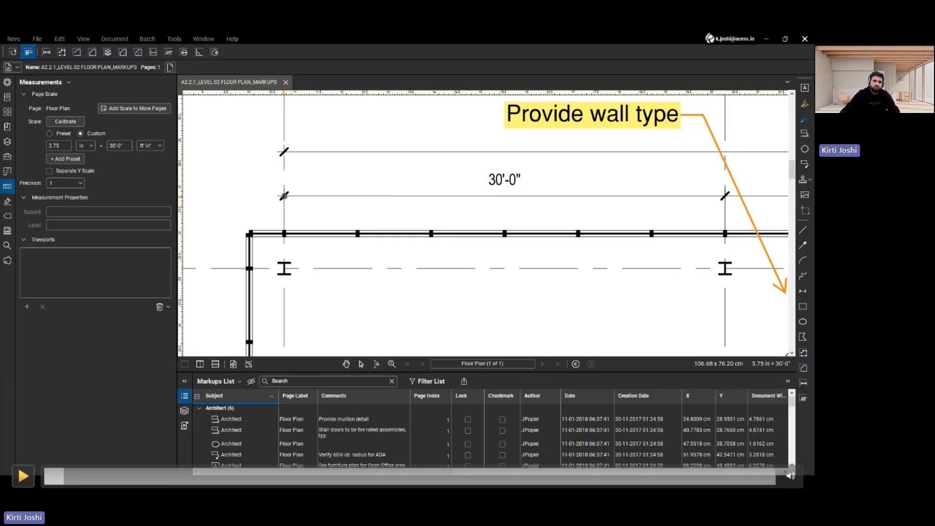
key("space")
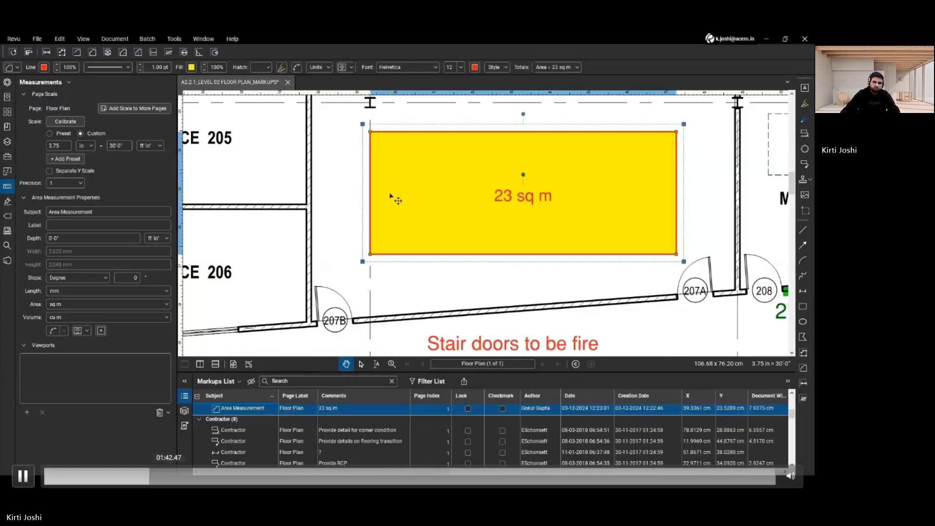
Step: Change the outline colour of the yellow area measurement to green
left_click(44, 67)
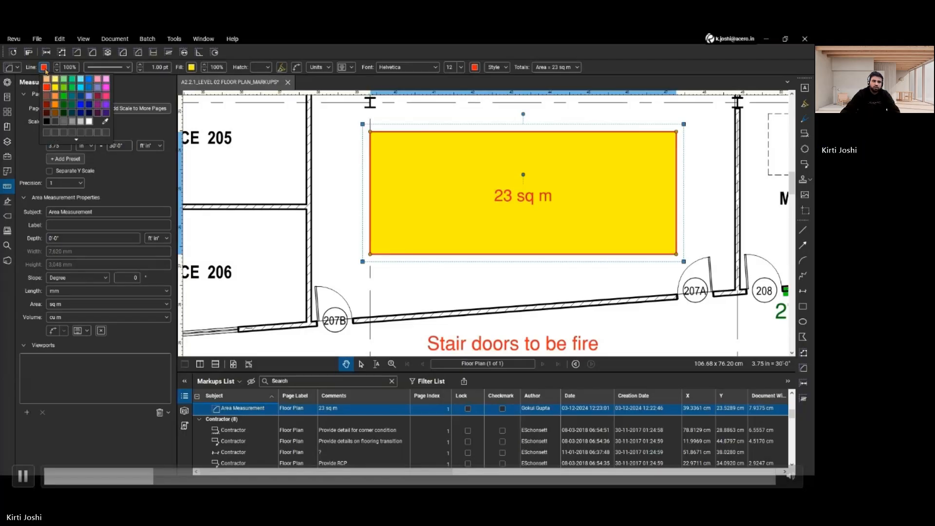
left_click(63, 88)
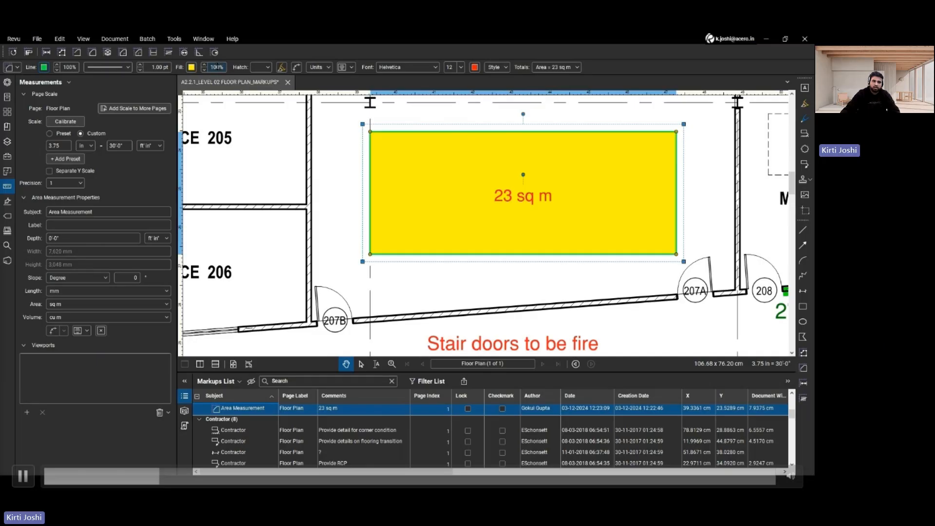
Step: Try a 50% fill opacity on the yellow area measurement and restore it to 100%
type("50")
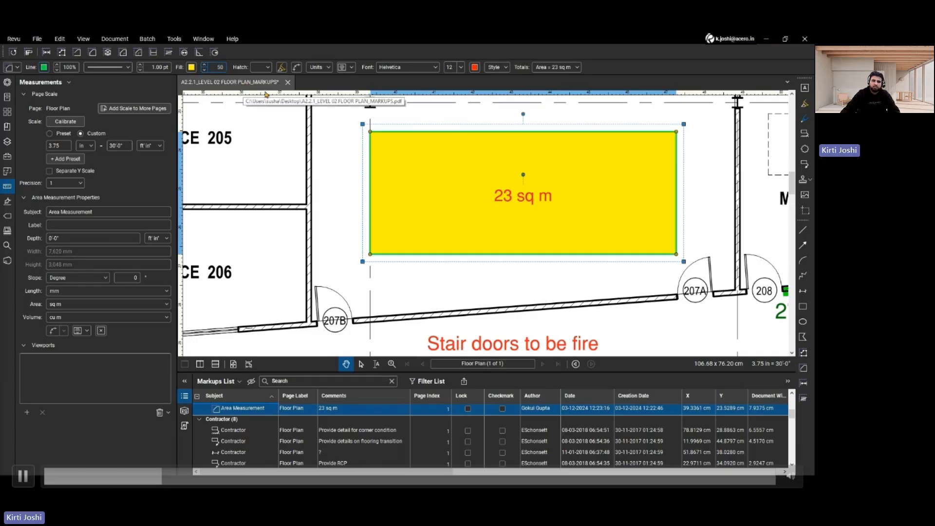
key("Return")
type("10")
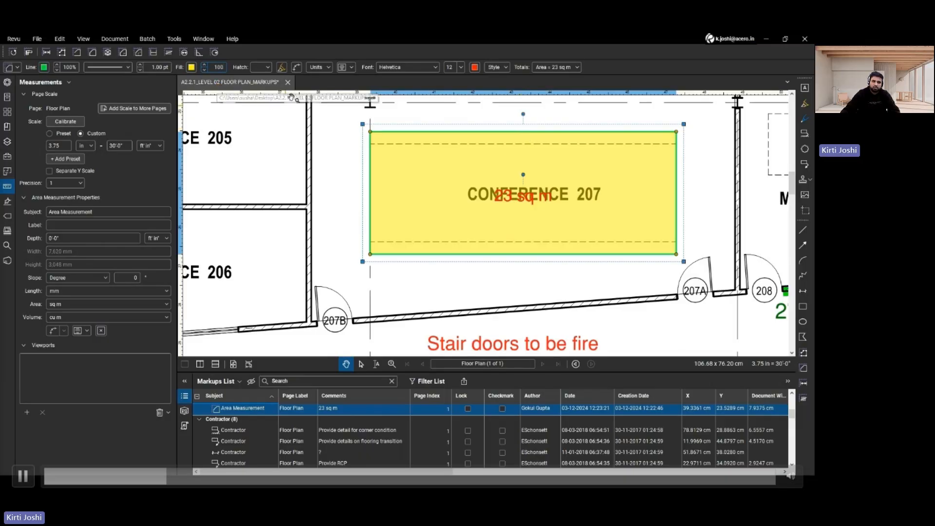
type("0")
key("Return")
Step: Try the 10% Dots hatch on the yellow area measurement and set the hatch back to None
left_click(270, 68)
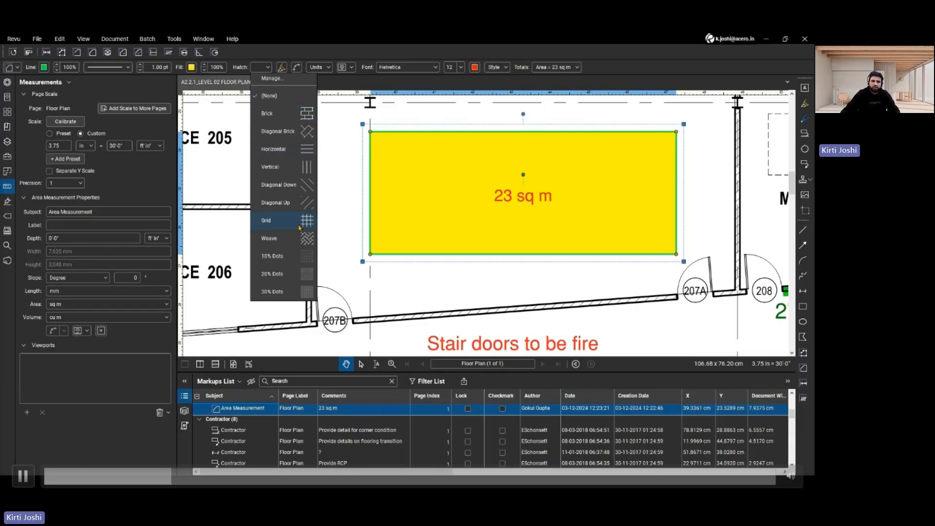
left_click(301, 261)
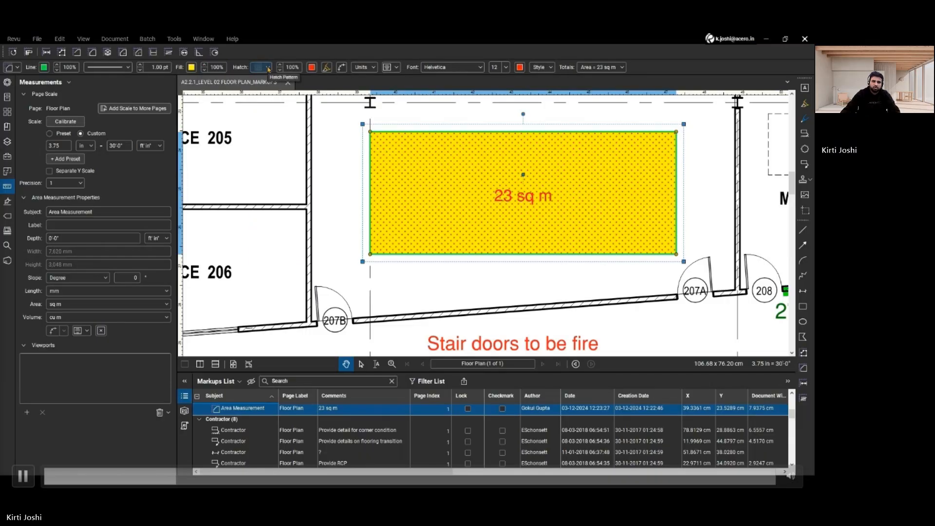
left_click(269, 69)
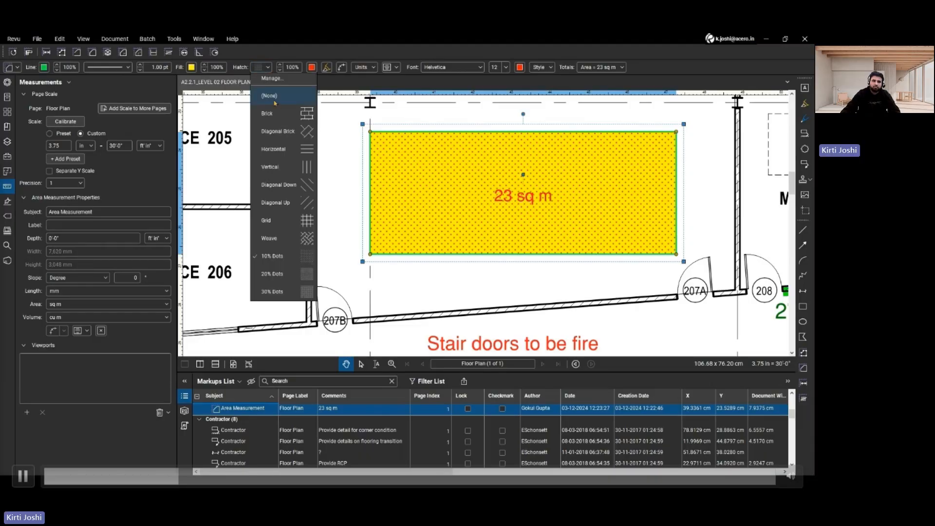
left_click(307, 98)
Step: Review the measurement totals of the selected area, including its length, area, width and height
scroll(496, 175, "down", 2)
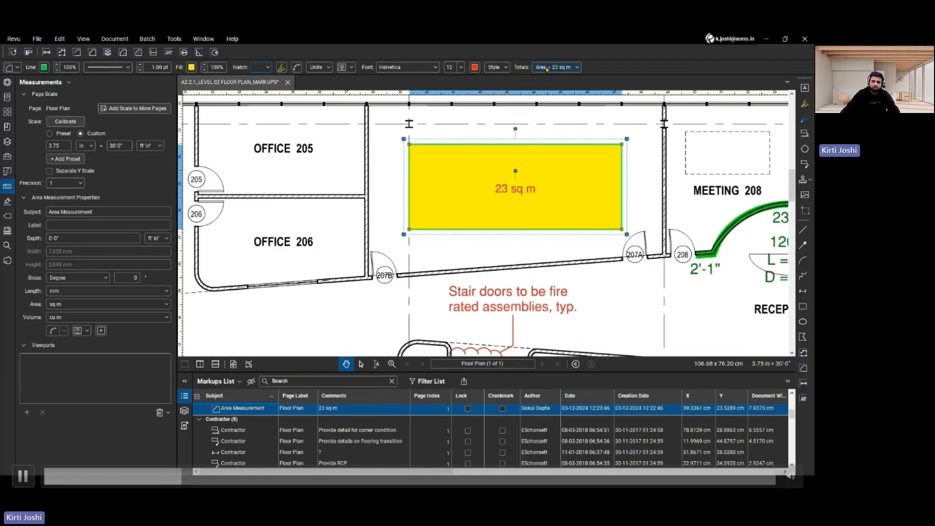
left_click(563, 68)
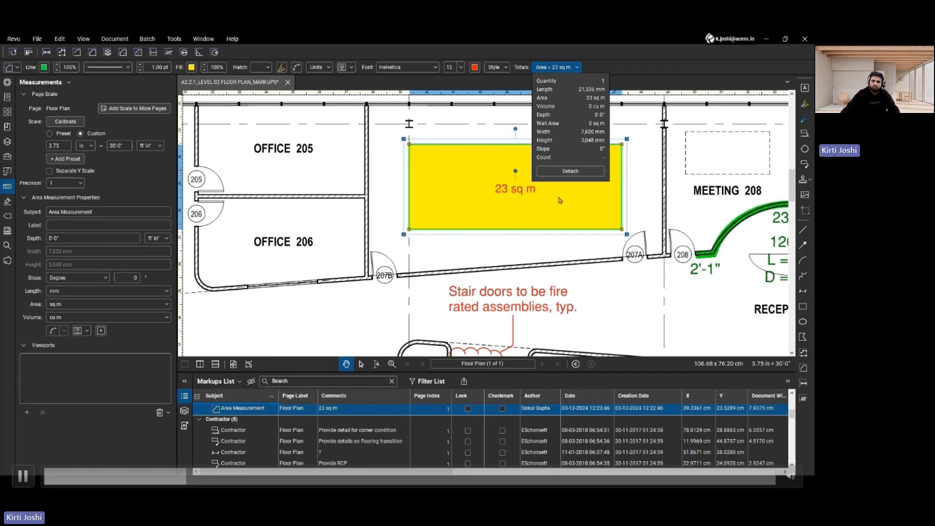
left_click(497, 199)
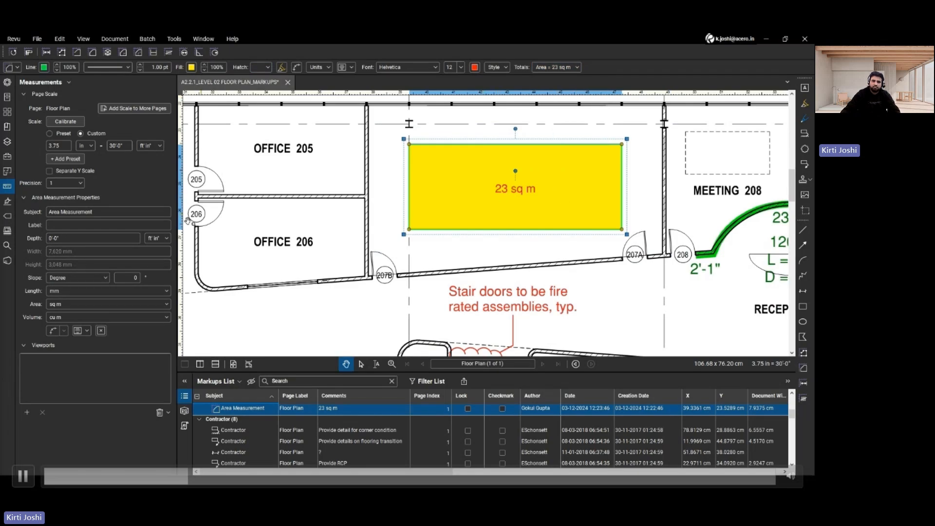
Step: Set the area measurement's depth to 1'-0" and try to switch the depth unit to metres
left_click(68, 237)
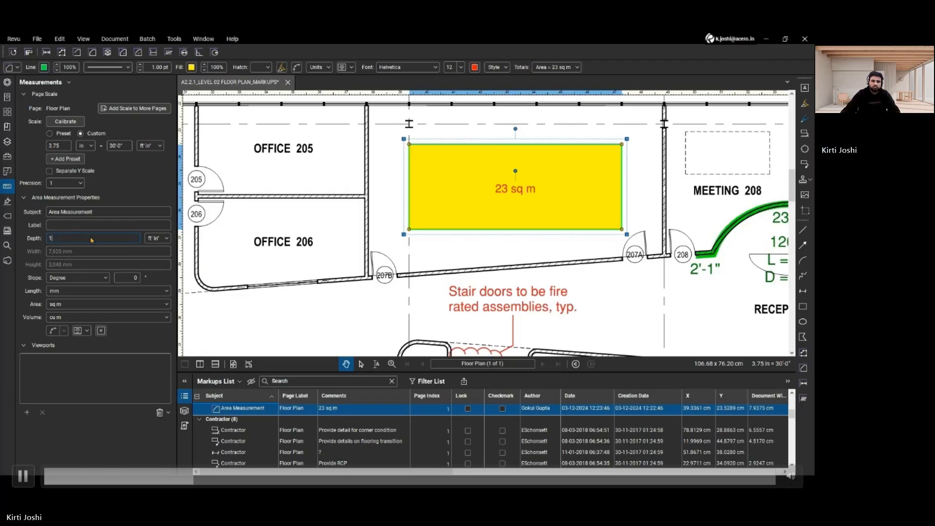
type("1")
left_click(160, 239)
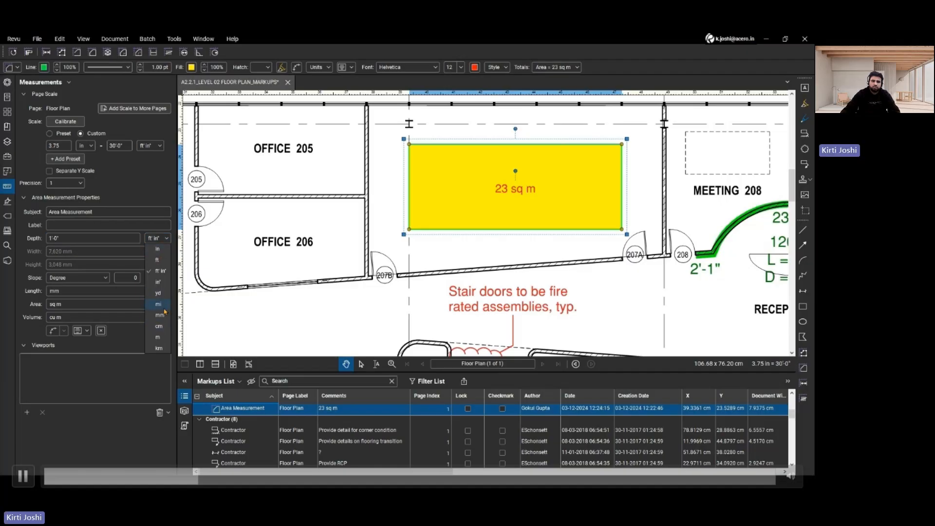
left_click(159, 337)
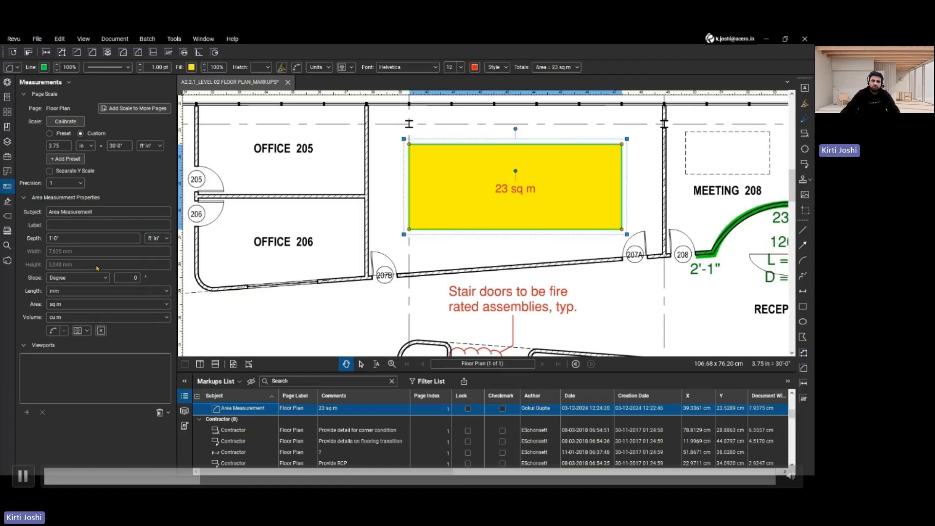
left_click(72, 238)
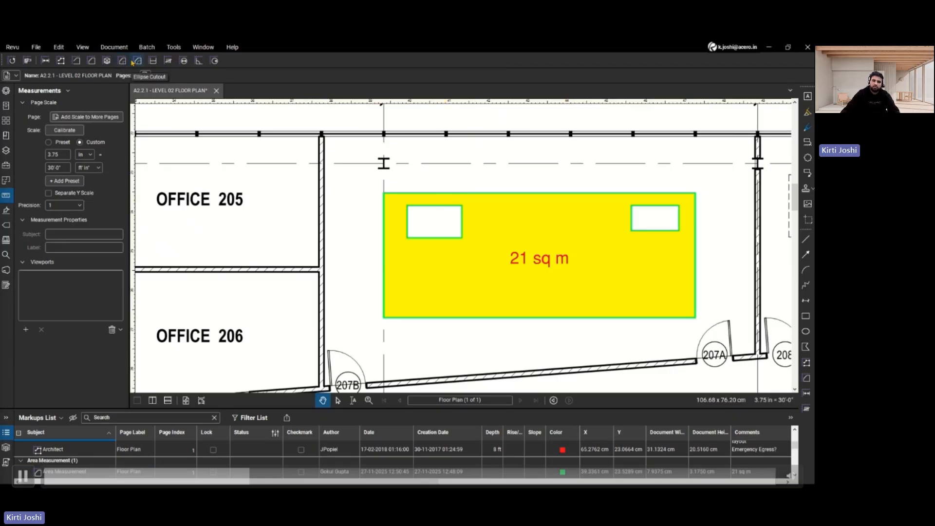
left_click(174, 46)
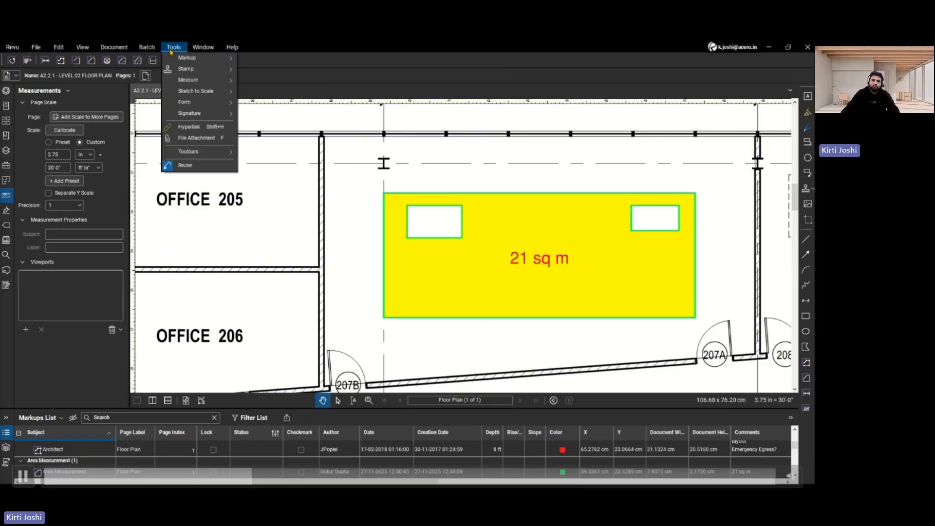
mouse_move(190, 85)
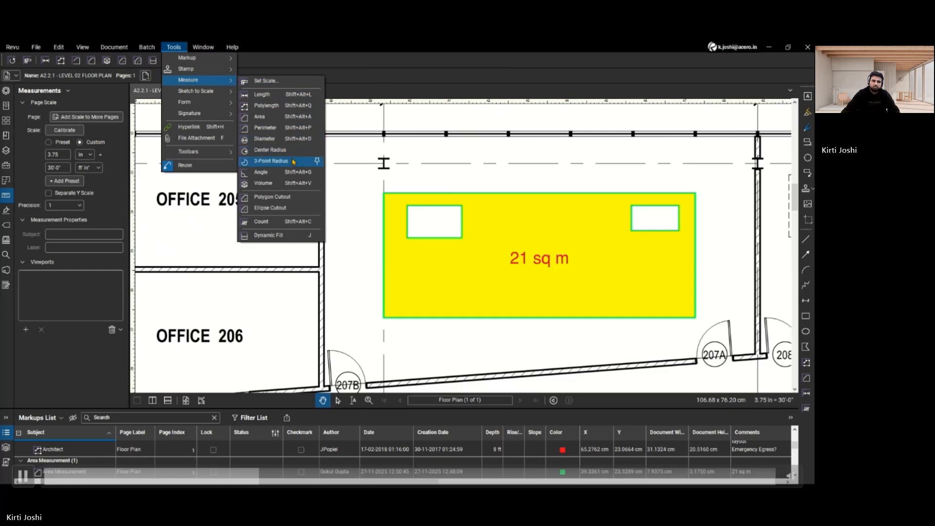
left_click(496, 180)
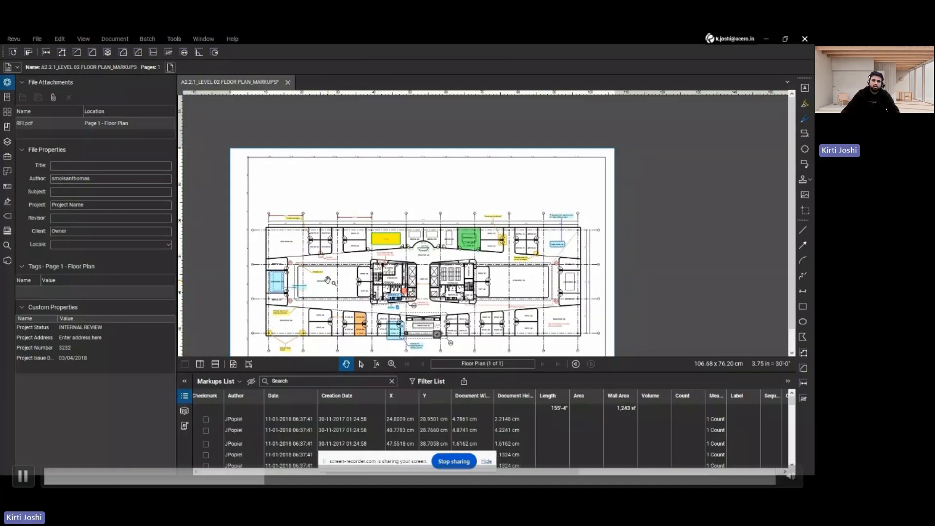
Step: Draw a stepped nine-segment polylength measurement about 68.5 m long in the blank area above the floor plan
scroll(487, 273, "up", 3)
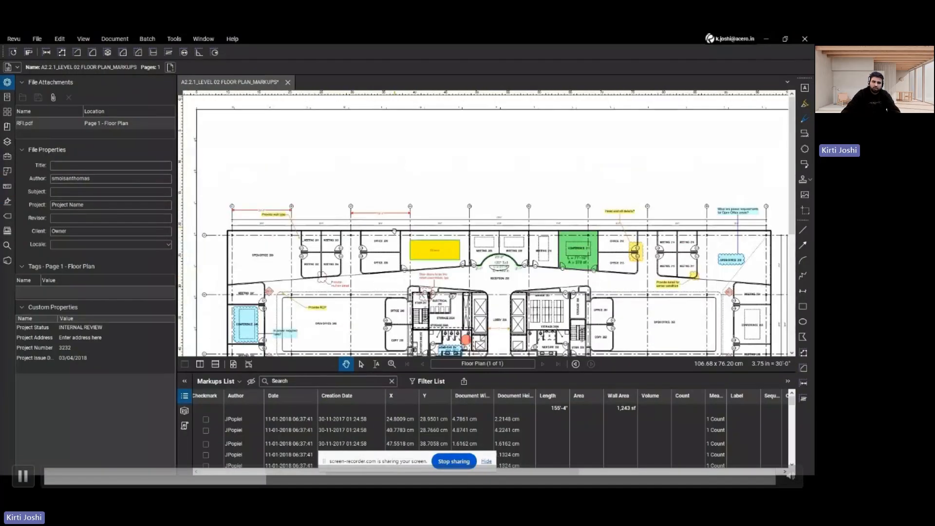
scroll(404, 199, "up", 3)
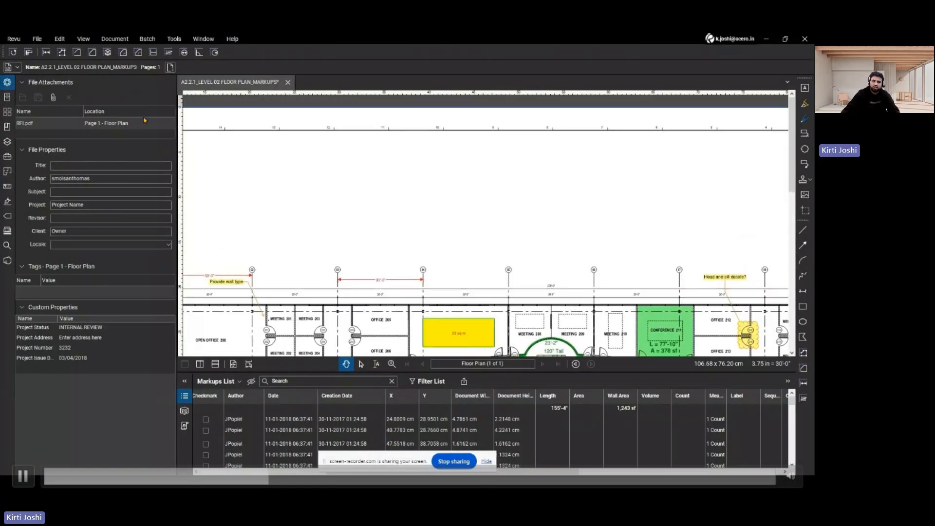
left_click(164, 40)
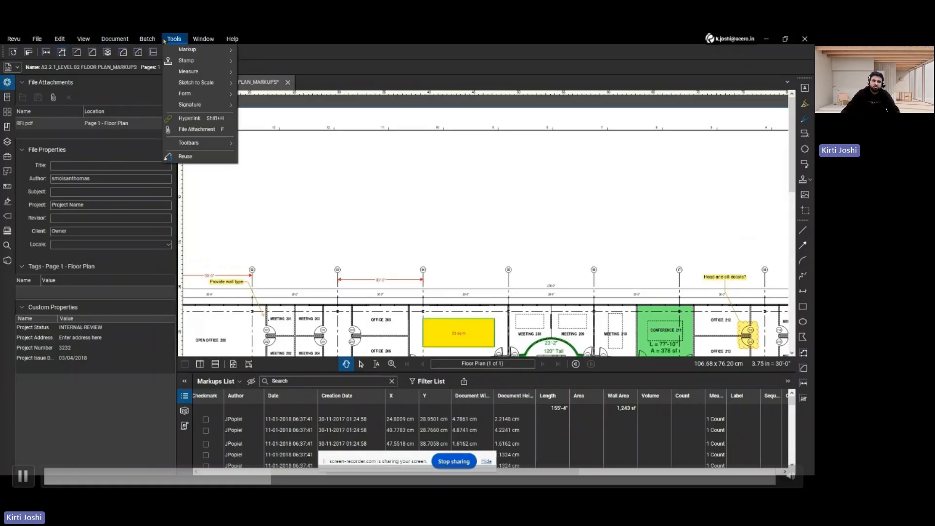
mouse_move(204, 72)
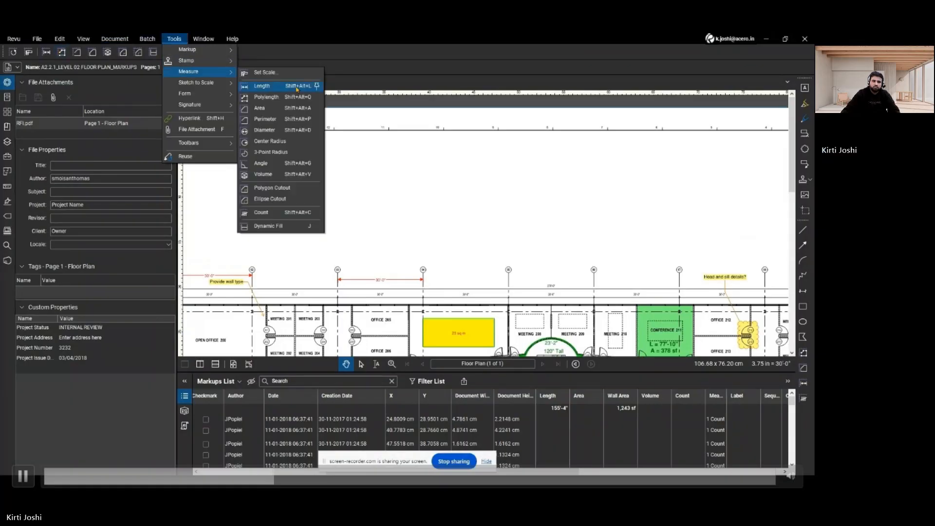
left_click(284, 102)
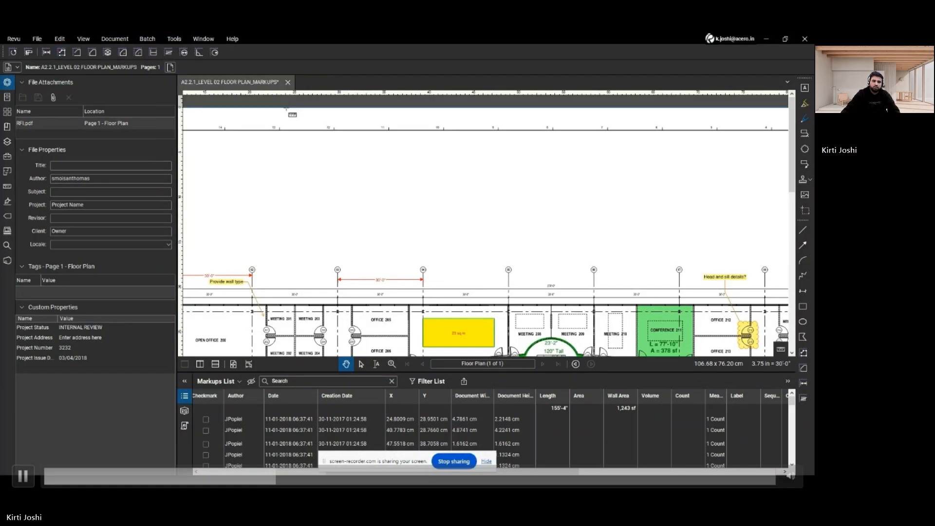
left_click(262, 197)
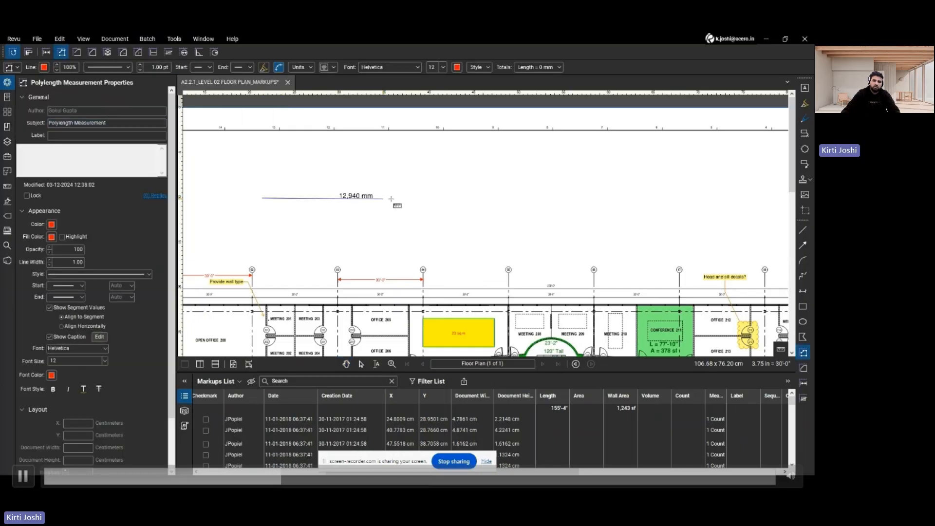
left_click(413, 199)
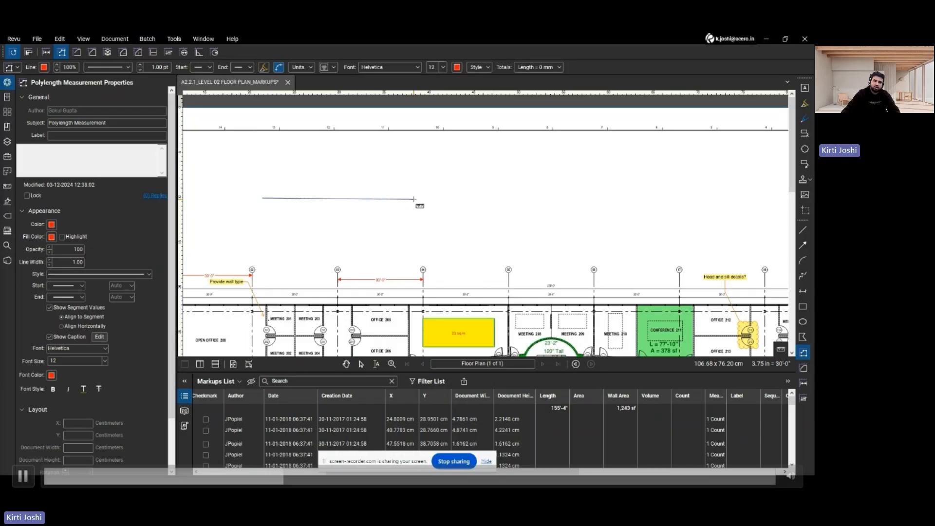
left_click(414, 167)
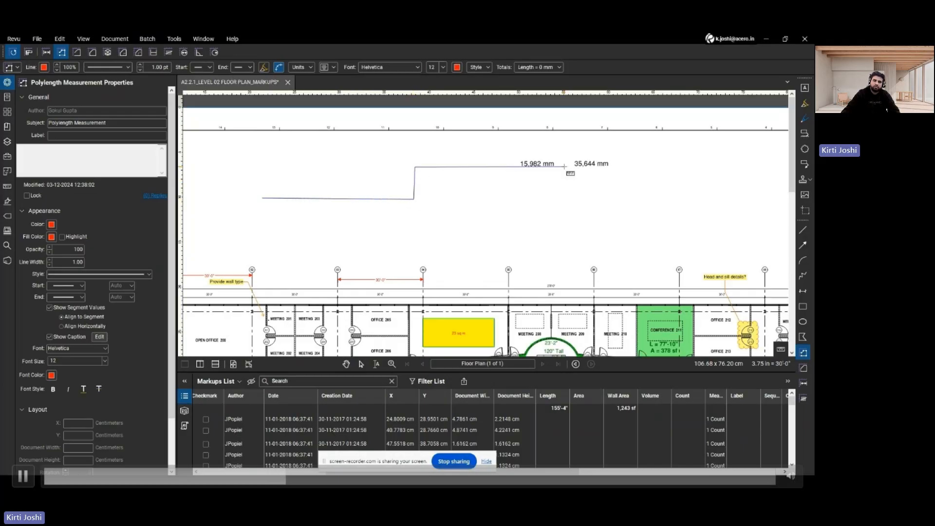
left_click(565, 167)
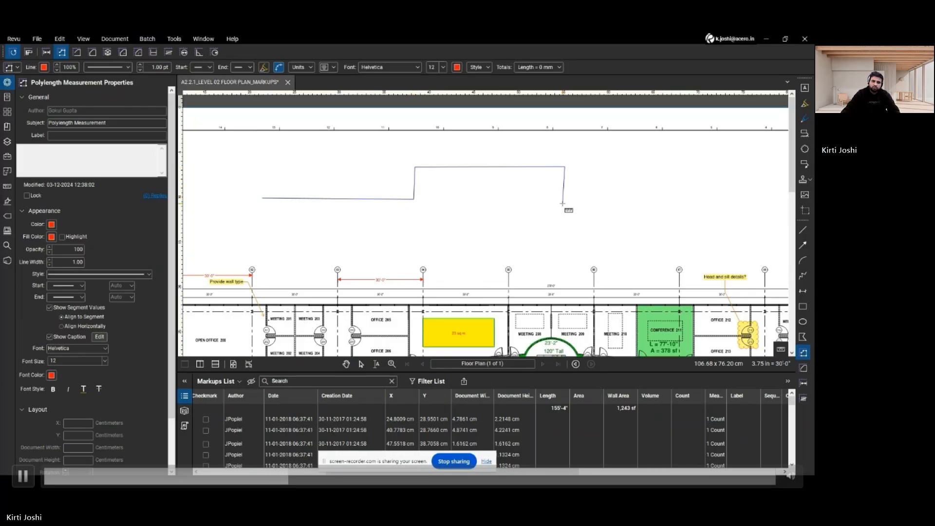
left_click(563, 204)
left_click(656, 204)
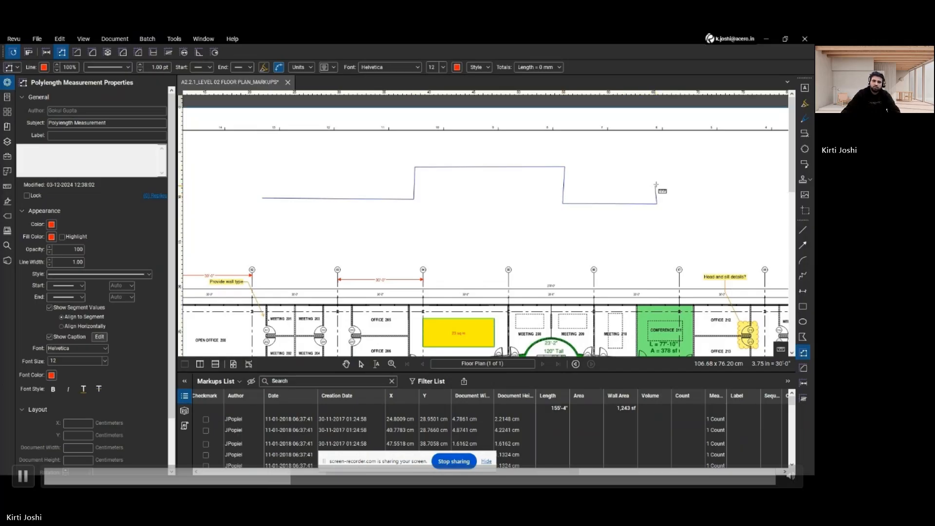
left_click(659, 178)
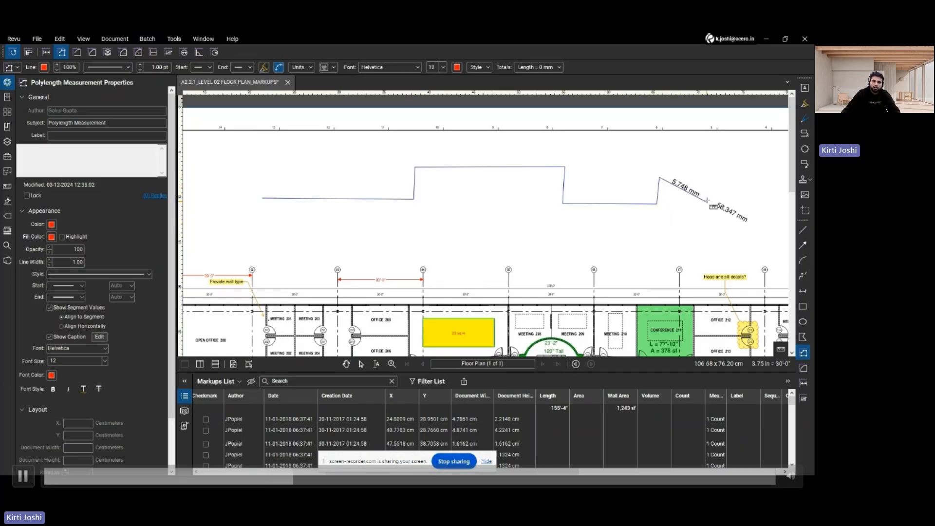
left_click(705, 177)
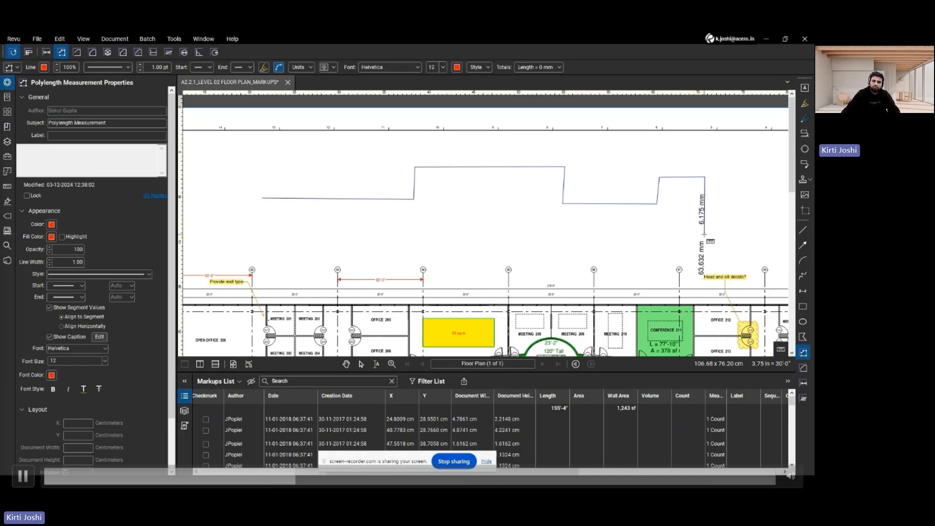
left_click(705, 235)
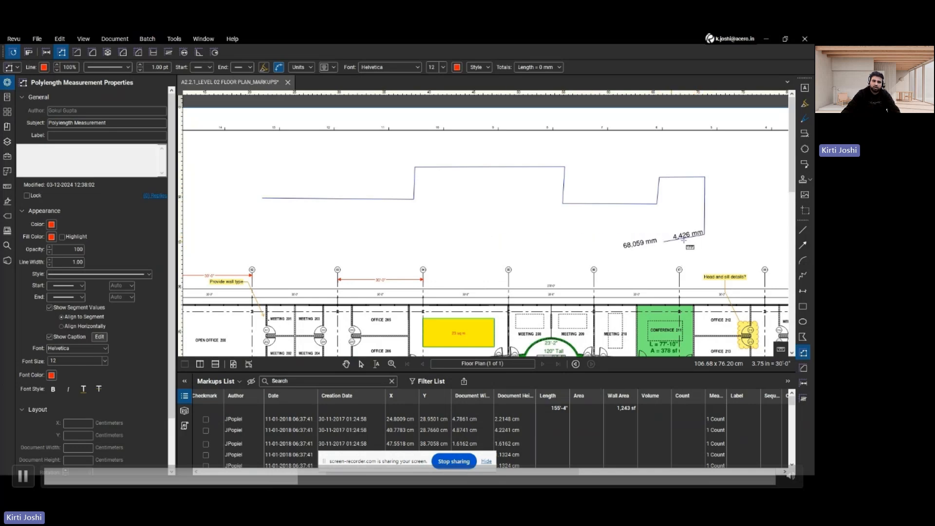
double_click(749, 234)
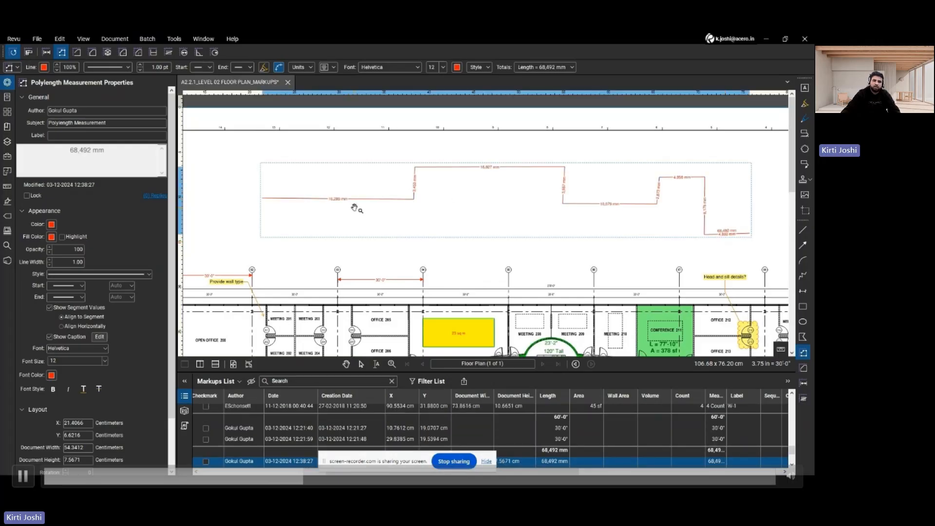
key("Escape")
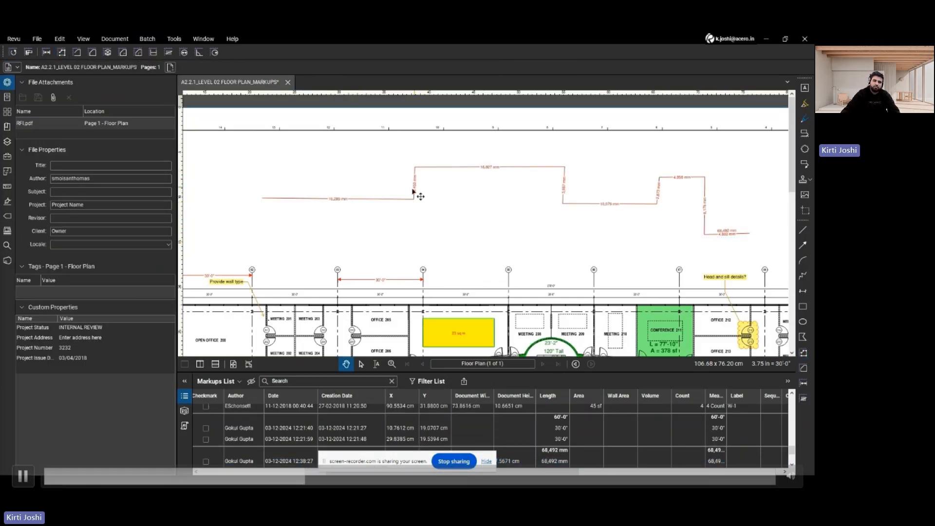
Step: Turn off the segment values on the stepped polylength measurement, keeping its total-length caption
left_click(295, 198)
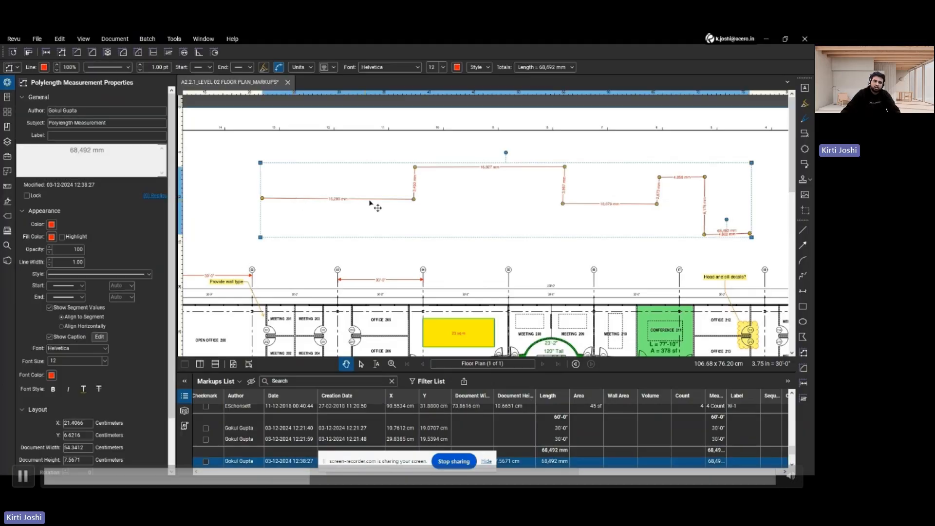
left_click(49, 308)
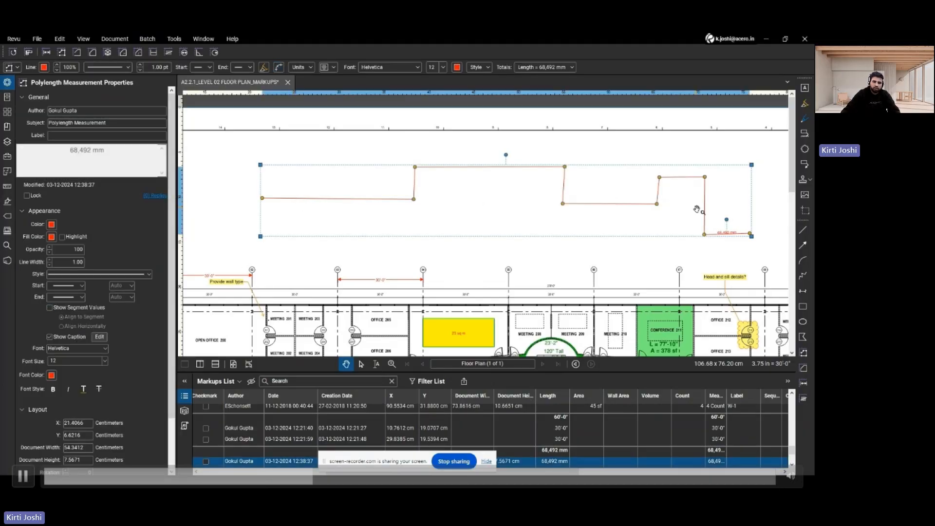
left_click(670, 227)
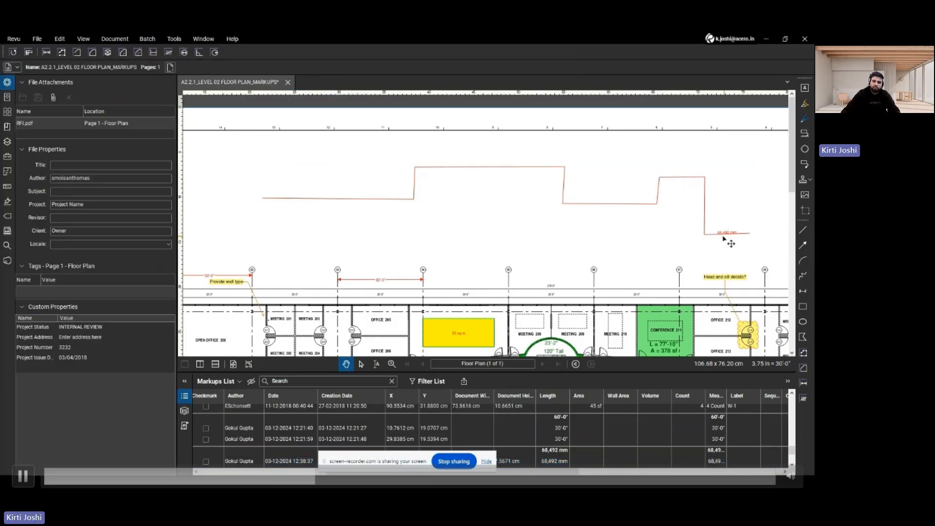
Step: Enlarge the caption font of the stepped polylength measurement, trying size 16 before setting it to 26
left_click(301, 200)
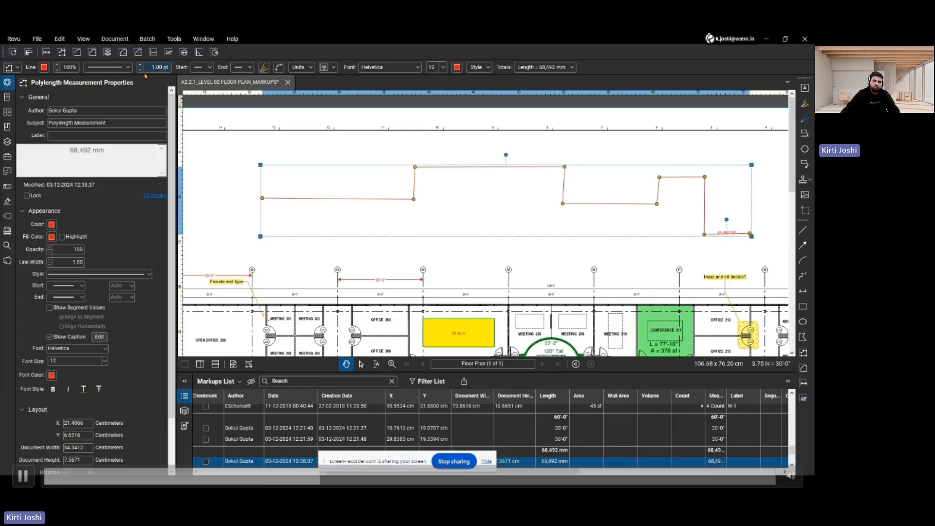
left_click(442, 67)
left_click(439, 111)
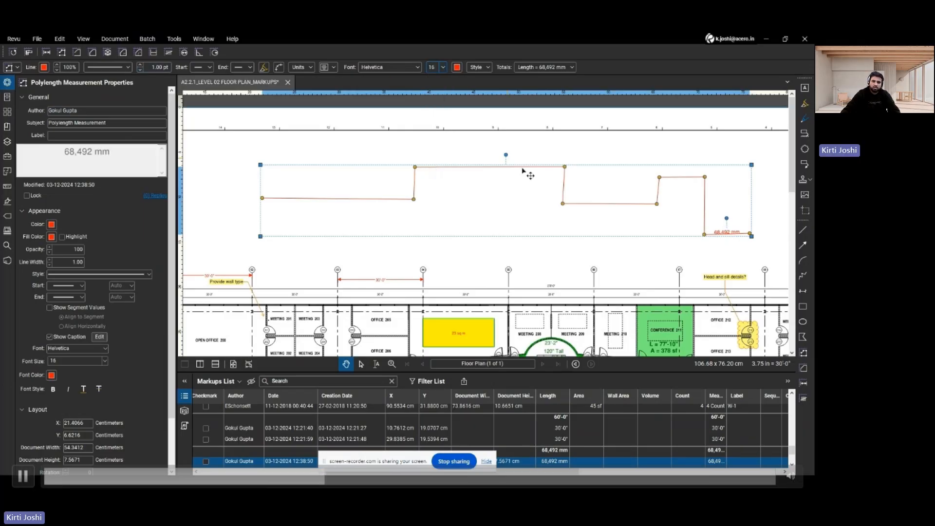
left_click(725, 217)
left_click(726, 234)
left_click(442, 68)
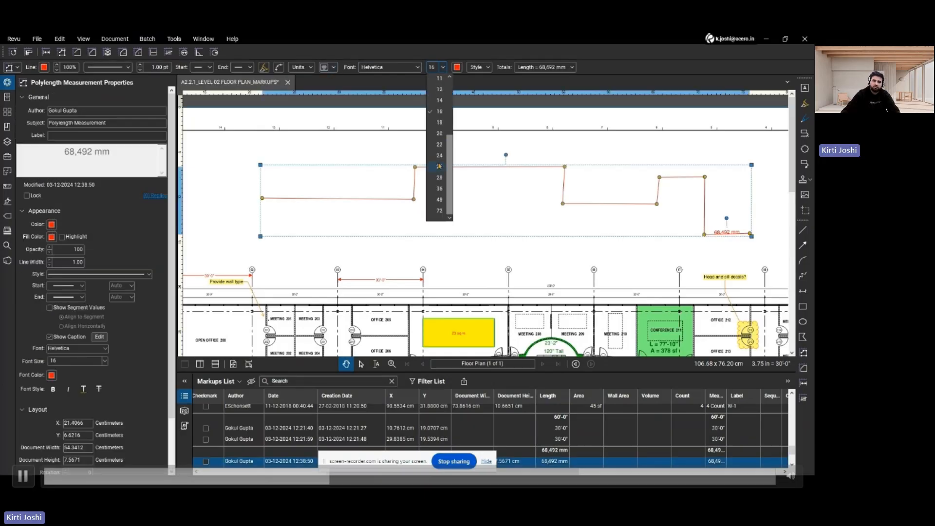
left_click(440, 167)
left_click(750, 207)
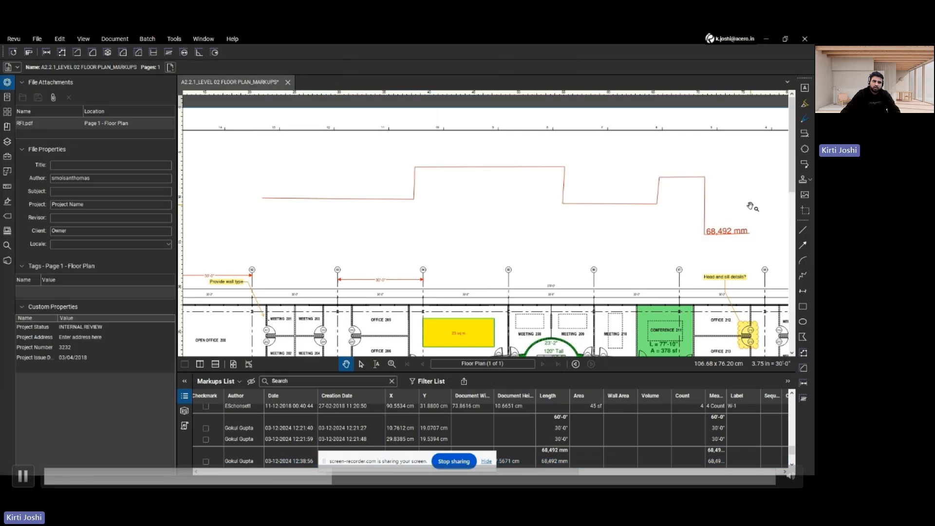
Step: Label the stepped polylength measurement "Pipe"
left_click(725, 233)
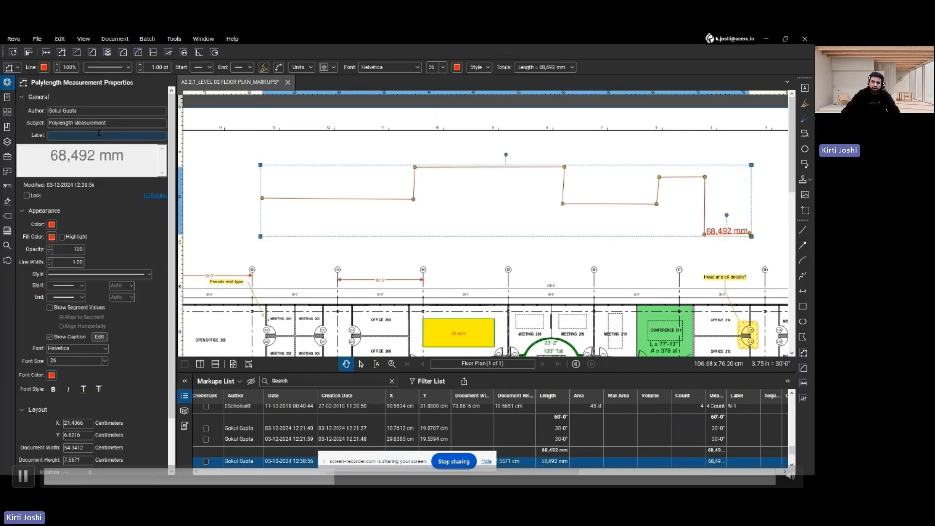
type("Pipe")
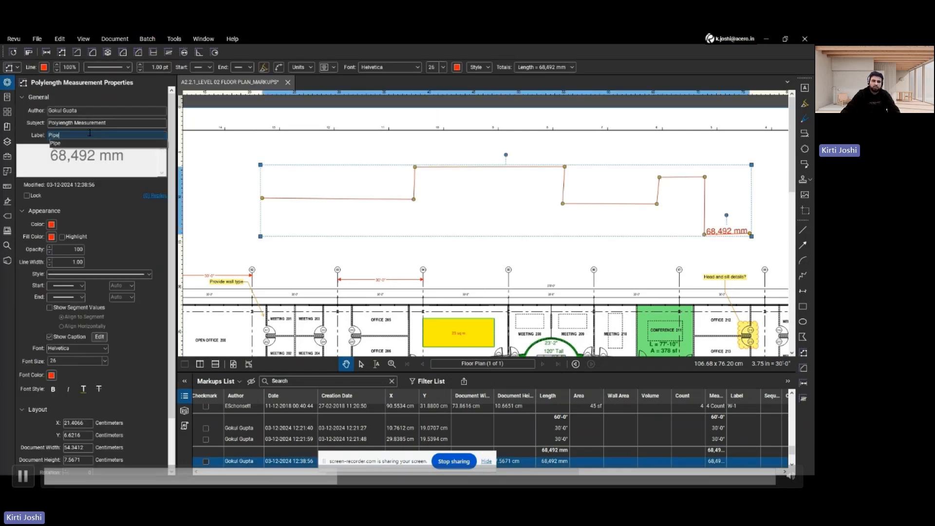
key("Return")
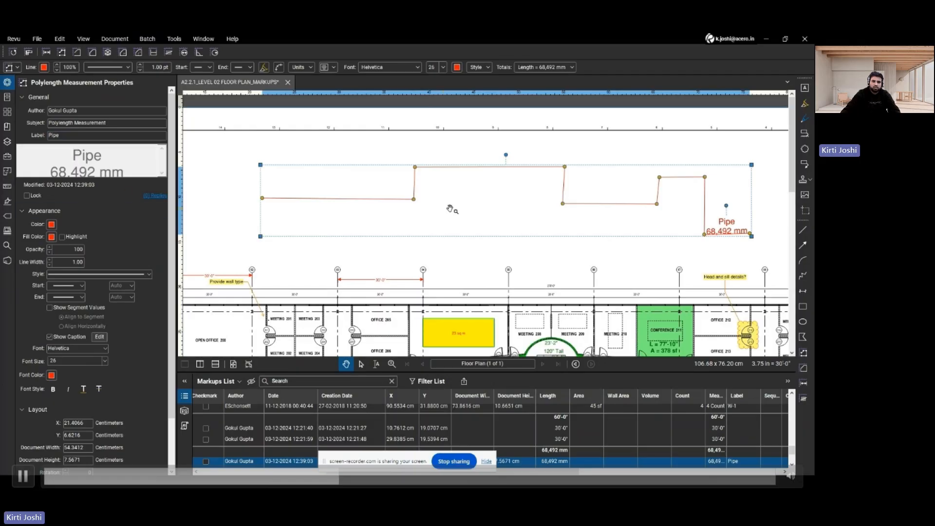
left_click(652, 260)
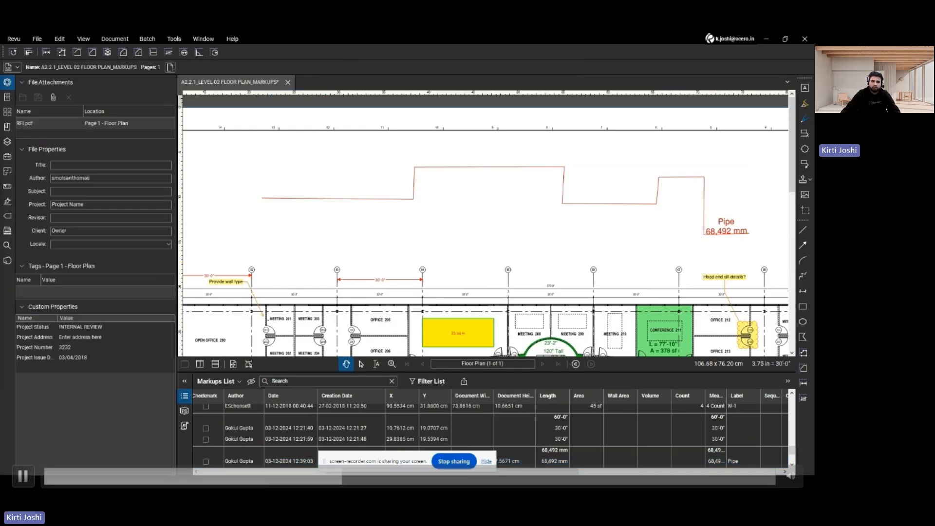
Step: Turn the segment values of the Pipe polylength measurement on and off again
left_click(734, 237)
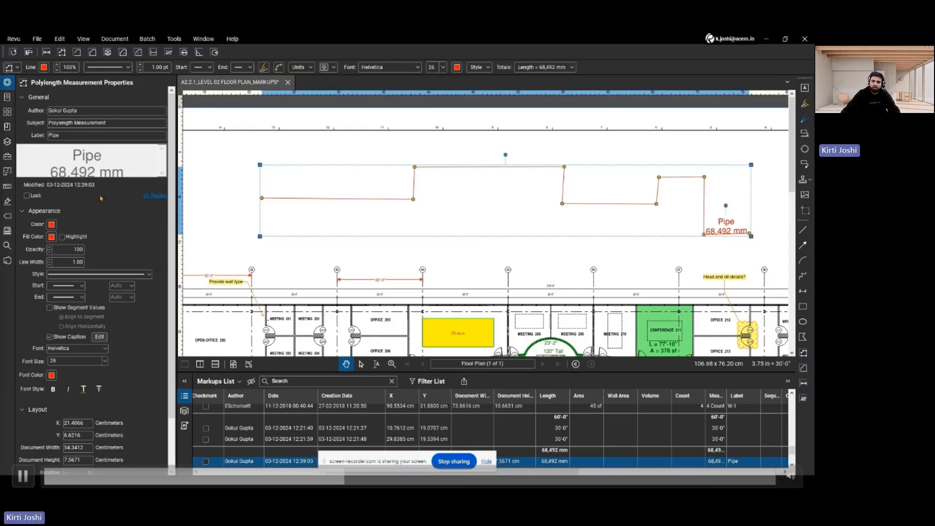
left_click(49, 308)
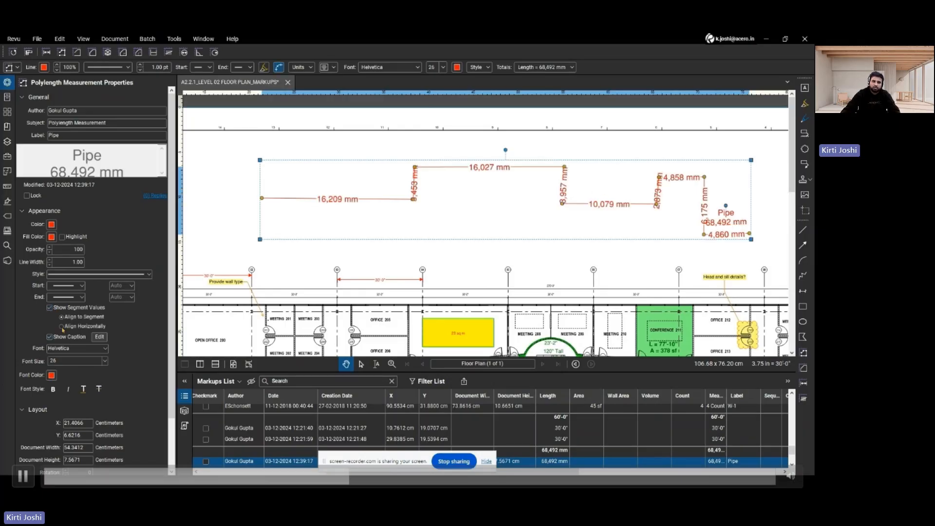
left_click(50, 307)
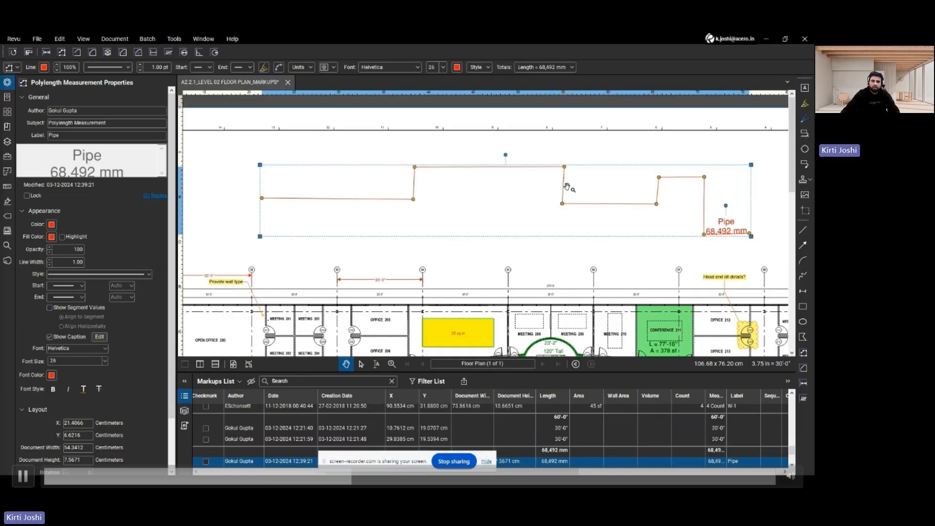
Step: Split the Pipe polylength measurement into separate measurements at all of its vertices
left_click(616, 157)
left_click(564, 184)
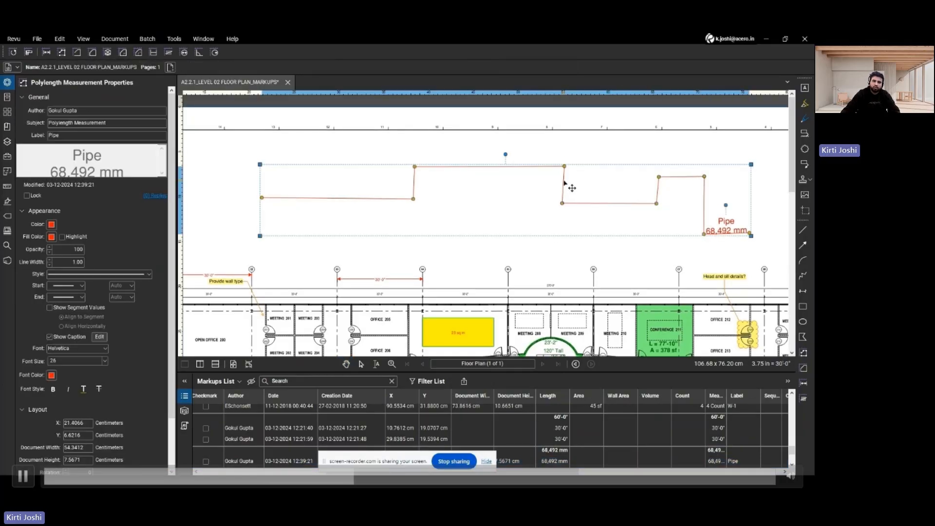
right_click(563, 184)
mouse_move(611, 299)
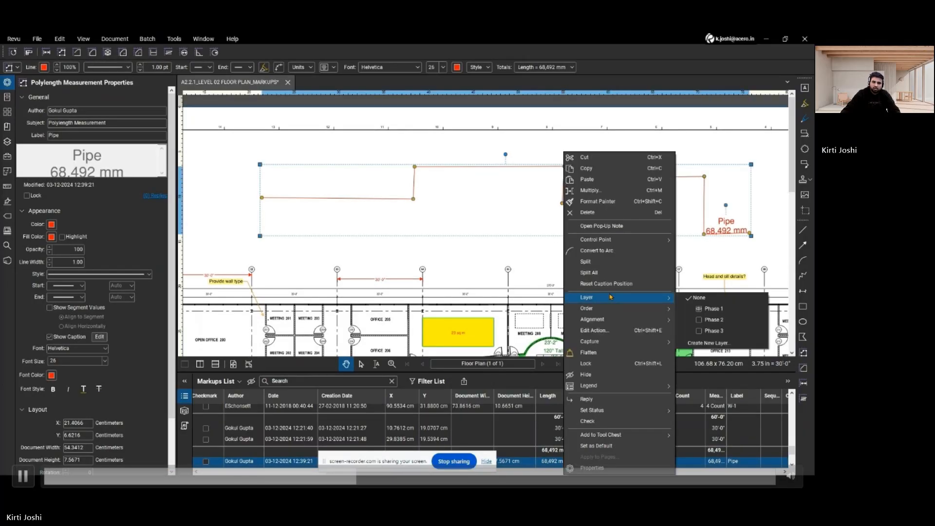
left_click(593, 277)
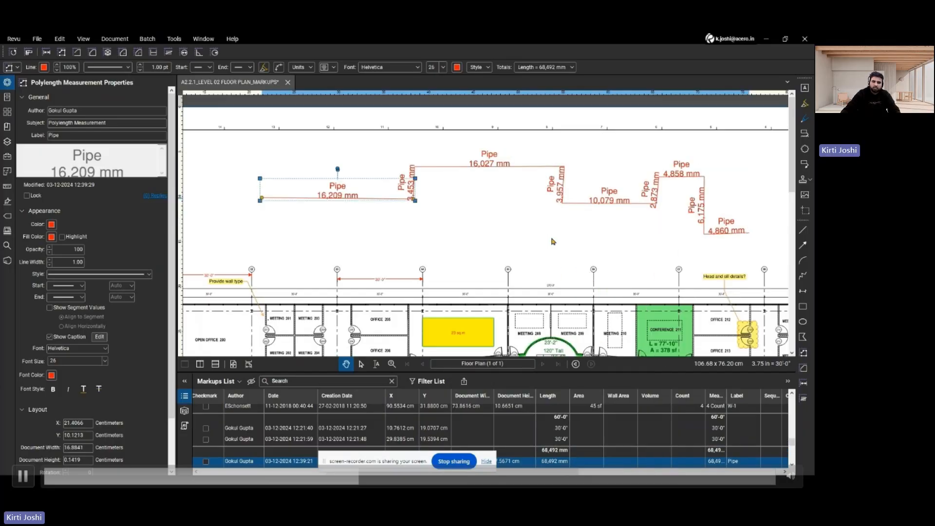
Step: Select several of the split Pipe segments one by one to inspect their individual lengths
left_click(371, 209)
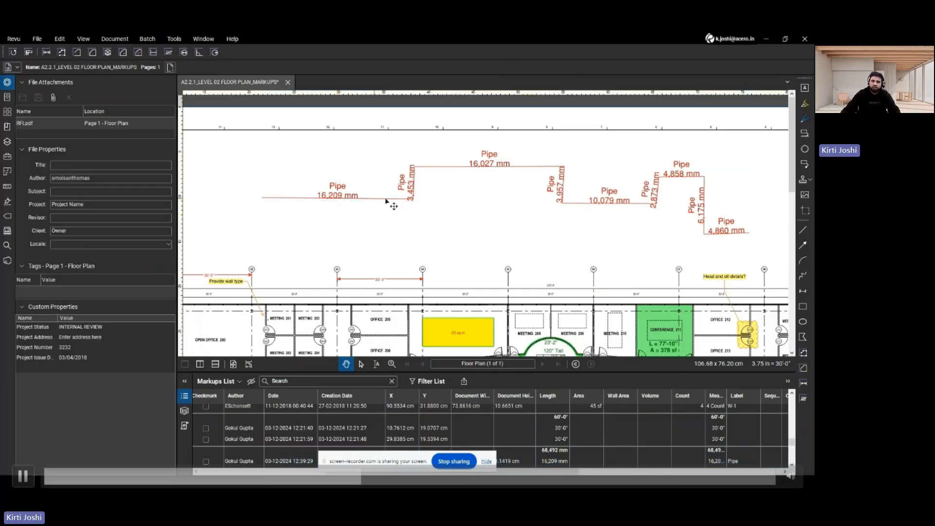
left_click(451, 170)
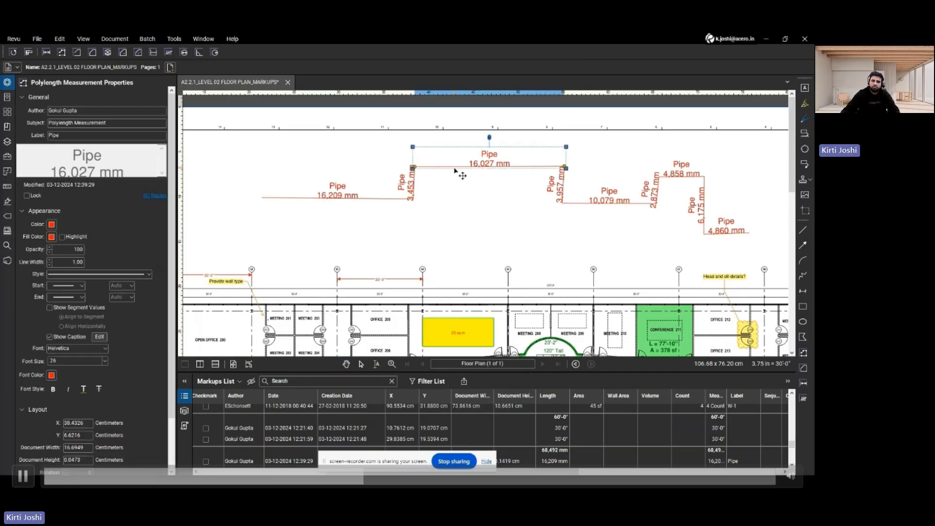
left_click(414, 188)
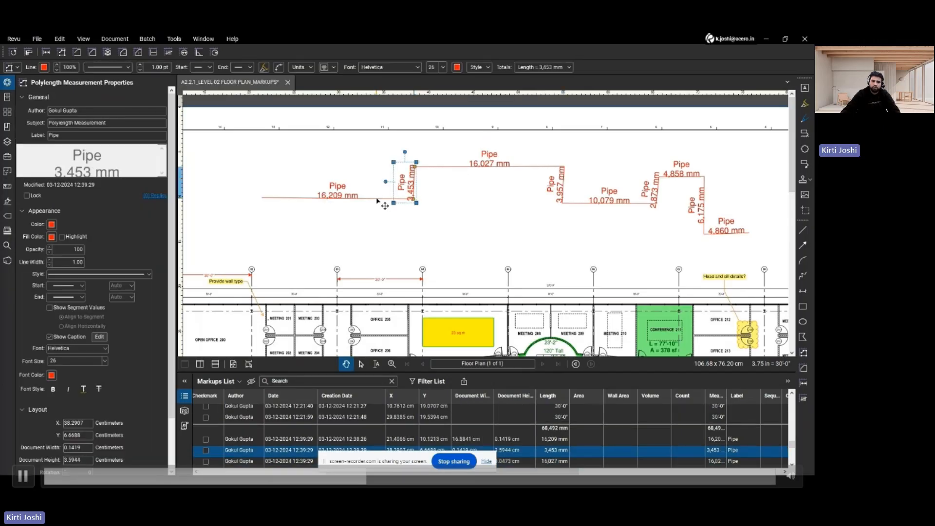
left_click(383, 198)
left_click(563, 191)
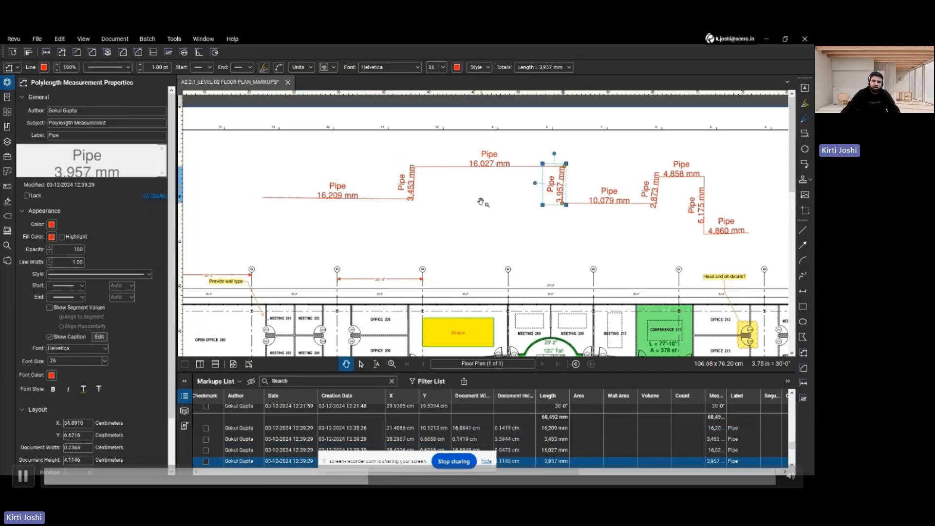
left_click(482, 202)
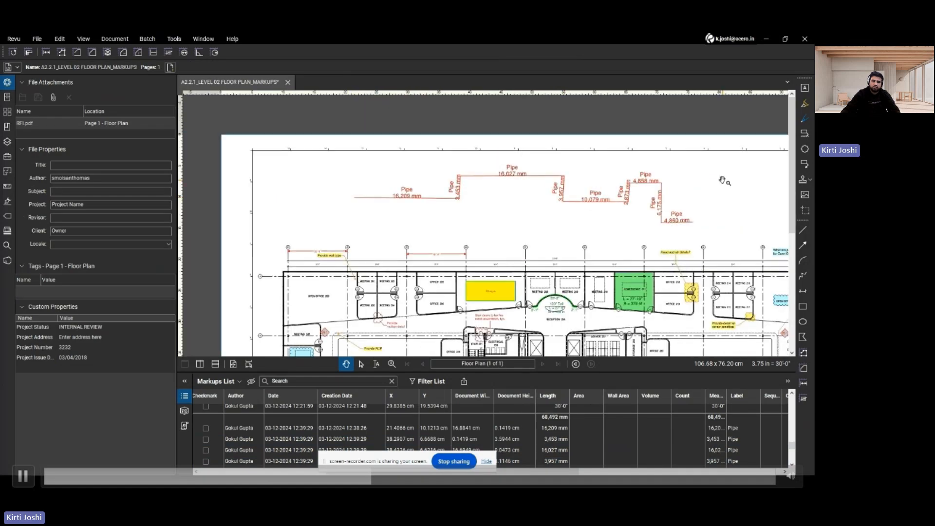
Step: Change the label of the first horizontal pipe segment to "Pipe dia 1"
scroll(710, 168, "down", 3)
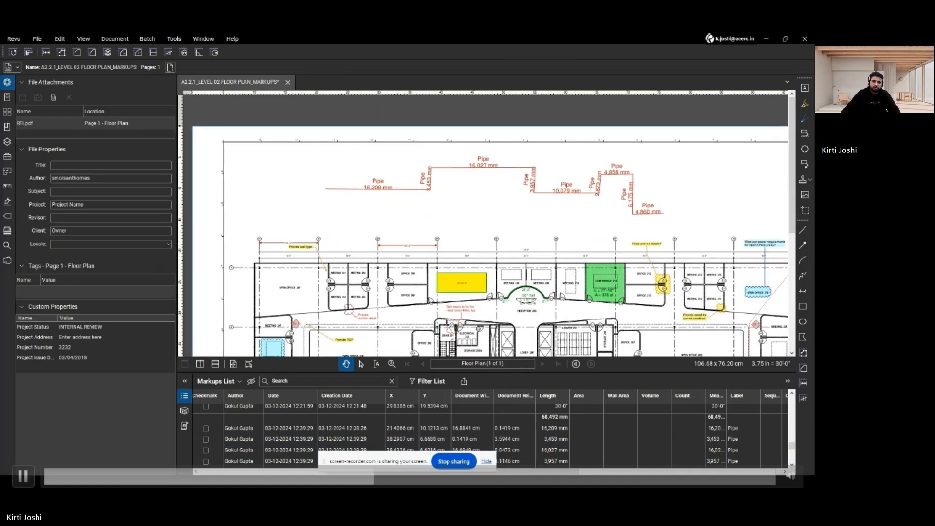
left_click(378, 189)
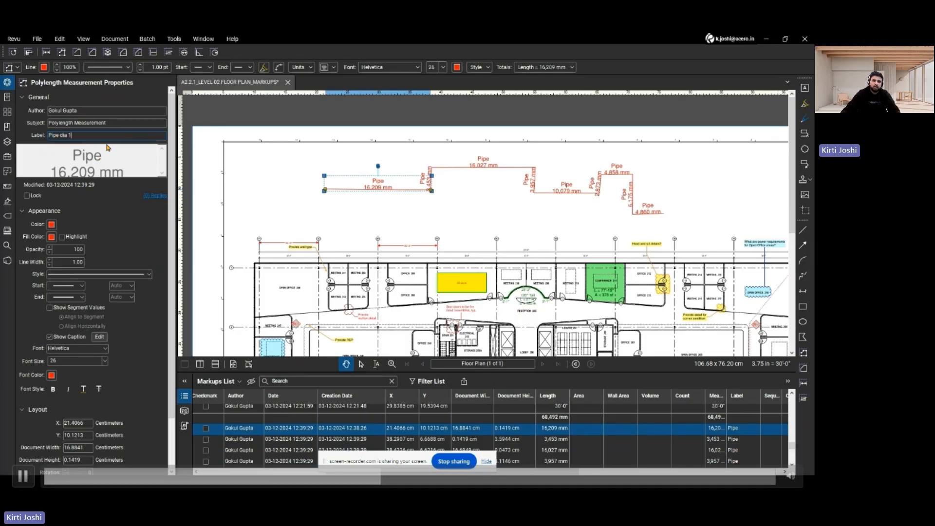
key("Return")
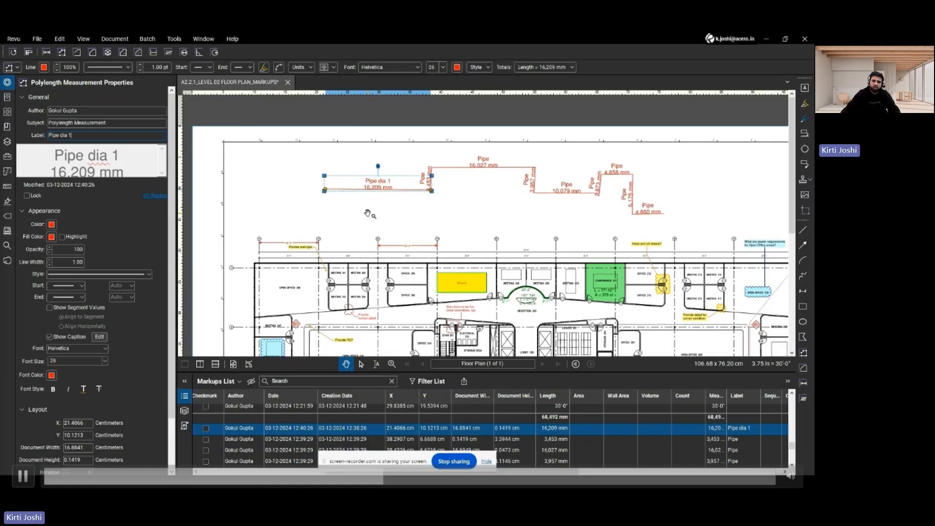
left_click(370, 212)
Step: Change the label of the short vertical segment beside Pipe dia 1 to "Pipe dia 2"
left_click(426, 181)
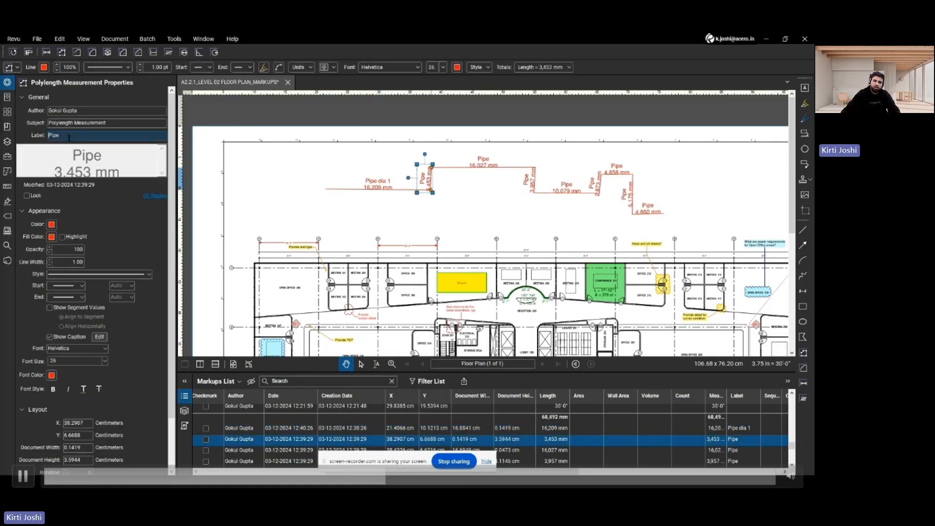
left_click(71, 135)
type("dia 2")
key("Return")
left_click(367, 177)
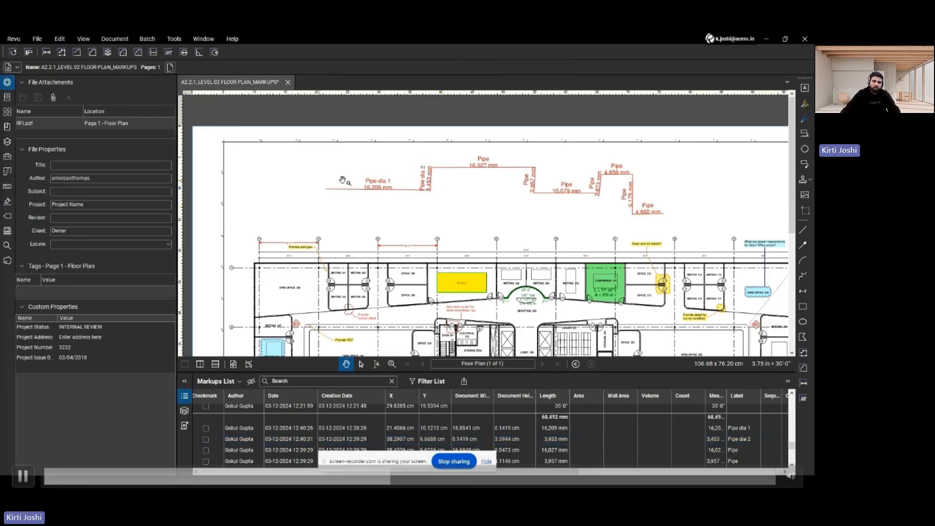
Step: Clear the label of the vertical segment beside Pipe dia 1
scroll(411, 184, "up", 2)
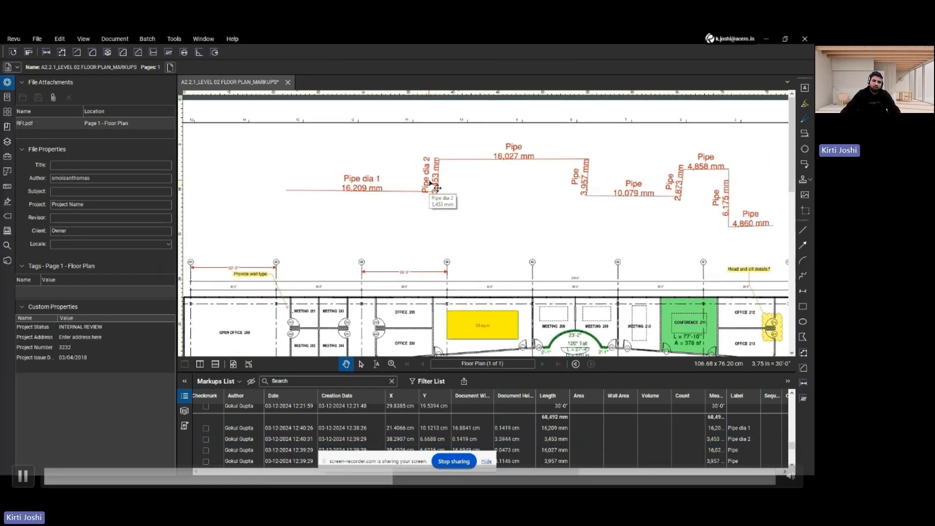
left_click(434, 187)
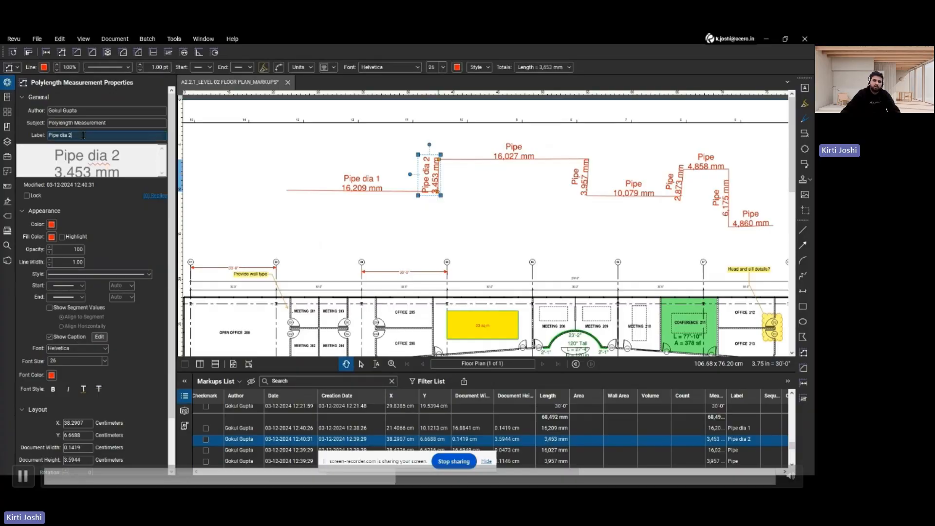
triple_click(84, 135)
key("BackSpace")
left_click(240, 206)
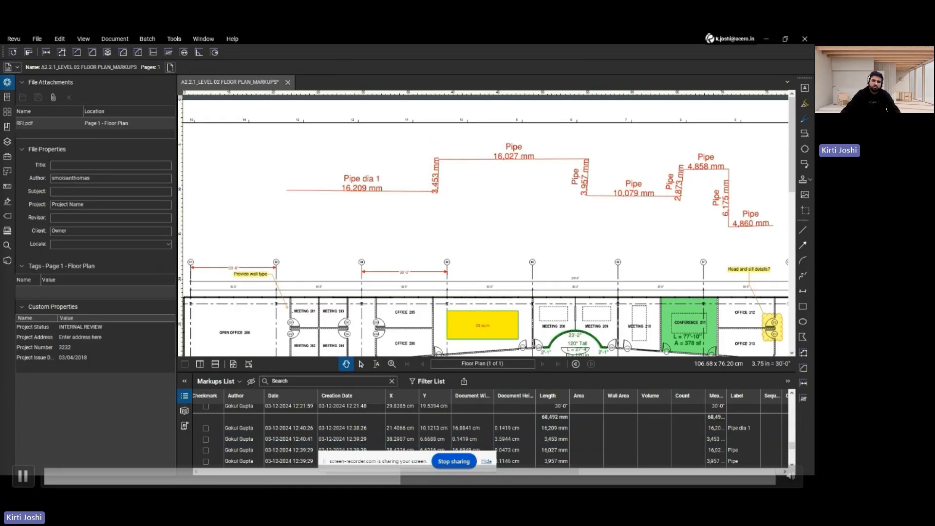
Step: Set the line width of the Pipe dia 1 segment to 10 pt and of the adjoining vertical segment to 5 pt
scroll(387, 187, "down", 1)
left_click(388, 186)
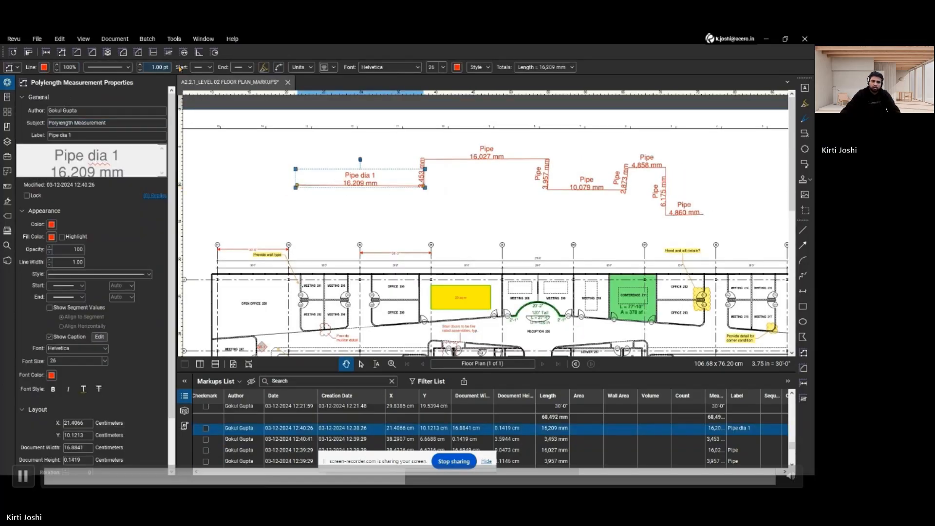
type("1")
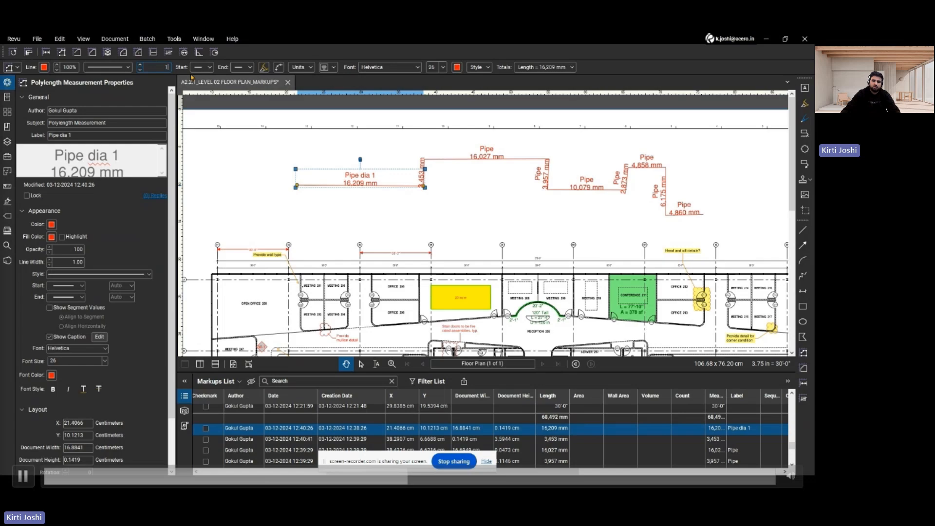
left_click(366, 213)
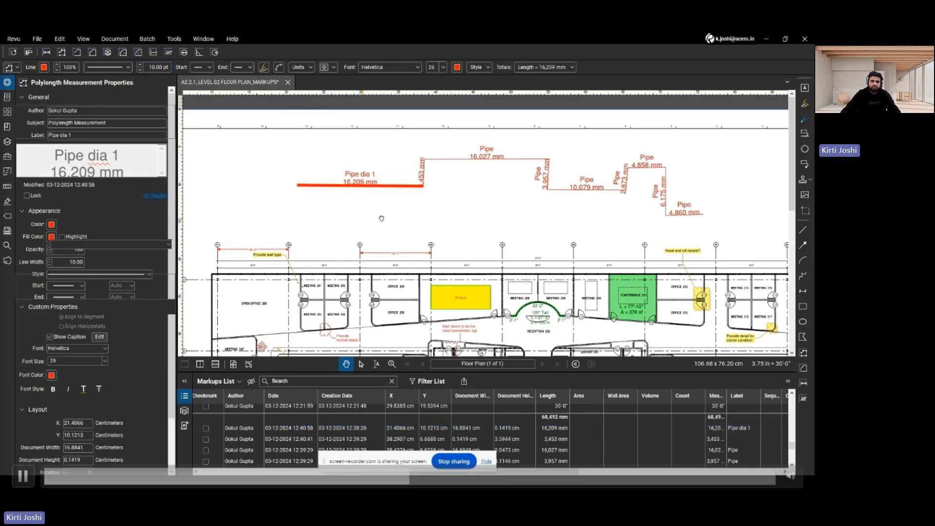
left_click(427, 182)
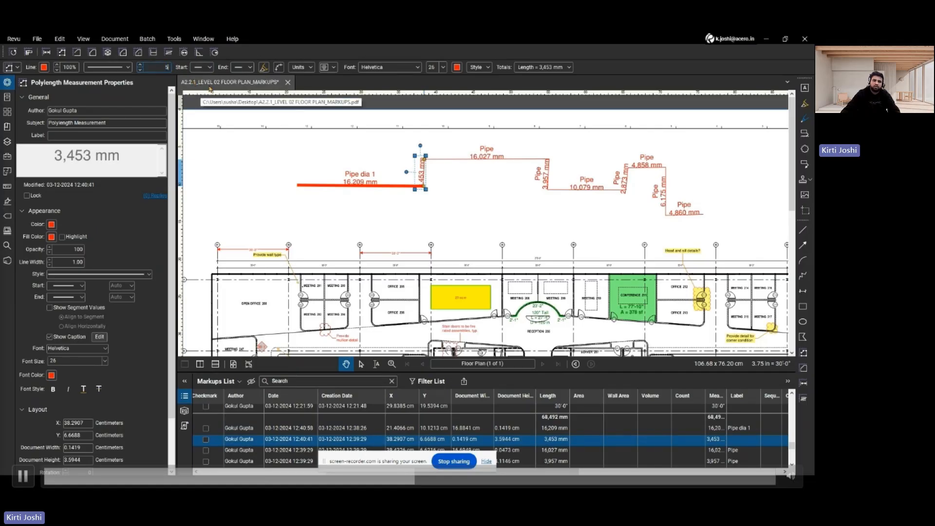
left_click(430, 188)
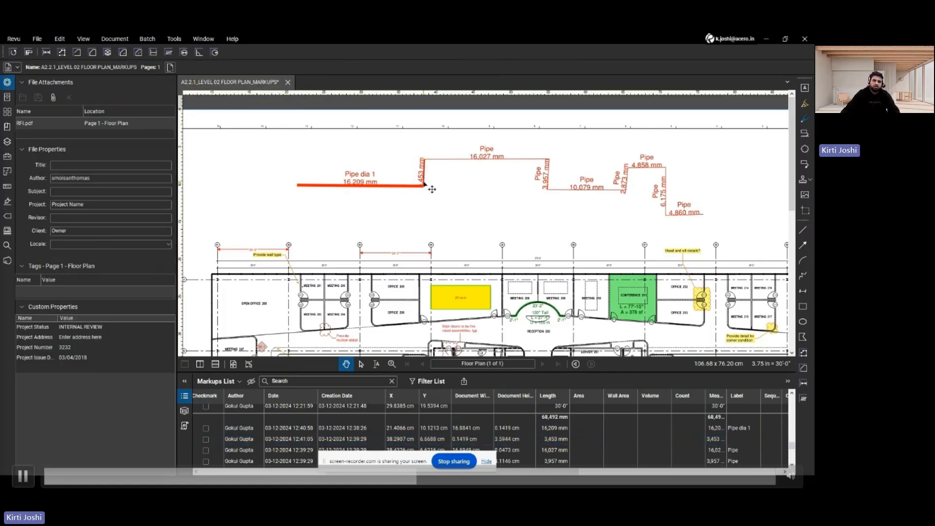
Step: Set the line width of the second horizontal pipe segment, 16,027 mm long, to 20 pt
left_click(449, 161)
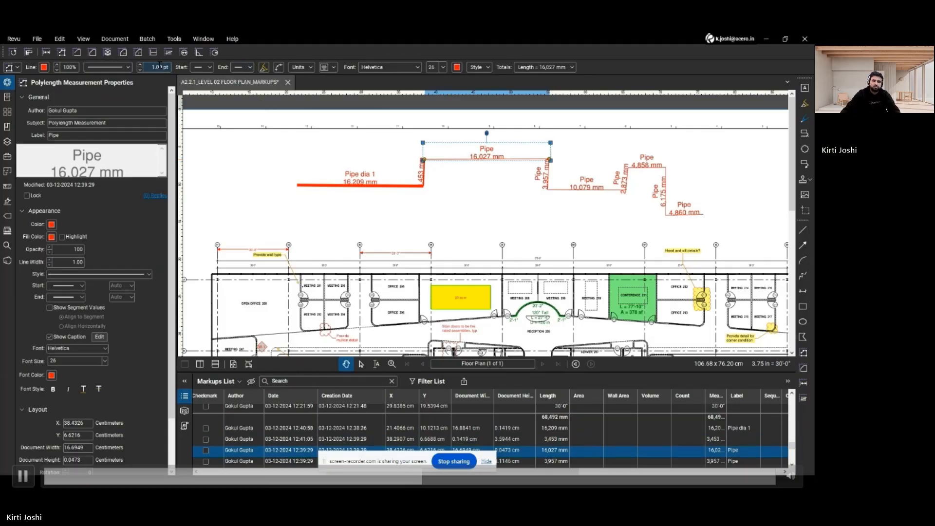
left_click(161, 67)
type("20")
left_click(449, 197)
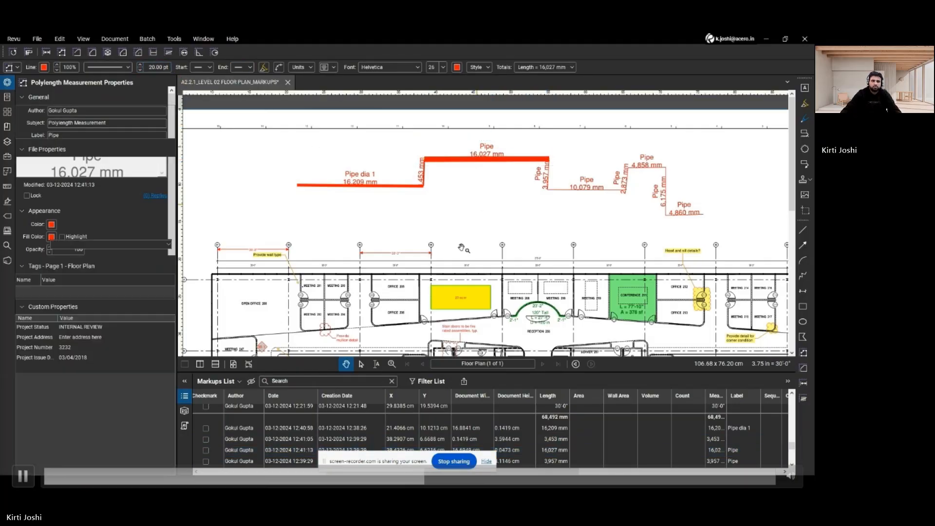
left_click(464, 161)
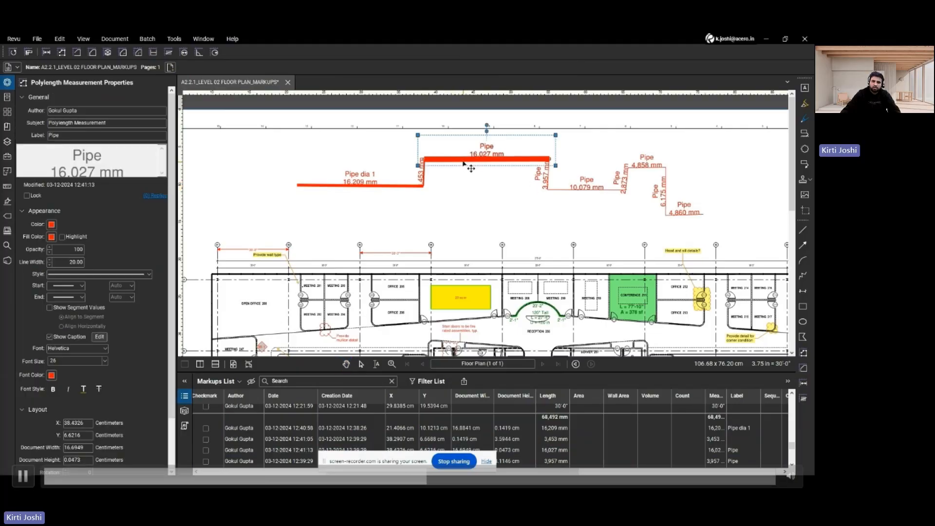
Step: Change the line color of the 16,027 mm horizontal pipe segment to green and of the adjoining 3,453 mm vertical segment to blue
left_click(44, 68)
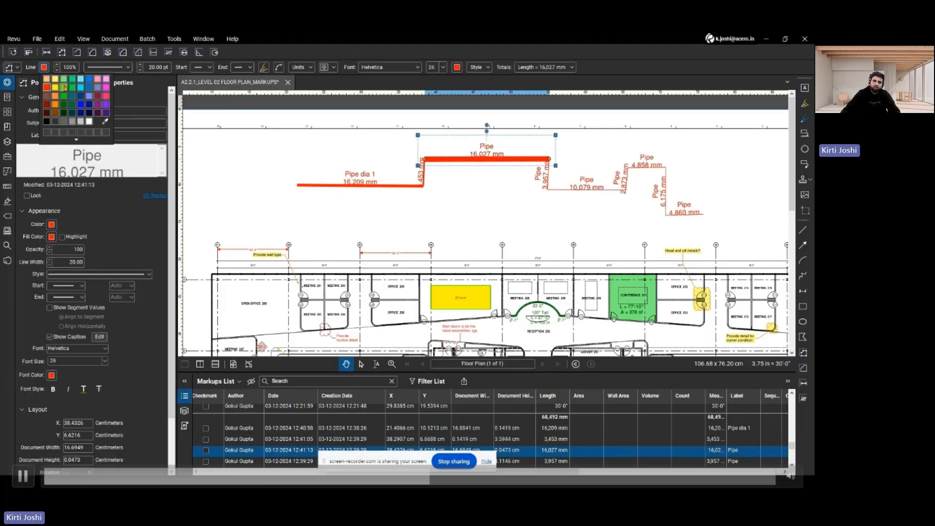
left_click(63, 88)
left_click(461, 198)
left_click(428, 184)
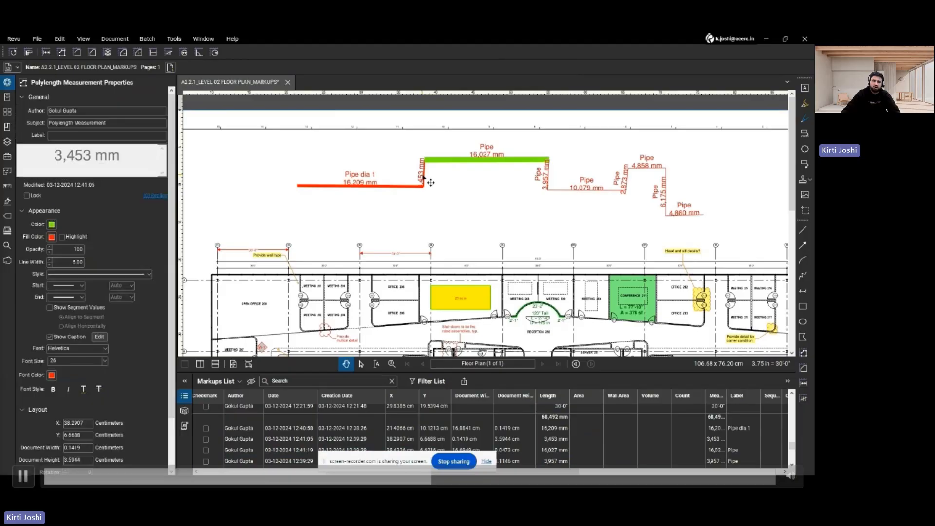
left_click(44, 67)
left_click(83, 103)
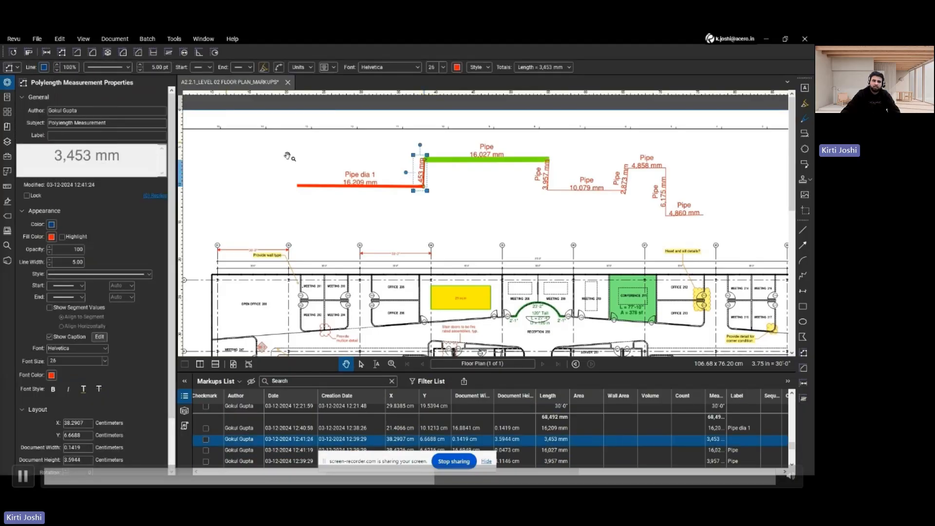
Step: Change the line color of the Pipe dia 1 segment to pink, trying yellow first
left_click(401, 194)
left_click(399, 193)
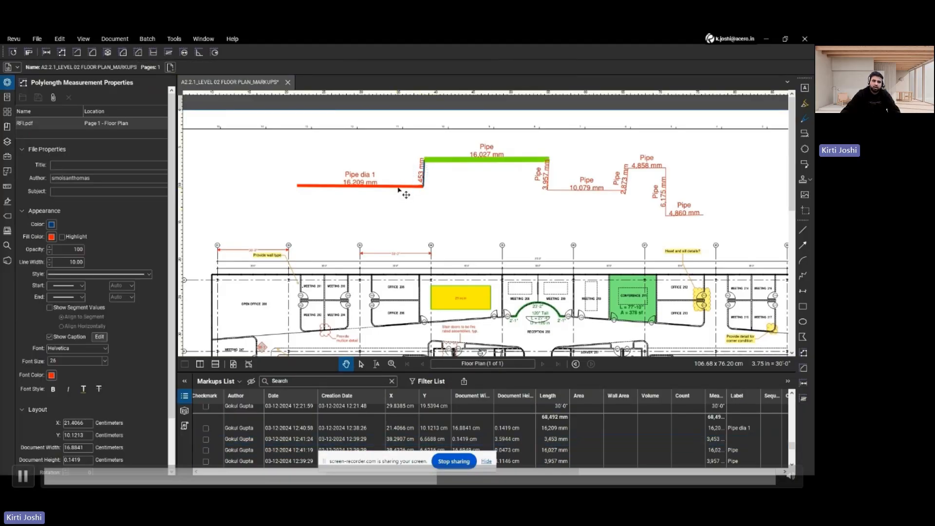
left_click(44, 68)
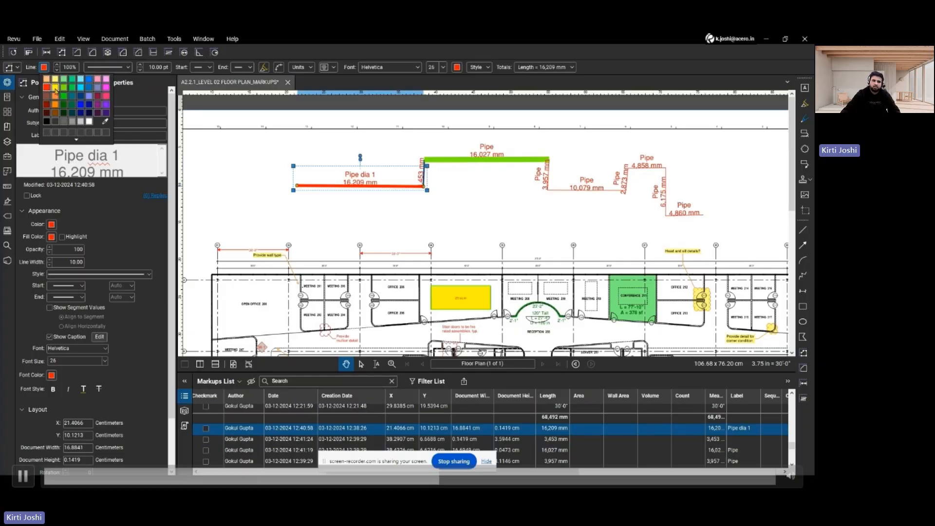
left_click(55, 88)
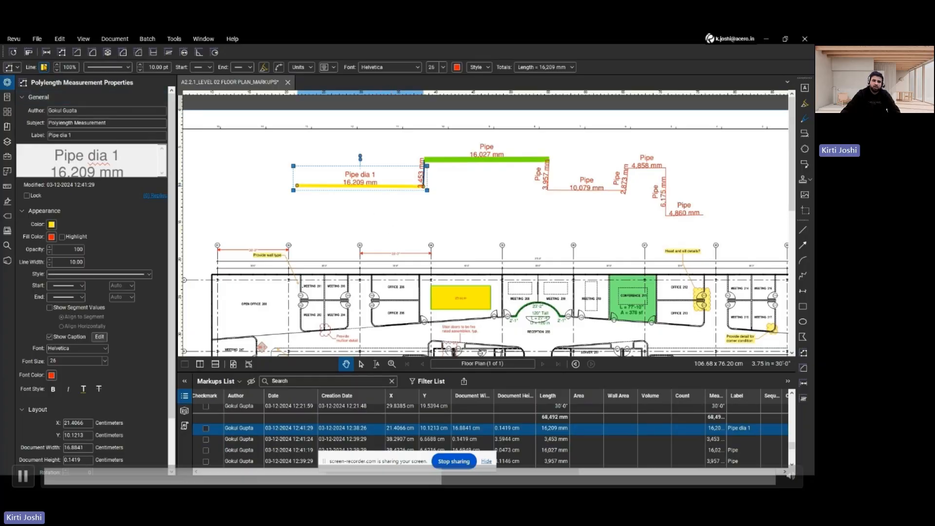
left_click(44, 67)
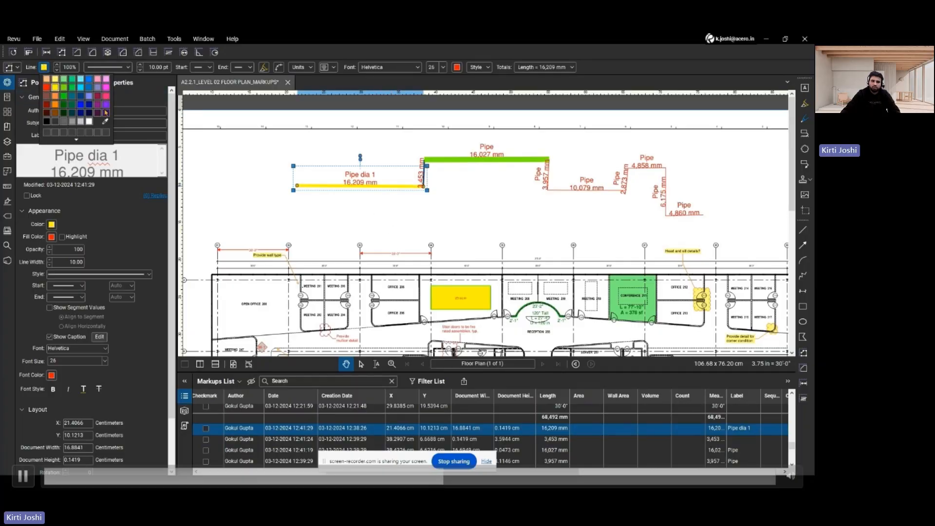
left_click(106, 79)
left_click(396, 215)
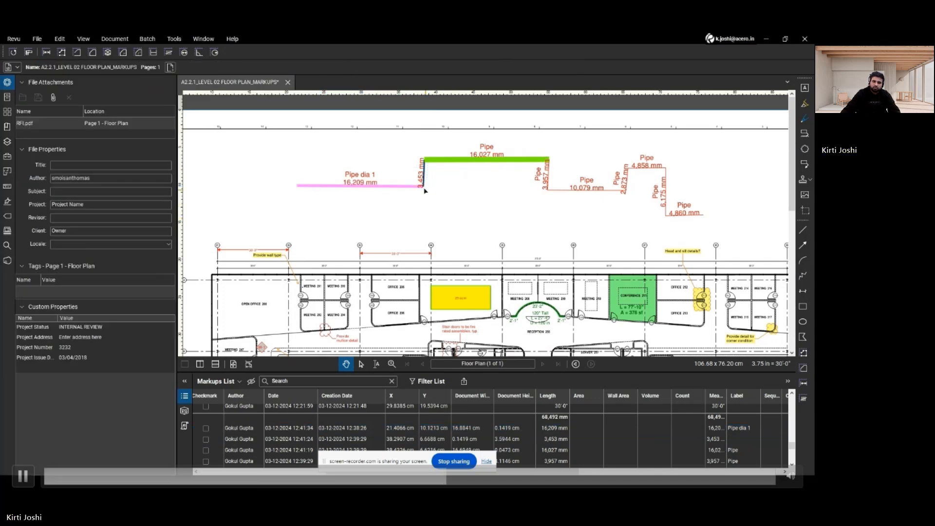
Step: Change the subject of the Pipe dia 1 segment to "Measurement 1"
scroll(431, 184, "up", 4)
scroll(431, 187, "down", 2)
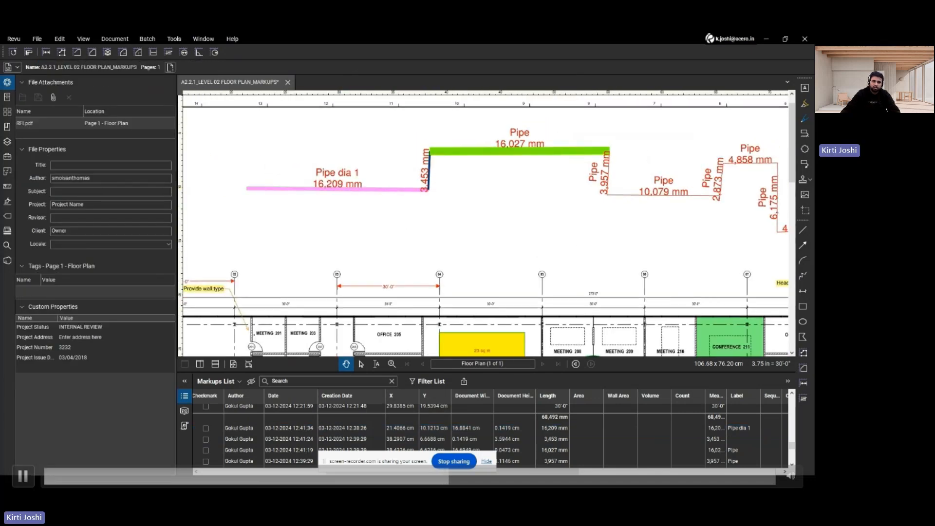
scroll(377, 207, "down", 2)
left_click(368, 199)
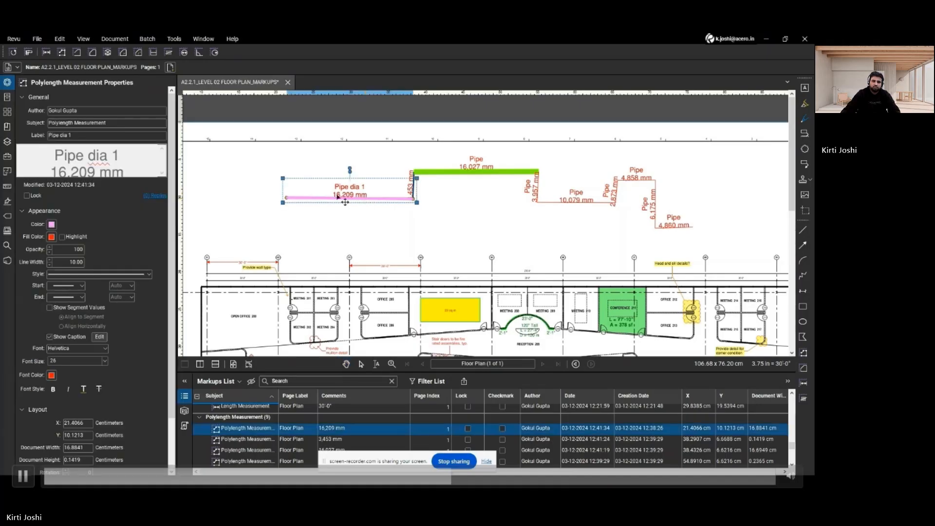
left_click(123, 123)
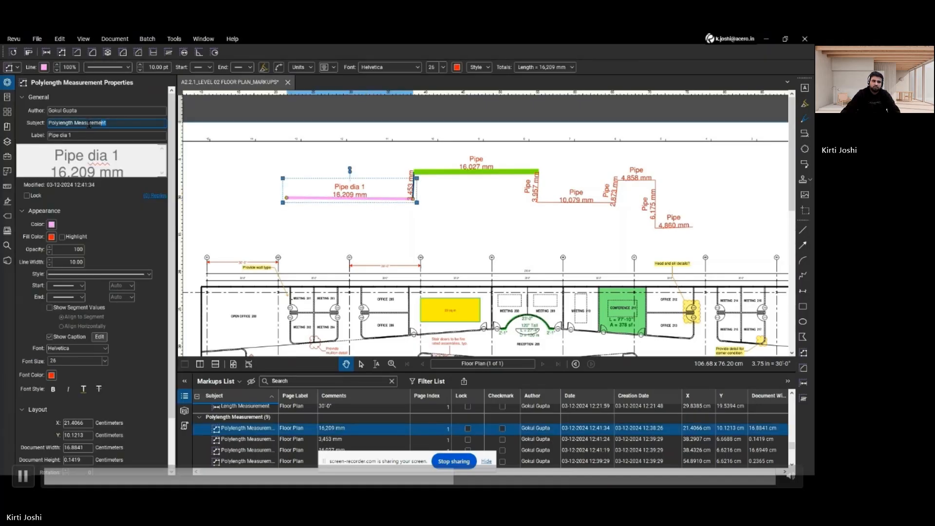
key("ctrl+a")
type("Me")
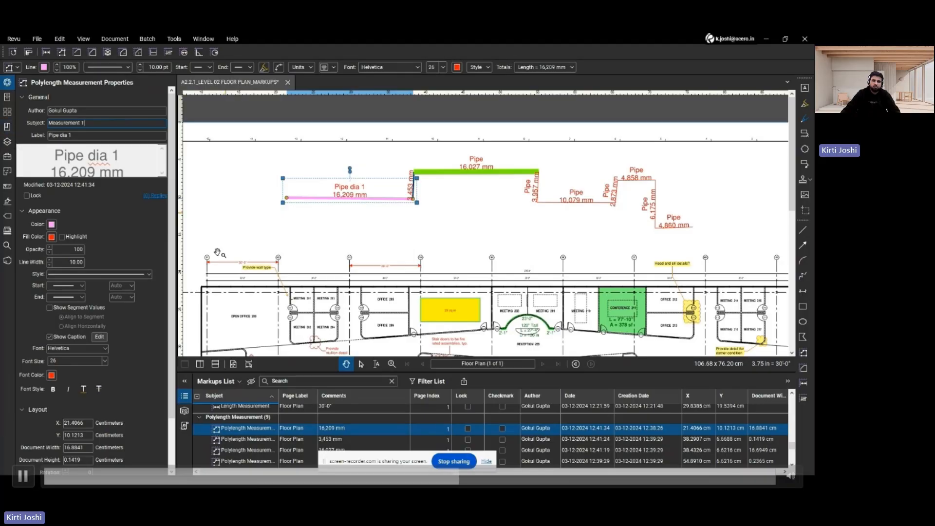
left_click(239, 429)
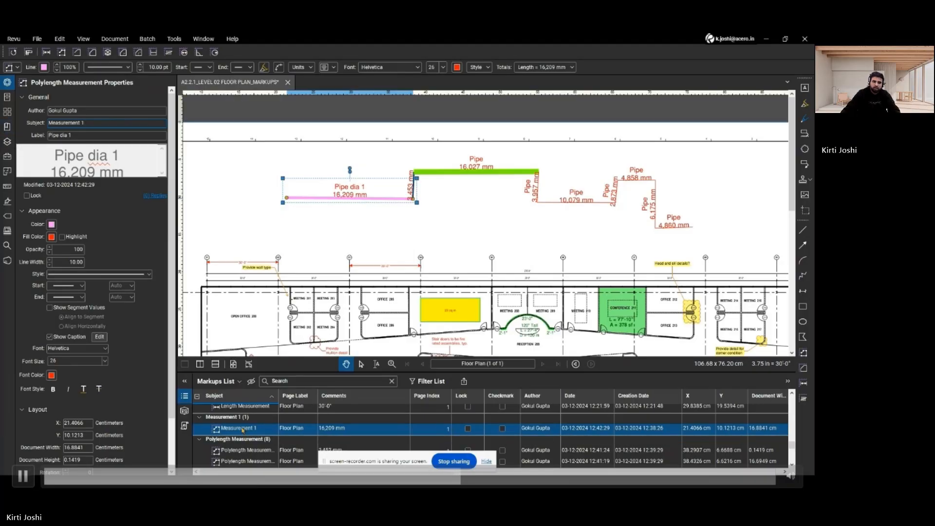
Step: Change the subject of the green horizontal pipe segment to "Polylength Measurement 2"
left_click(430, 172)
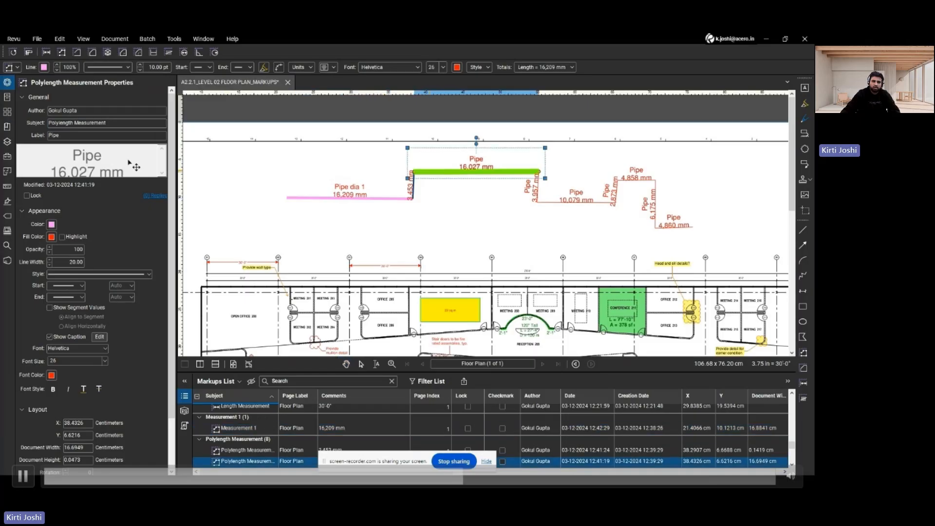
left_click(116, 122)
type("2")
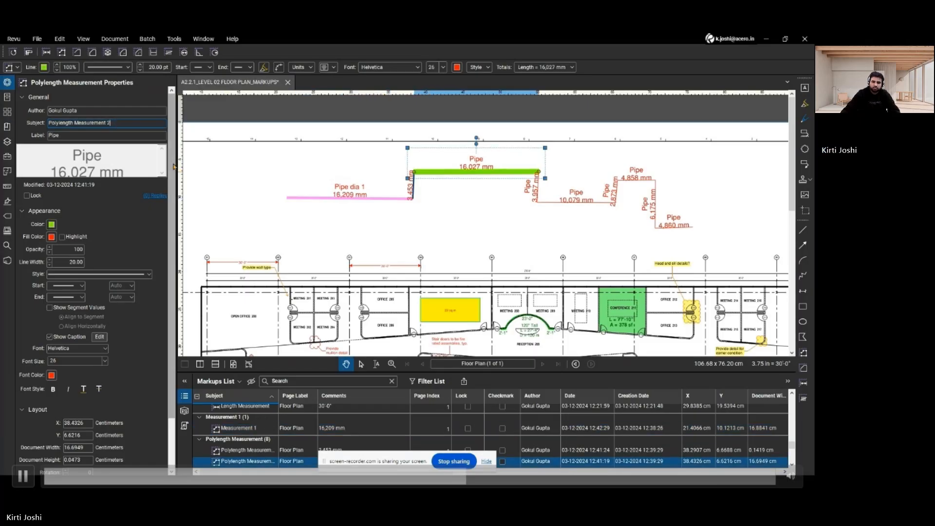
key("Return")
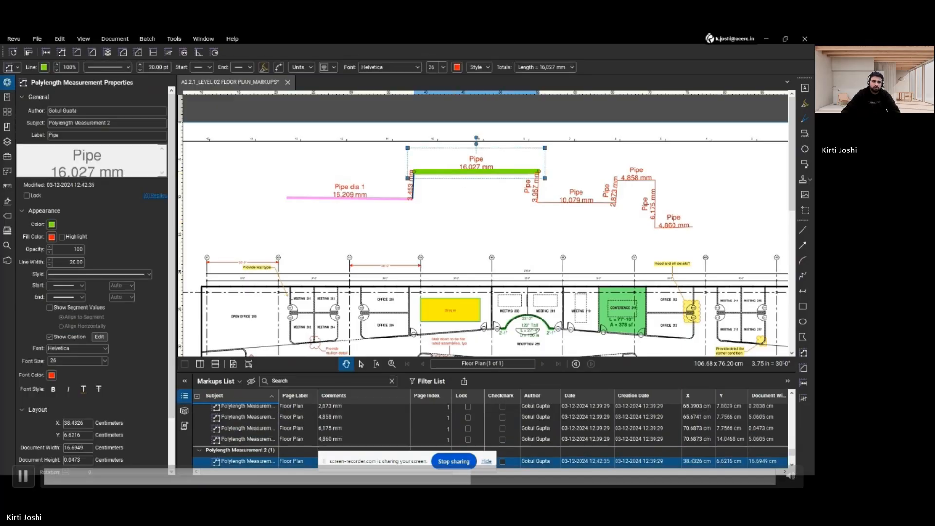
Step: Look over the markups list columns and start a PDF summary export of the list
scroll(273, 456, "down", 2)
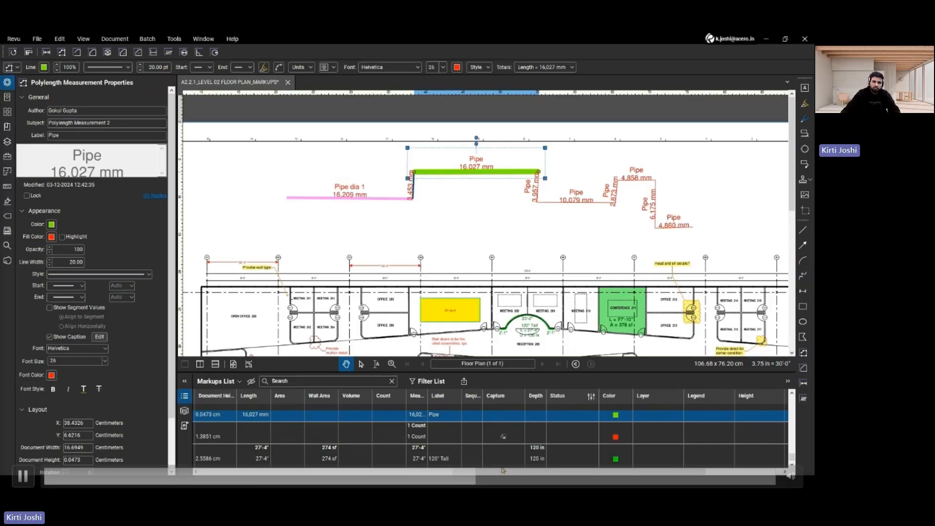
left_click_drag(551, 472, 625, 475)
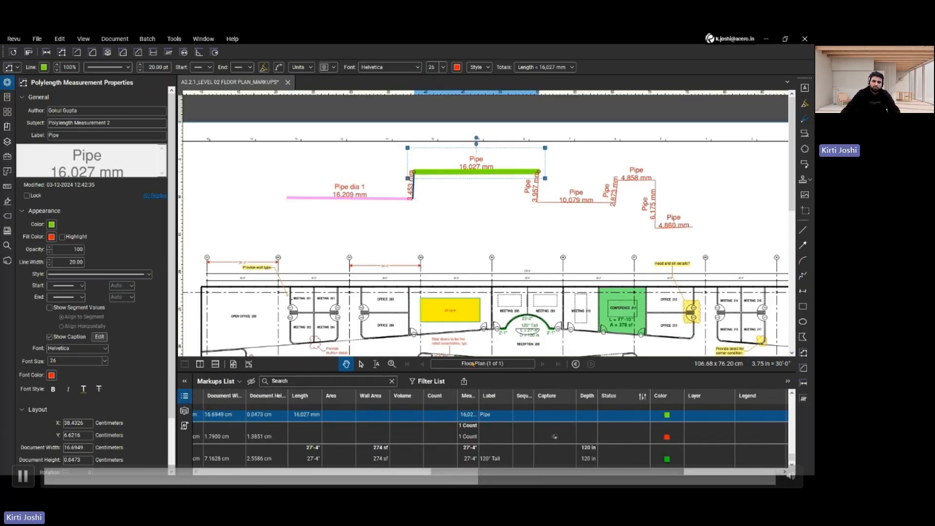
left_click(393, 401)
left_click(272, 396)
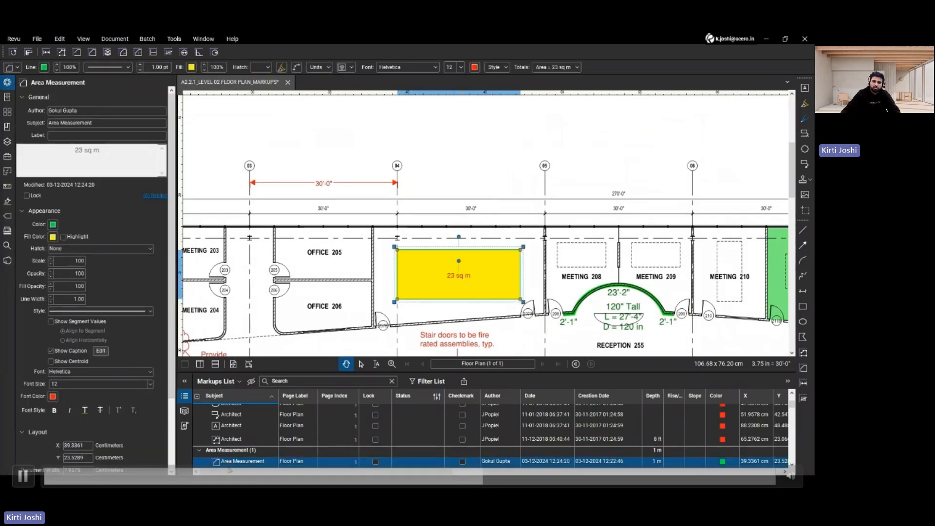
left_click(464, 381)
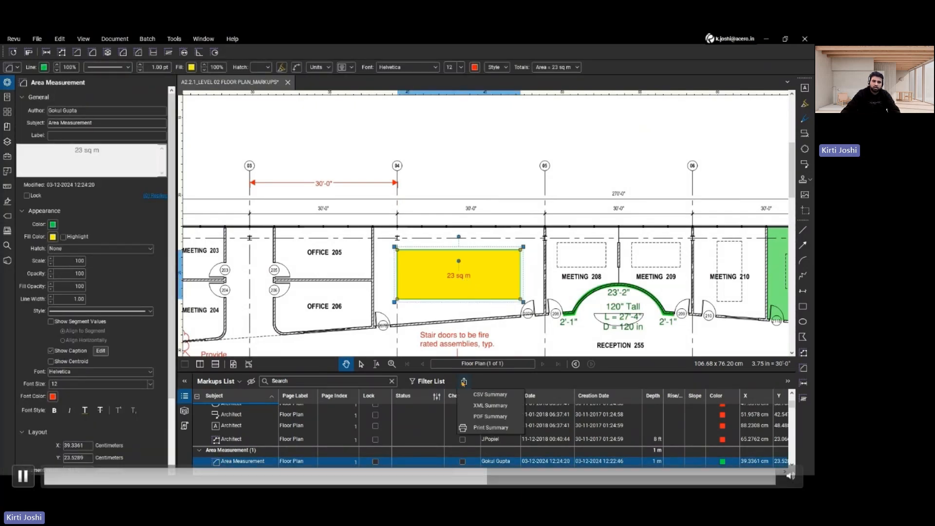
left_click(480, 419)
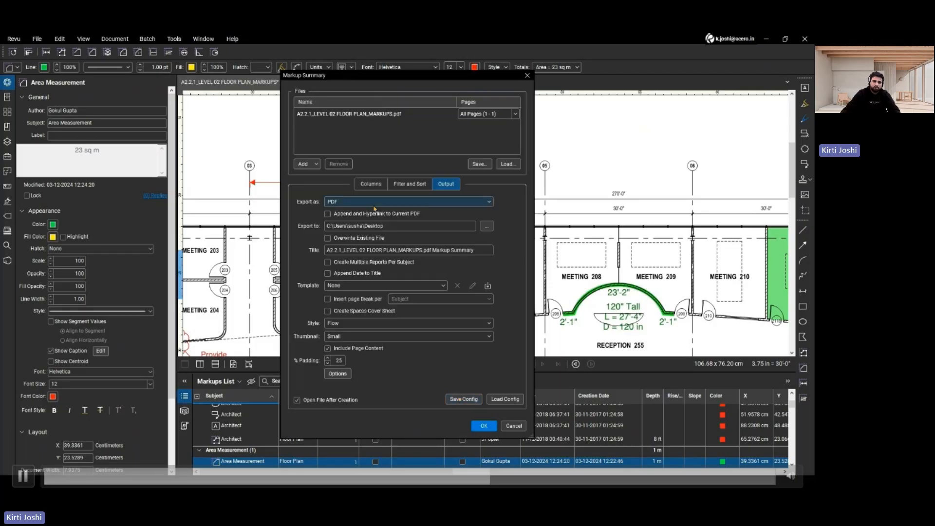
Step: Filter the markup summary to the Area Measurement subject only and generate the PDF report
left_click(412, 186)
left_click(352, 214)
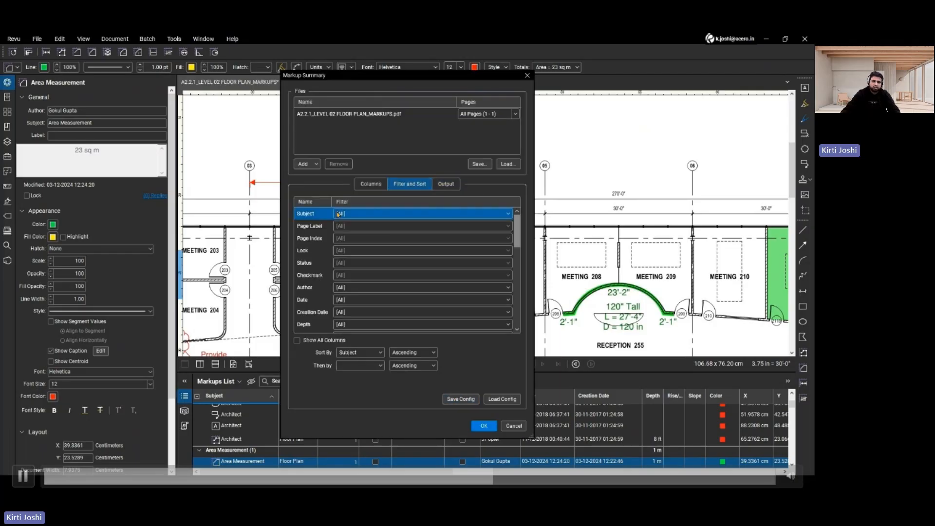
left_click(352, 214)
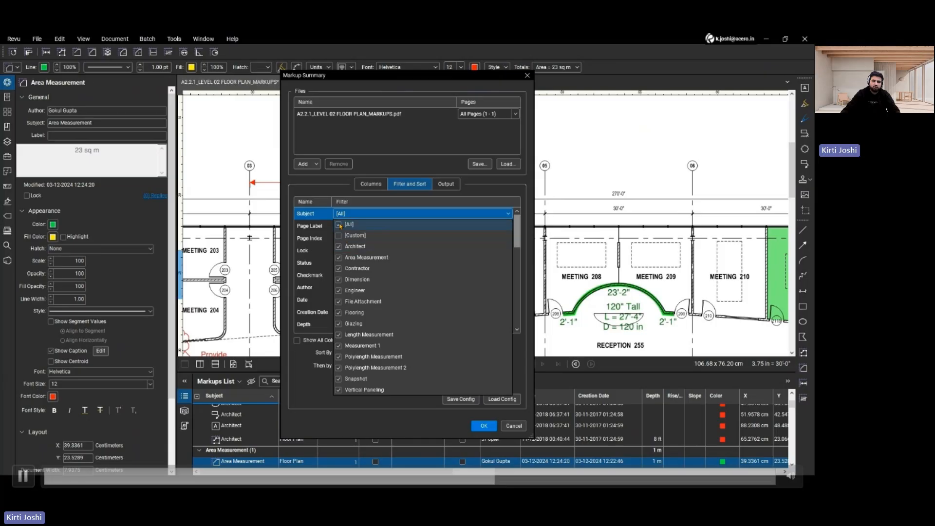
left_click(339, 225)
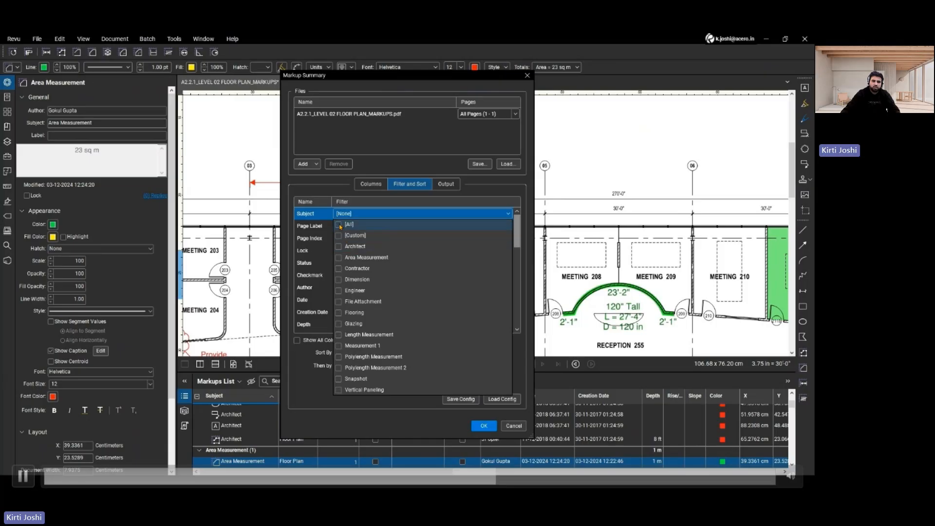
left_click(339, 257)
left_click(480, 427)
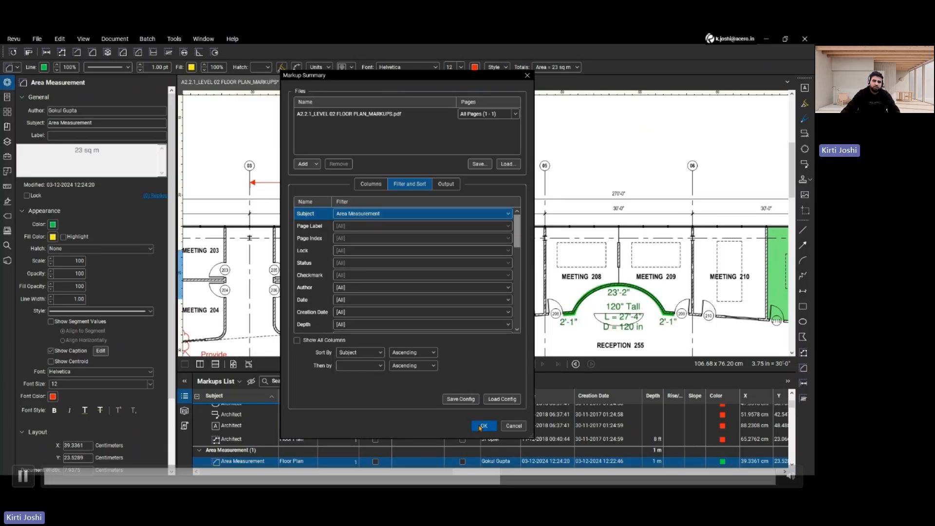
left_click(481, 427)
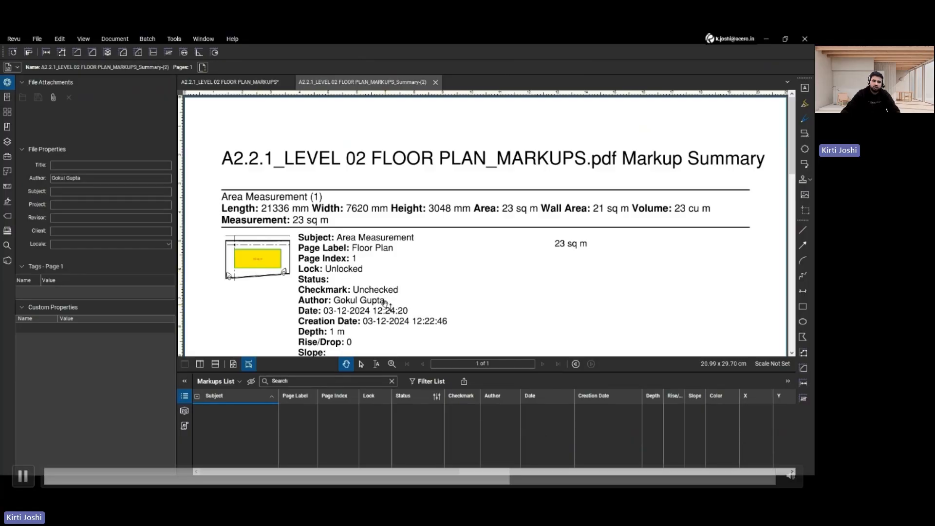
Step: Examine the area measurement's thumbnail and properties in the generated markup summary and compare them with the floor plan
scroll(458, 287, "down", 3)
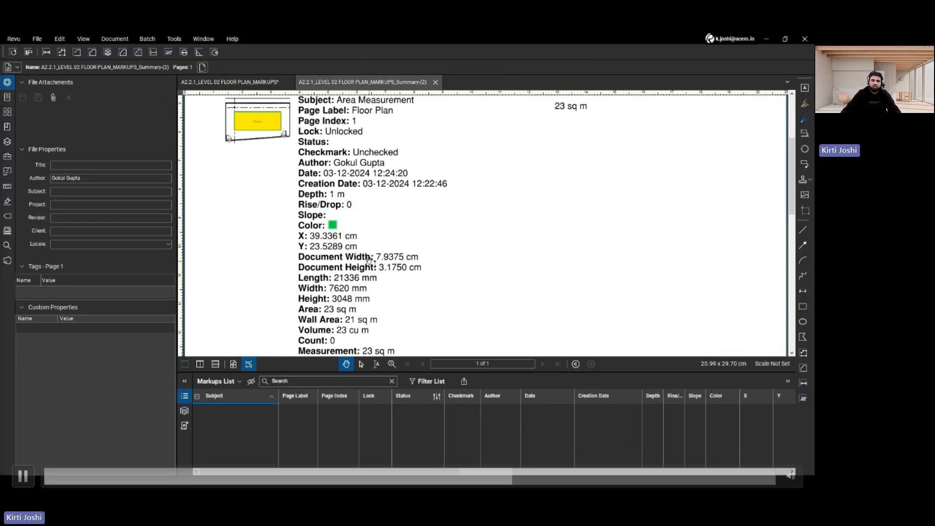
scroll(367, 265, "down", 3)
scroll(367, 266, "up", 9)
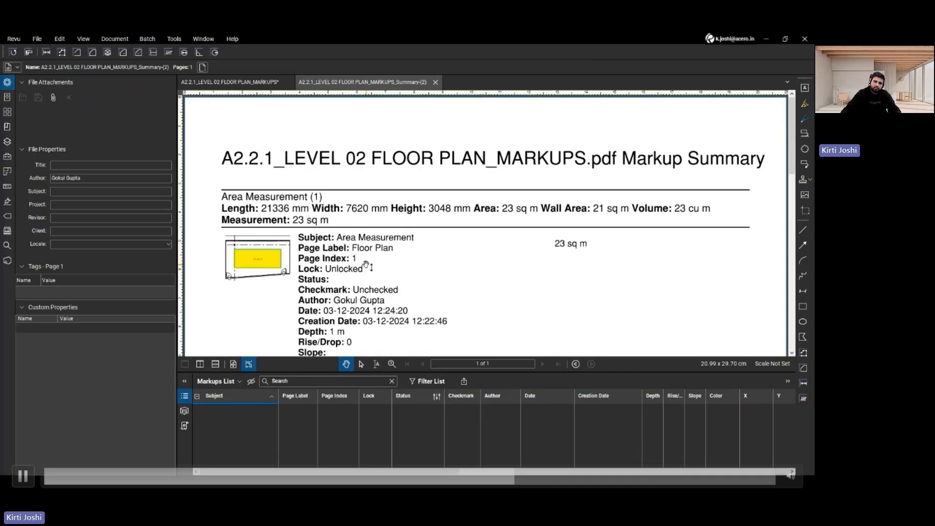
key("ctrl+Tab")
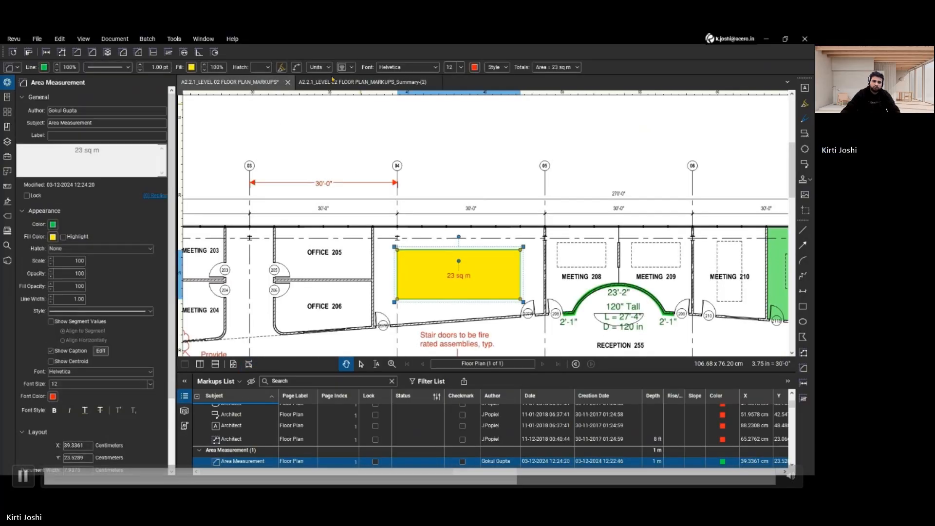
left_click(334, 82)
scroll(531, 206, "down", 6)
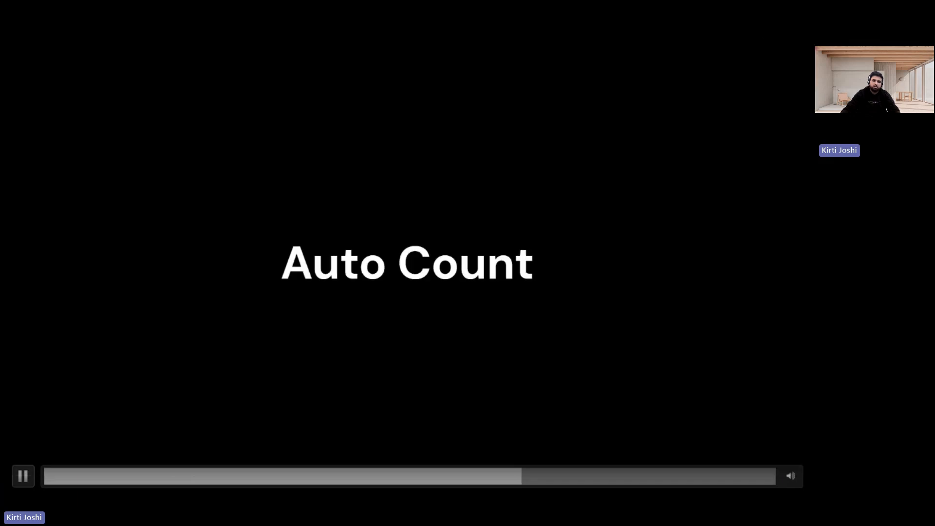
left_click(23, 476)
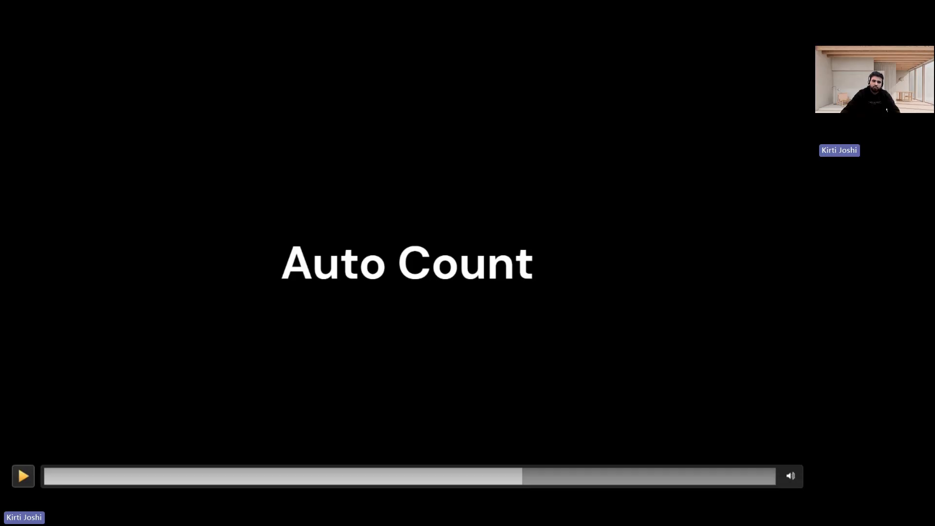
left_click(23, 475)
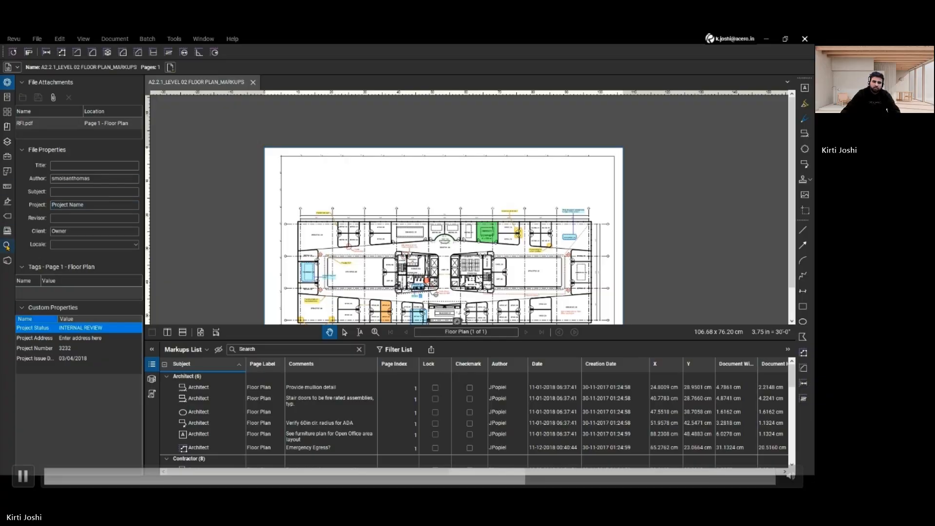
left_click(23, 476)
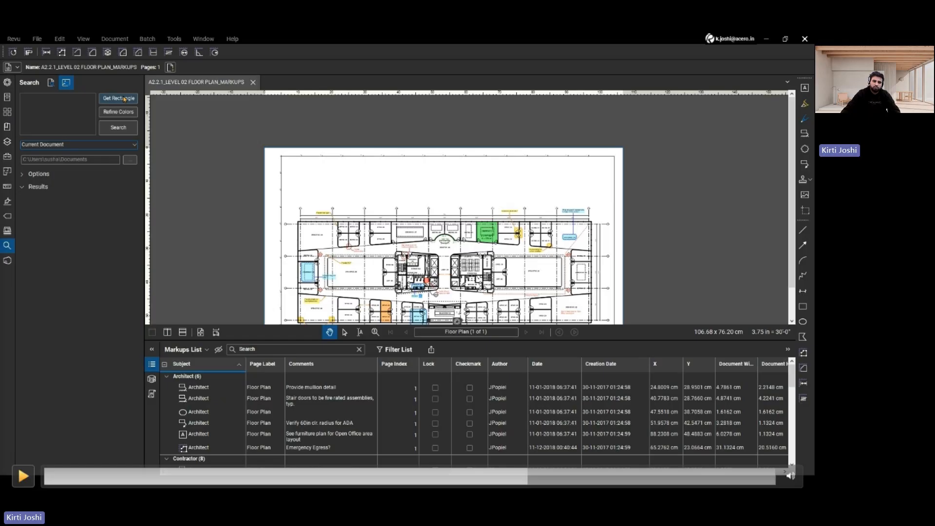
left_click(23, 476)
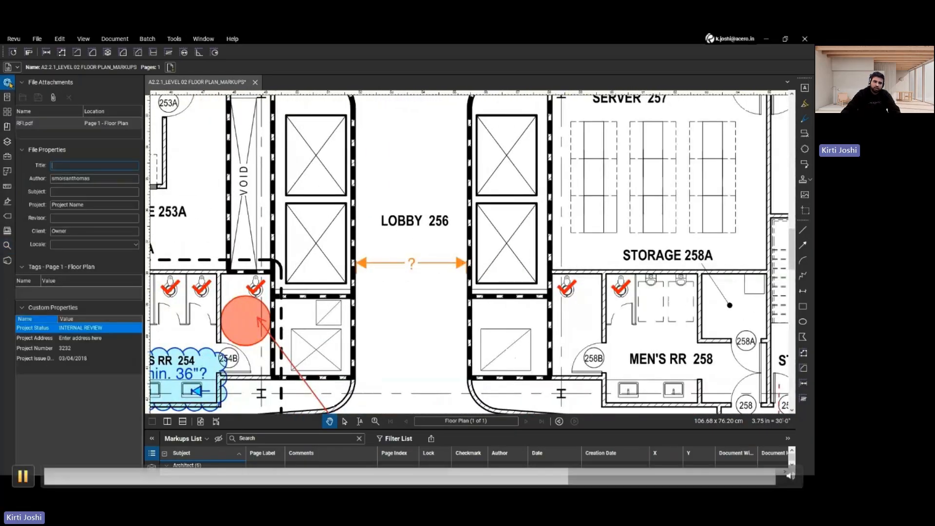
left_click(23, 476)
left_click(23, 477)
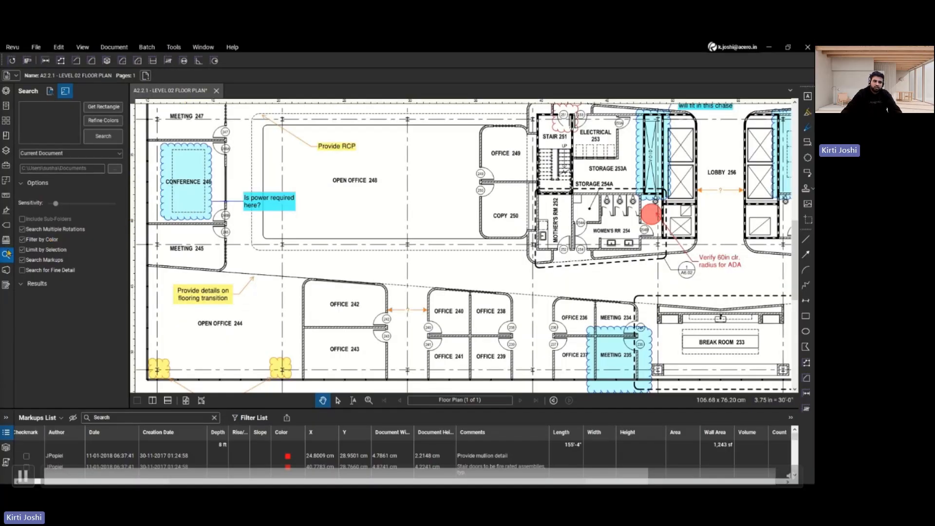
key("space")
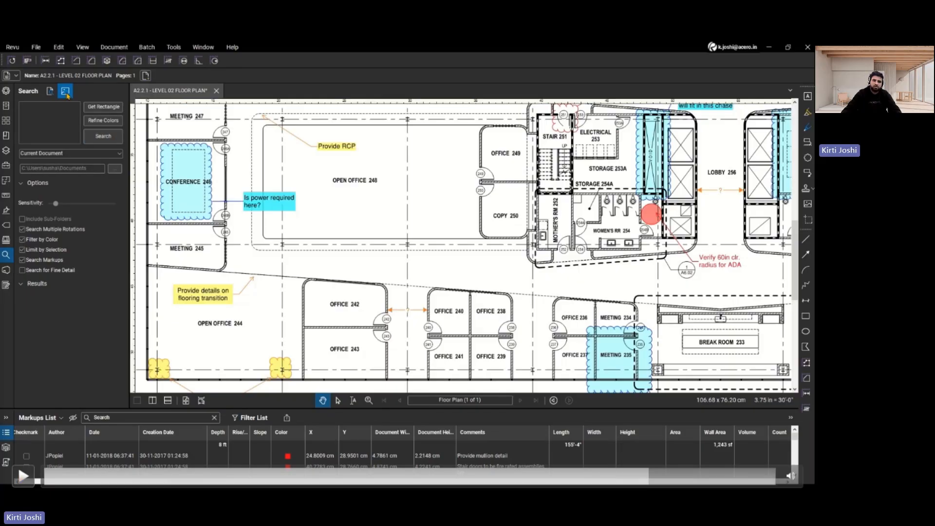
key("space")
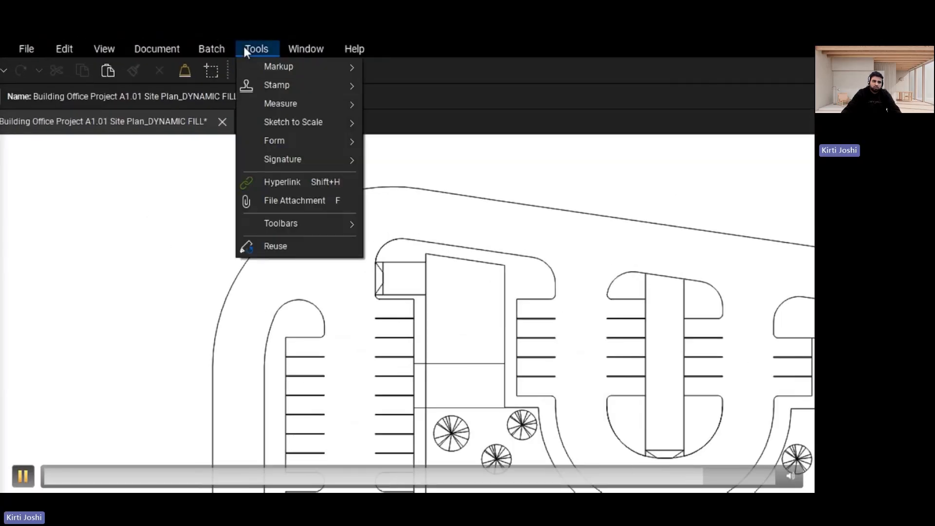
Step: Close off the driveway openings on the site plan and use Dynamic Fill to create a space and area measurement of the U-shaped parking area
left_click(23, 476)
left_click(23, 476)
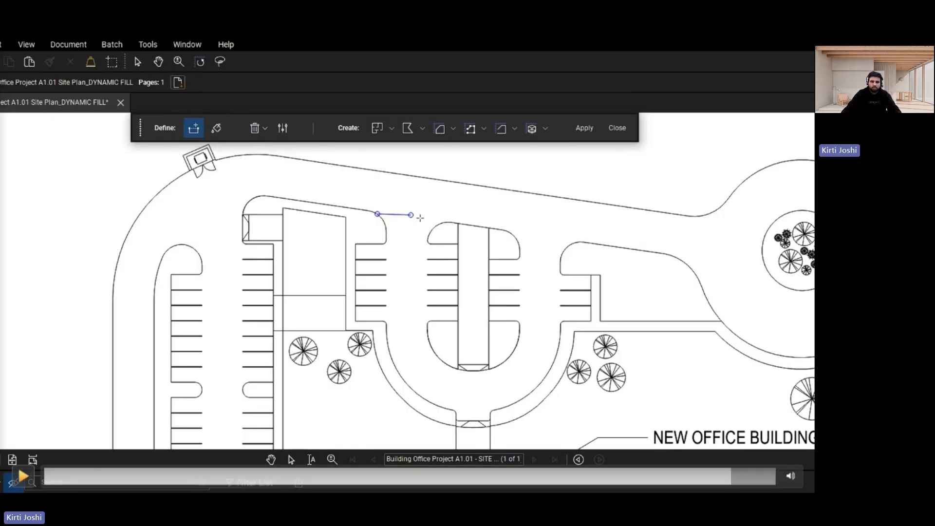
left_click(23, 476)
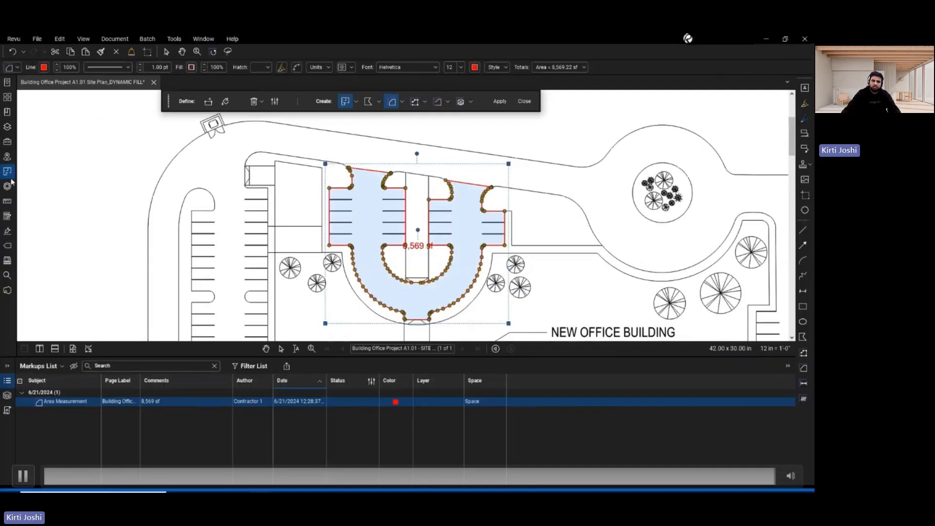
key("space")
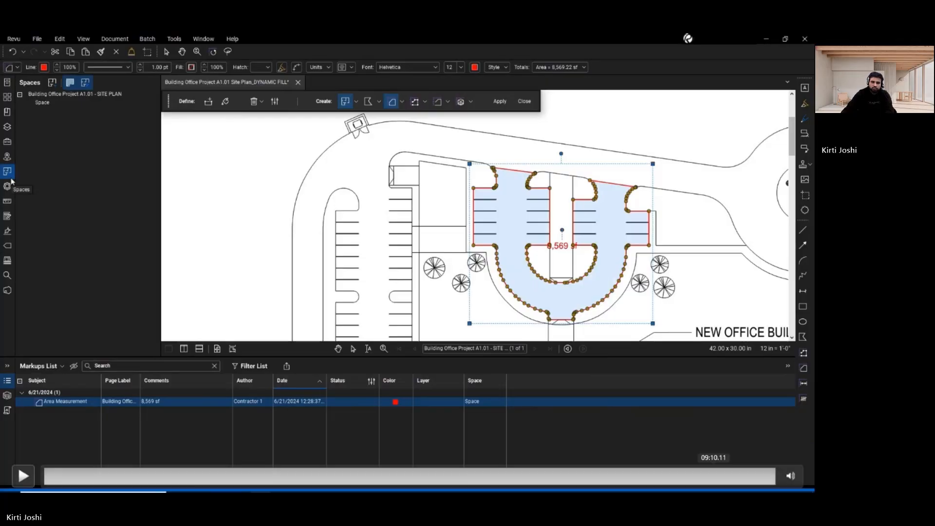
key("Right")
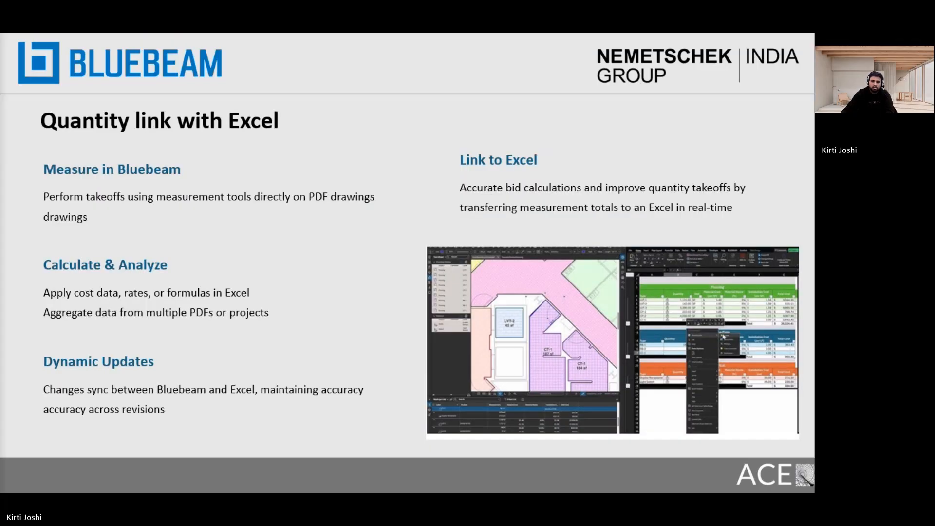
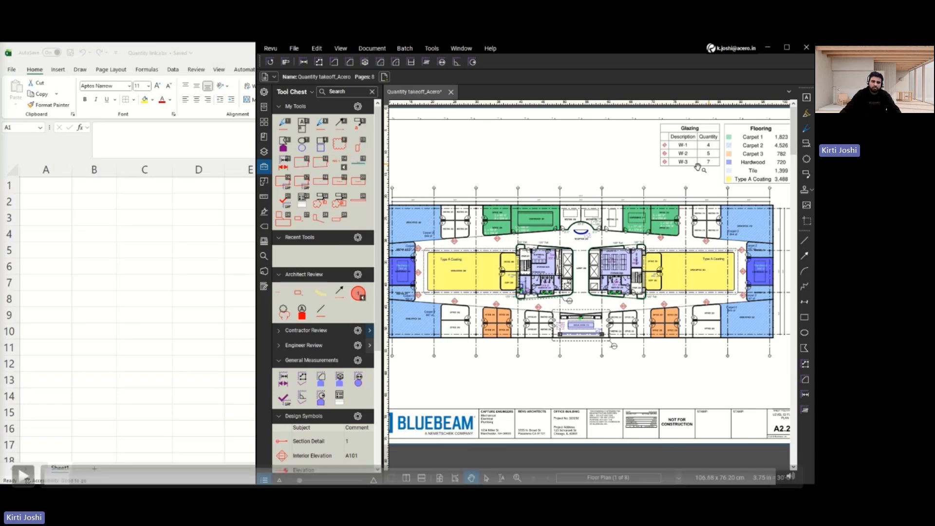
Step: Filter the markups list of the Quantity takeoff_Acero plan to the subject Flooring and the label Carpet 1
left_click(23, 476)
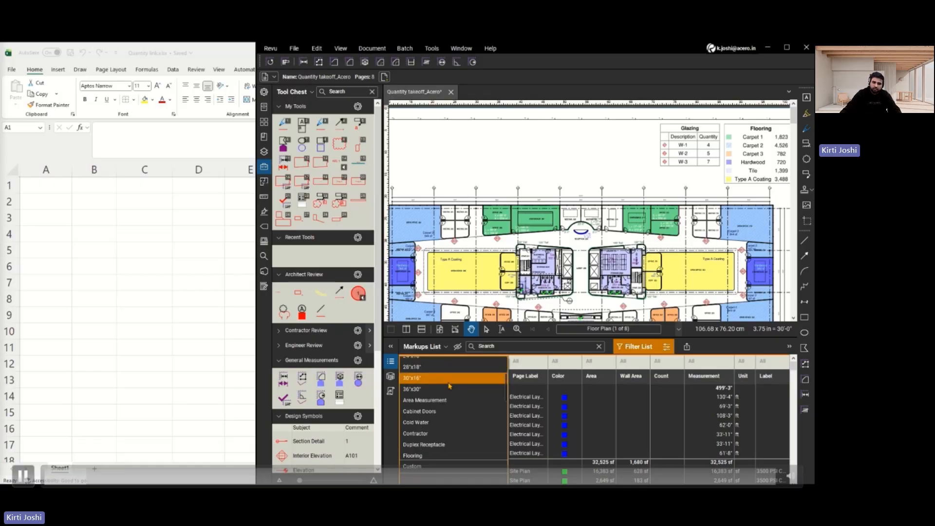
key("space")
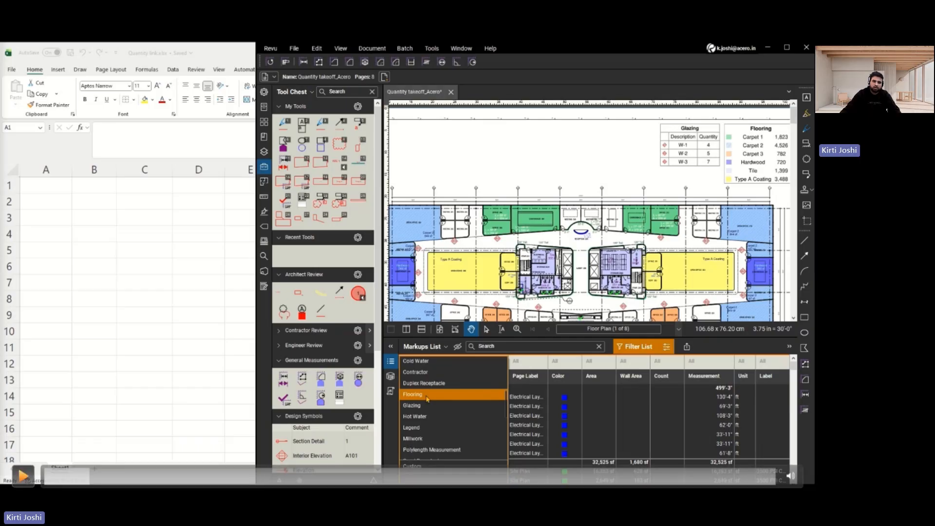
left_click(427, 399)
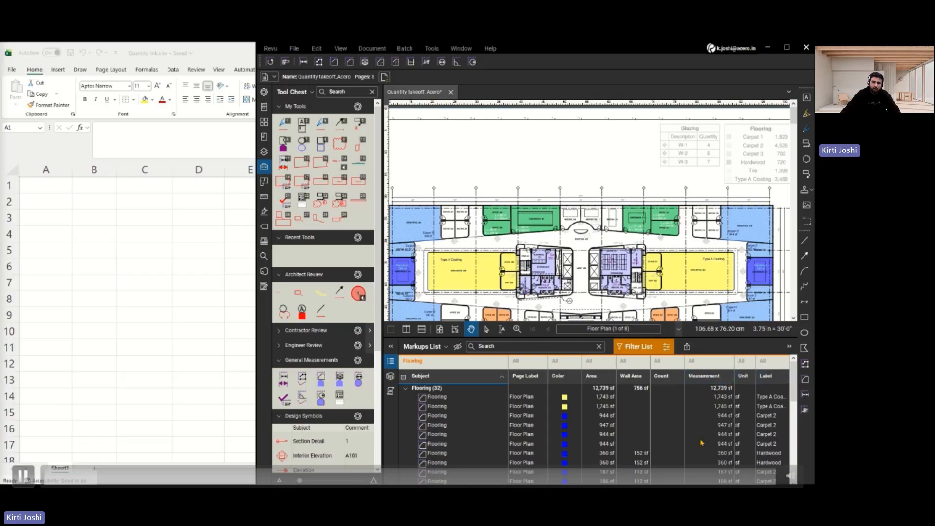
left_click(770, 366)
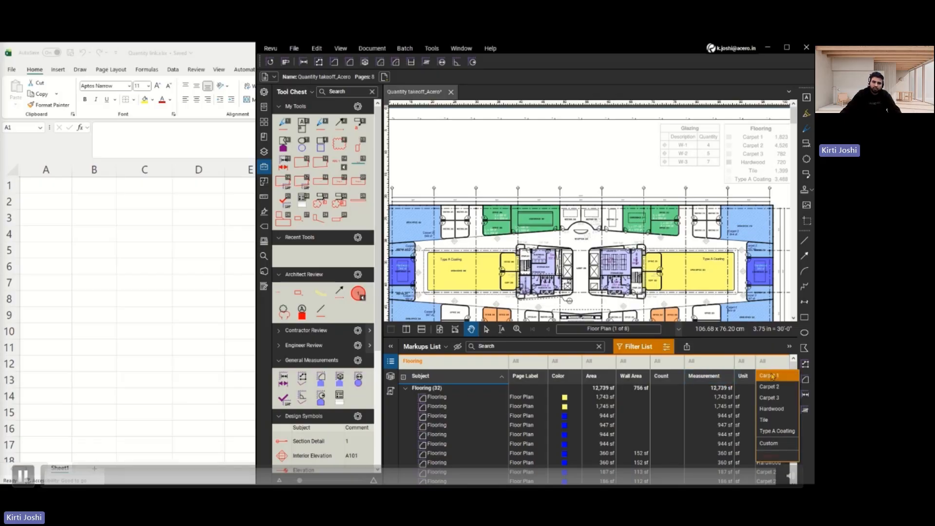
left_click(772, 377)
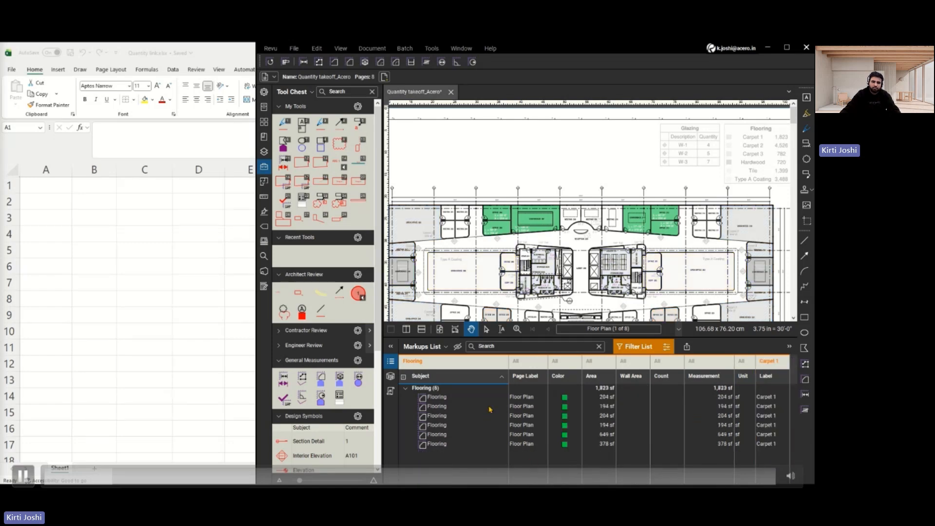
left_click_drag(708, 225, 678, 230)
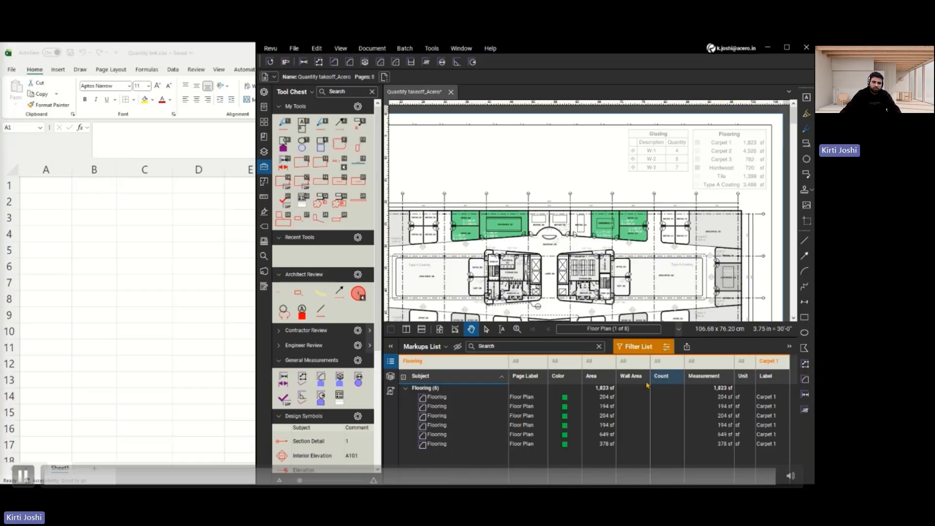
key("space")
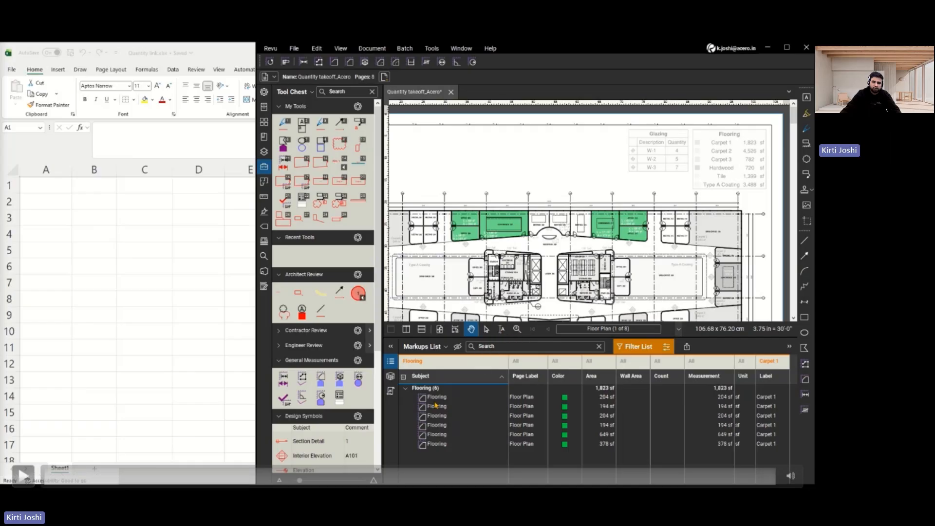
Step: In the Excel flooring table, set the Bluebeam link preferences to a blue cell fill, with units and markup quantity included
left_click(23, 475)
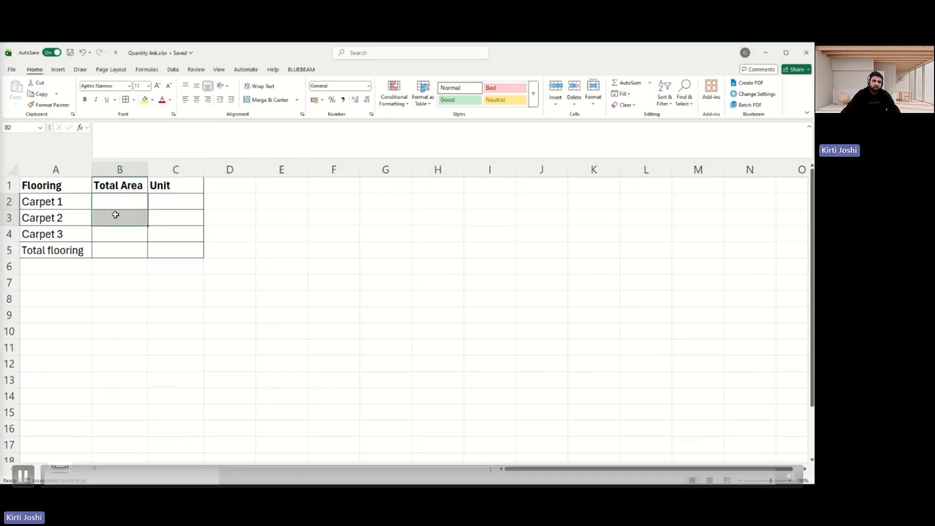
left_click(23, 476)
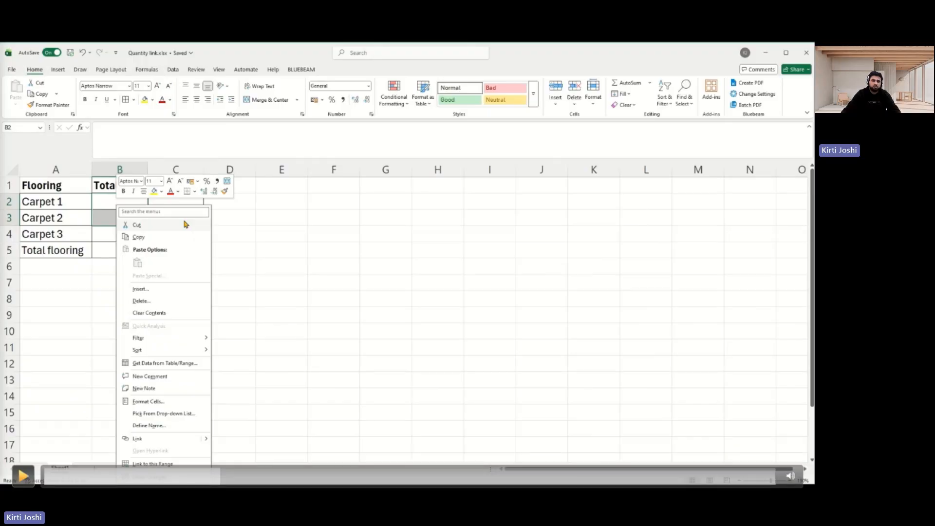
key("space")
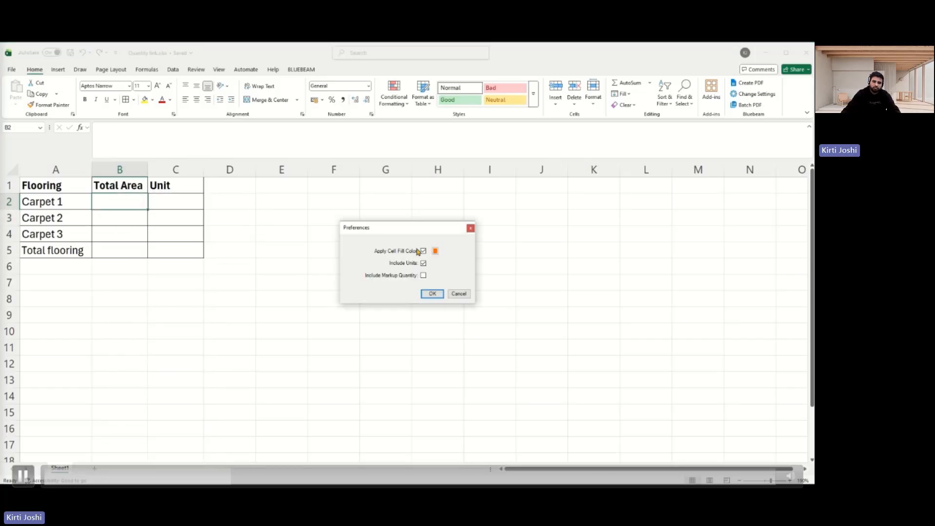
key("space")
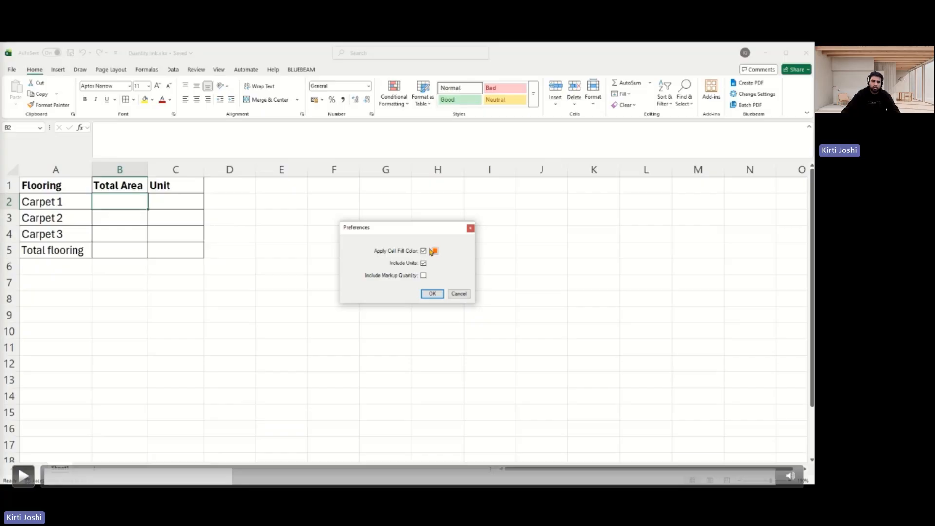
key("space")
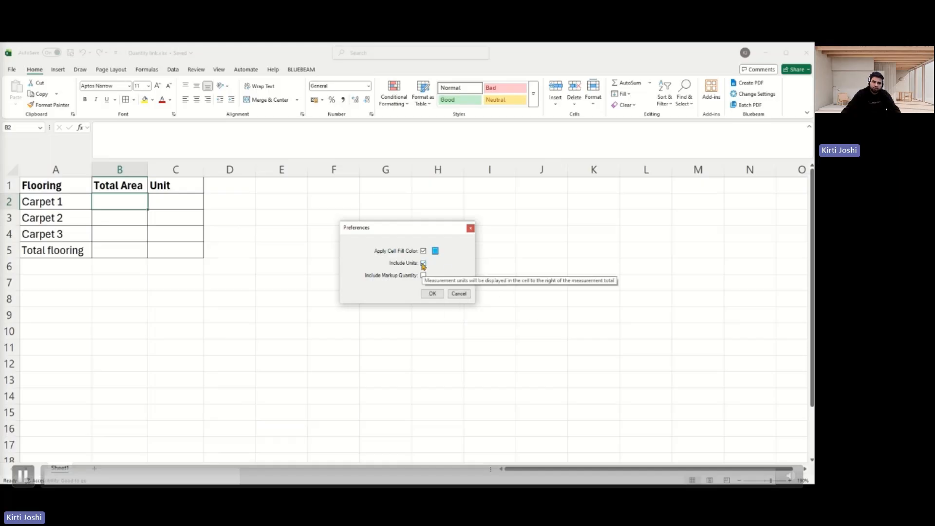
key("space")
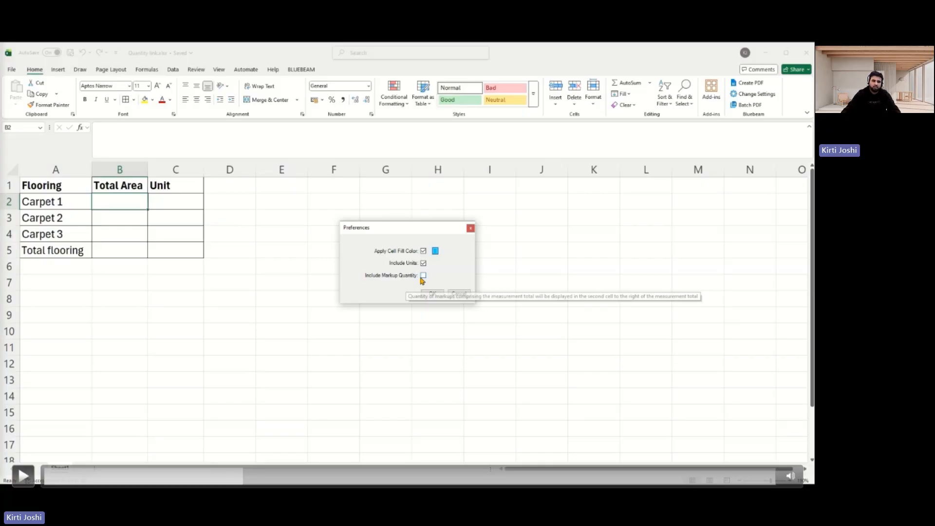
key("space")
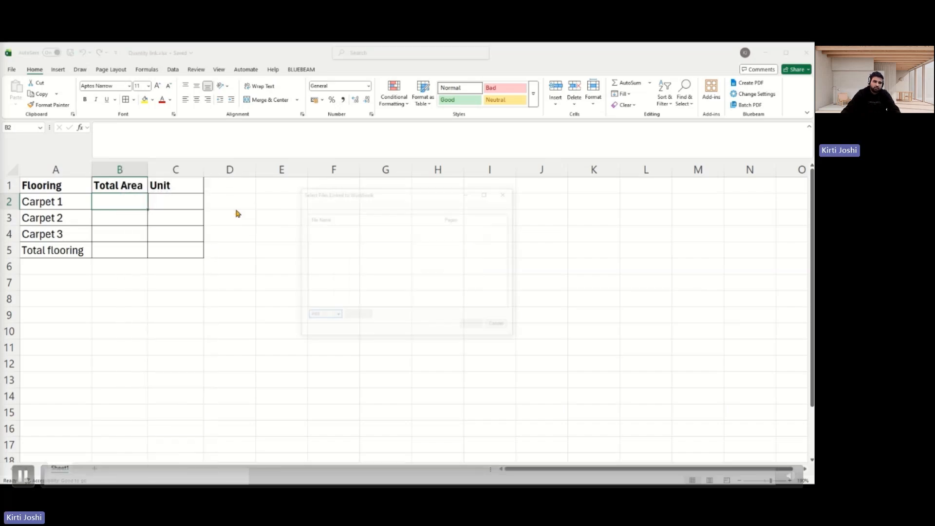
Step: Link all pages of Quantity takeoff_Acero.pdf to the workbook
key("space")
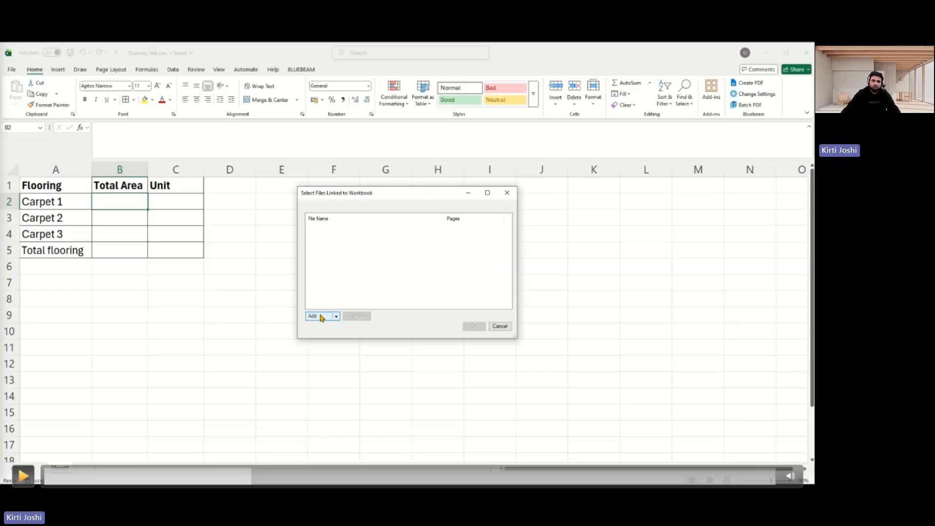
left_click(321, 316)
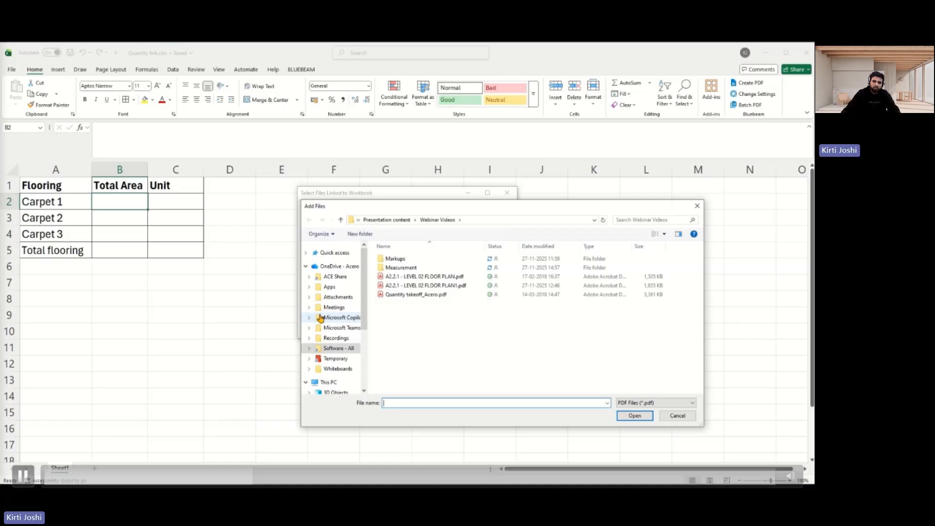
left_click(384, 294)
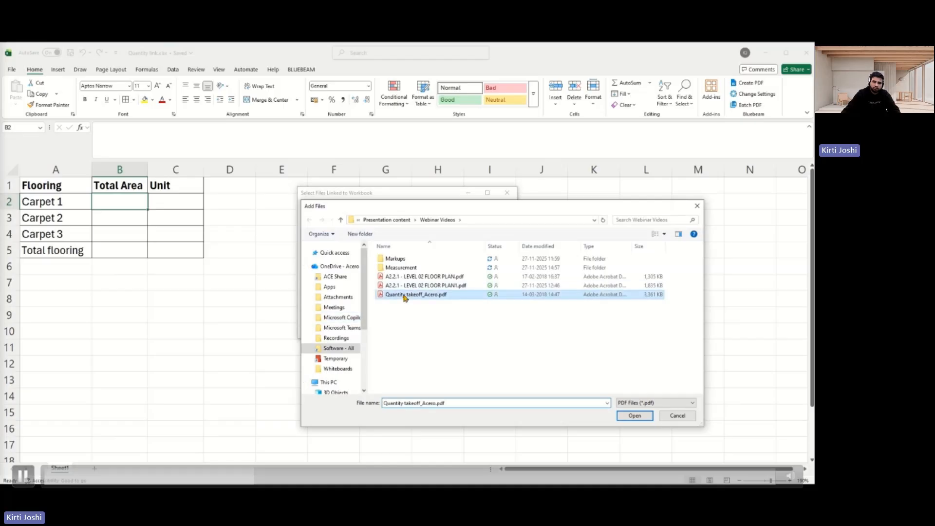
left_click(633, 415)
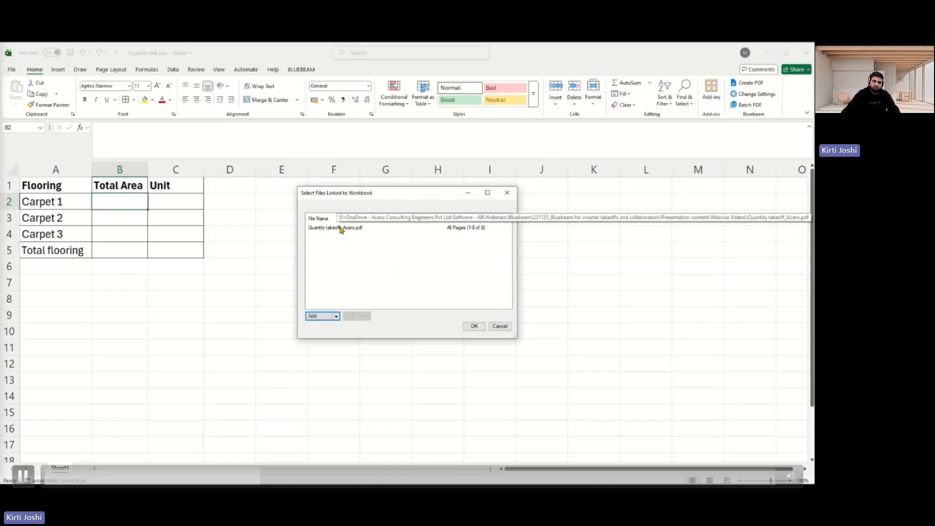
left_click(341, 228)
left_click(474, 326)
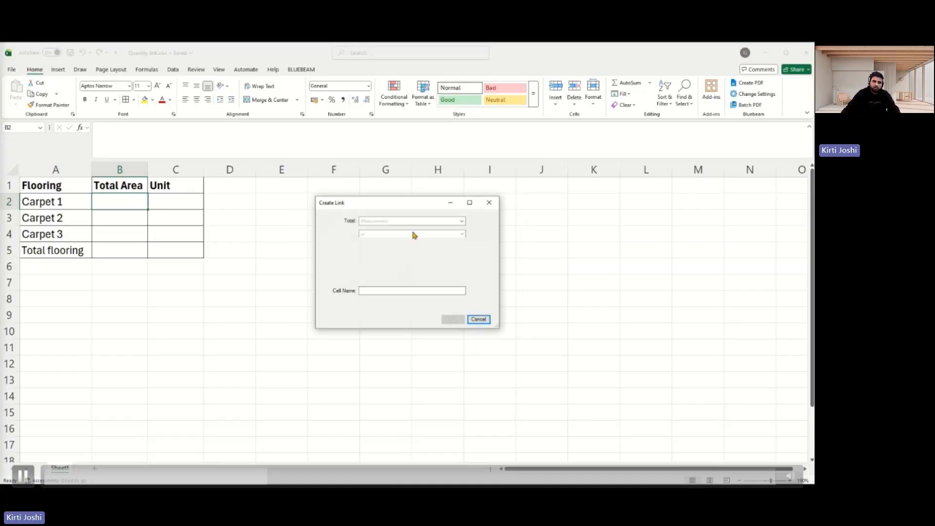
Step: Create a link in cell B2 that brings in the Area total of the Carpet 1 flooring markups
left_click(431, 223)
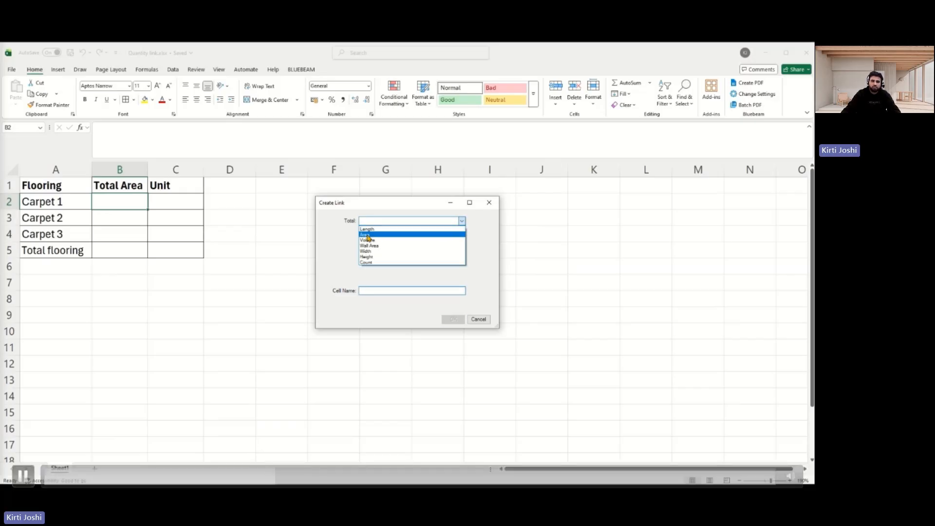
left_click(389, 236)
left_click(438, 238)
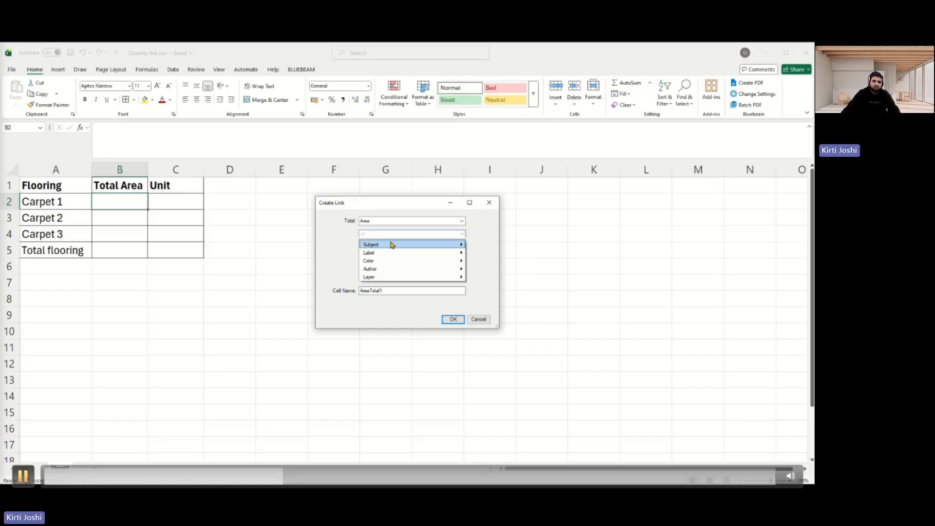
mouse_move(385, 246)
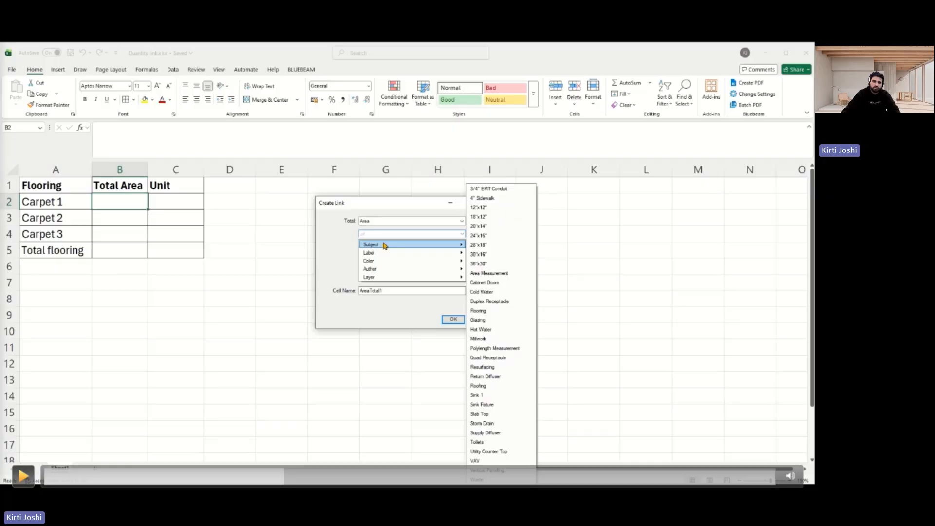
left_click(23, 476)
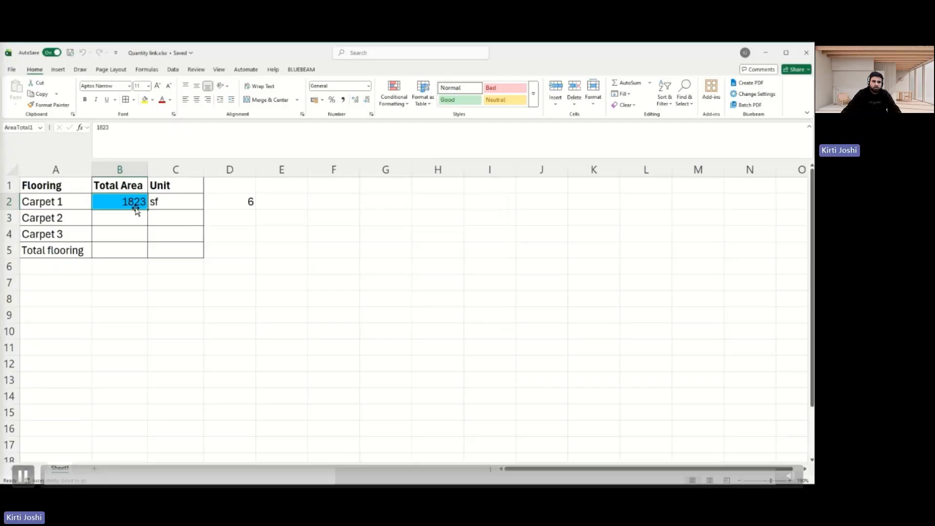
Step: Link the Carpet 2 and Carpet 3 area totals in B3 and B4, and head column D "No. of markup qty"
left_click(24, 476)
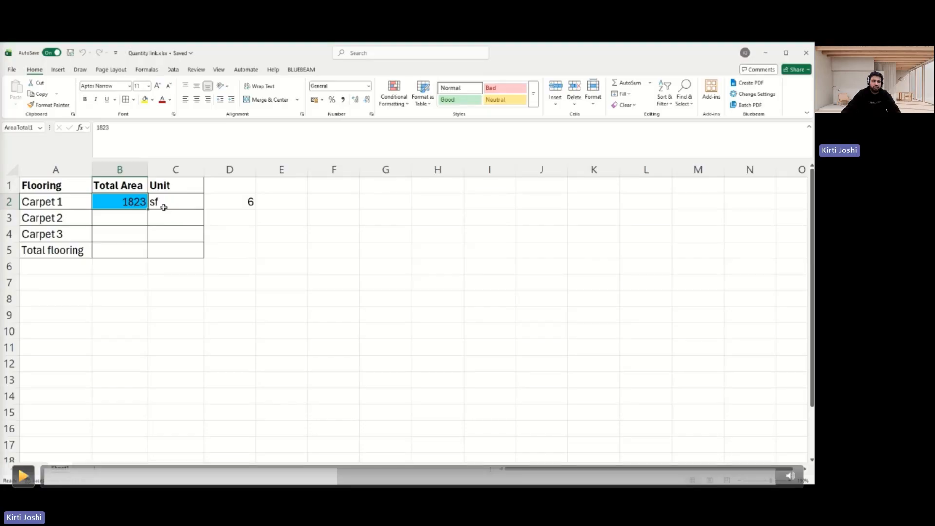
left_click(23, 476)
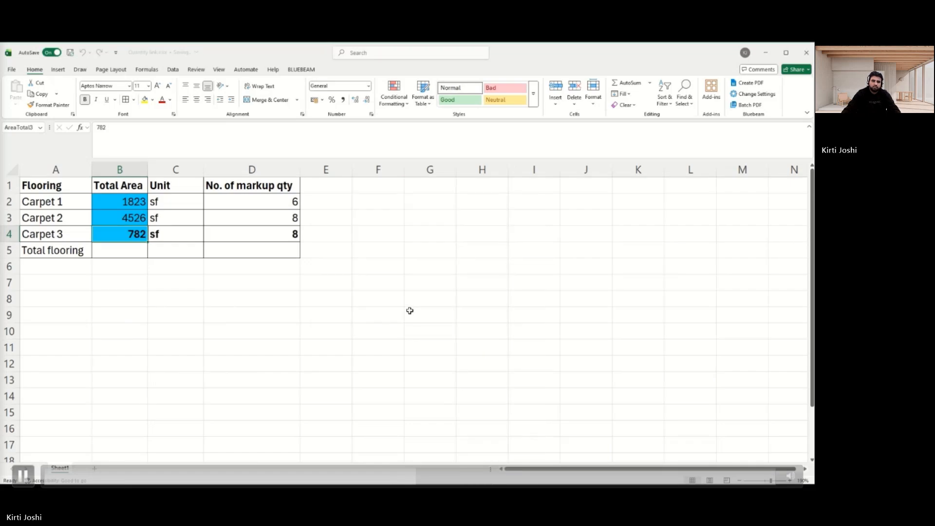
Step: Calculate the total flooring area in cell B5 with the formula =sum(B2:B4)
key("space")
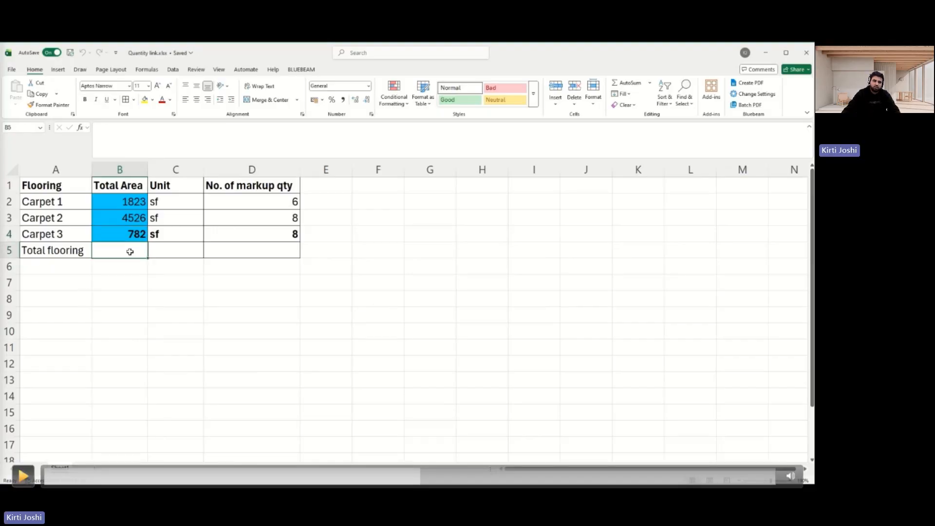
key("space")
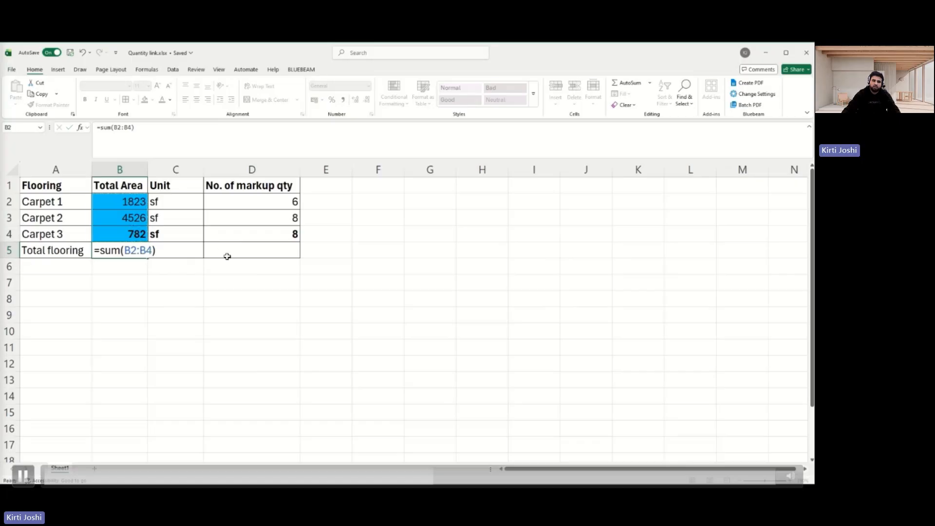
key("space")
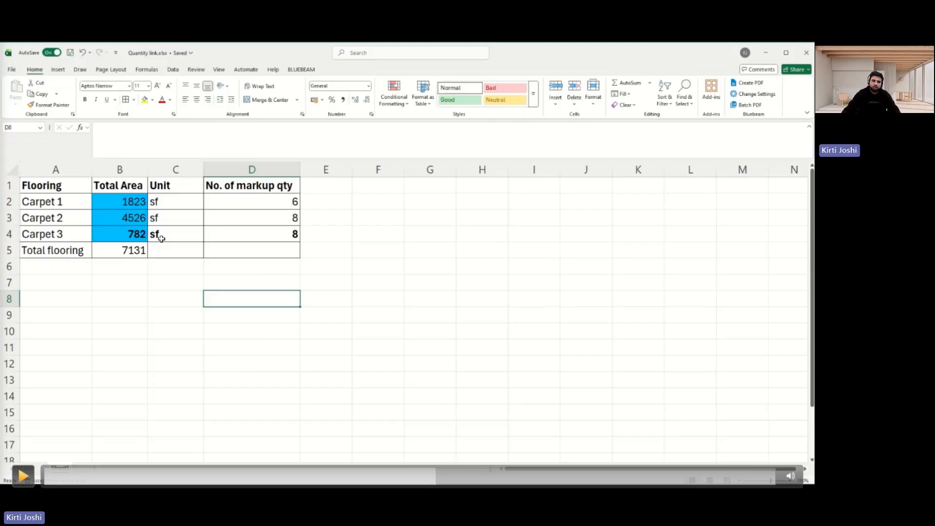
key("space")
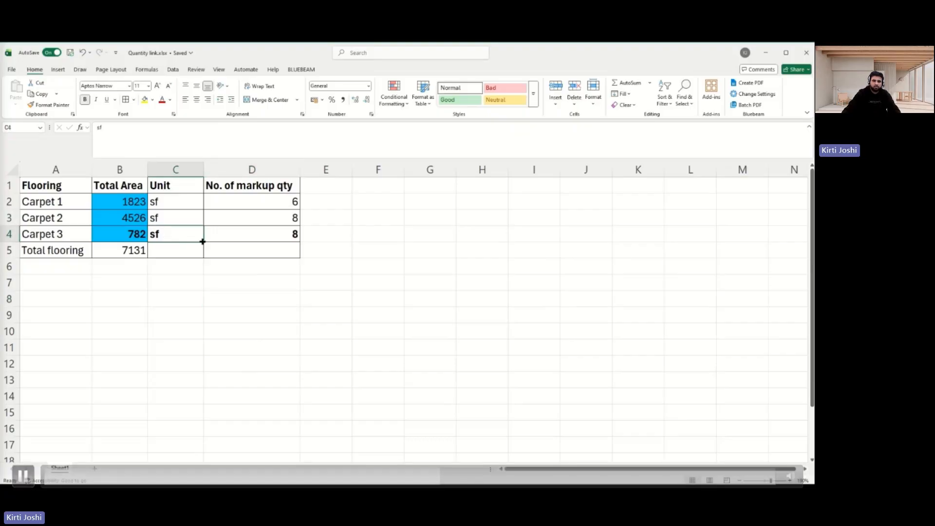
key("space")
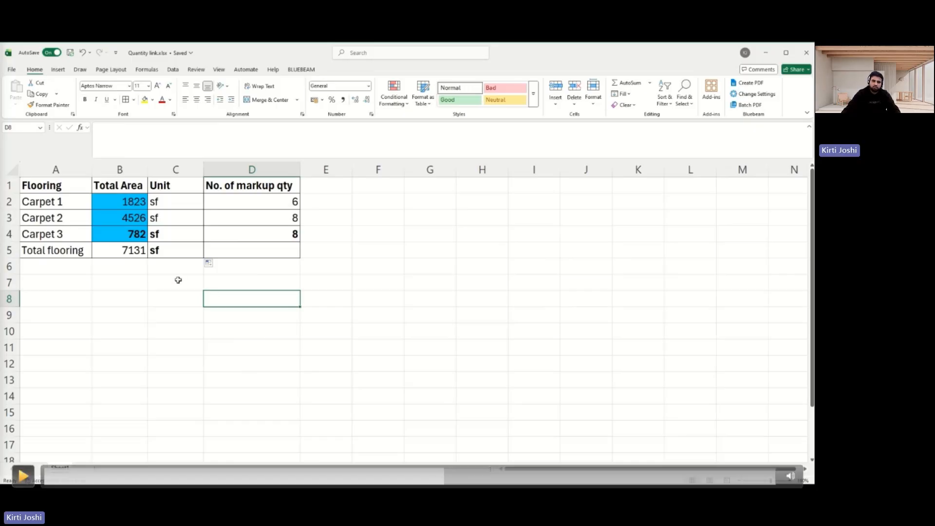
key("space")
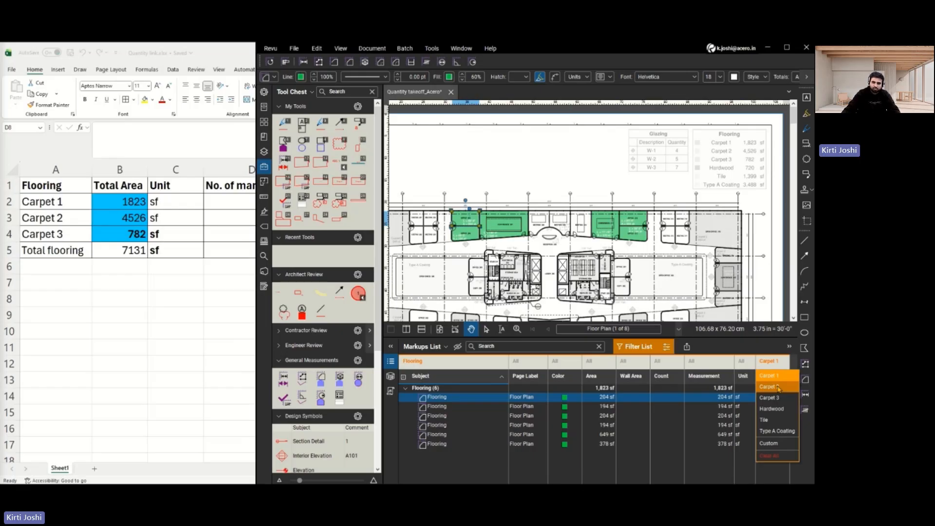
left_click(22, 476)
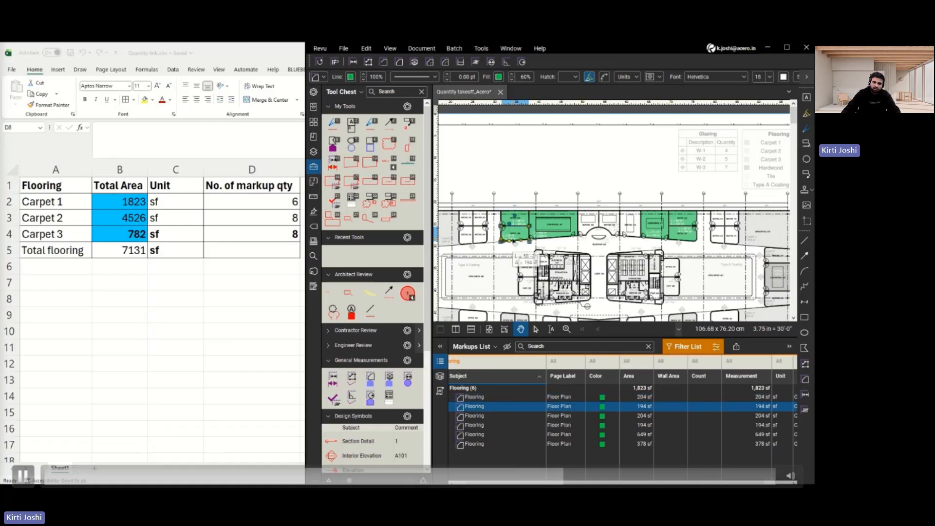
key("space")
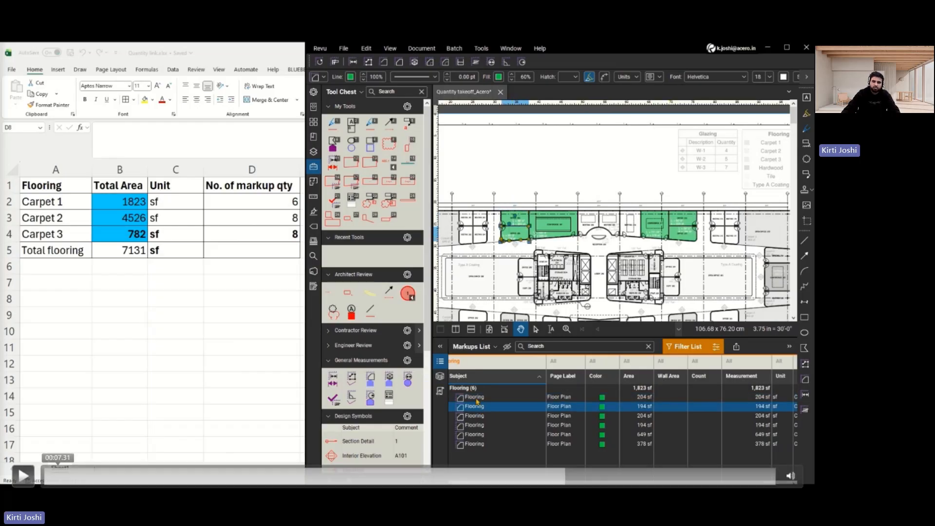
key("space")
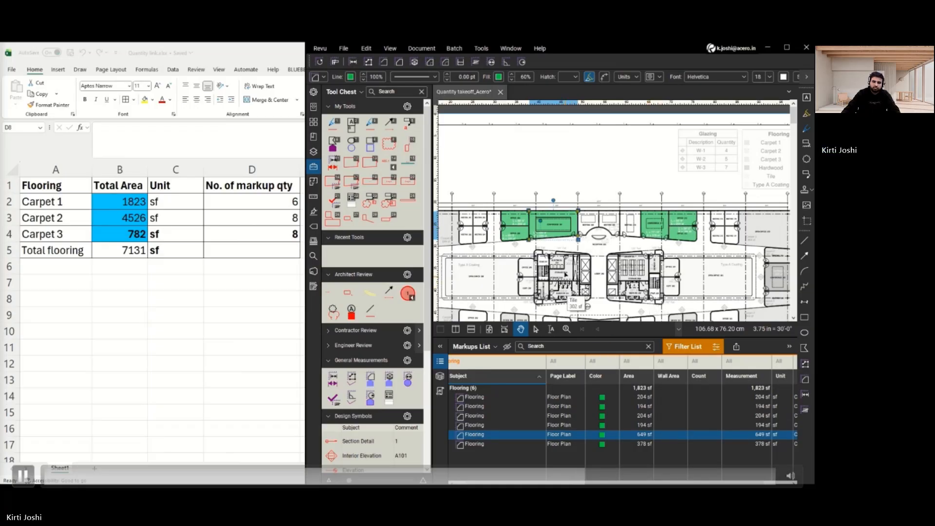
scroll(565, 274, "up", 5)
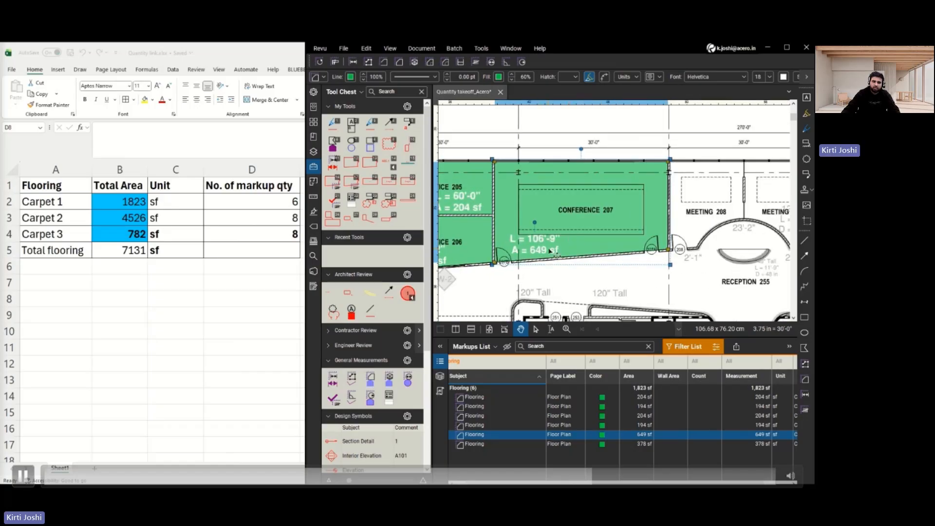
left_click(23, 476)
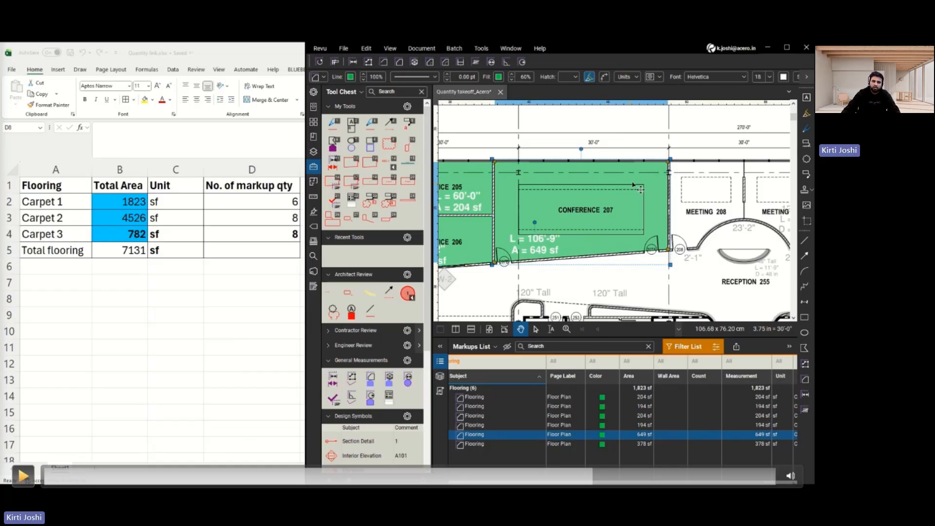
left_click(23, 476)
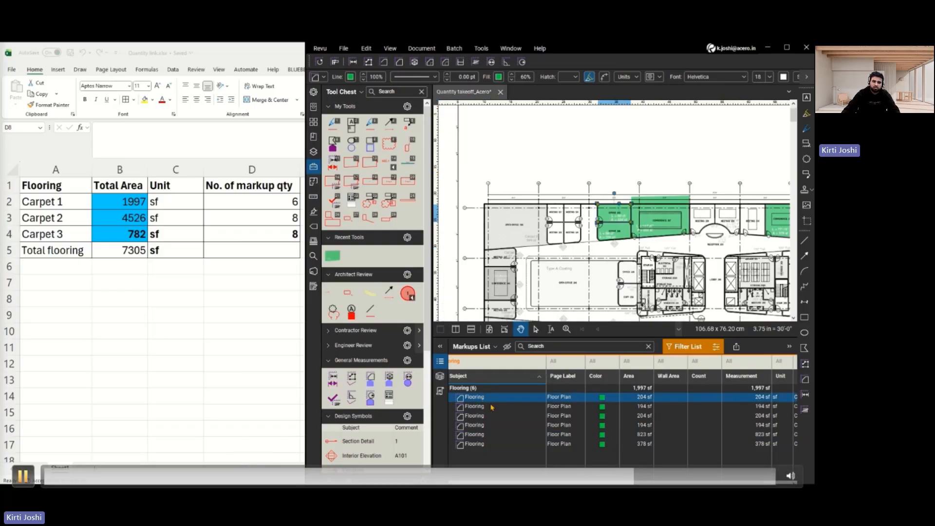
left_click(416, 346)
key("space")
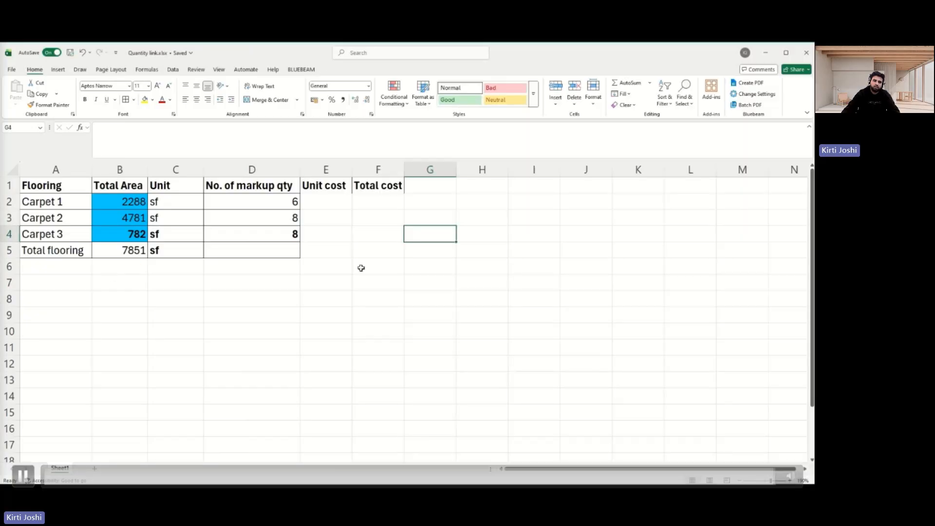
key("space")
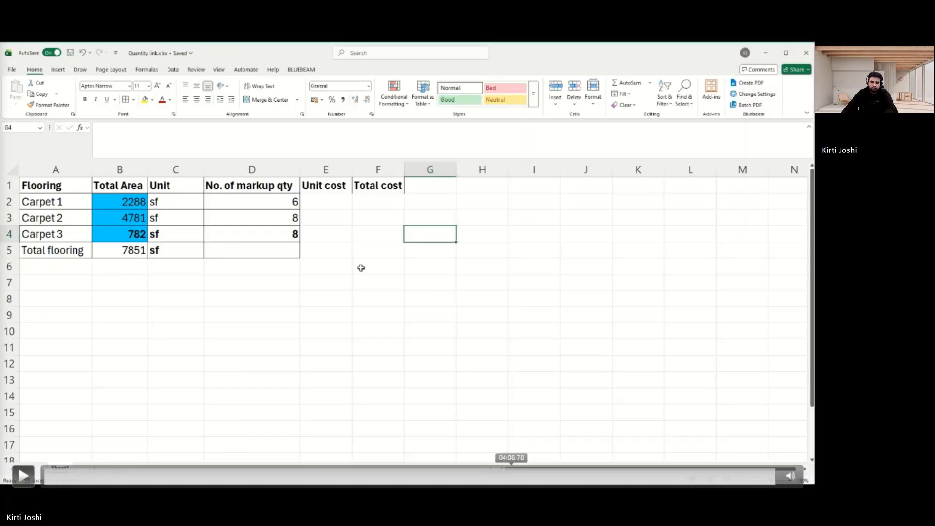
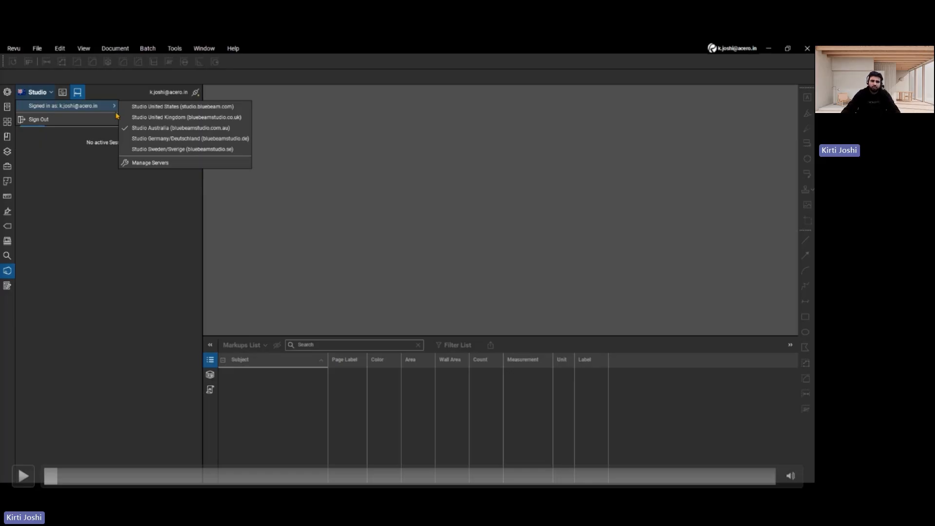
key("space")
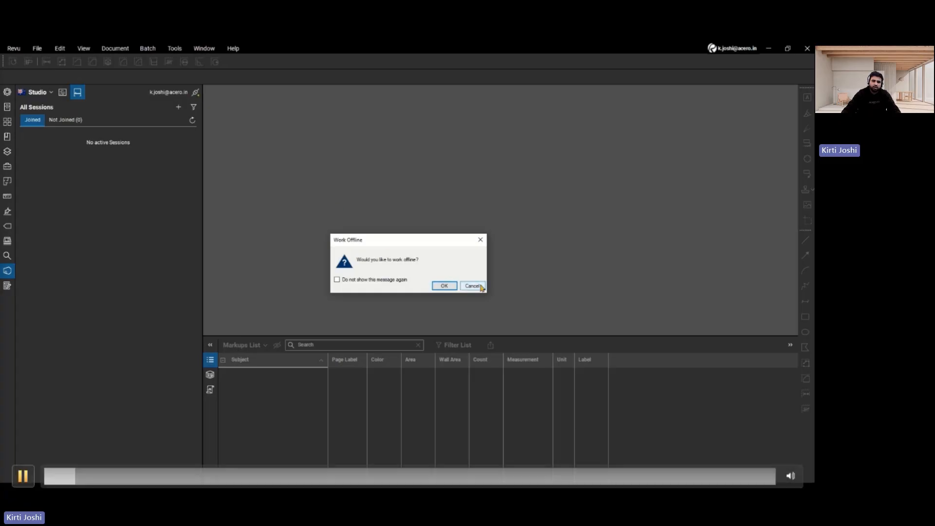
left_click(23, 476)
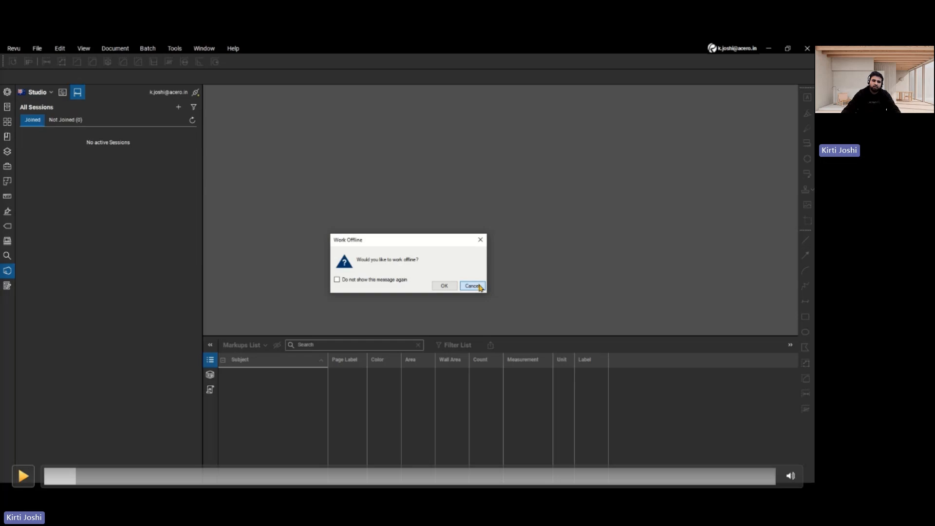
key("space")
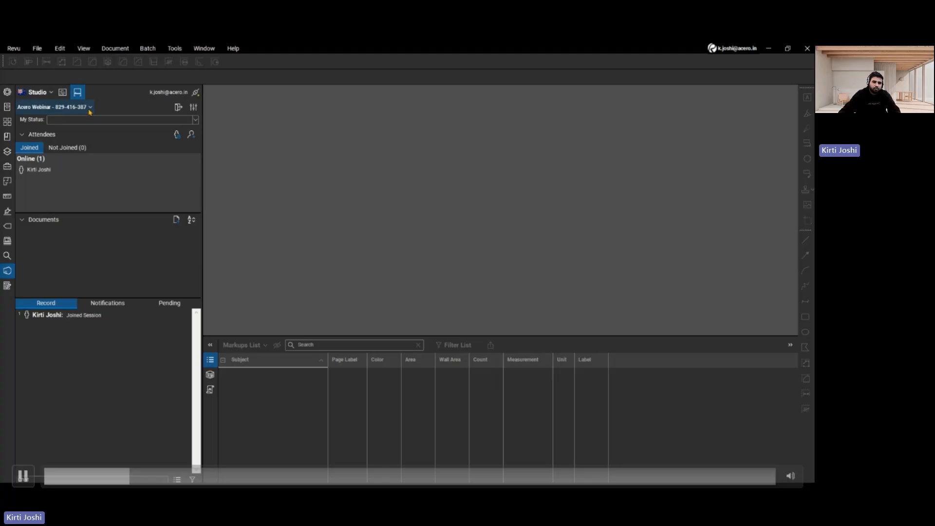
key("space")
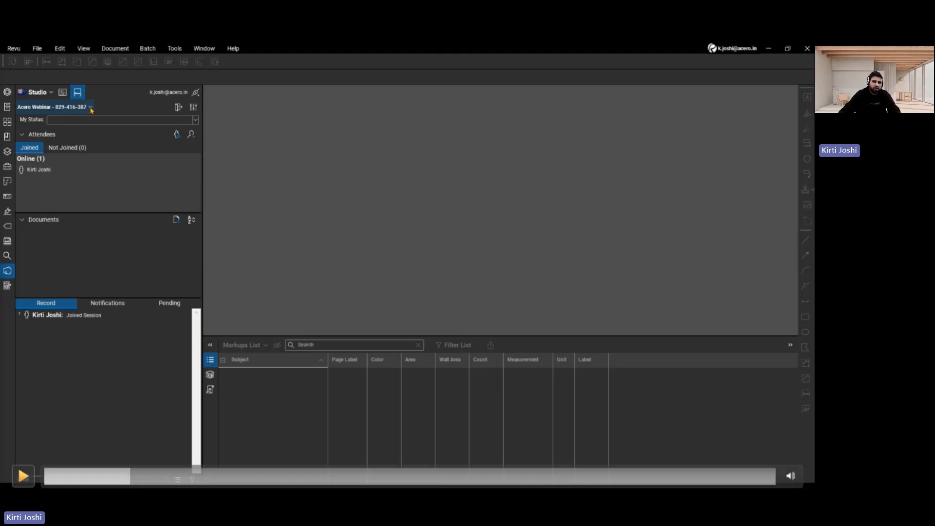
key("space")
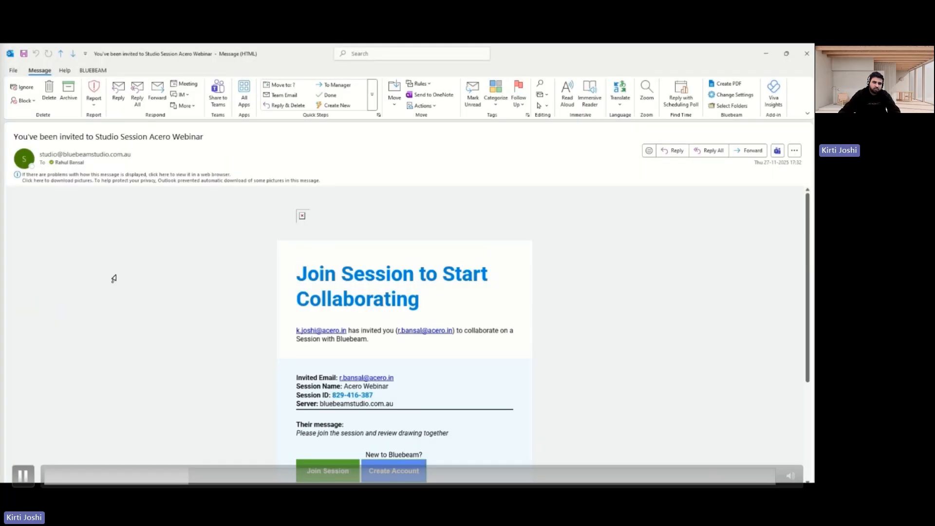
left_click(23, 475)
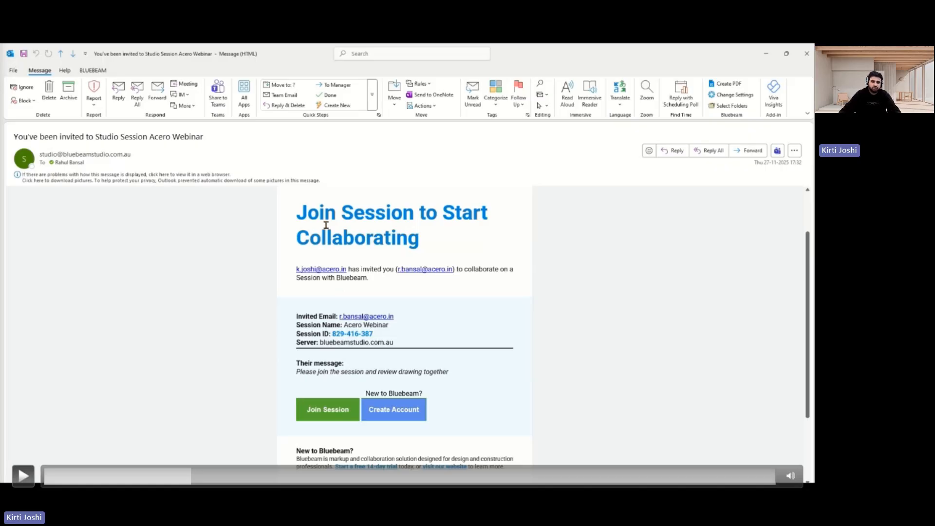
key("space")
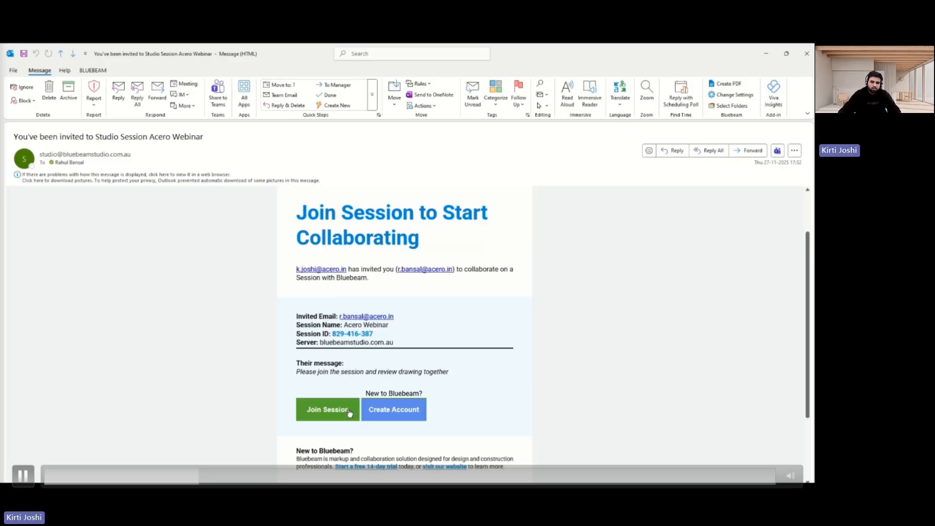
key("space")
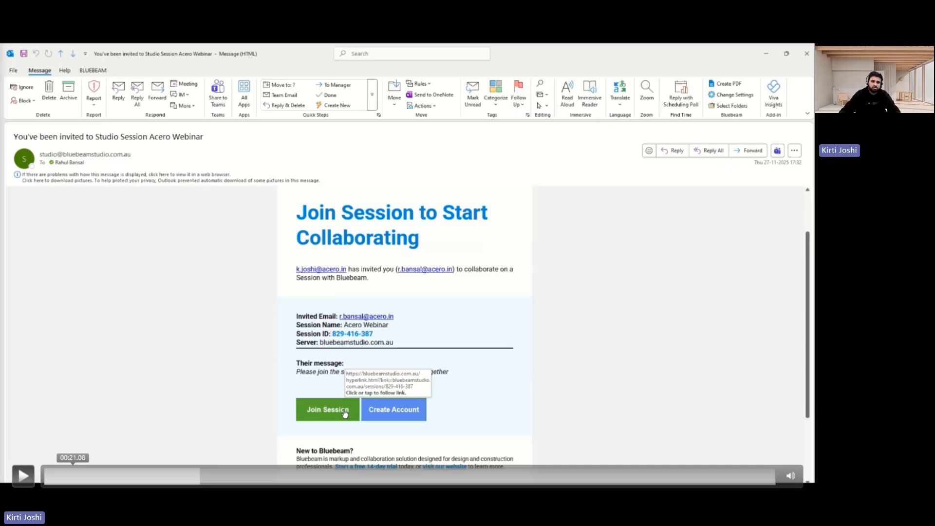
key("space")
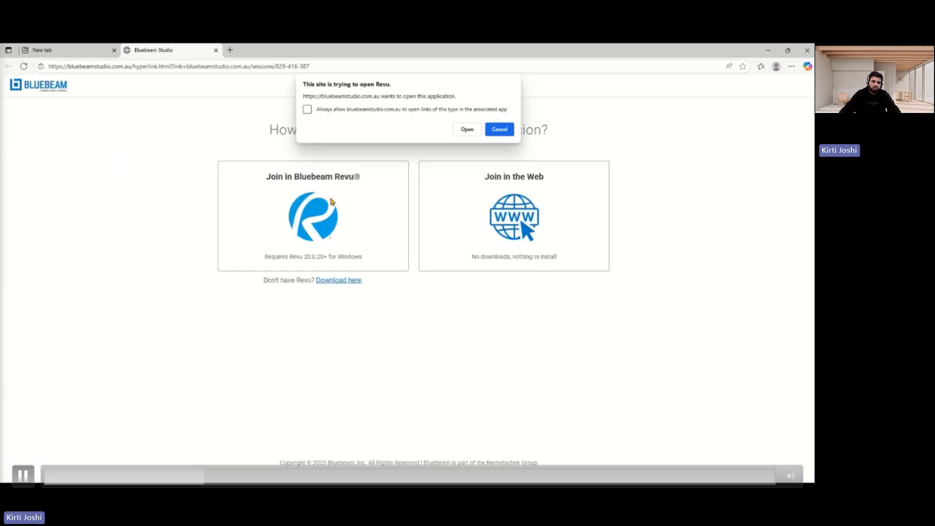
key("space")
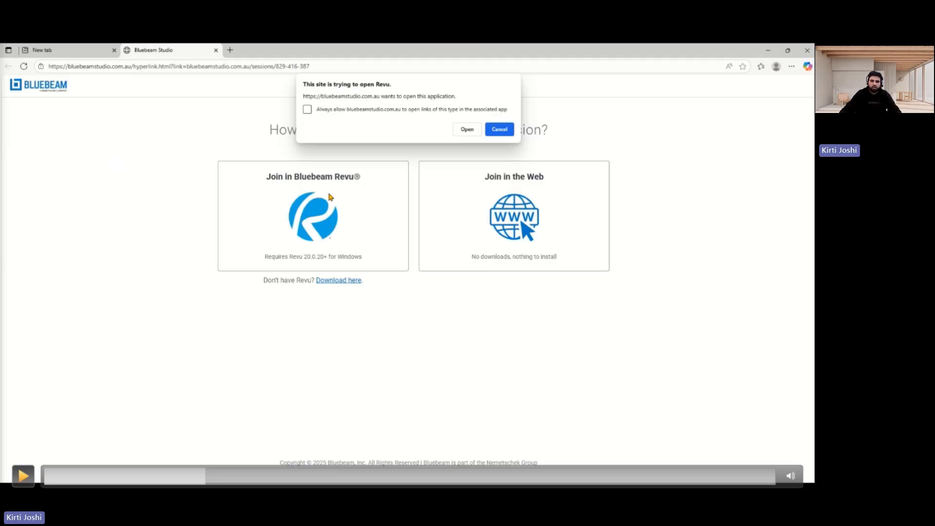
key("space")
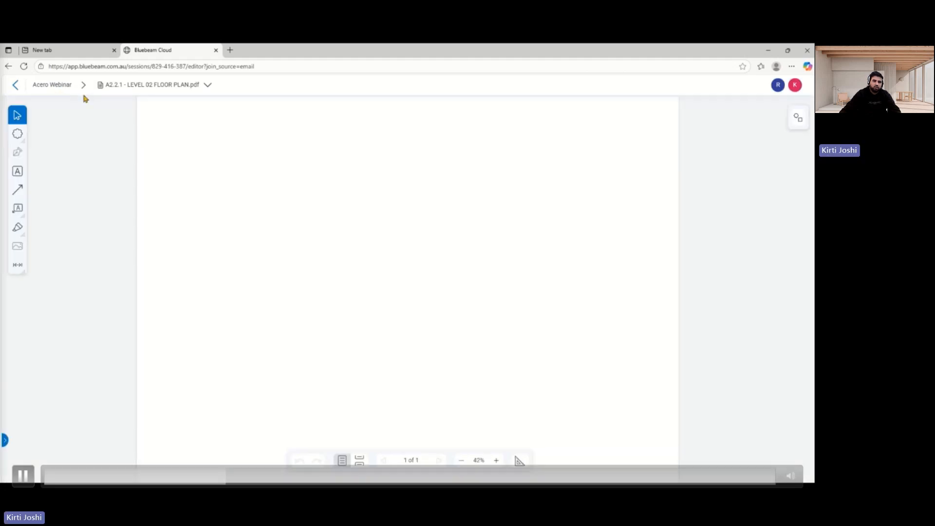
left_click(426, 191)
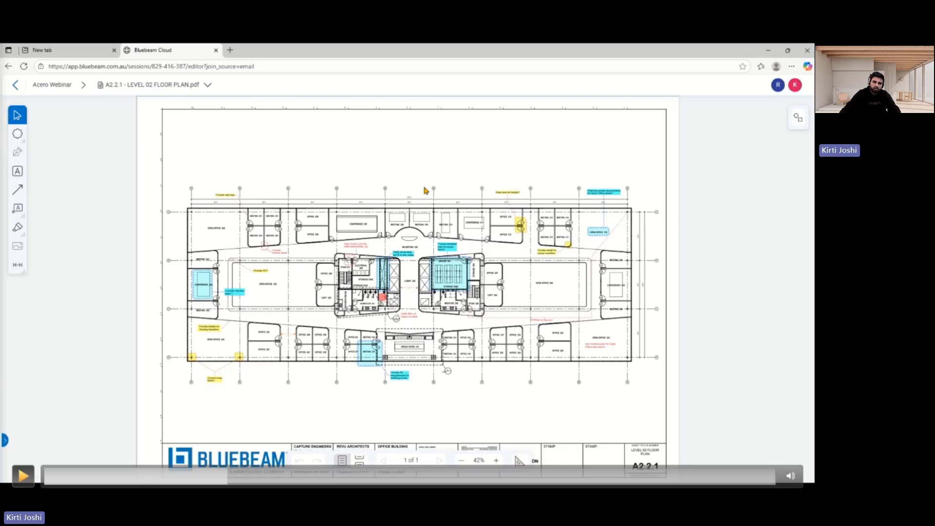
left_click(23, 476)
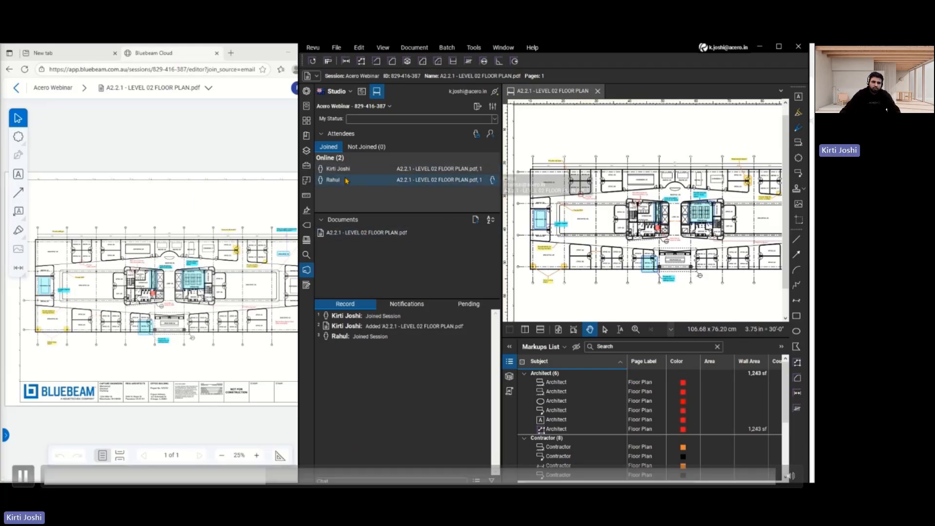
key("space")
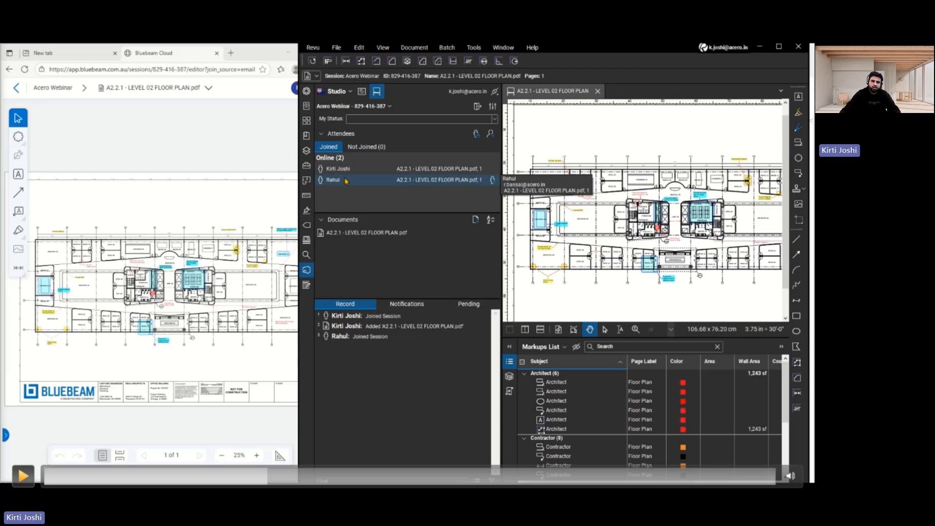
key("space")
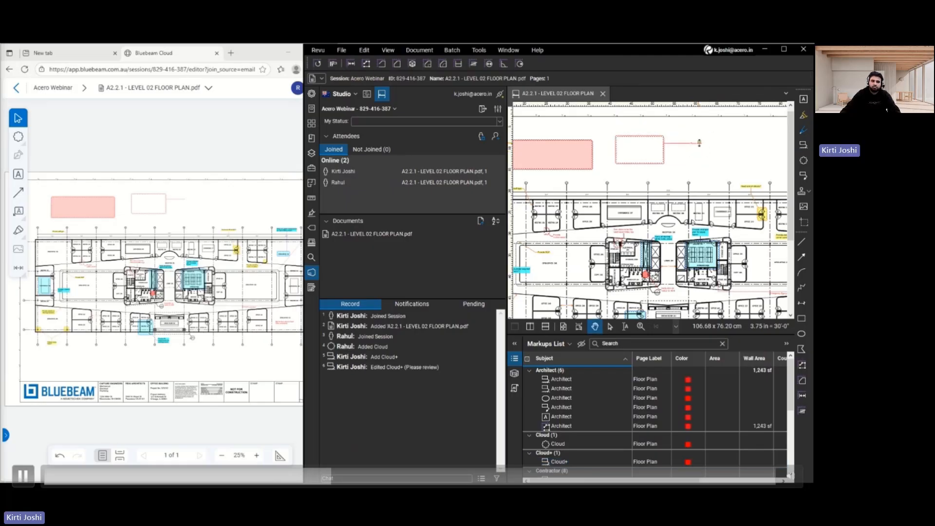
Step: Alert the other online session attendee about the Cloud+ markup above the floor plan on A2.2.1 - LEVEL 02 FLOOR PLAN
scroll(700, 142, "up", 3)
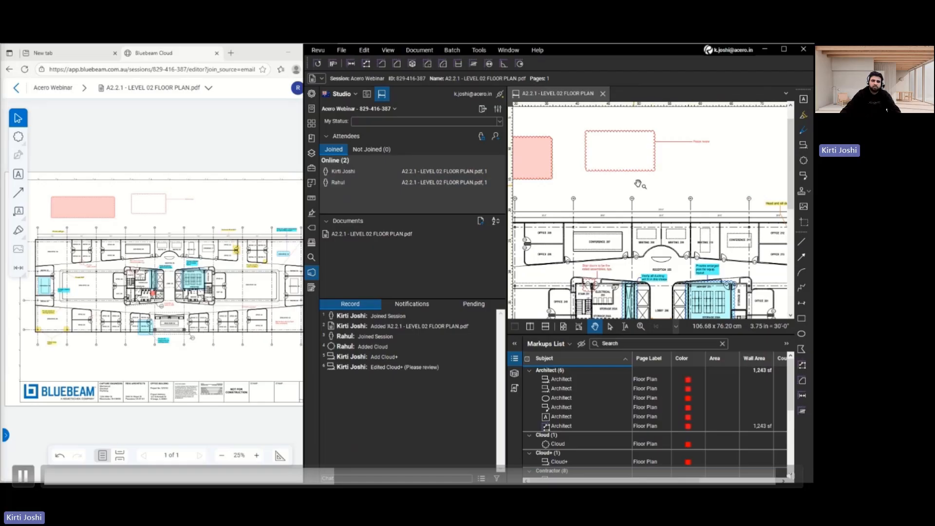
scroll(635, 176, "down", 5)
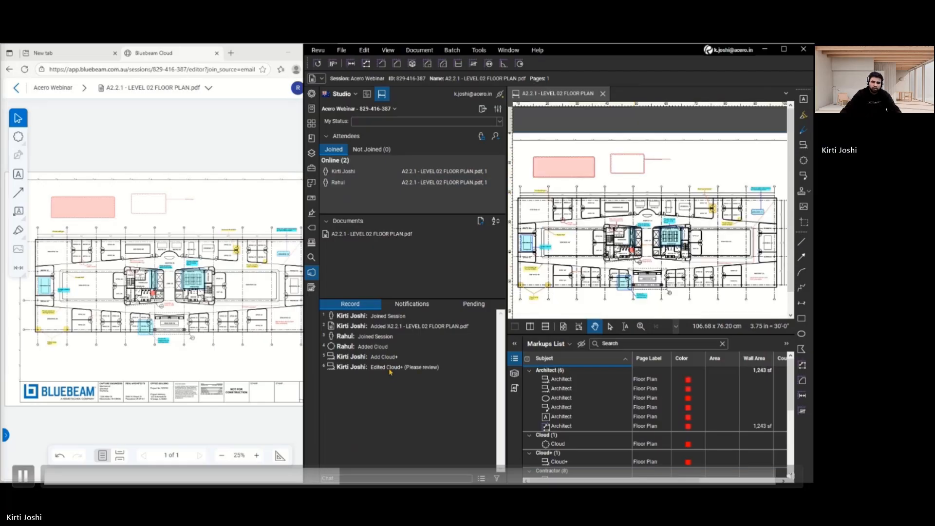
scroll(631, 182, "up", 1)
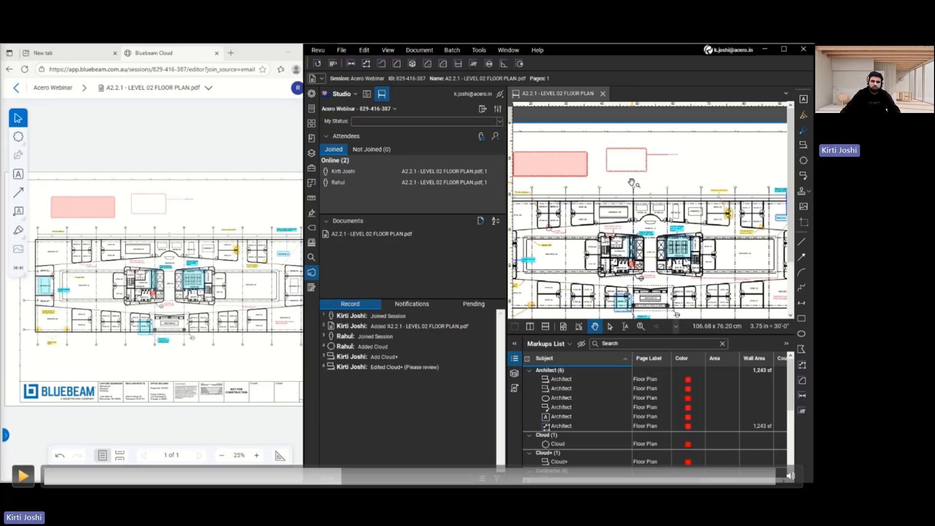
right_click(626, 173)
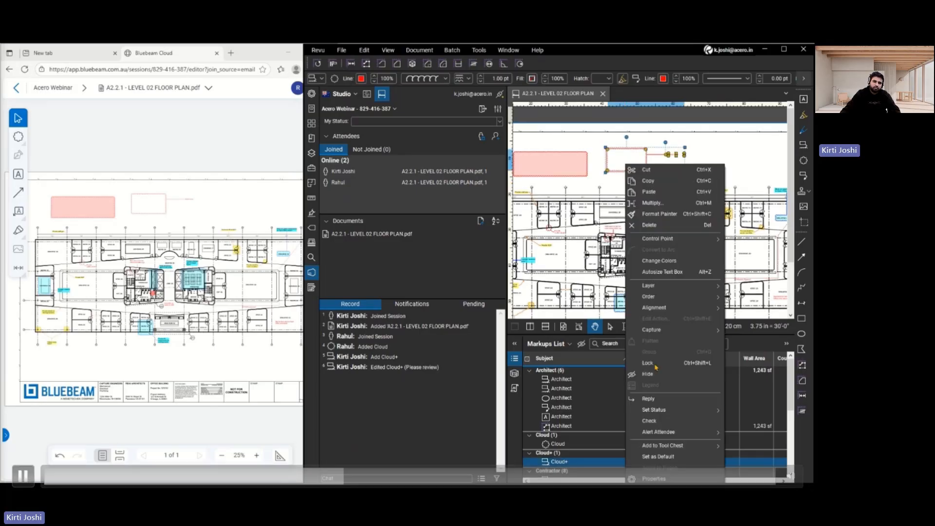
mouse_move(658, 432)
left_click(750, 433)
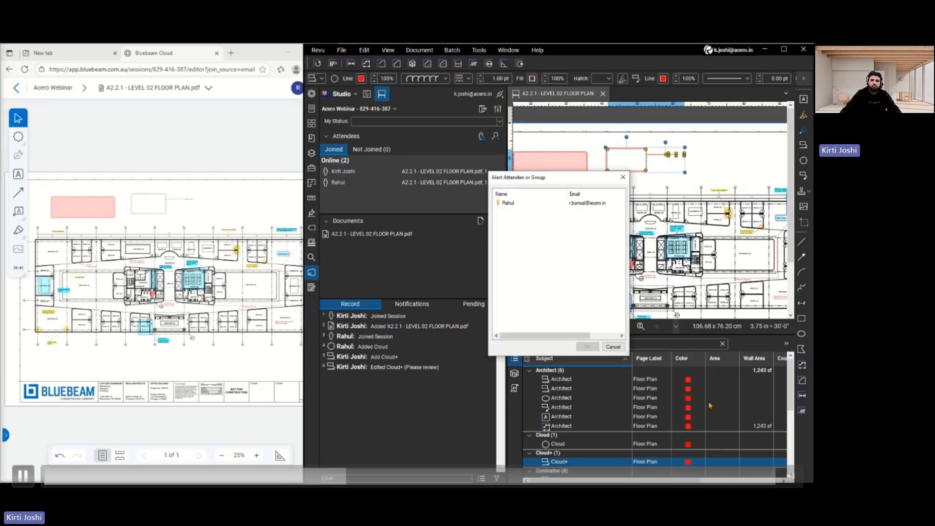
left_click(518, 203)
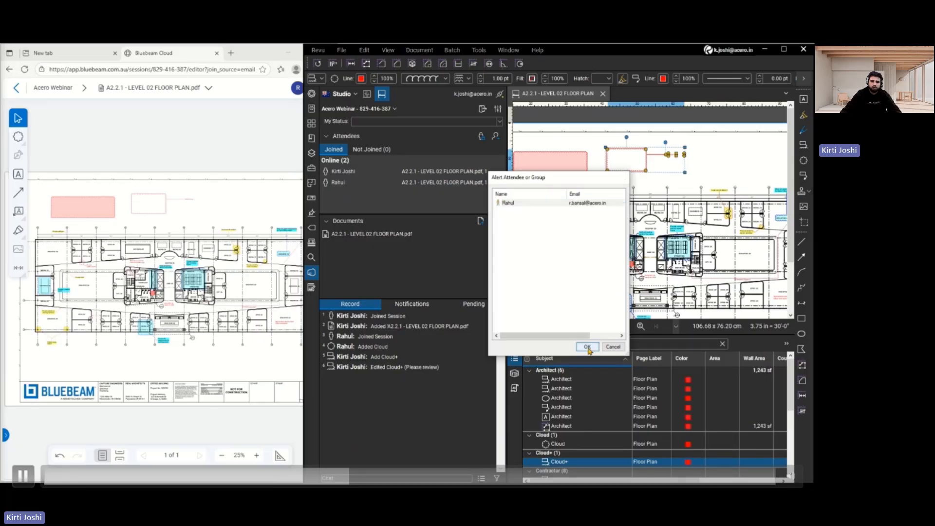
left_click(587, 347)
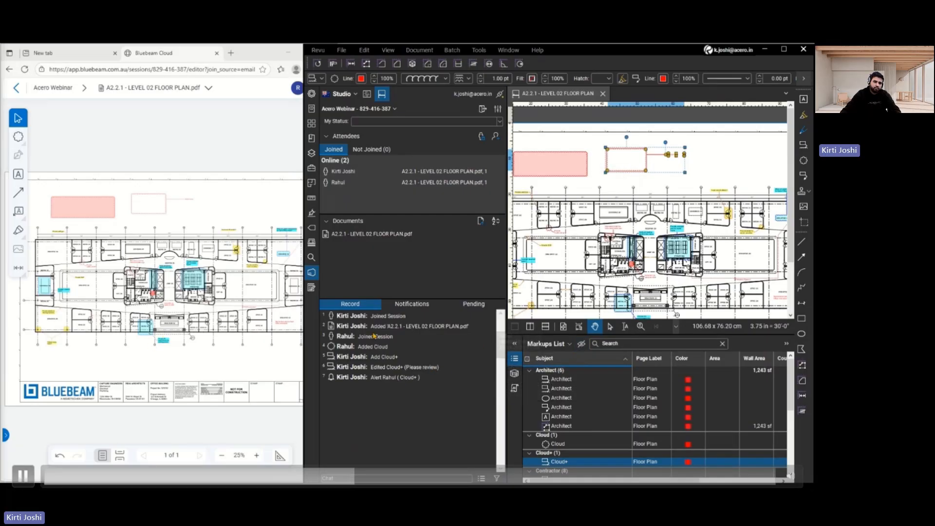
Step: Review the report options for the Acero Webinar session and leave them without generating a report
left_click(481, 479)
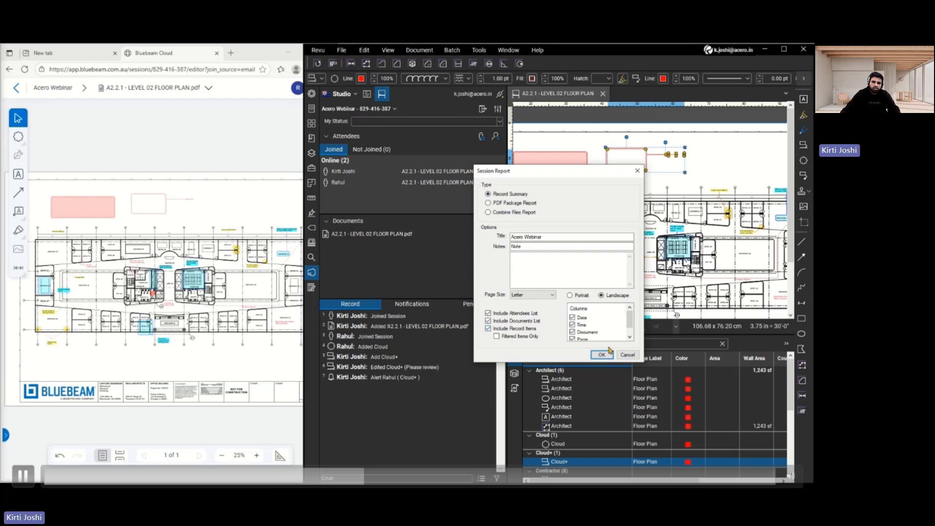
left_click(628, 354)
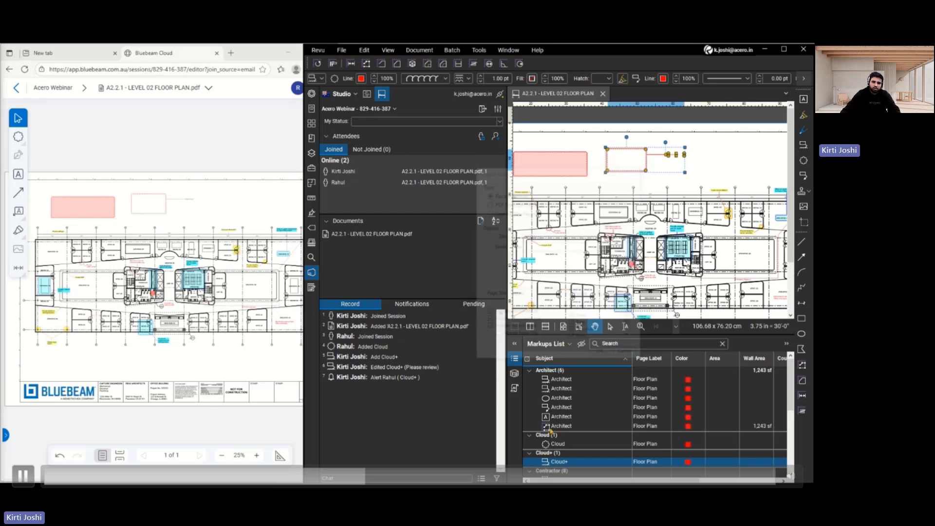
Step: Filter the chat and attendee entries out of the session record, and restore both entry types
left_click(497, 479)
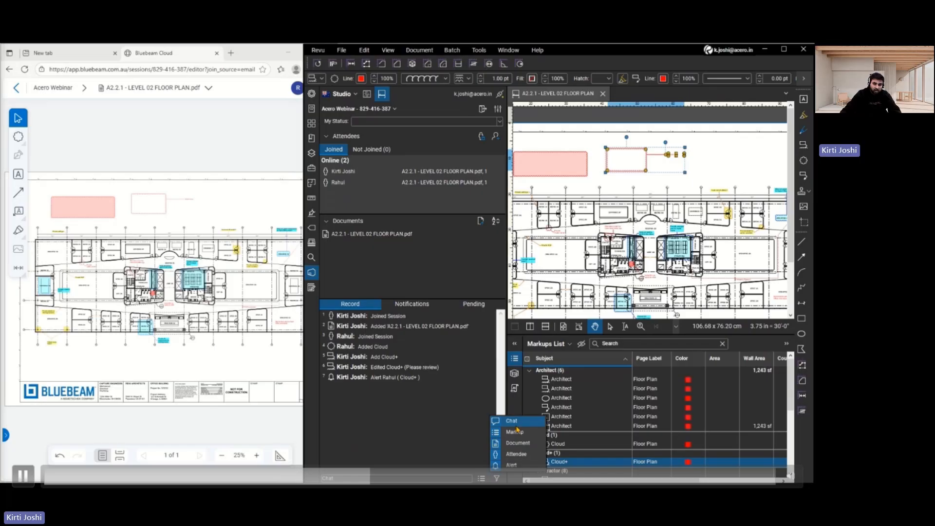
left_click(516, 425)
left_click(496, 478)
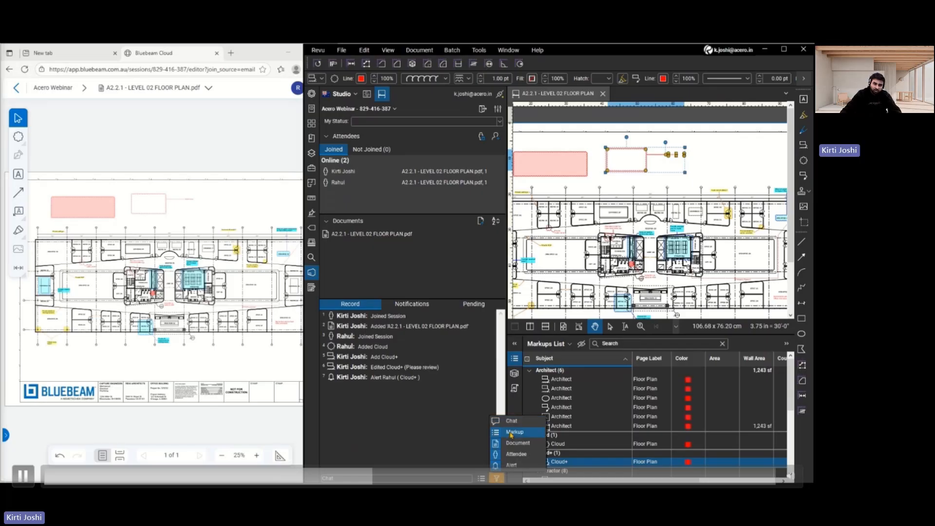
left_click(515, 454)
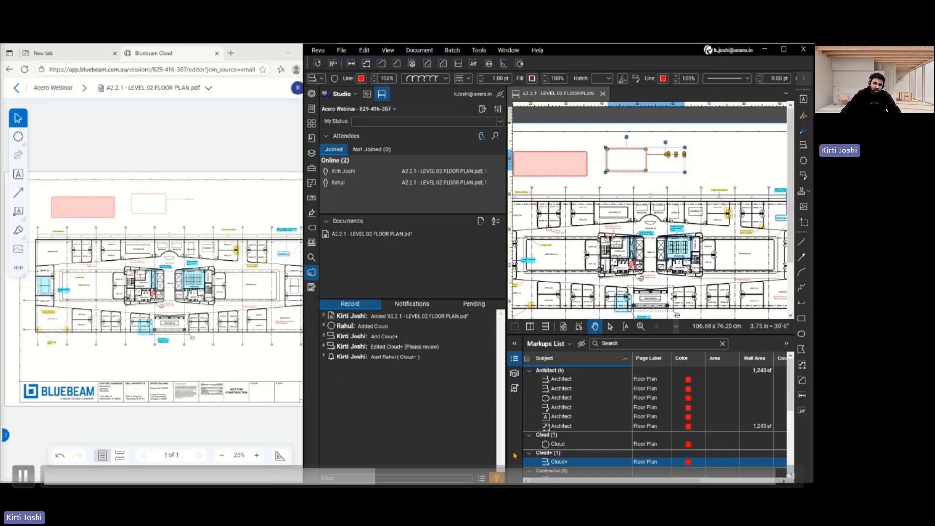
left_click(497, 478)
left_click(510, 422)
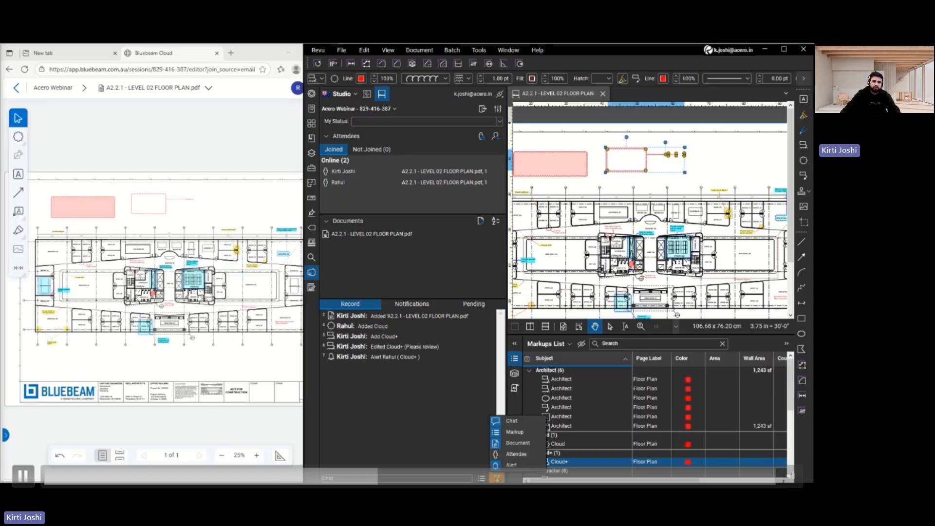
left_click(505, 455)
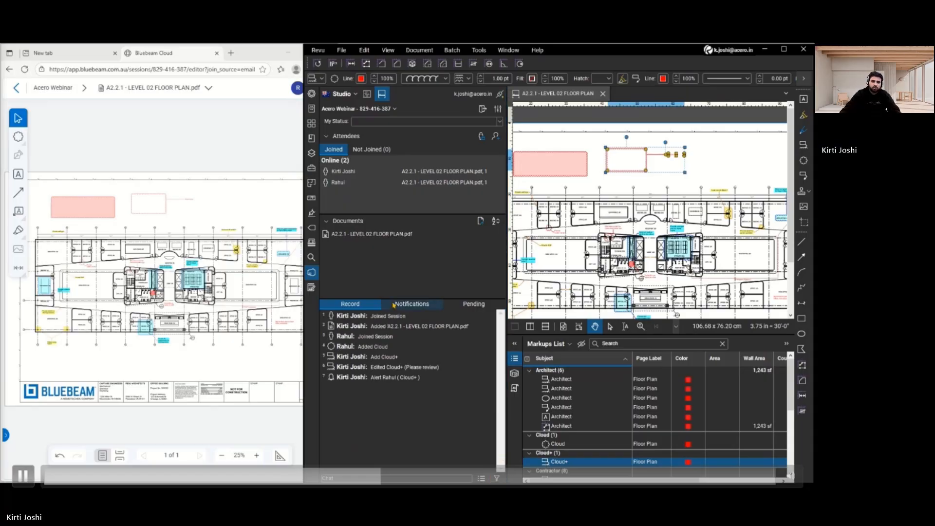
Step: Check the option for adding session documents, and review the attendees and permissions in the Acero Webinar session settings
left_click(481, 222)
left_click(688, 339)
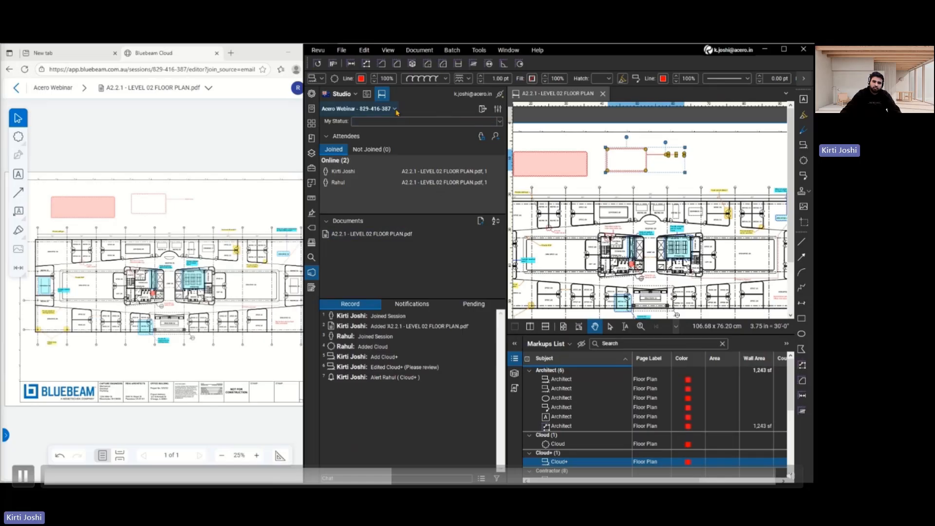
left_click(498, 110)
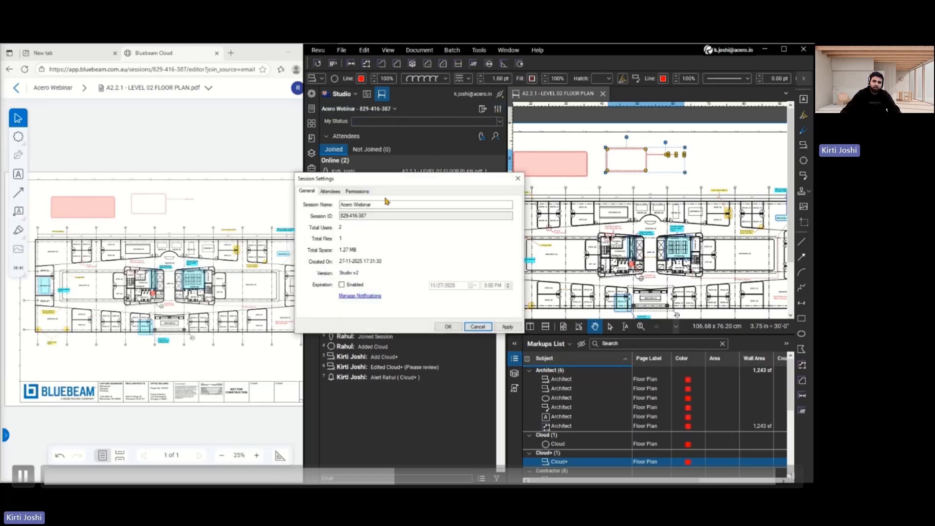
left_click(335, 191)
left_click(357, 192)
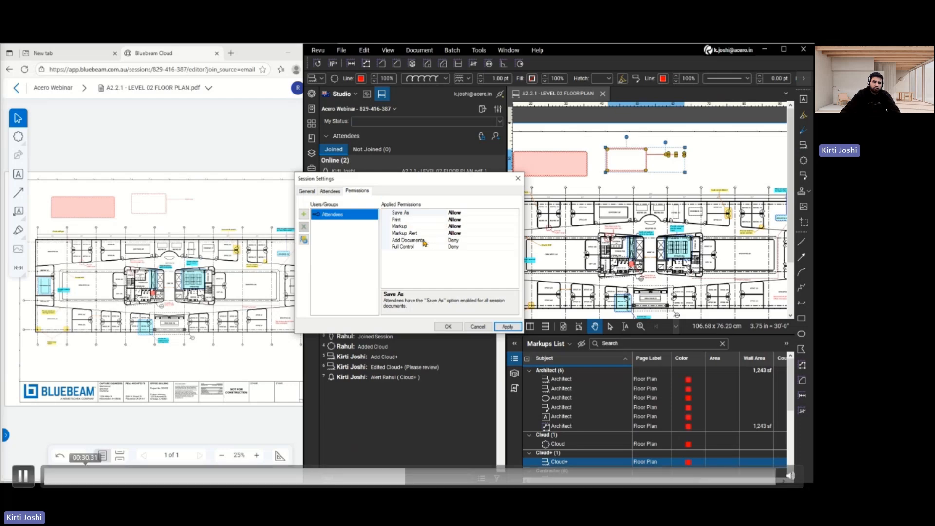
key("space")
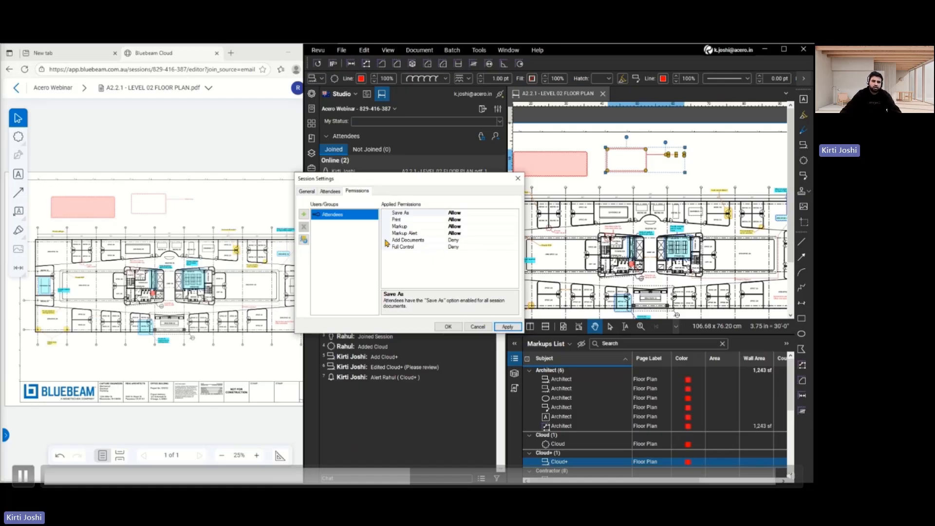
Step: Try to create a group named Acero in the session's group membership management, without adding members
left_click(305, 240)
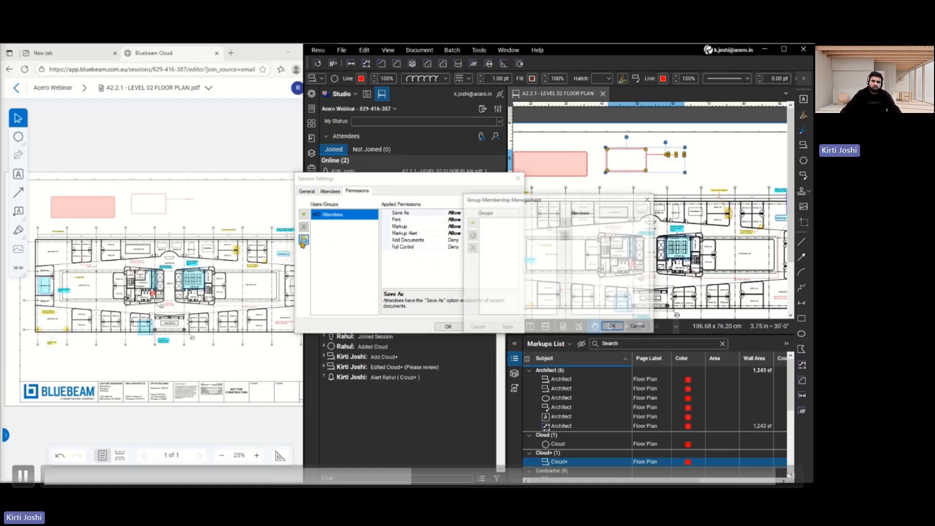
left_click(471, 223)
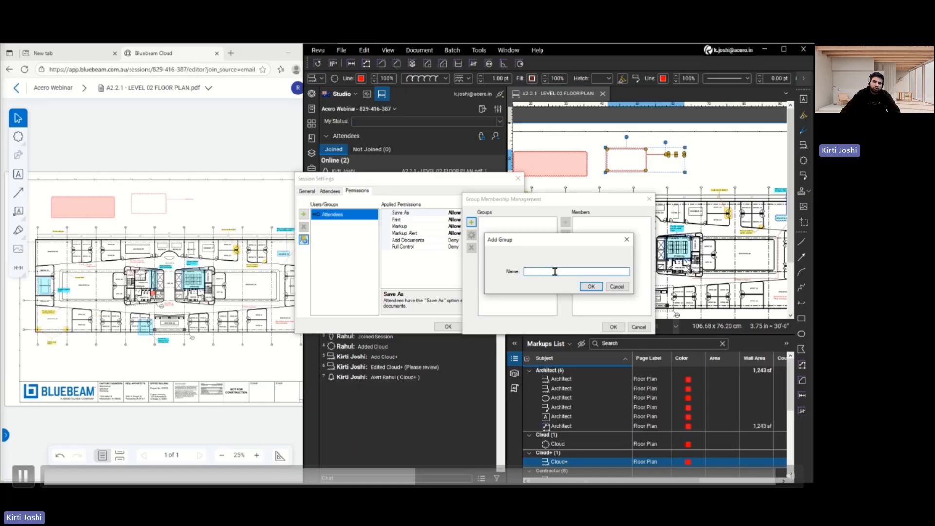
type("Acero")
left_click(591, 287)
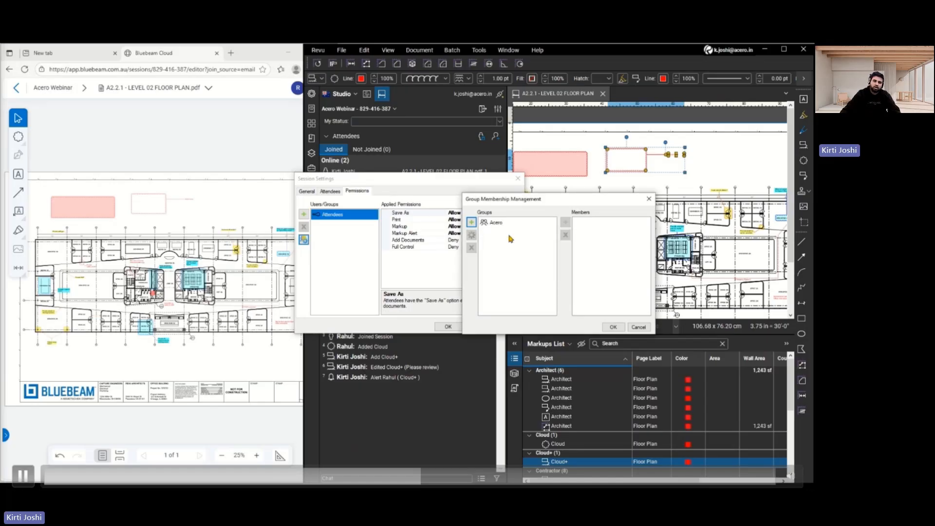
left_click(502, 226)
left_click(564, 223)
left_click(617, 287)
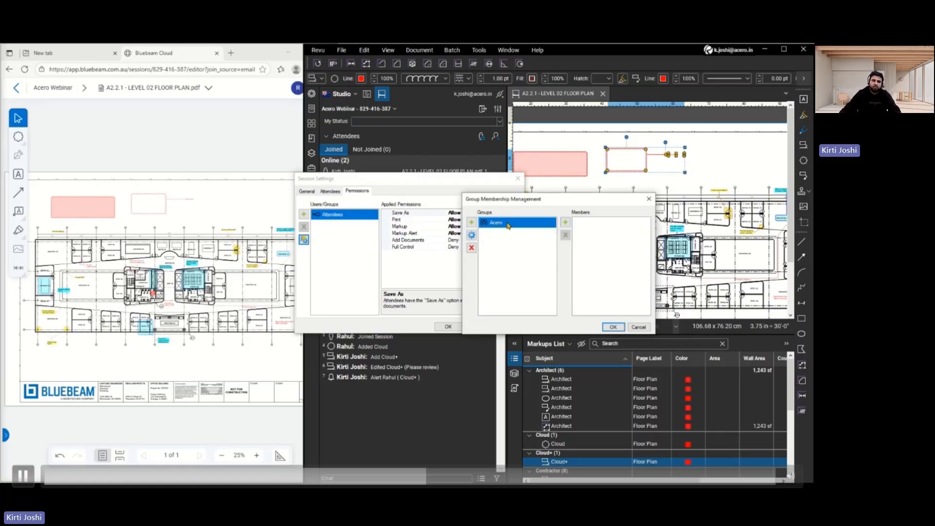
left_click(613, 327)
Step: Recheck the session's group membership list and leave the session settings without saving changes
left_click(304, 239)
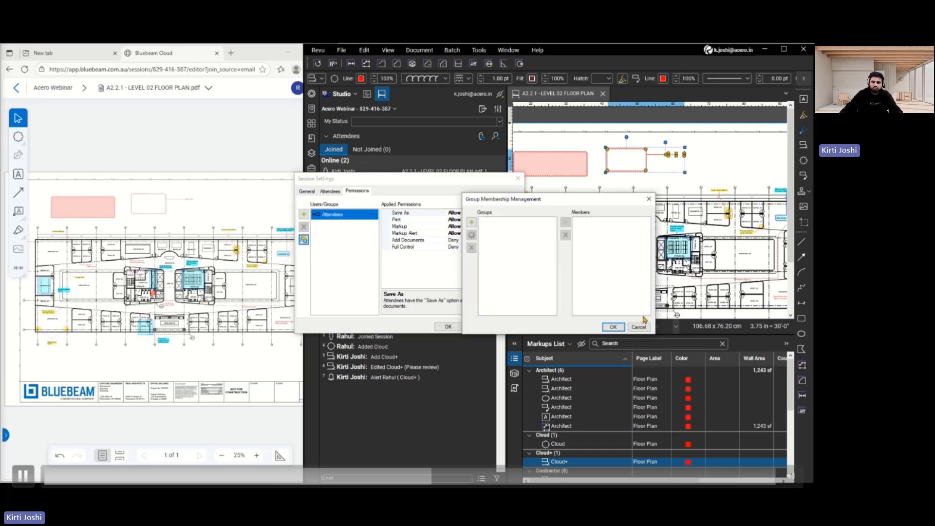
left_click(615, 327)
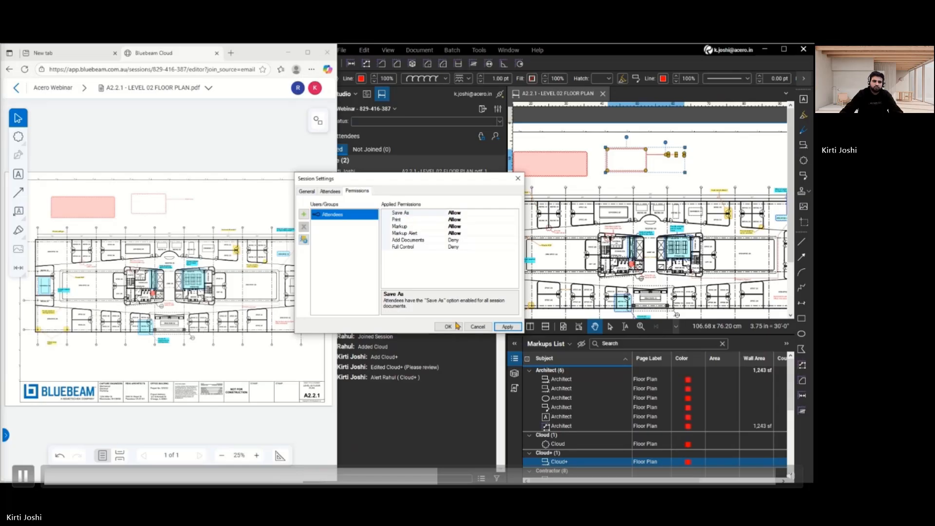
left_click(478, 326)
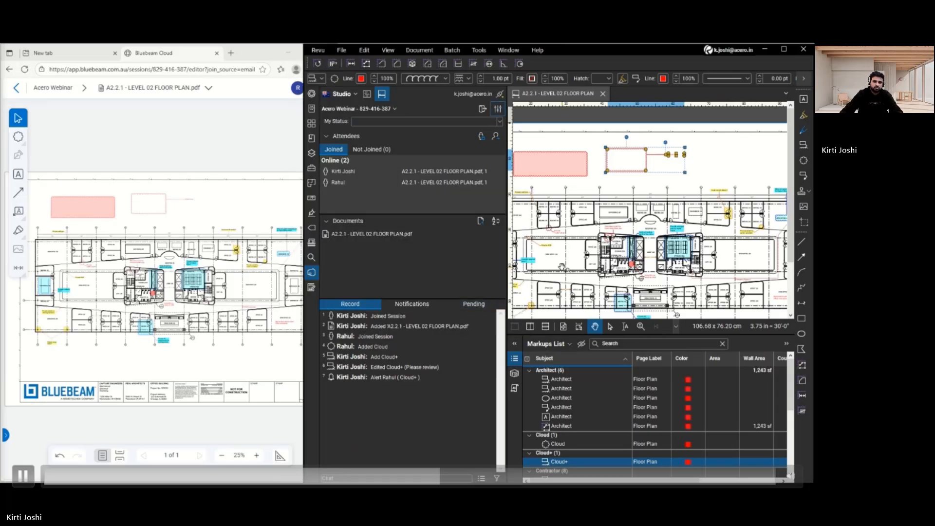
Step: Leave the Acero Webinar session
scroll(613, 228, "down", 1)
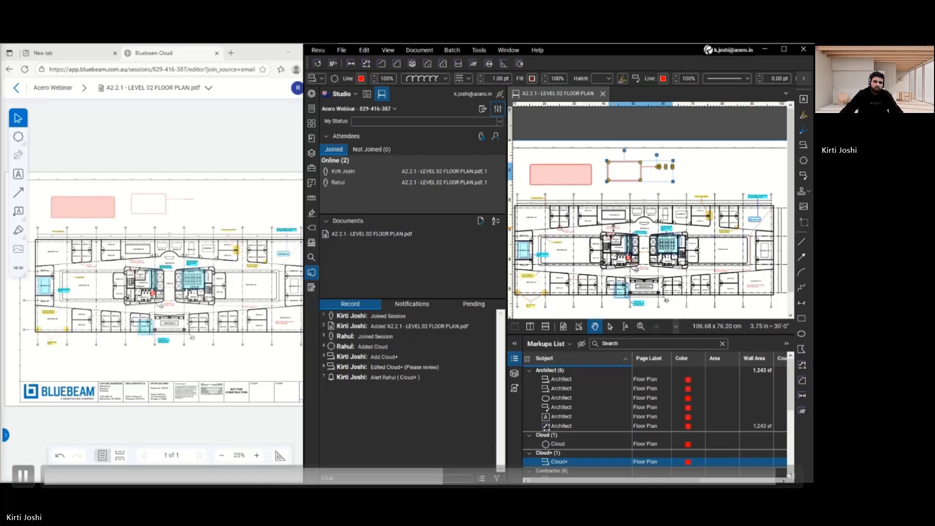
scroll(603, 216, "down", 2)
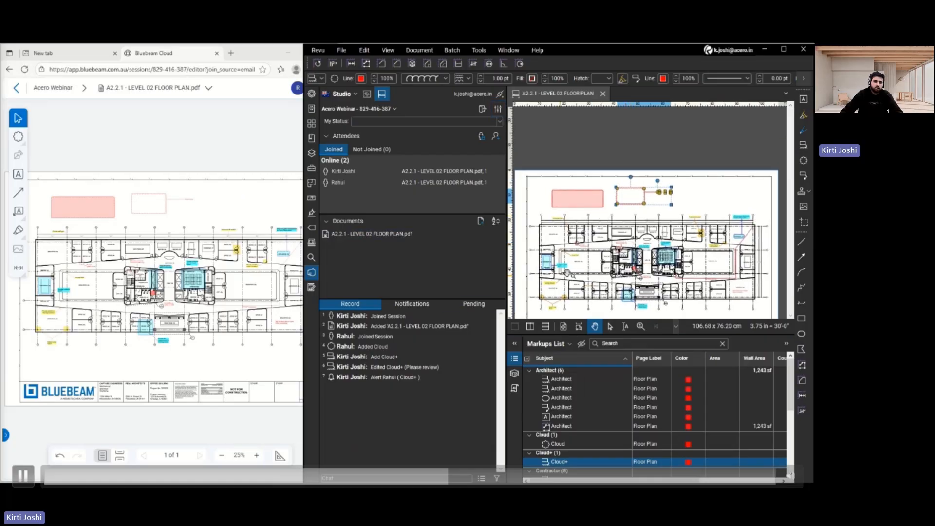
left_click(487, 110)
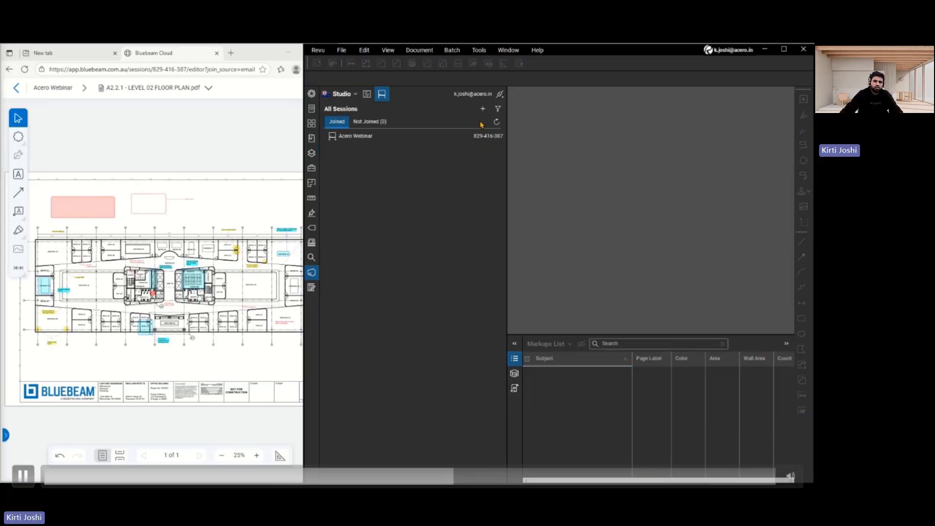
key("space")
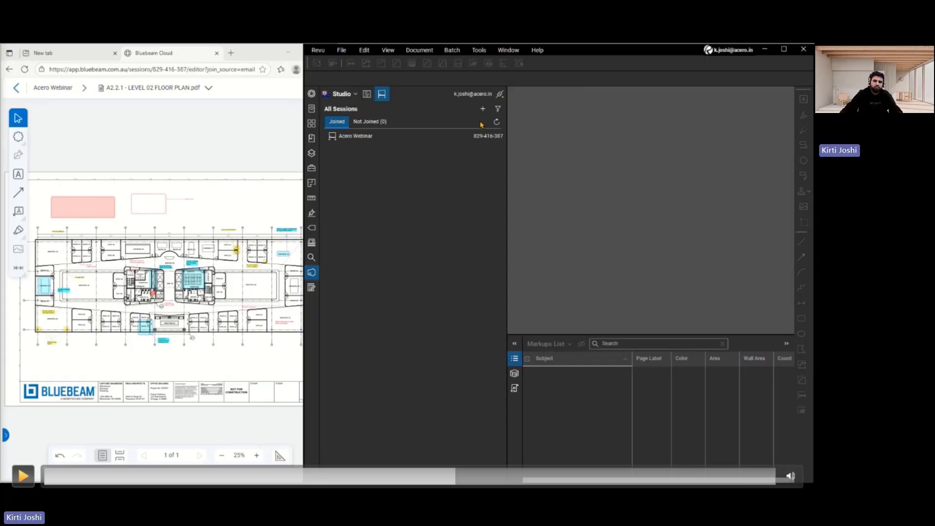
key("space")
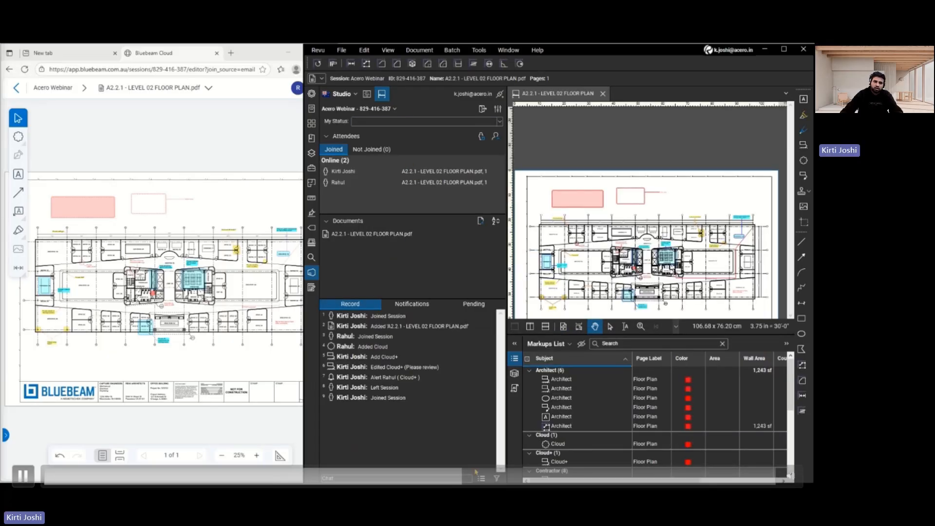
key("space")
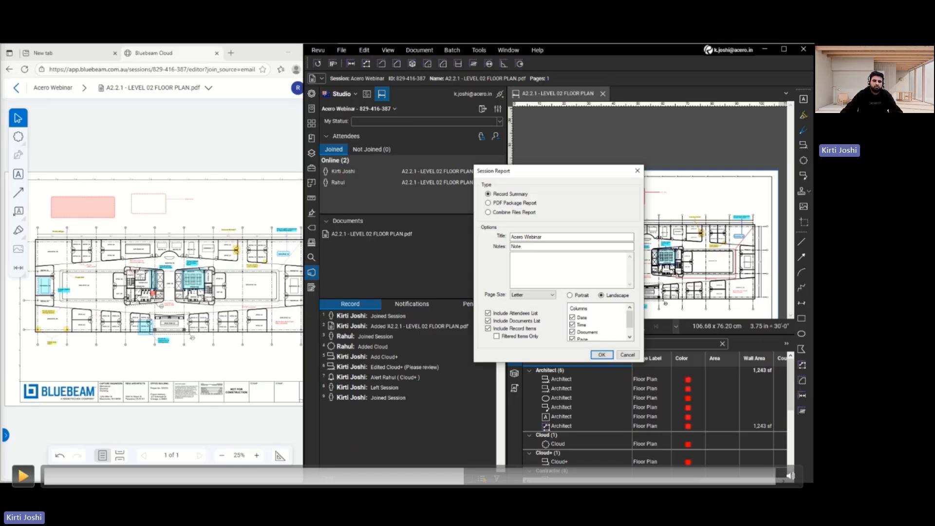
key("space")
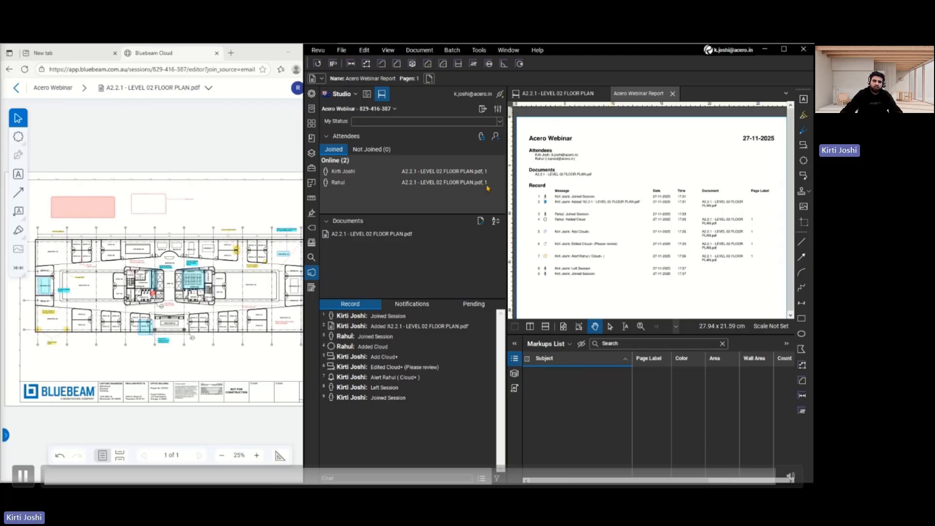
Step: Finish the Acero Webinar session and generate its closing session report
left_click(392, 109)
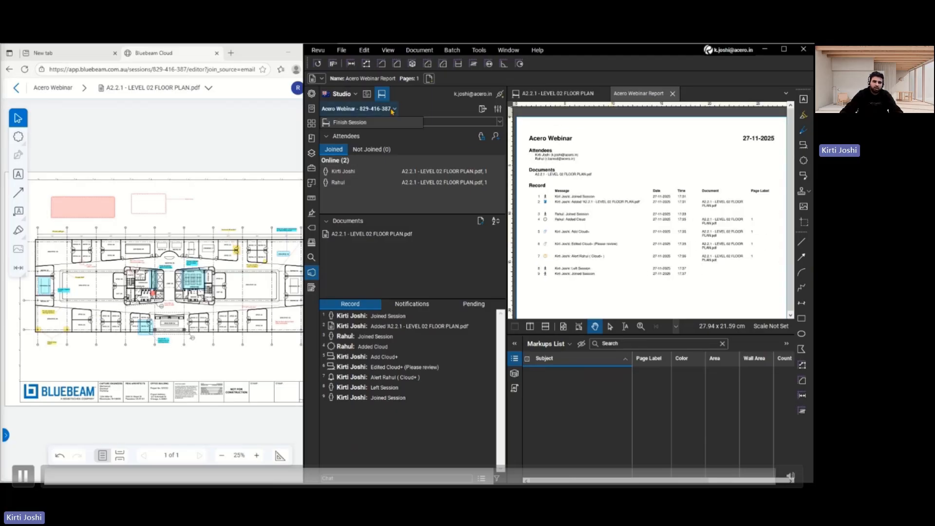
left_click(366, 124)
left_click(506, 300)
left_click(595, 364)
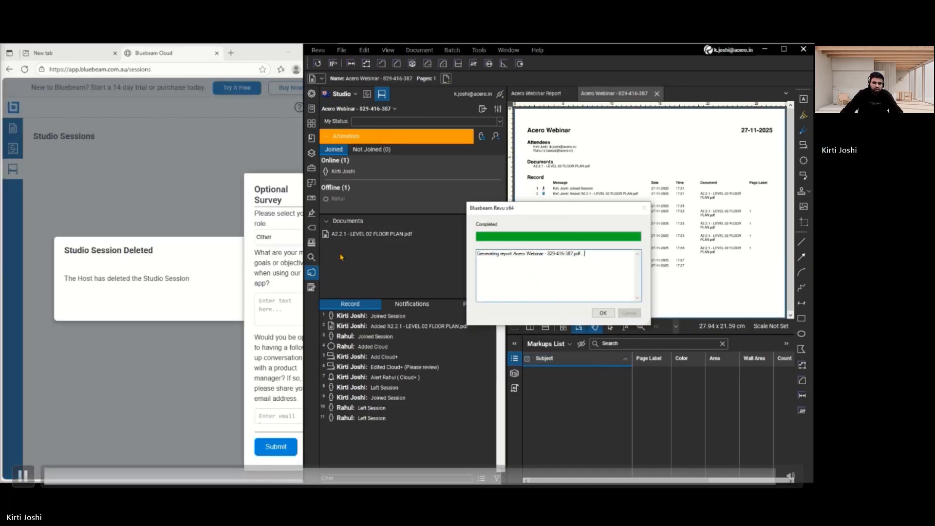
left_click(23, 475)
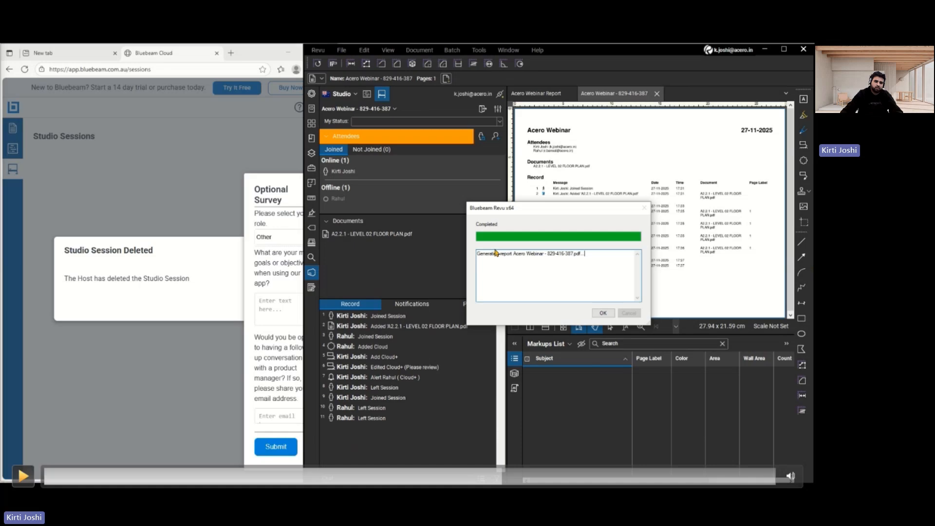
left_click(24, 476)
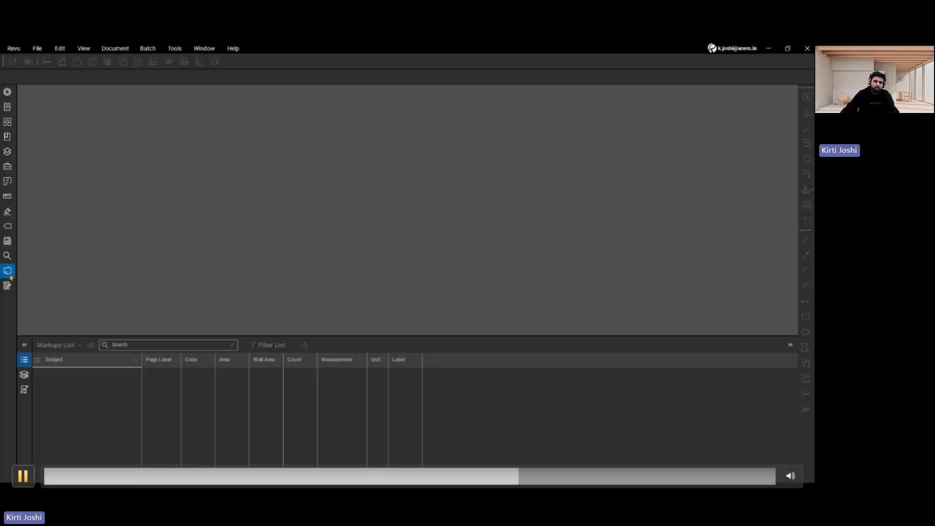
left_click(23, 475)
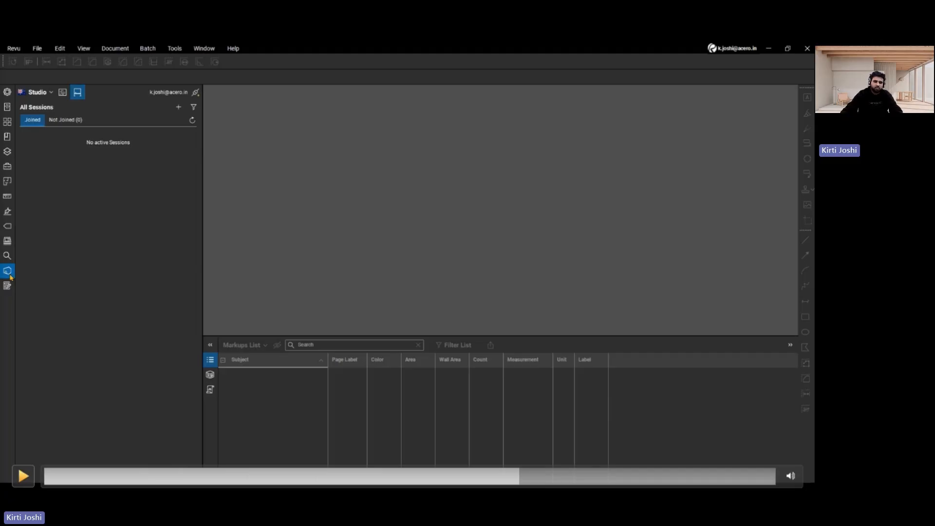
left_click(23, 476)
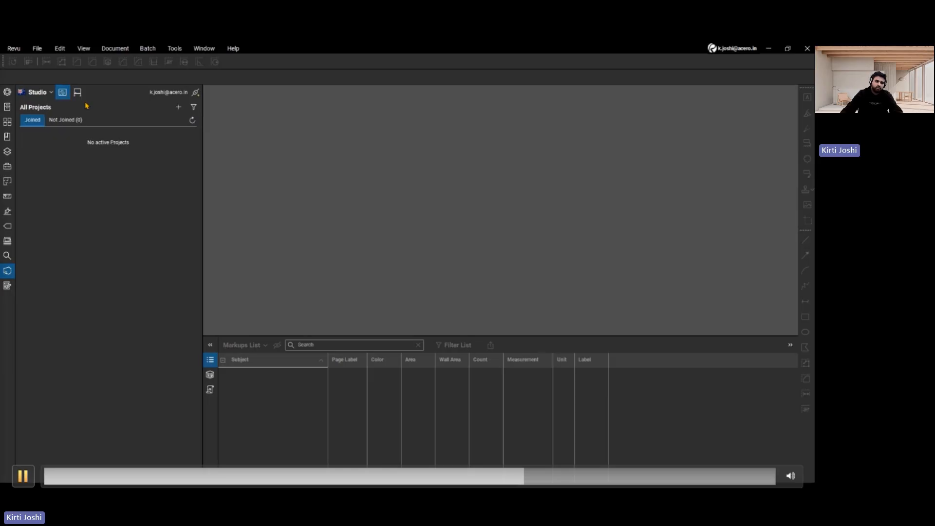
key("space")
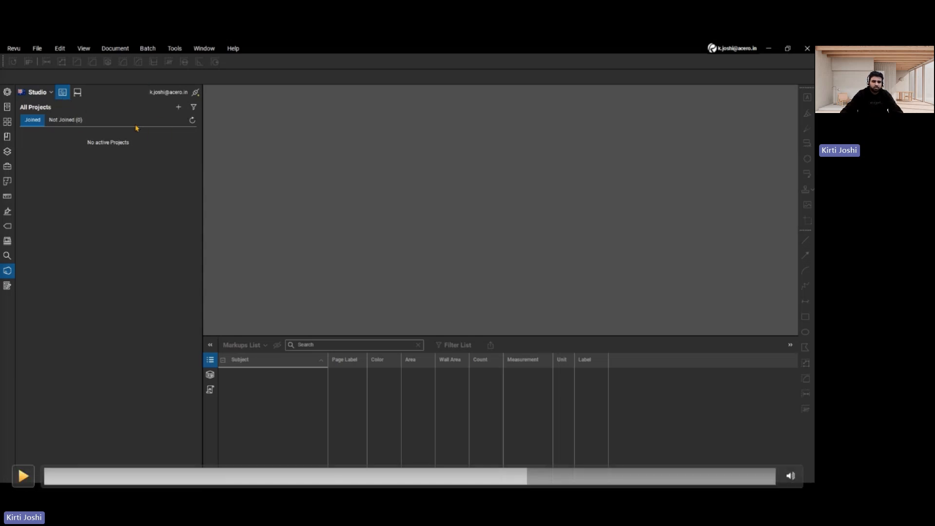
key("space")
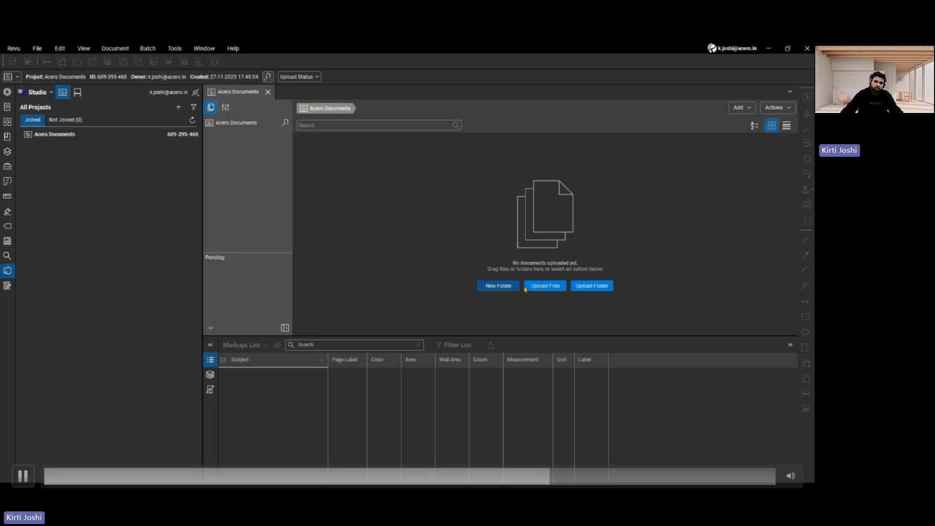
key("space")
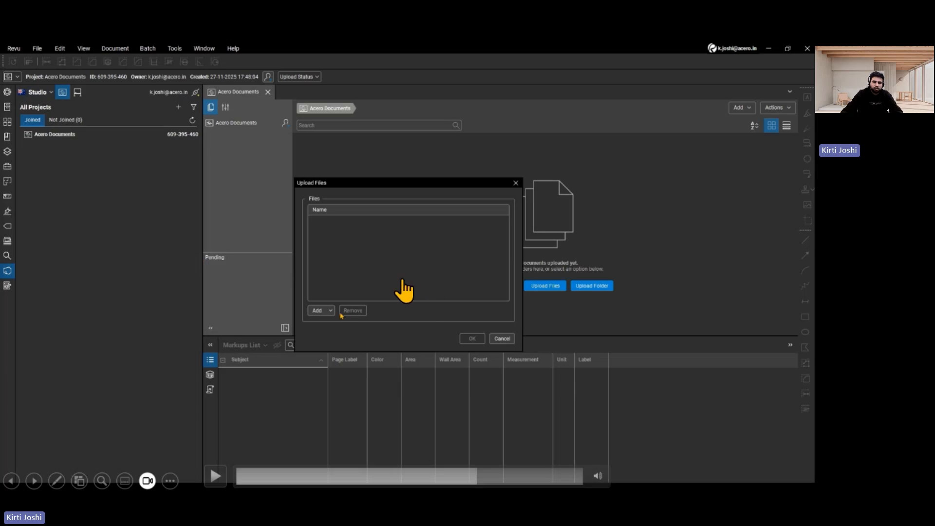
key("space")
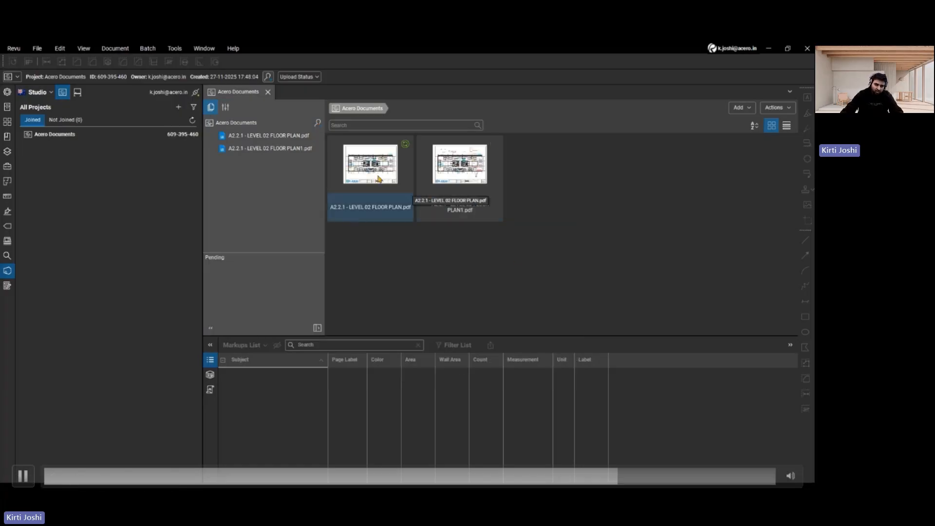
Step: Open A2.2.1 - LEVEL 02 FLOOR PLAN1.pdf from the Acero Documents project without using Split View
double_click(431, 175)
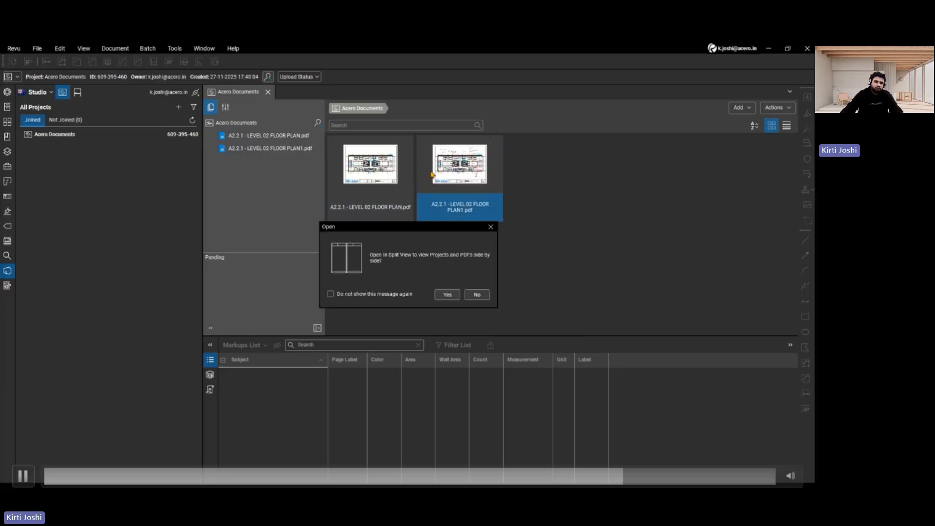
left_click(476, 294)
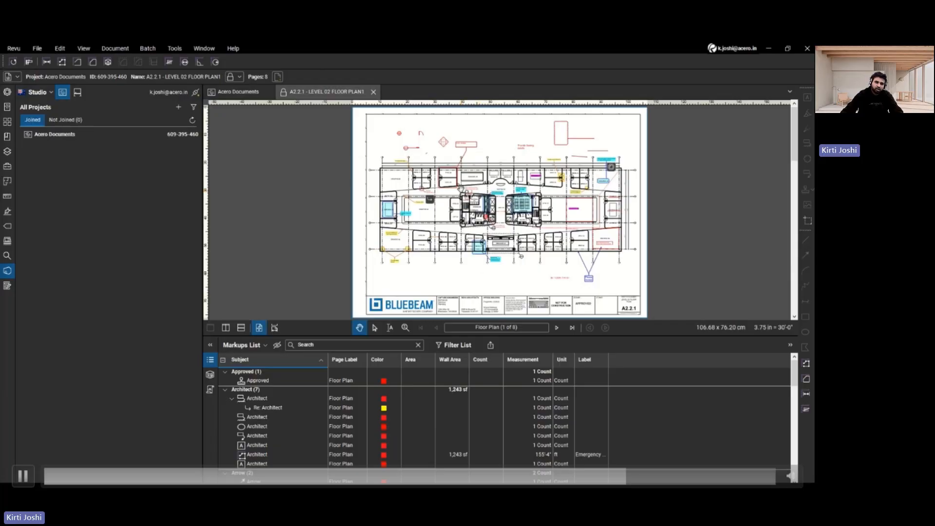
scroll(551, 211, "down", 1)
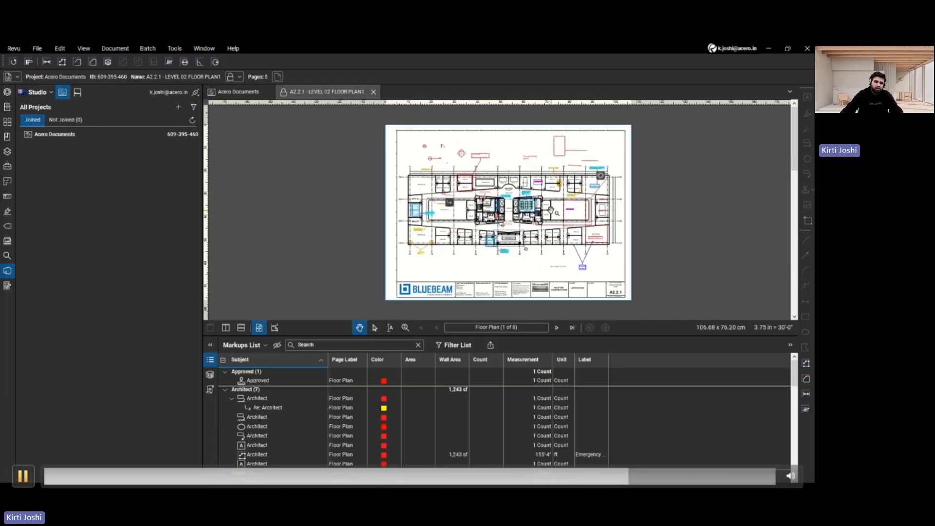
left_click(348, 79)
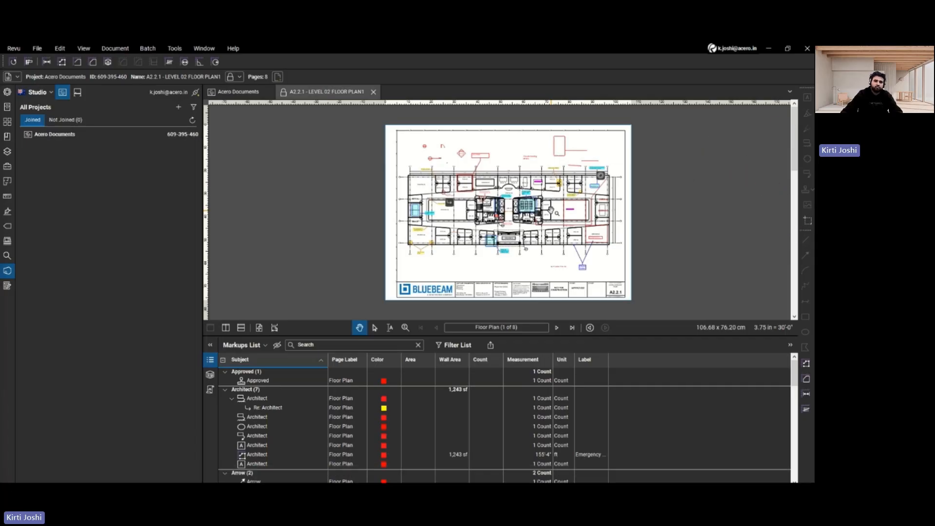
scroll(551, 210, "up", 5)
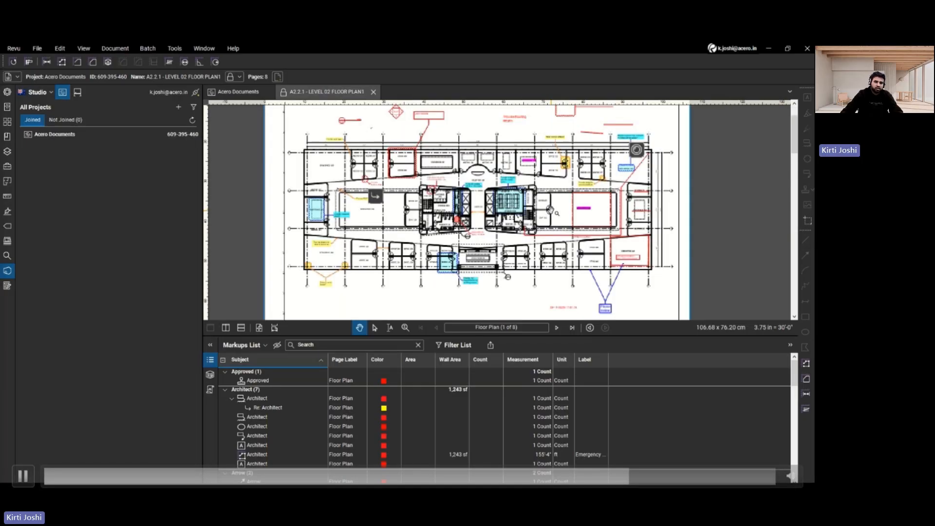
scroll(551, 209, "down", 1)
scroll(435, 268, "down", 1)
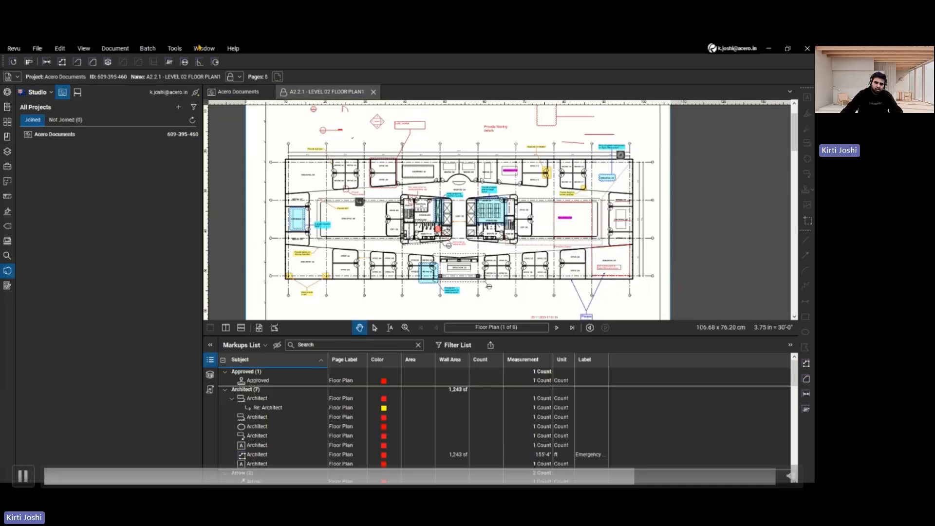
Step: Check which markup tools are available for the locked LEVEL 02 FLOOR PLAN1 drawing
left_click(174, 49)
mouse_move(189, 59)
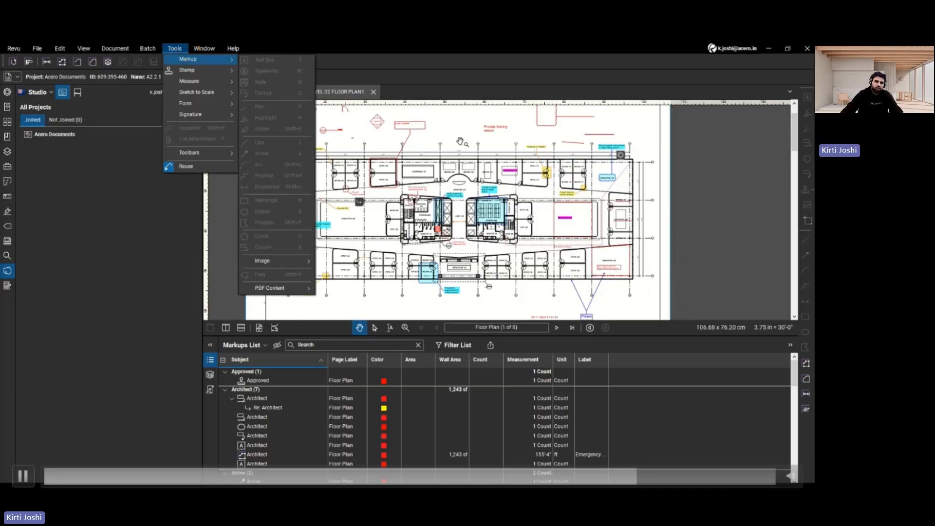
left_click(461, 142)
key("space")
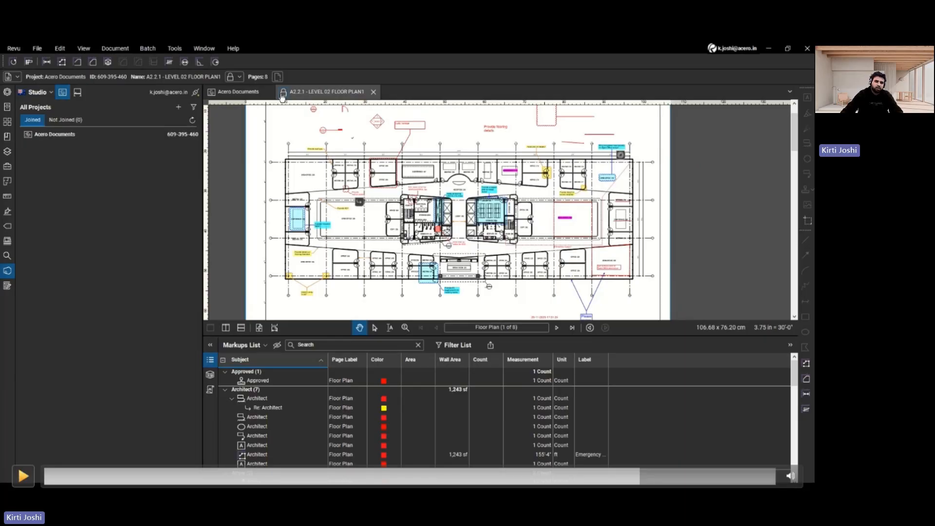
key("space")
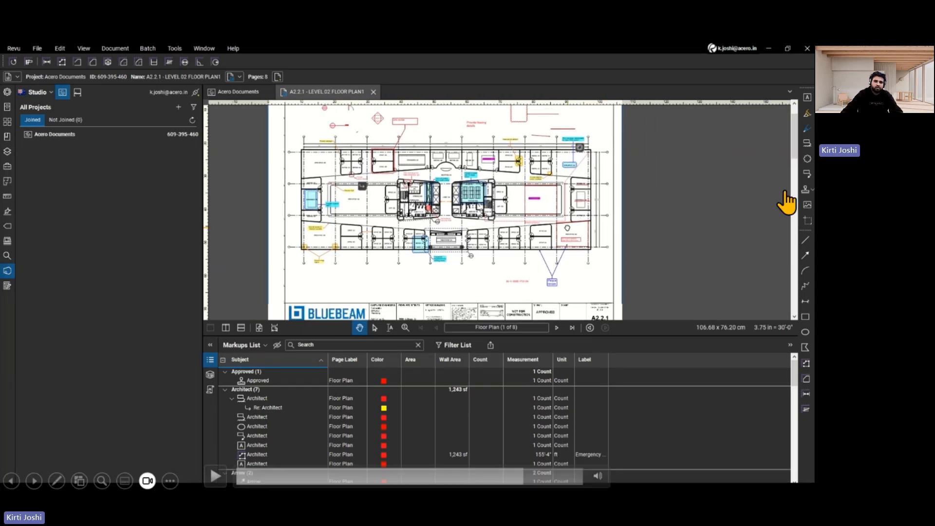
left_click(23, 476)
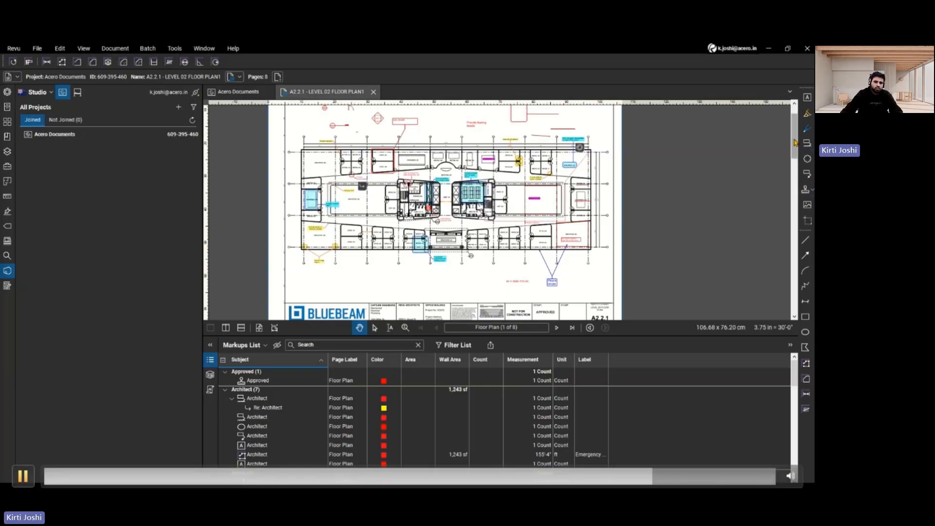
left_click(23, 476)
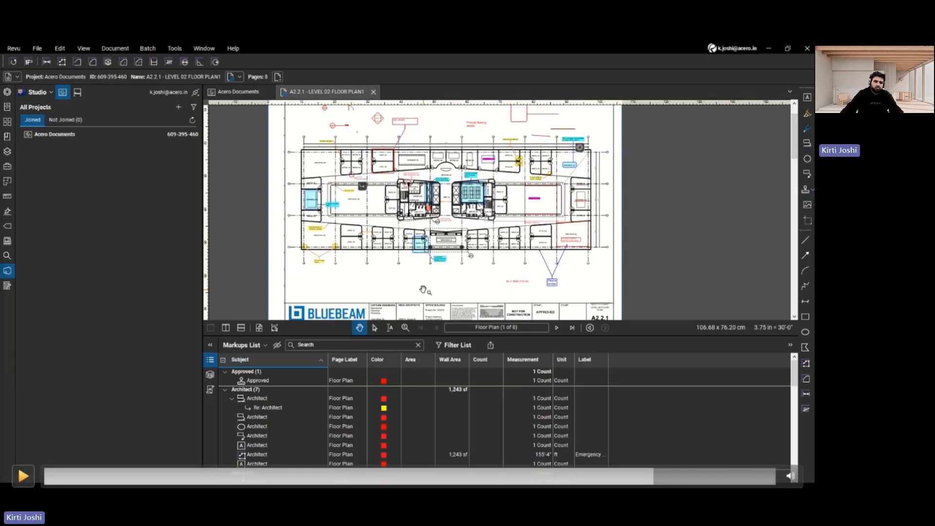
left_click(22, 476)
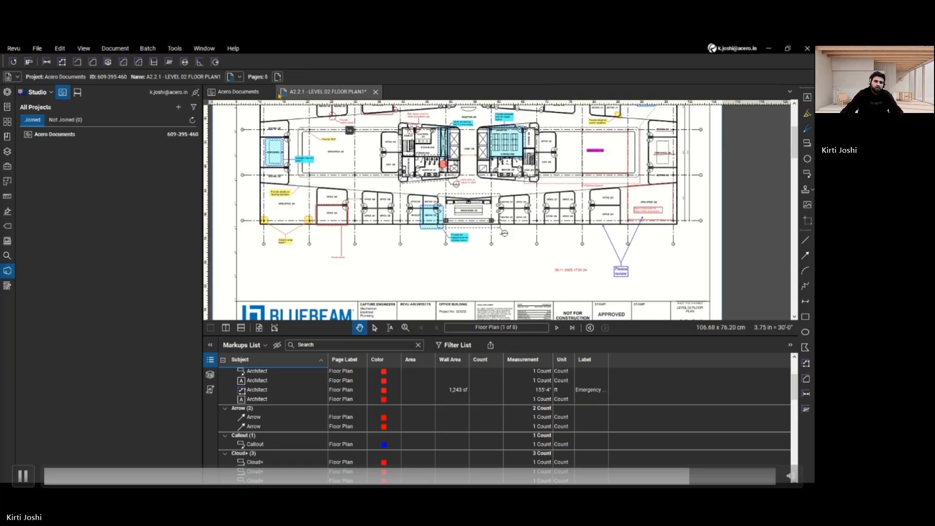
key("space")
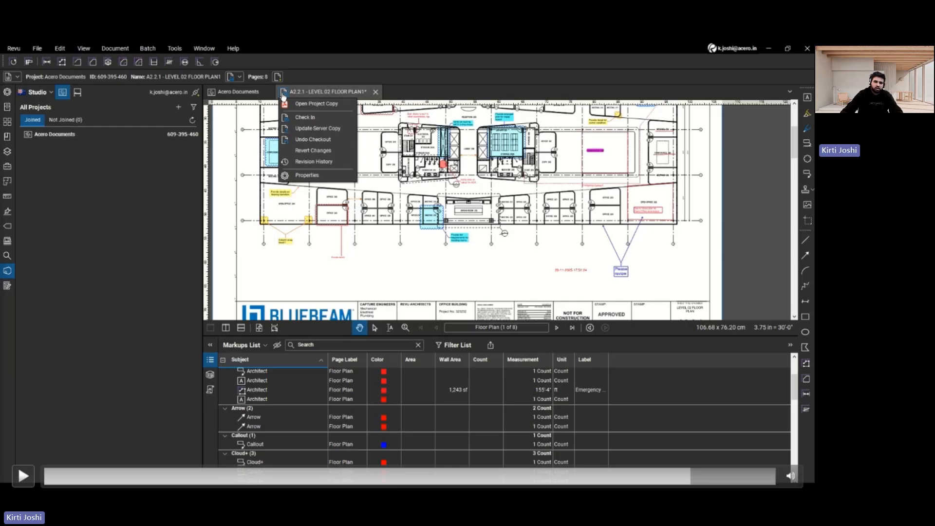
key("space")
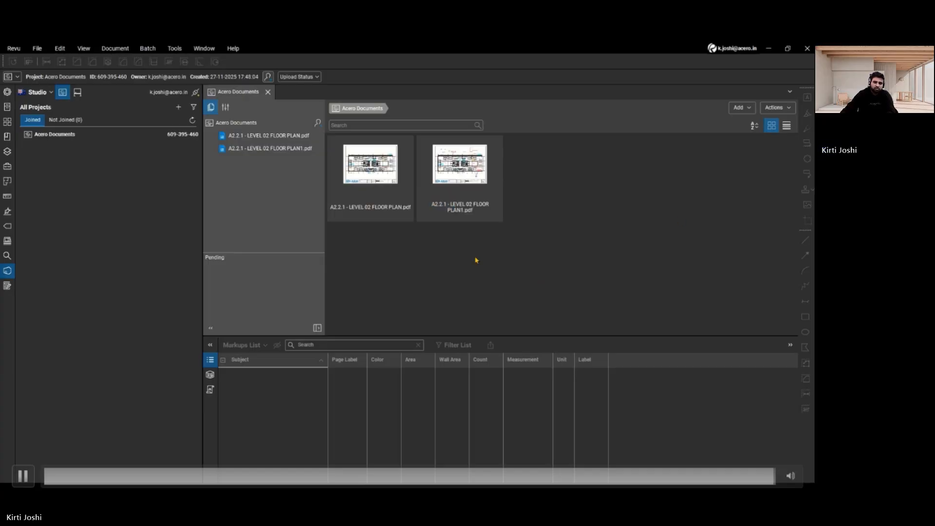
key("space")
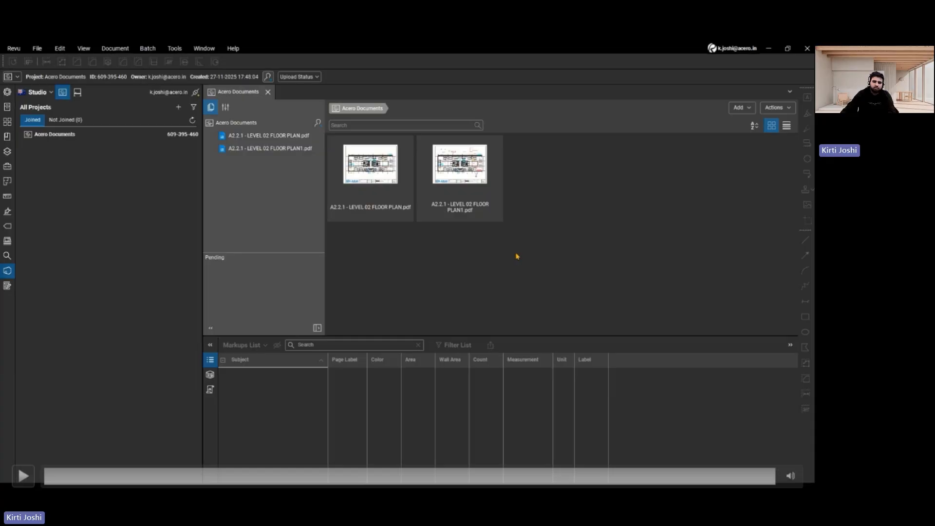
key("space")
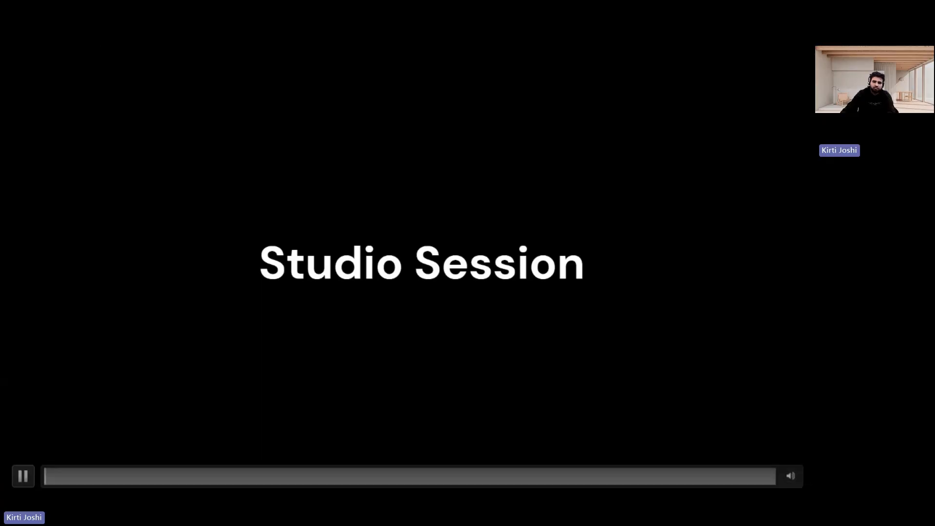